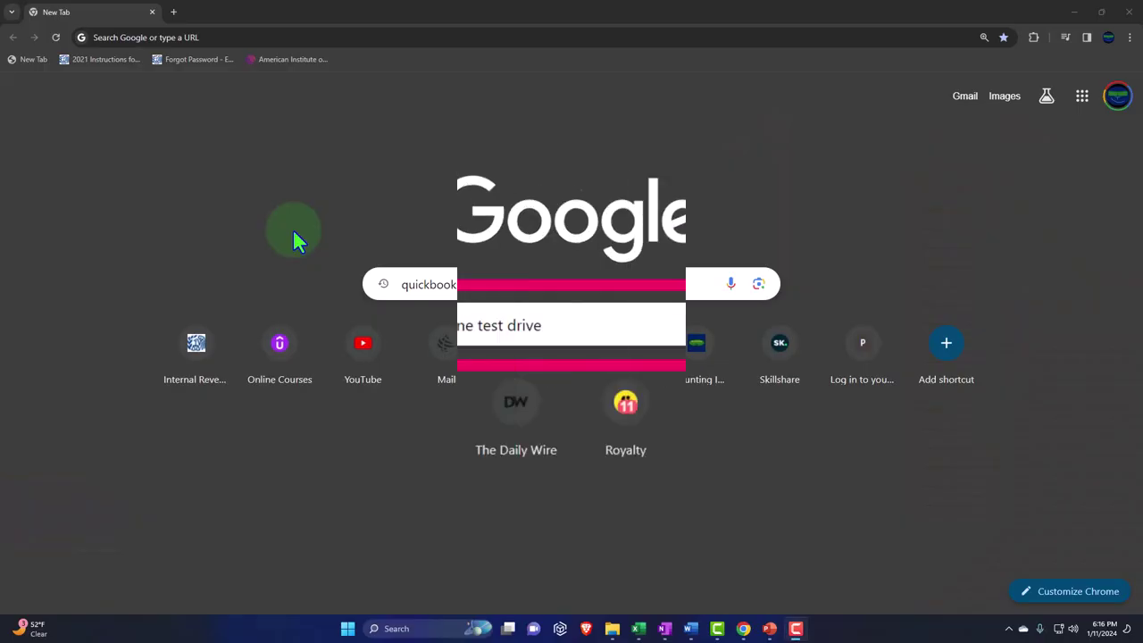
# Search Google for "quickbooks online test drive" and open the Intuit help article "Test drive QuickBooks Online"
pyautogui.click(600, 327)
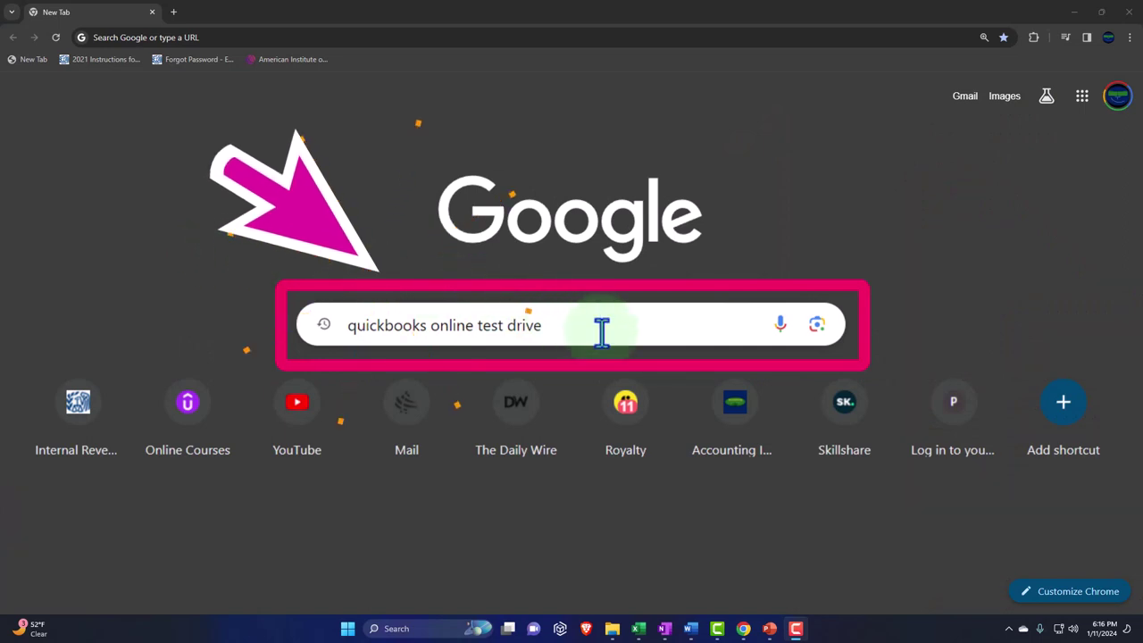
pyautogui.press('Return')
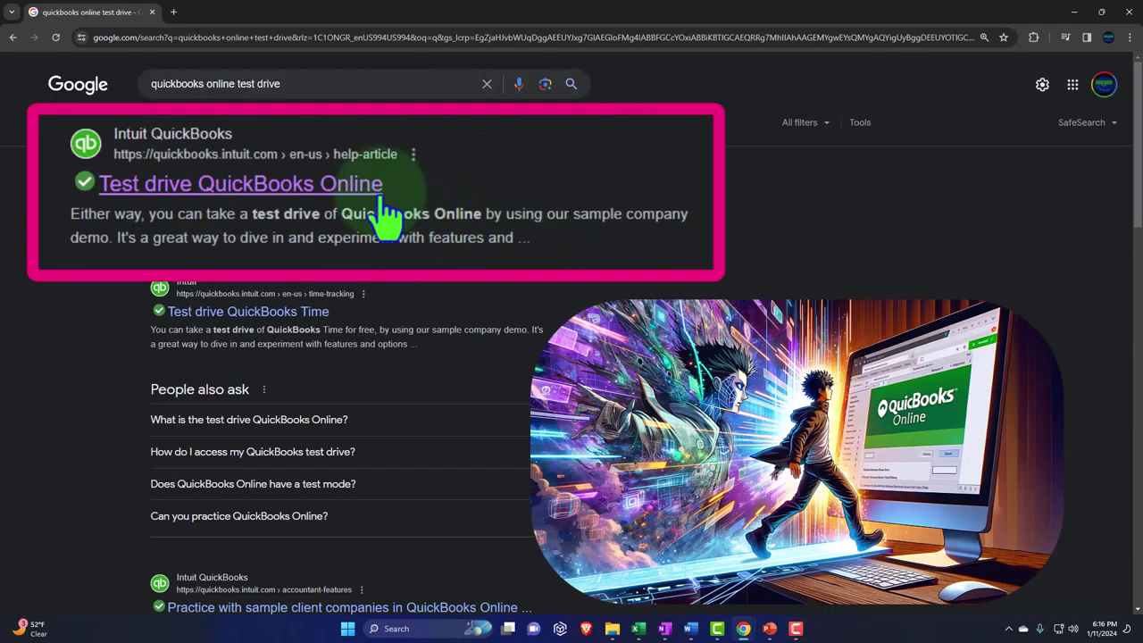
pyautogui.click(339, 228)
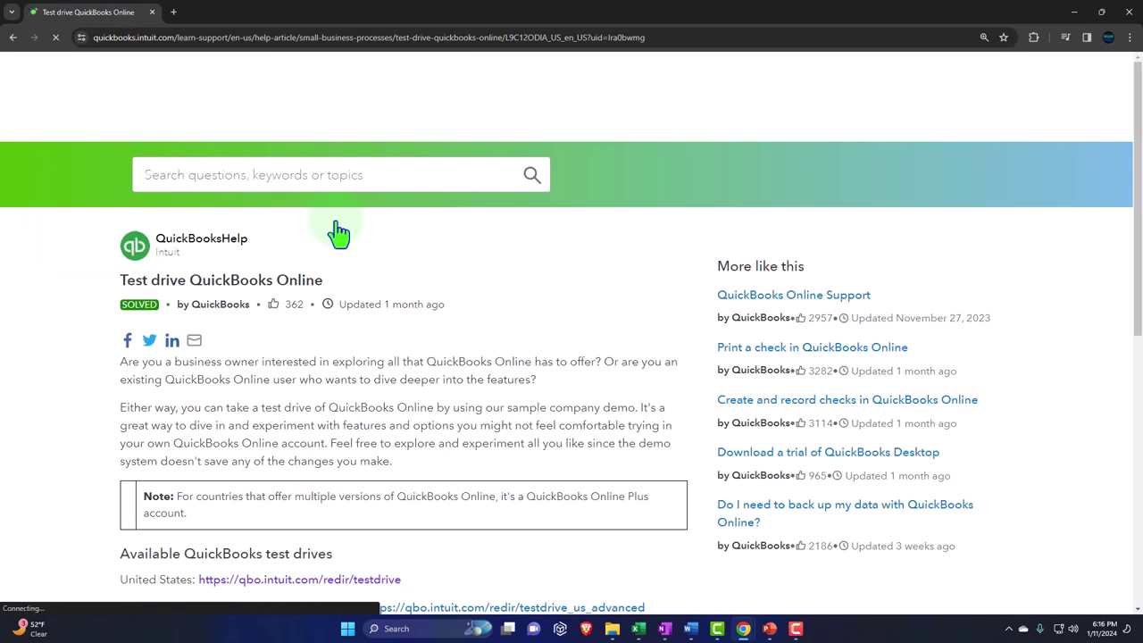
# Open the United States test drive link from the article and complete the "I'm not a robot" verification to enter the sample company
pyautogui.scroll(-3, 94, 422)
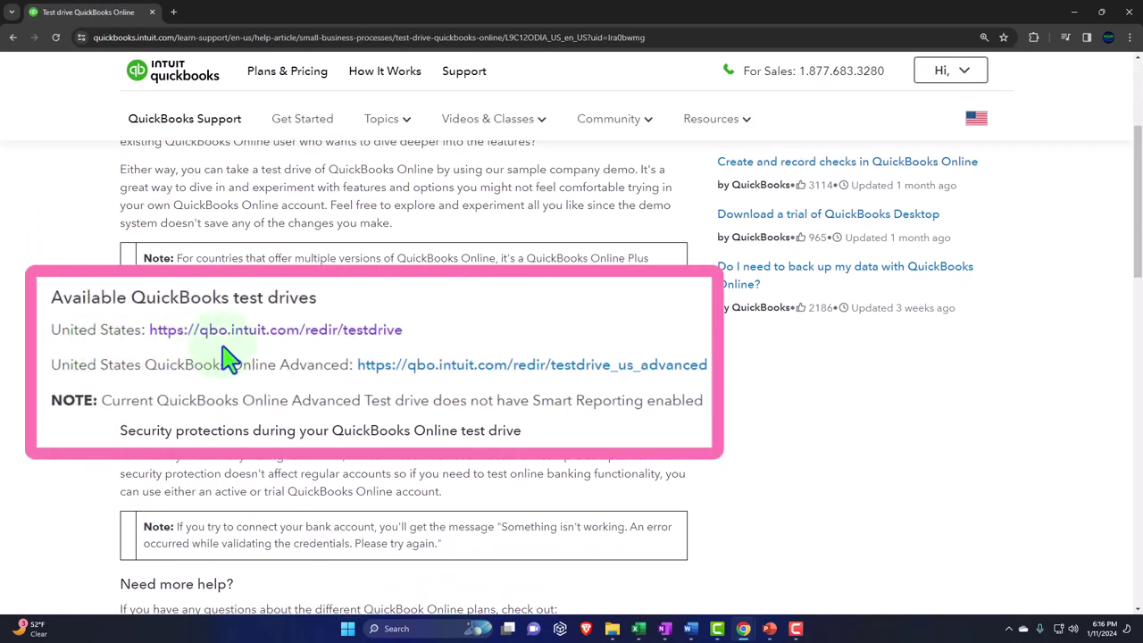
pyautogui.click(308, 344)
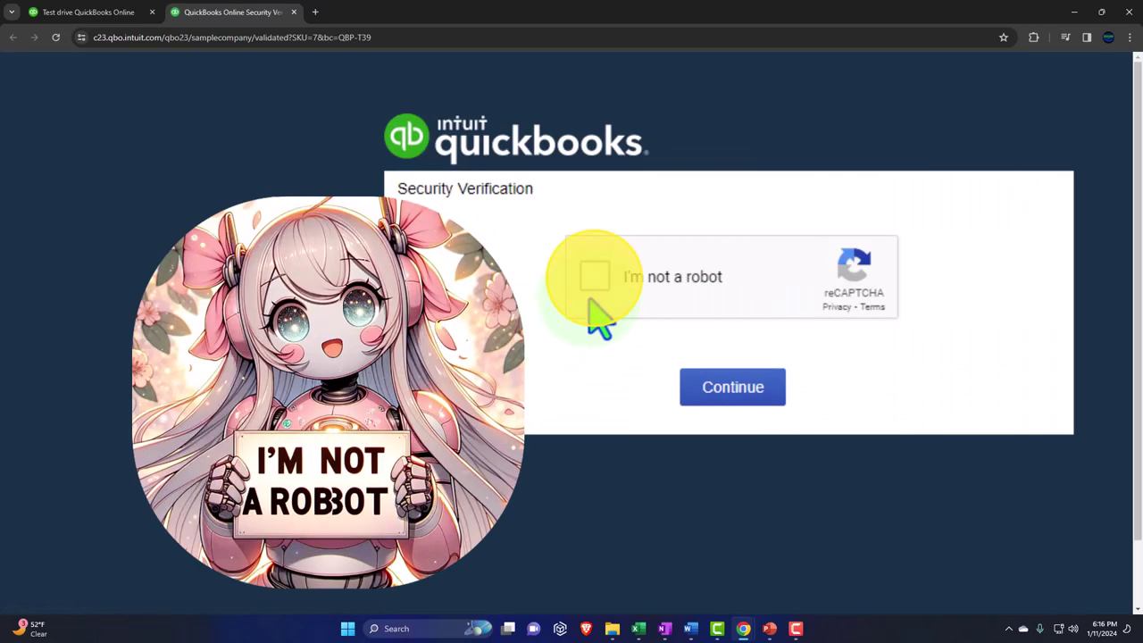
pyautogui.click(594, 279)
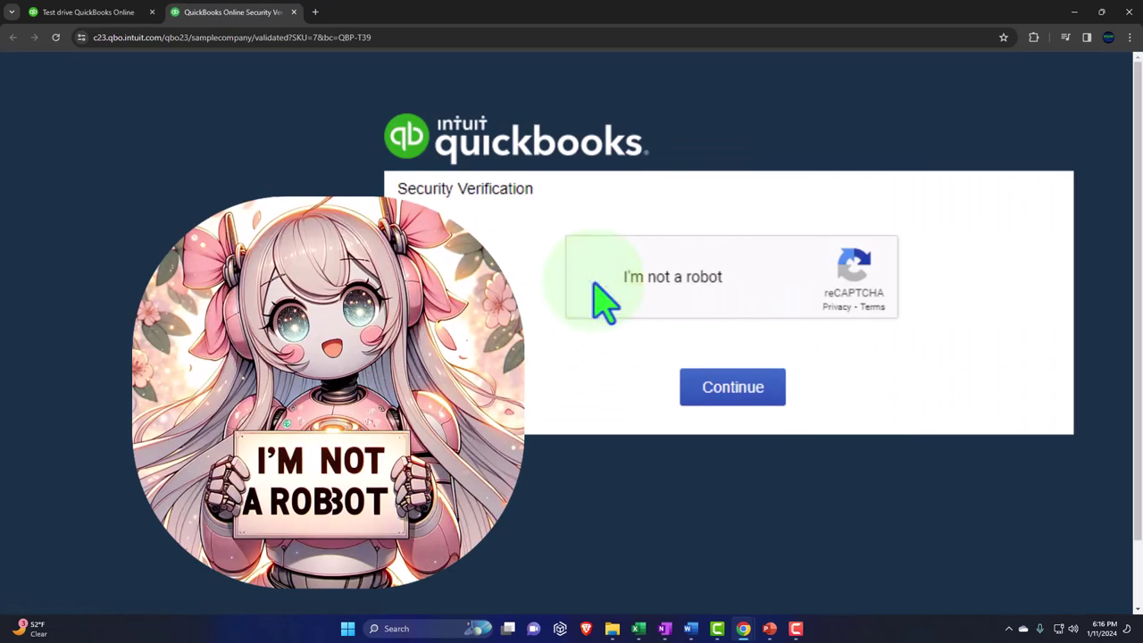
pyautogui.click(558, 256)
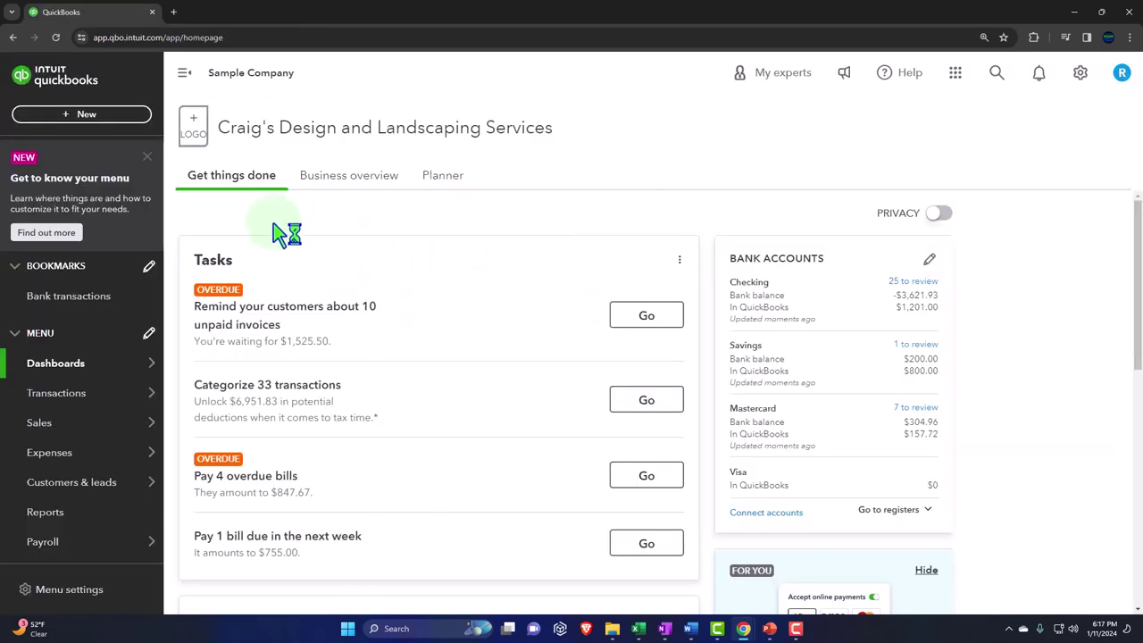
# Dismiss the "Get to know your menu" notice and open the favorite Balance Sheet and Profit and Loss reports in separate new tabs
pyautogui.click(148, 156)
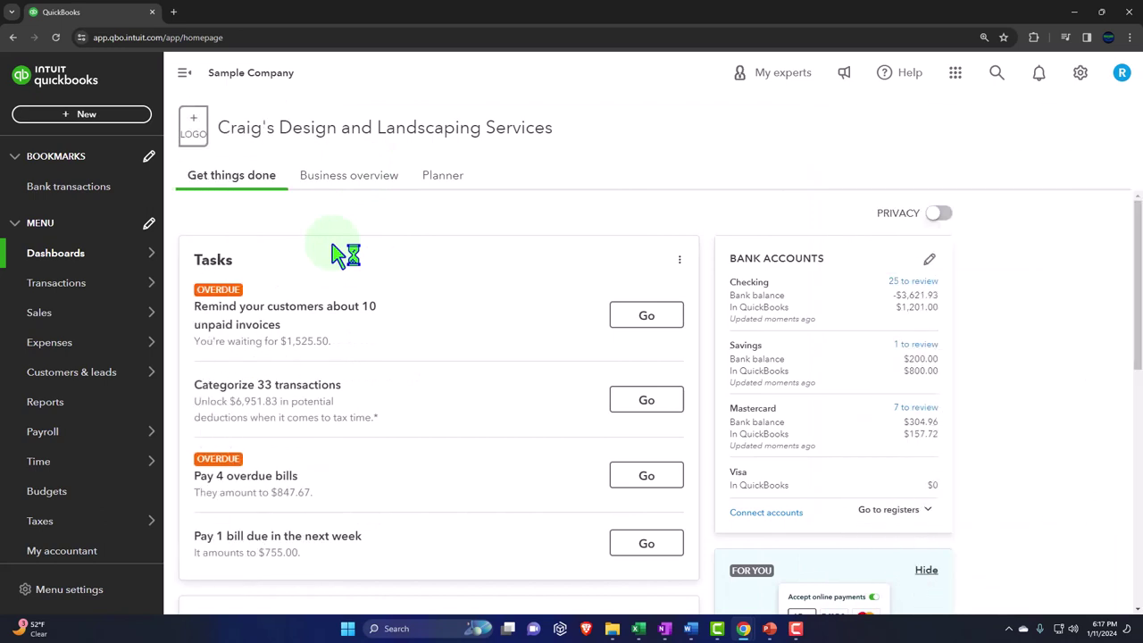
pyautogui.click(59, 407)
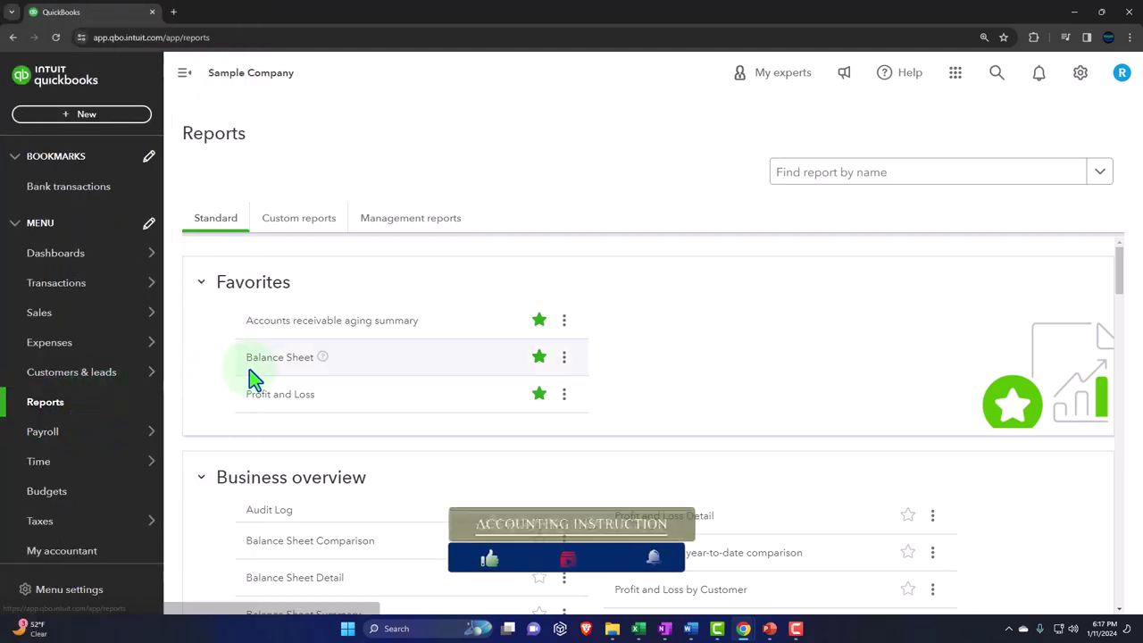
pyautogui.rightClick(328, 264)
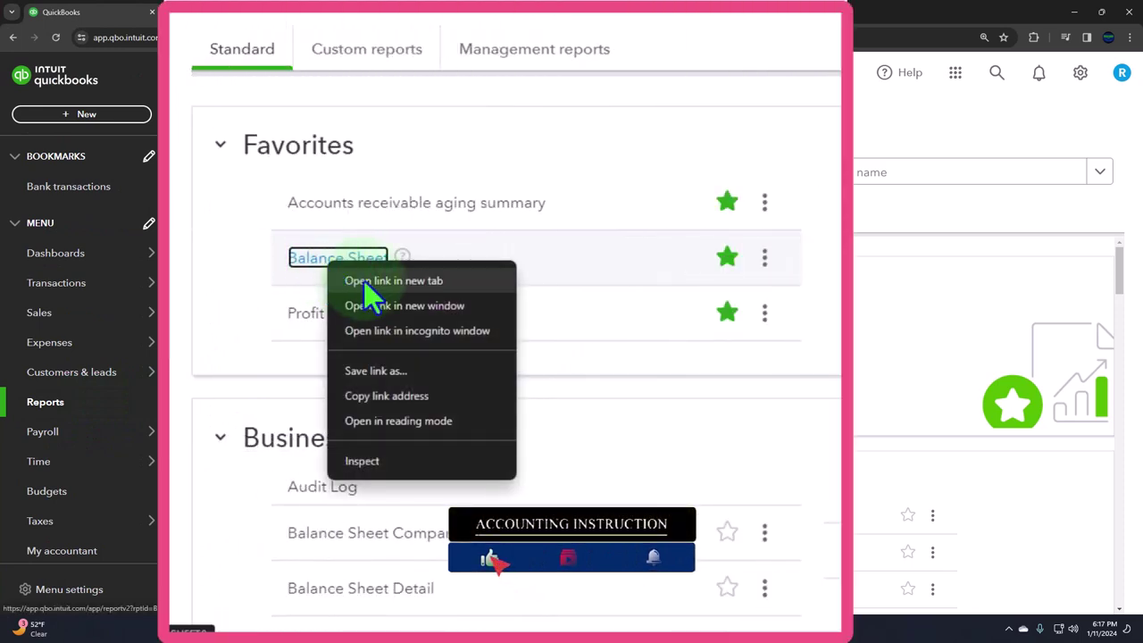
pyautogui.click(439, 284)
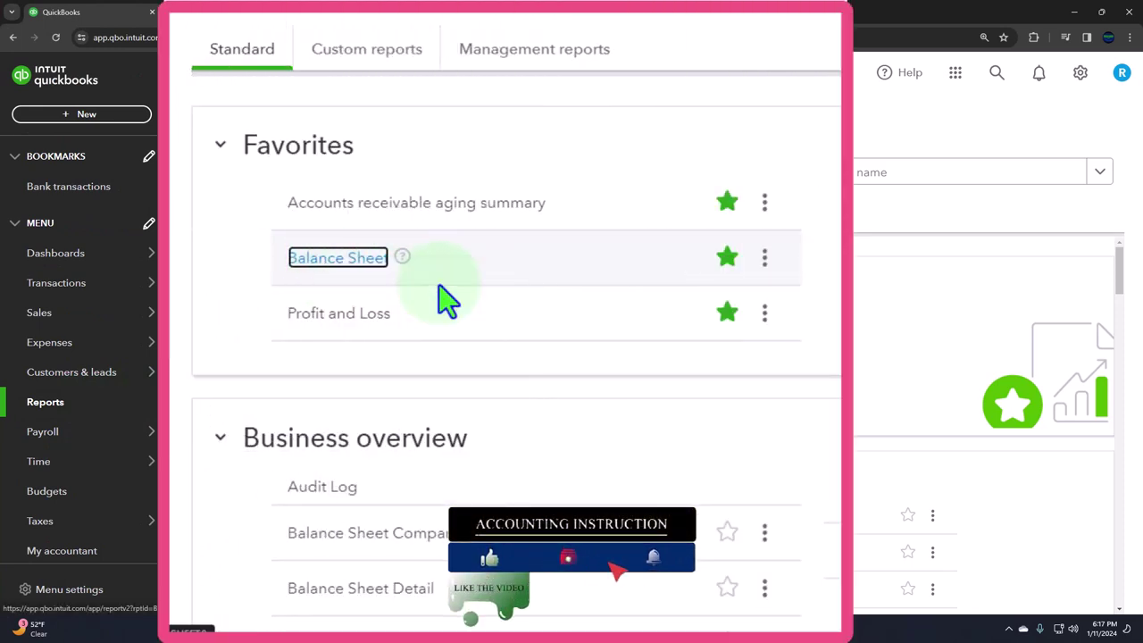
pyautogui.rightClick(353, 323)
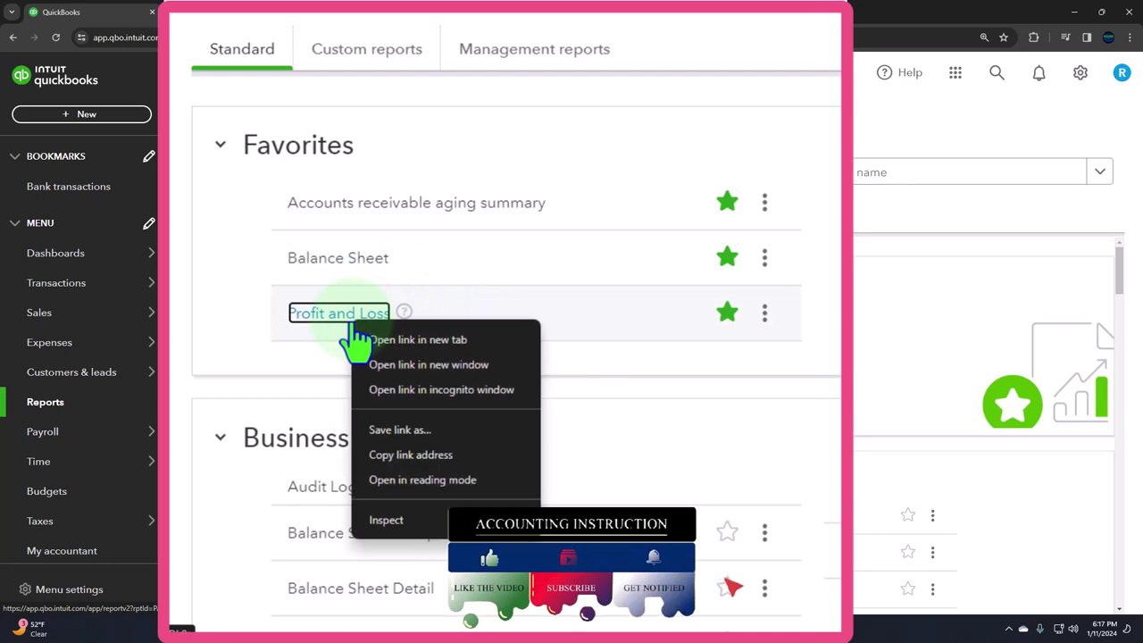
pyautogui.click(466, 343)
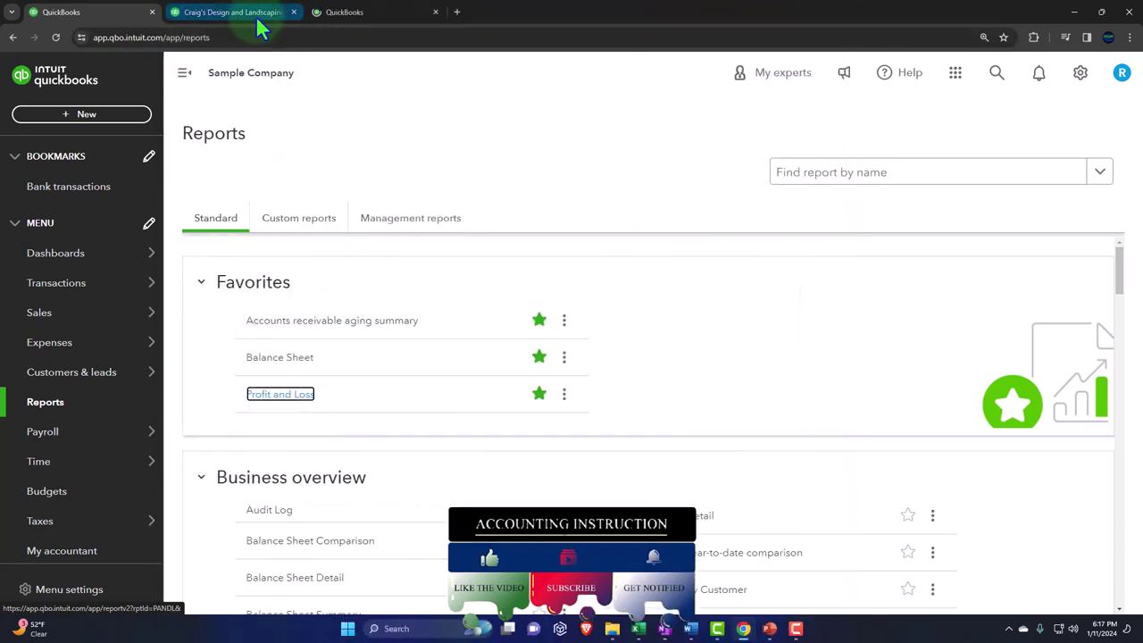
# Run the Balance Sheet report for 01/01/2023 to 12/31/2023 with the navigation menu collapsed
pyautogui.click(253, 18)
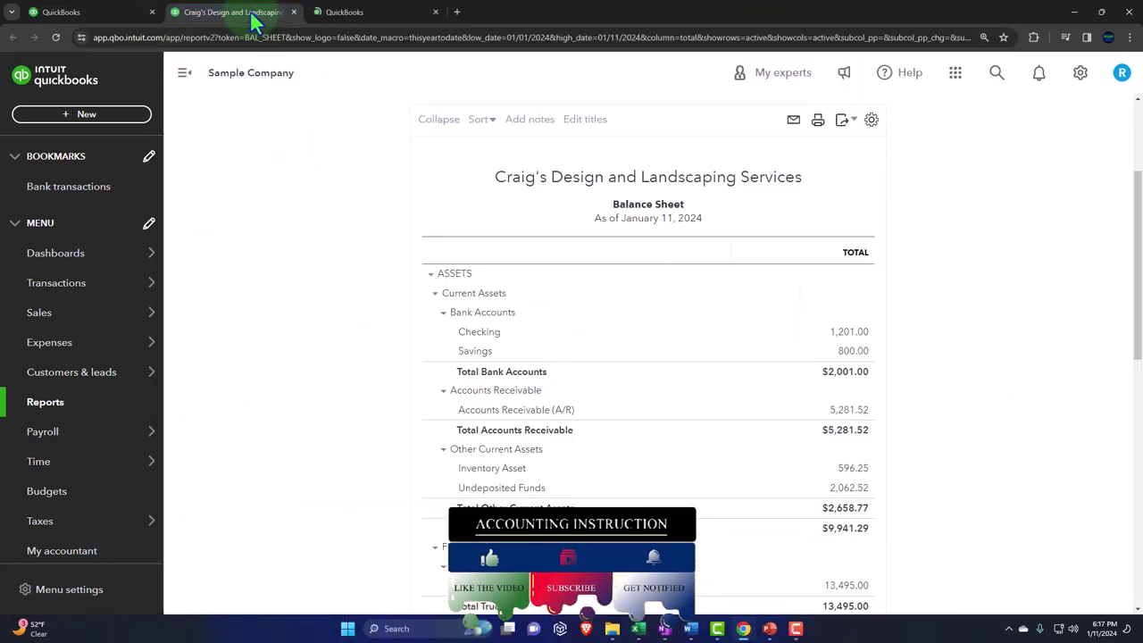
pyautogui.click(185, 74)
pyautogui.scroll(3, 161, 308)
pyautogui.click(231, 200)
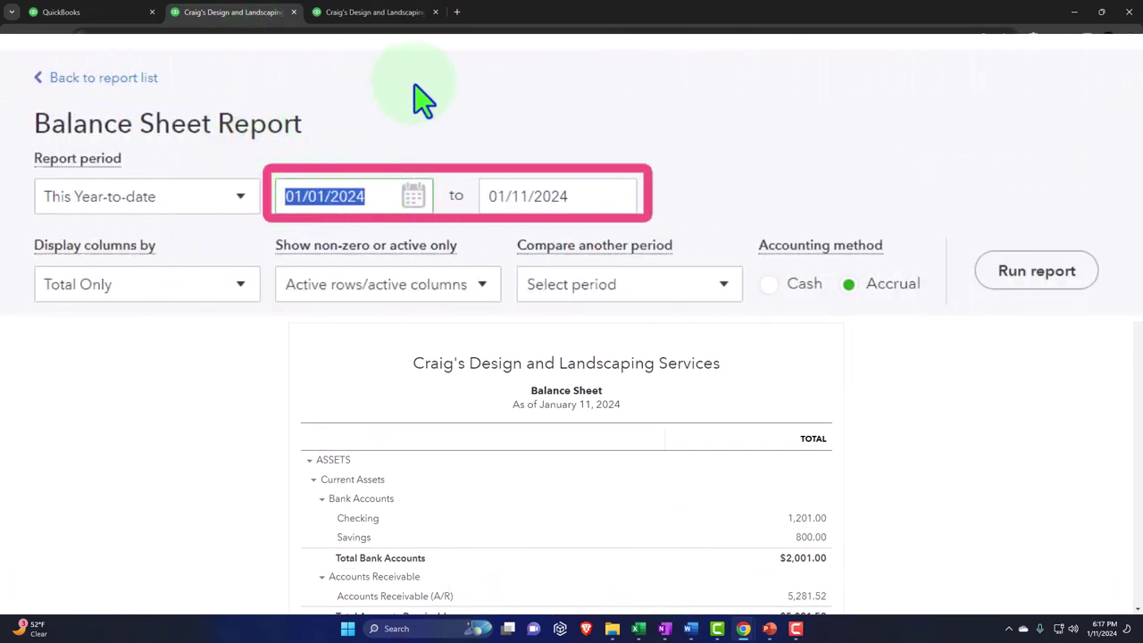
pyautogui.write('01012023')
pyautogui.press('Tab')
pyautogui.write('12312023')
pyautogui.click(1067, 270)
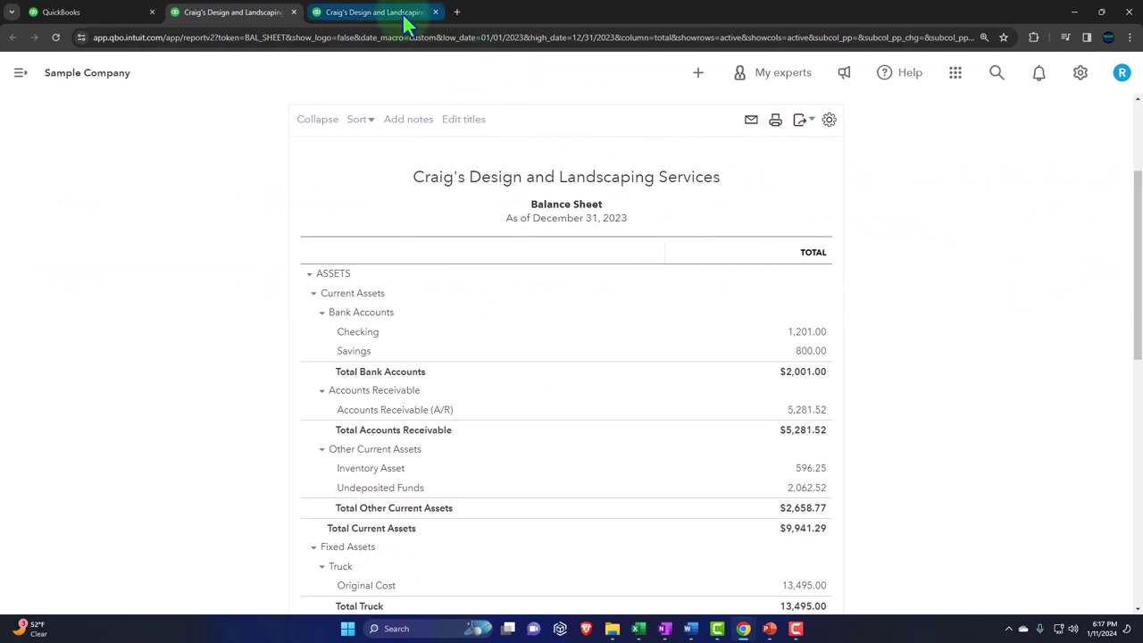
# Run the Profit and Loss report for 01/01/2023 to 12/31/2023 with the navigation menu collapsed
pyautogui.click(399, 22)
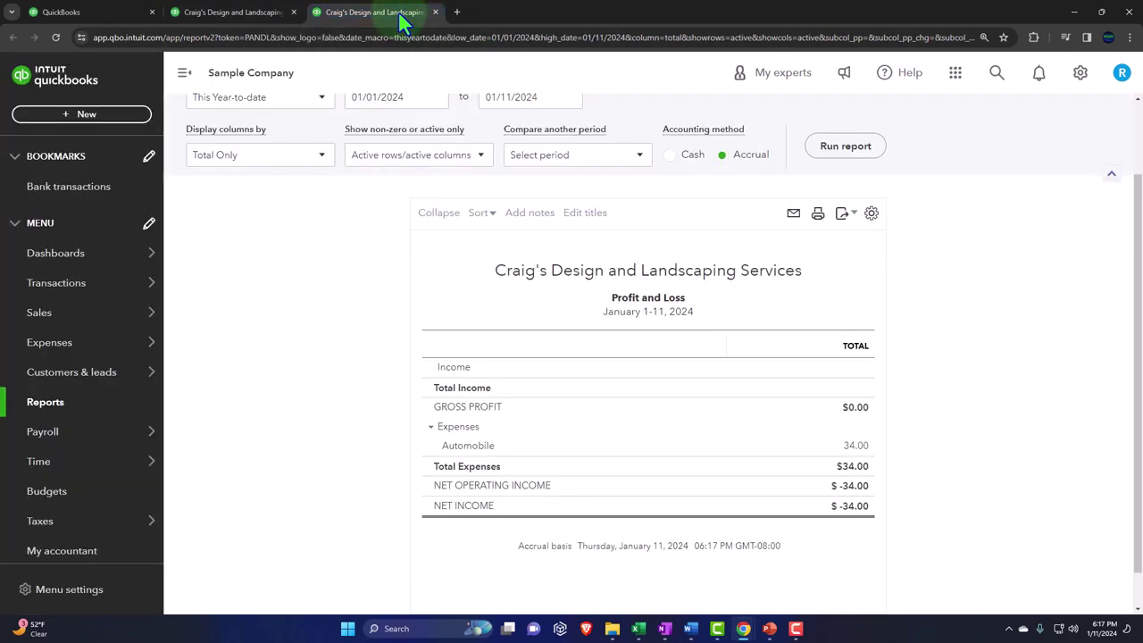
pyautogui.click(186, 80)
pyautogui.scroll(2, 184, 258)
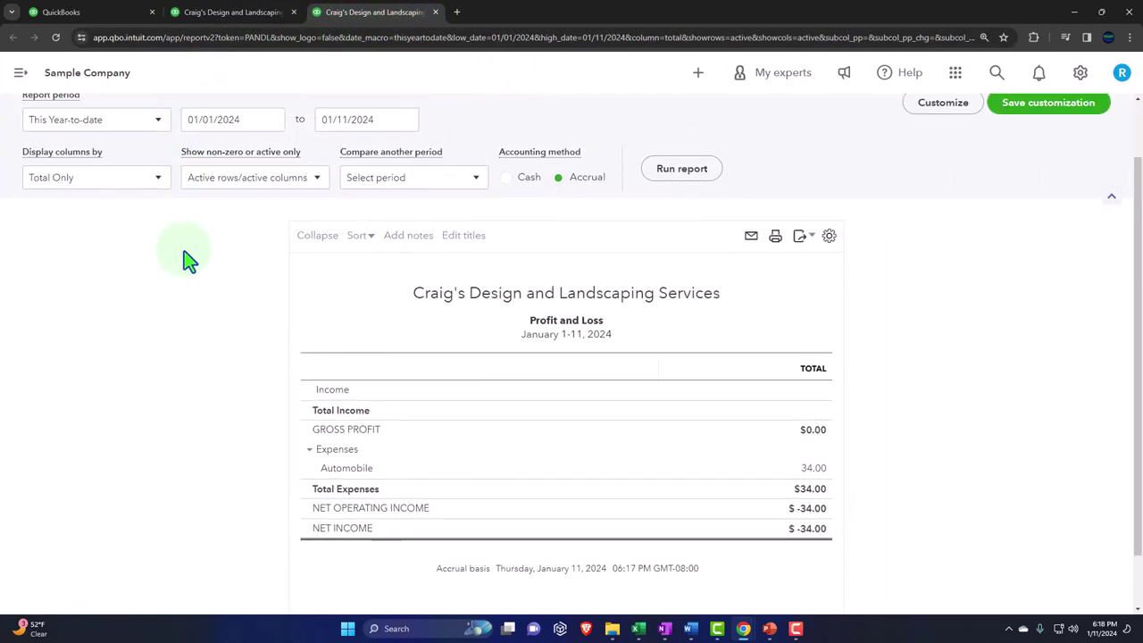
pyautogui.moveTo(256, 188); pyautogui.dragTo(192, 187)
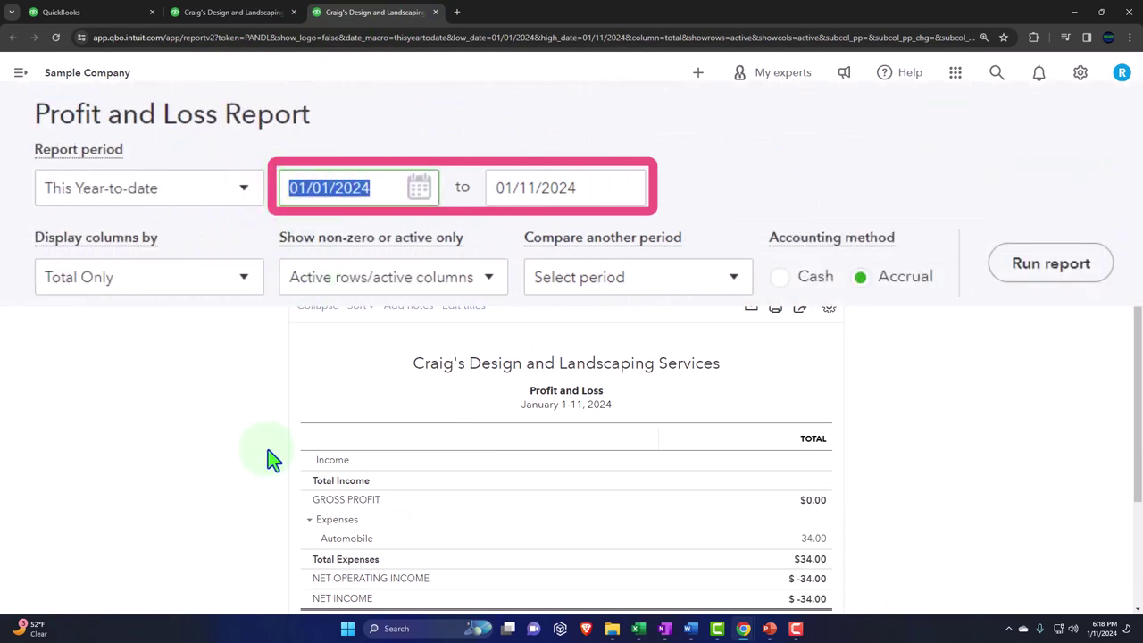
pyautogui.write('01012023')
pyautogui.press('Tab')
pyautogui.write('12/31/2023')
pyautogui.click(1058, 282)
pyautogui.scroll(-2, 294, 369)
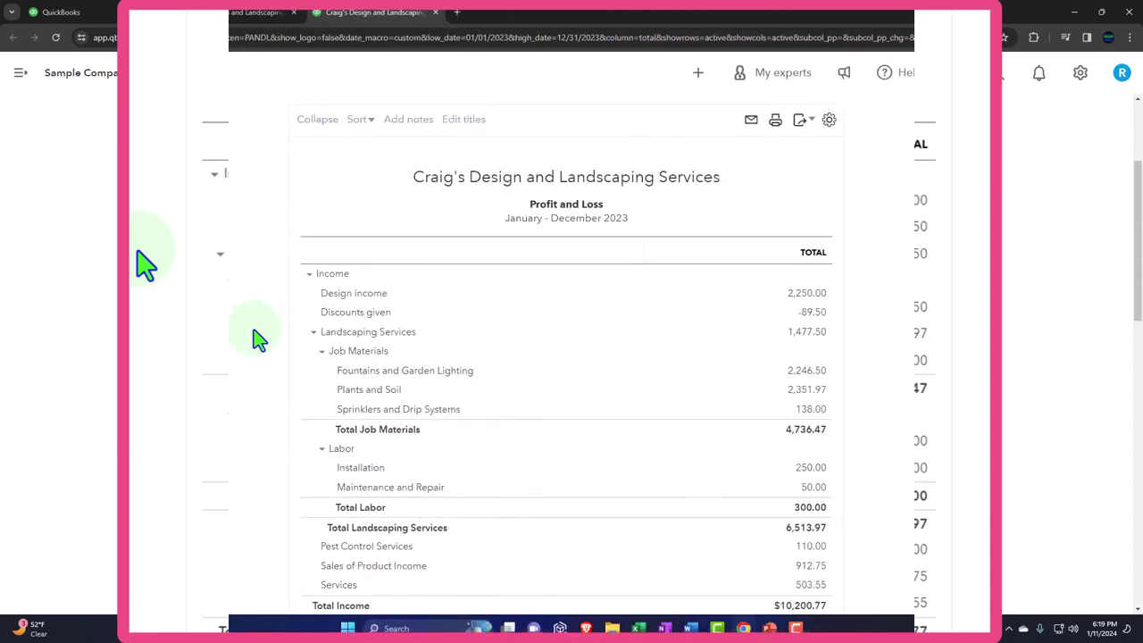
# Return to the standard reports list and open the Customer Balance Summary from the "Who owes you" section in a new tab
pyautogui.click(235, 13)
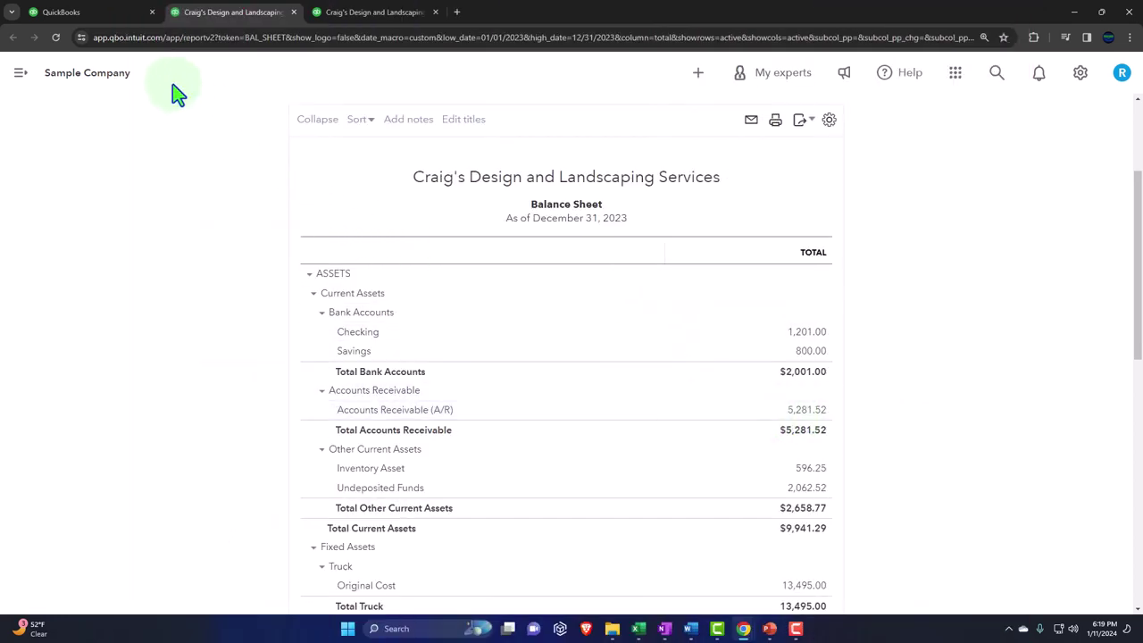
pyautogui.click(109, 18)
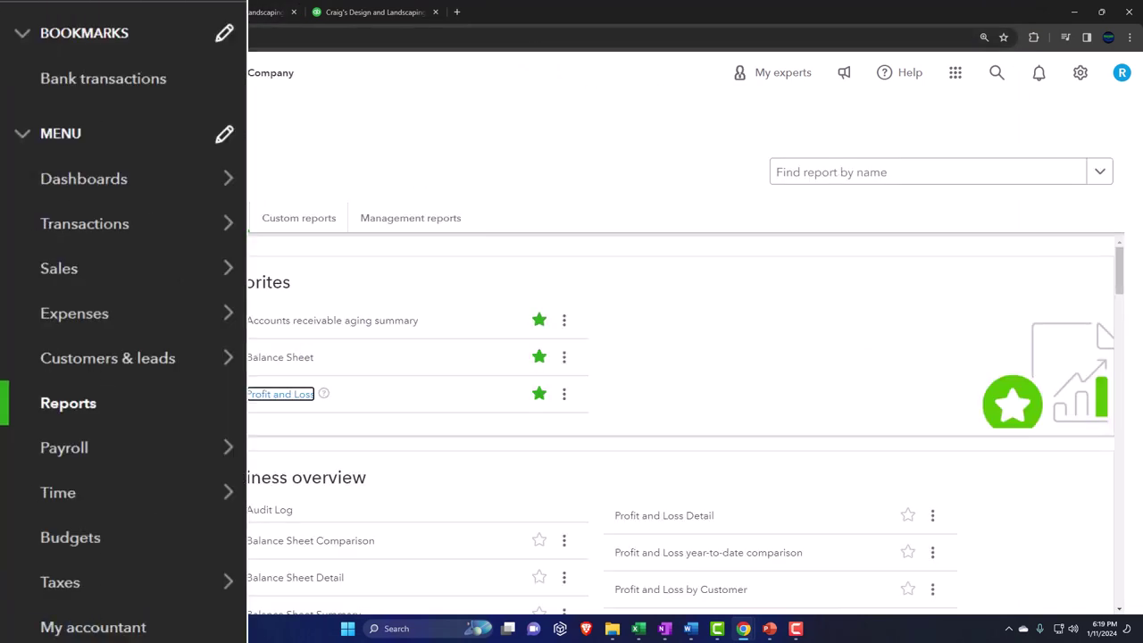
pyautogui.click(78, 408)
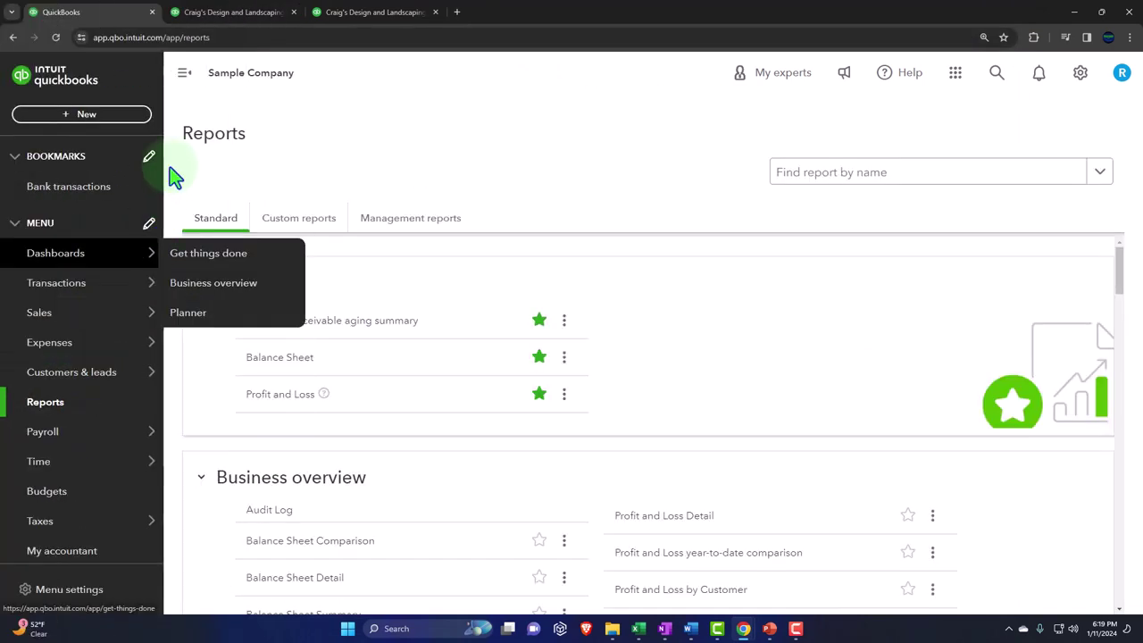
pyautogui.click(182, 74)
pyautogui.scroll(-2, 241, 339)
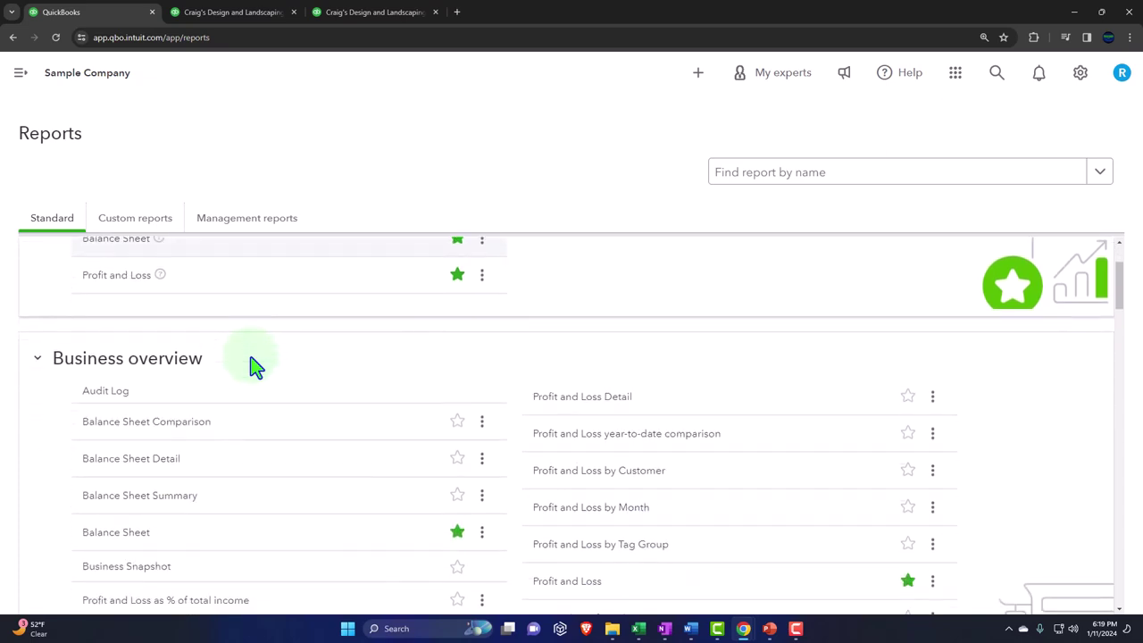
pyautogui.scroll(-5, 253, 366)
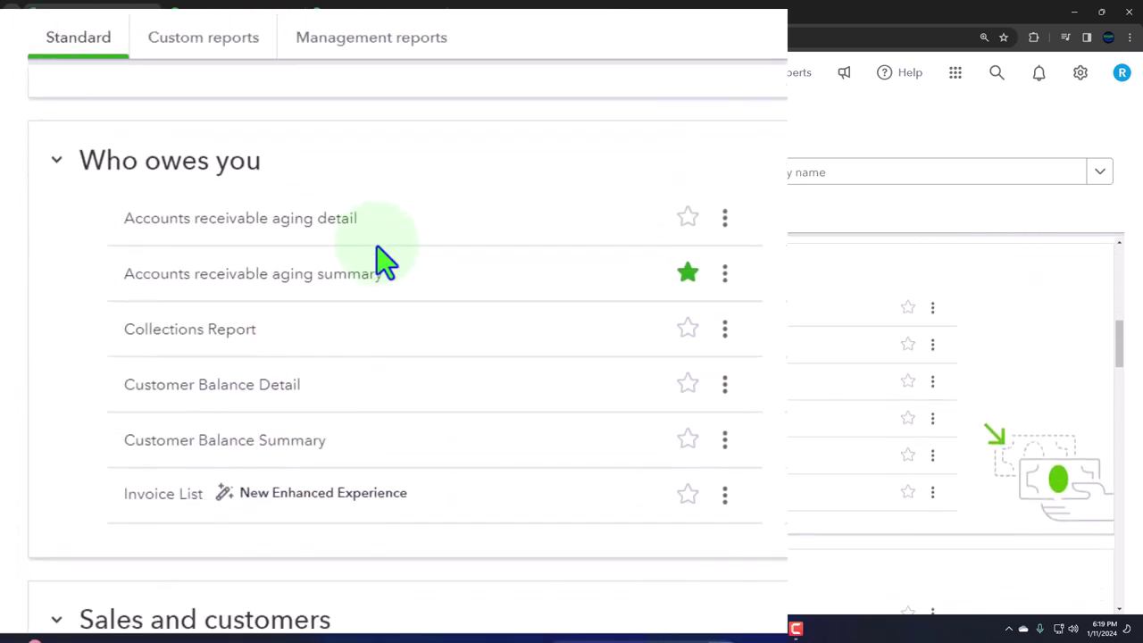
pyautogui.scroll(-1, 377, 246)
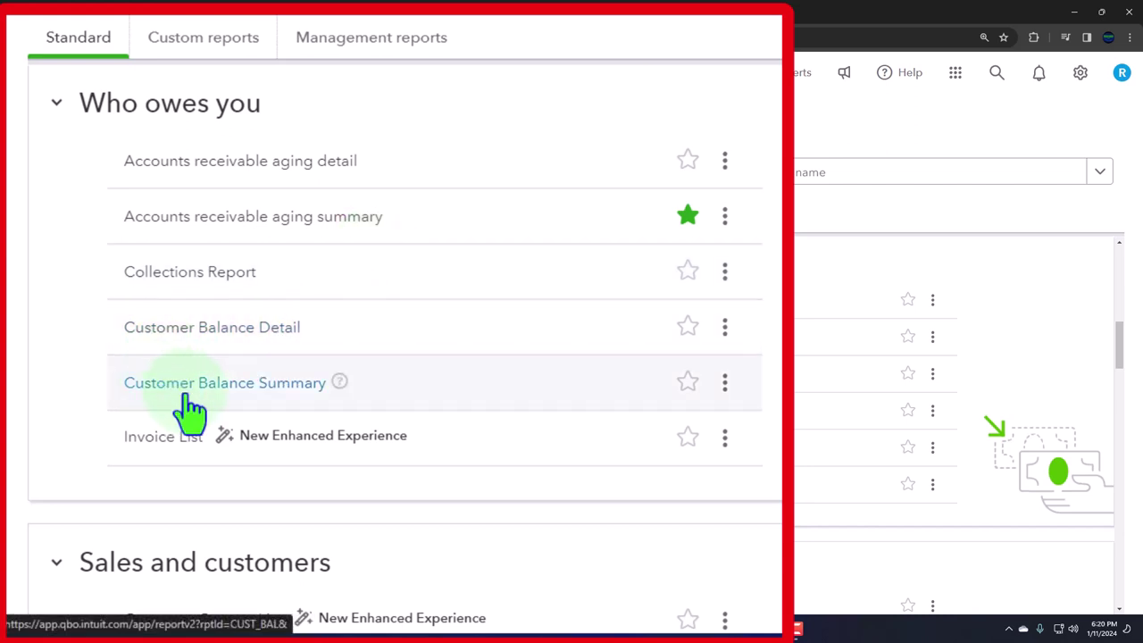
pyautogui.rightClick(284, 410)
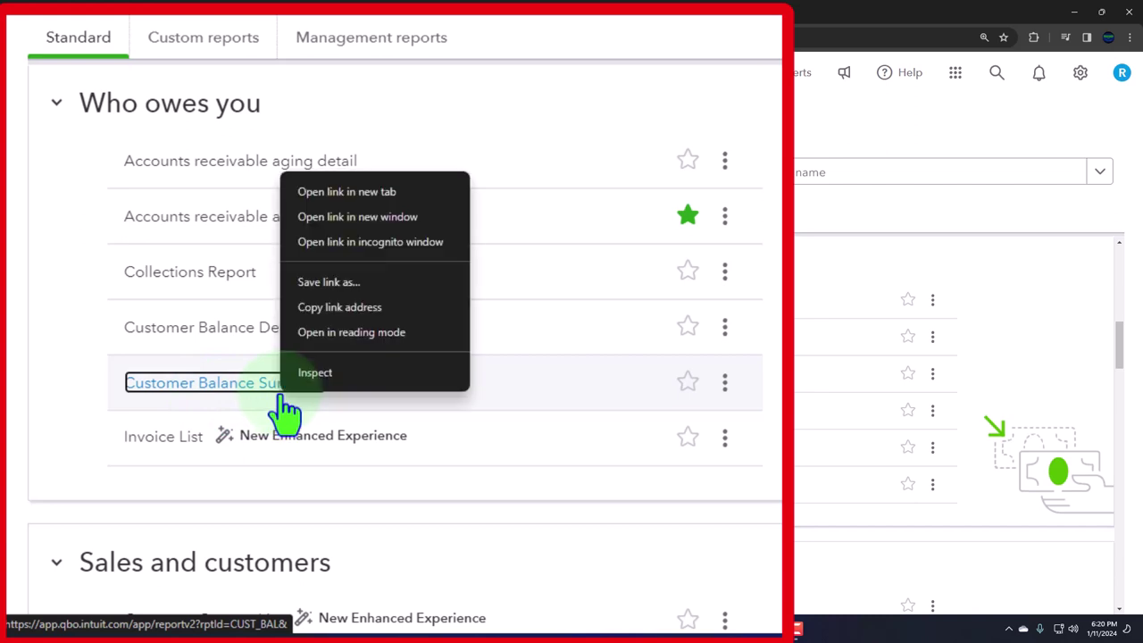
pyautogui.click(398, 191)
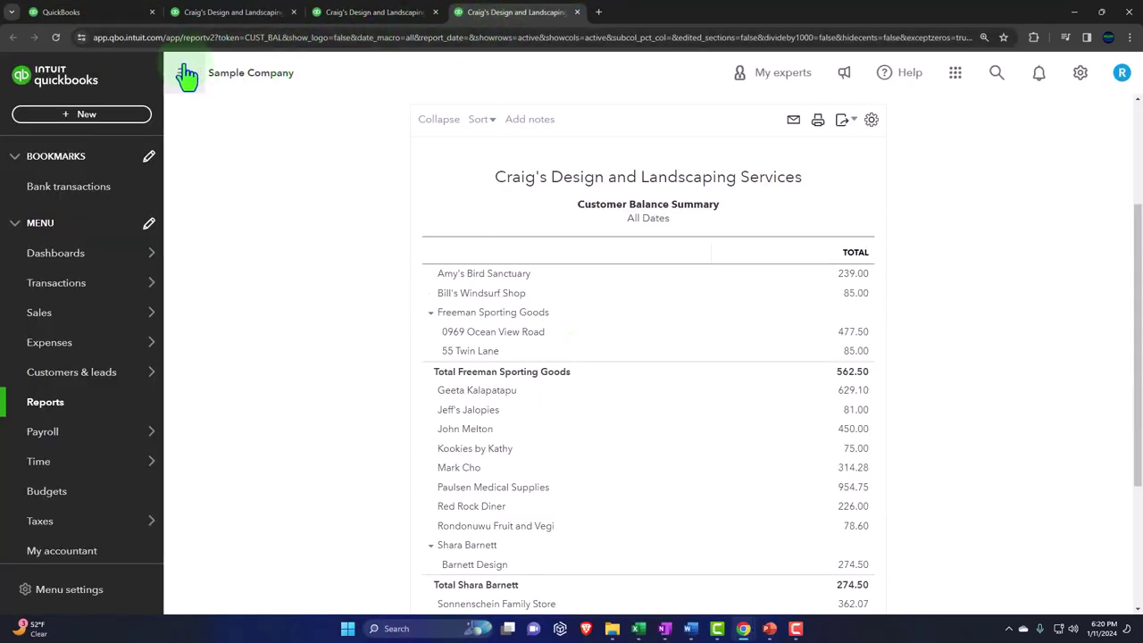
# Run the Customer Balance Summary with a Custom report period as of 12/31/2023 and review the customer balances down to the total
pyautogui.click(185, 73)
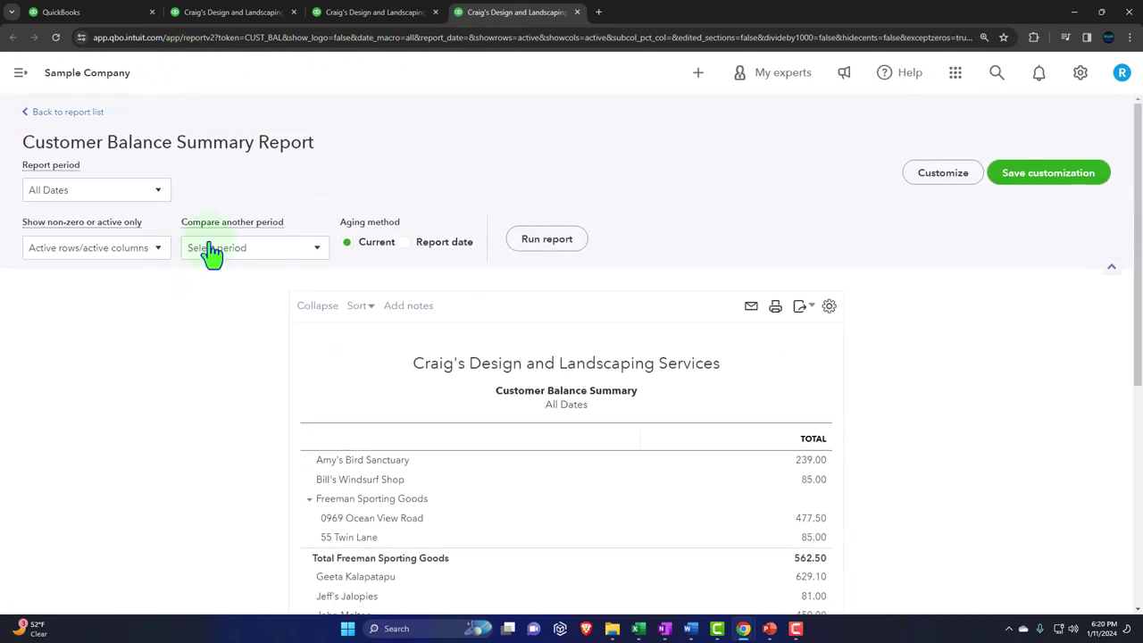
pyautogui.click(259, 177)
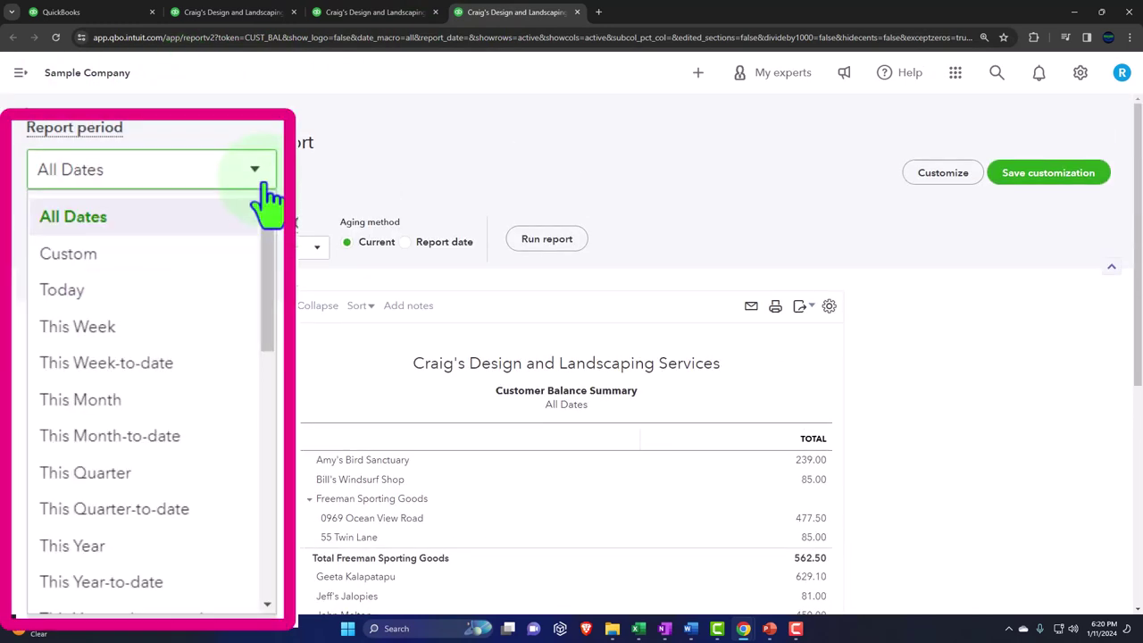
pyautogui.click(132, 239)
pyautogui.click(248, 192)
pyautogui.write('12/31/2023')
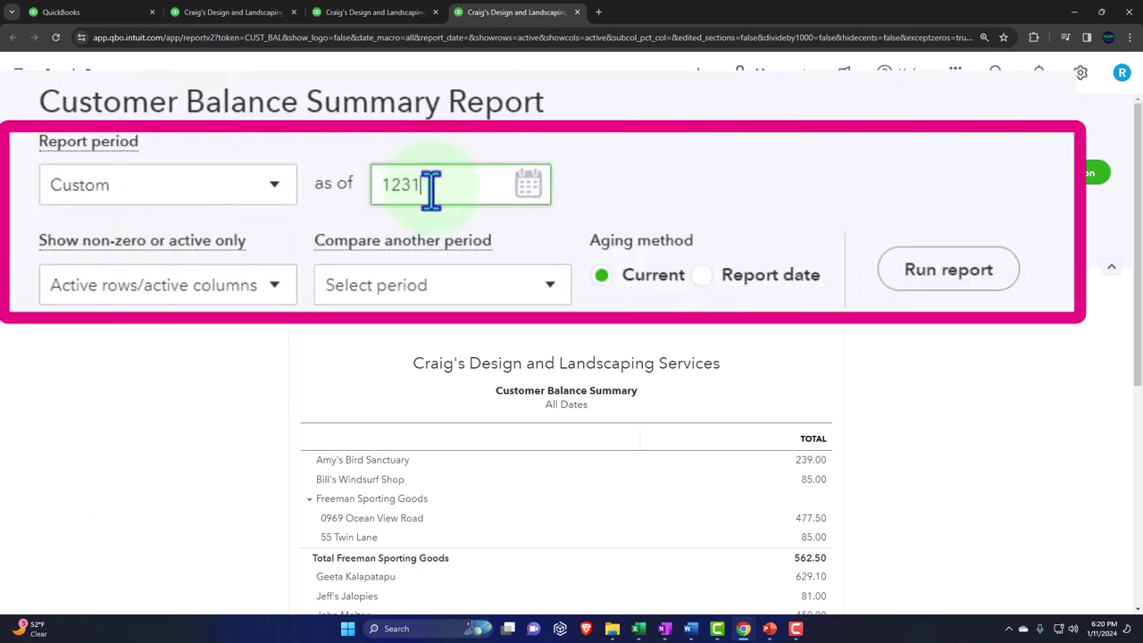
pyautogui.click(901, 268)
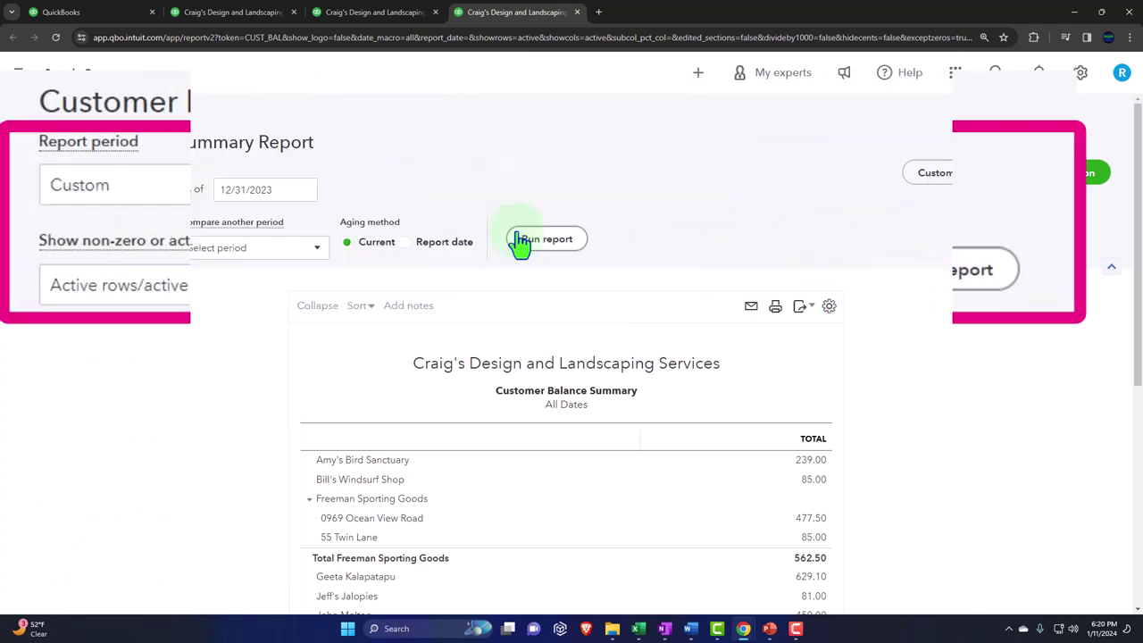
pyautogui.scroll(-3, 520, 243)
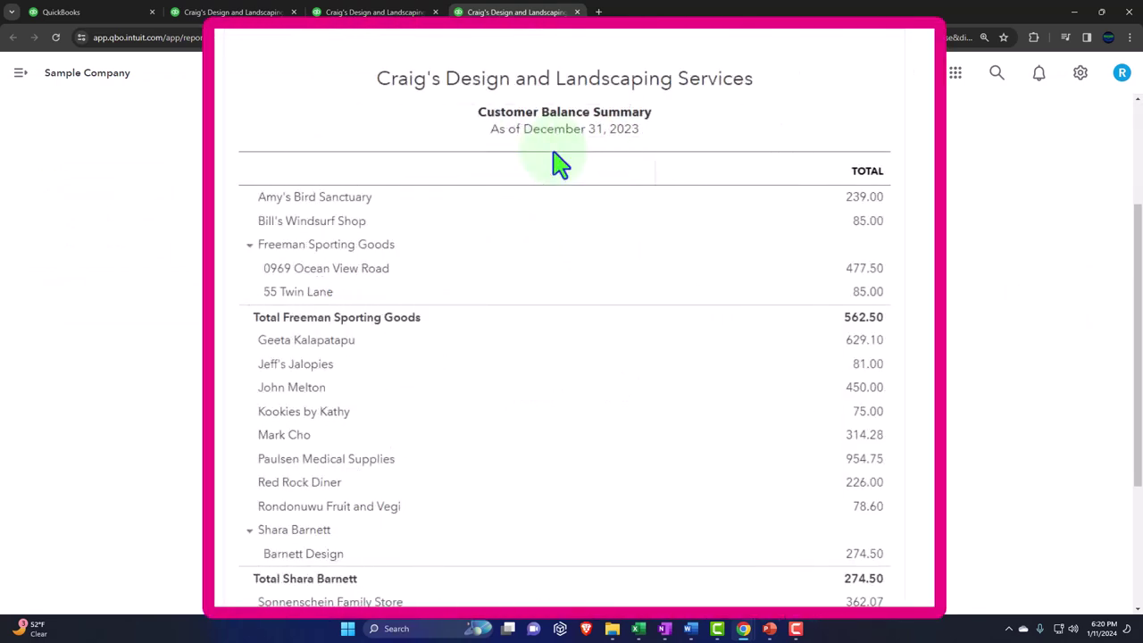
pyautogui.scroll(-1, 583, 170)
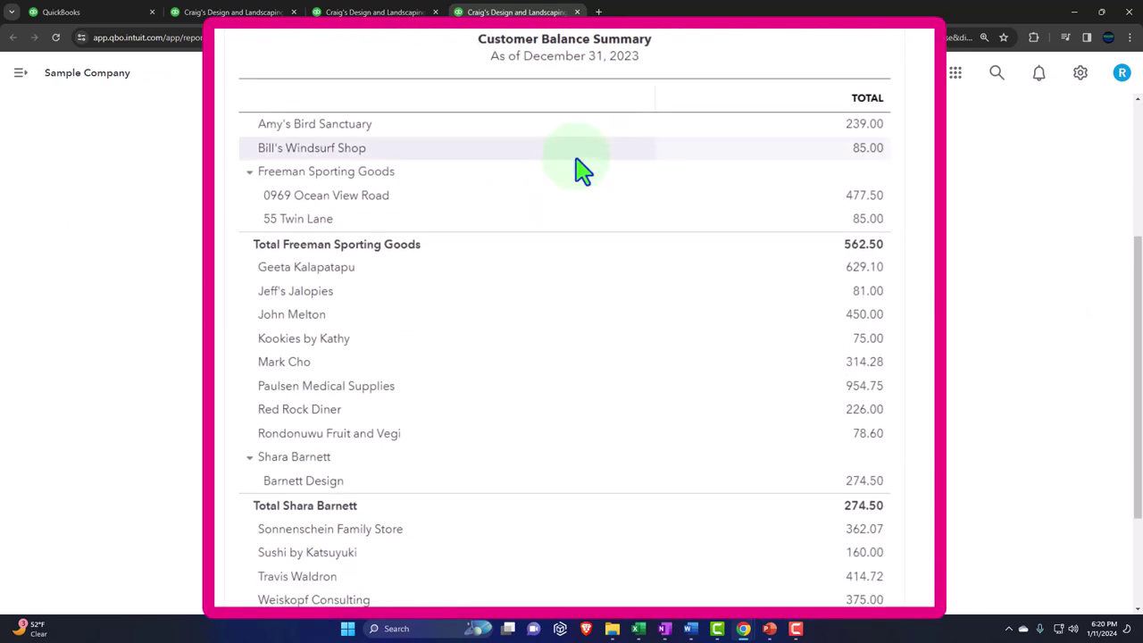
pyautogui.scroll(-3, 583, 170)
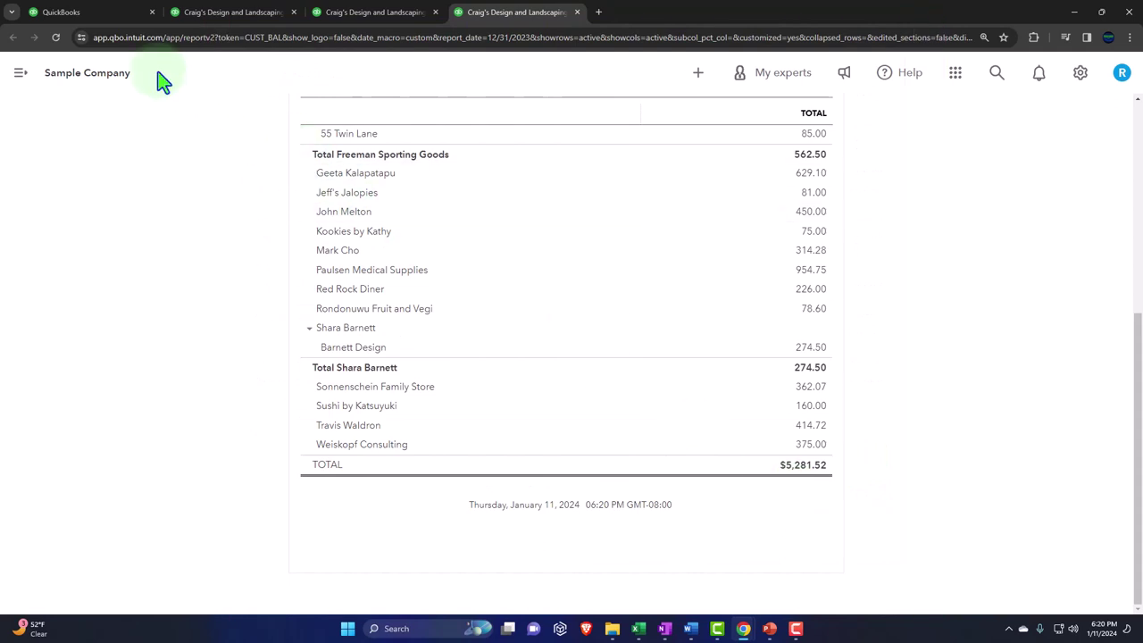
# Check the Accounts Receivable balance on the Balance Sheet and return to the Customer Balance Summary
pyautogui.click(88, 12)
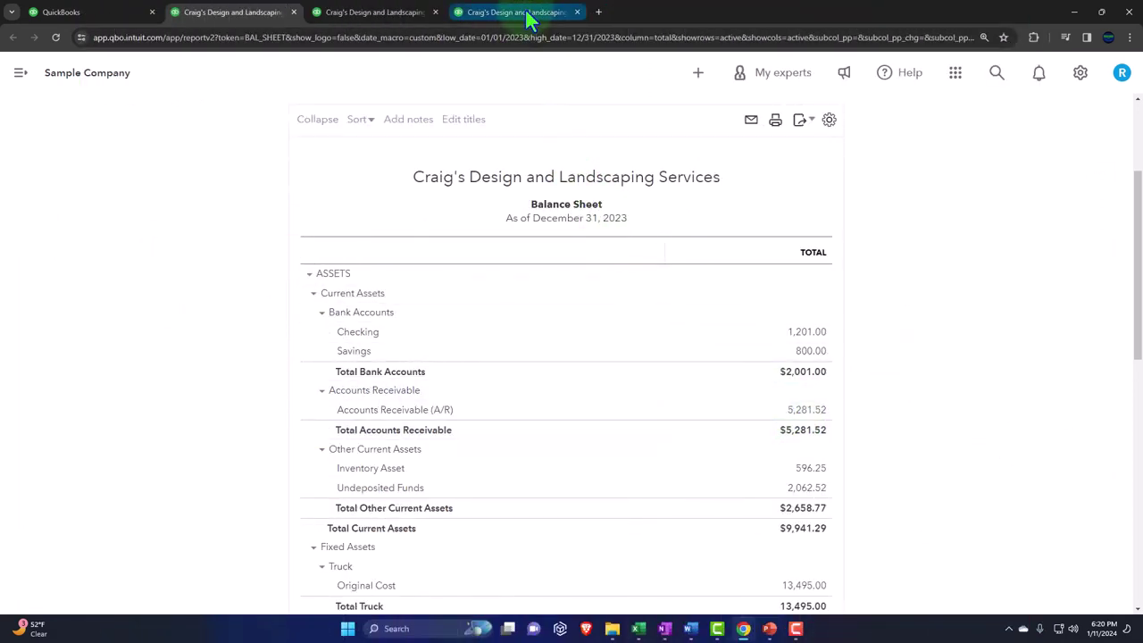
pyautogui.click(527, 12)
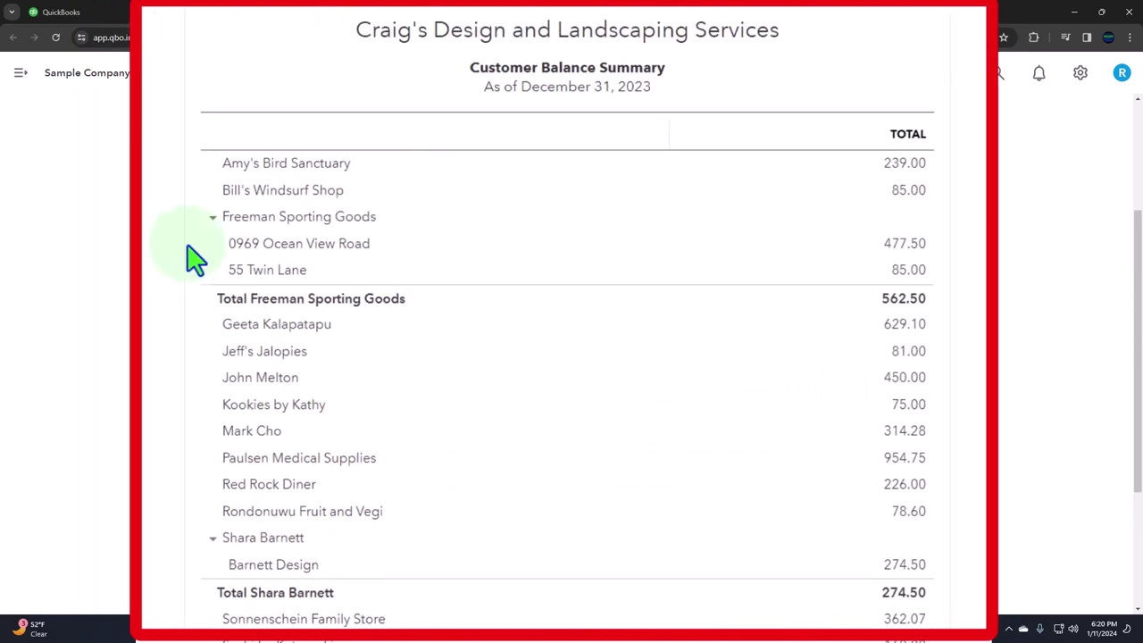
# Collapse the sub-customer rows under Freeman Sporting Goods and under the parent customer of Barnett Design
pyautogui.click(211, 226)
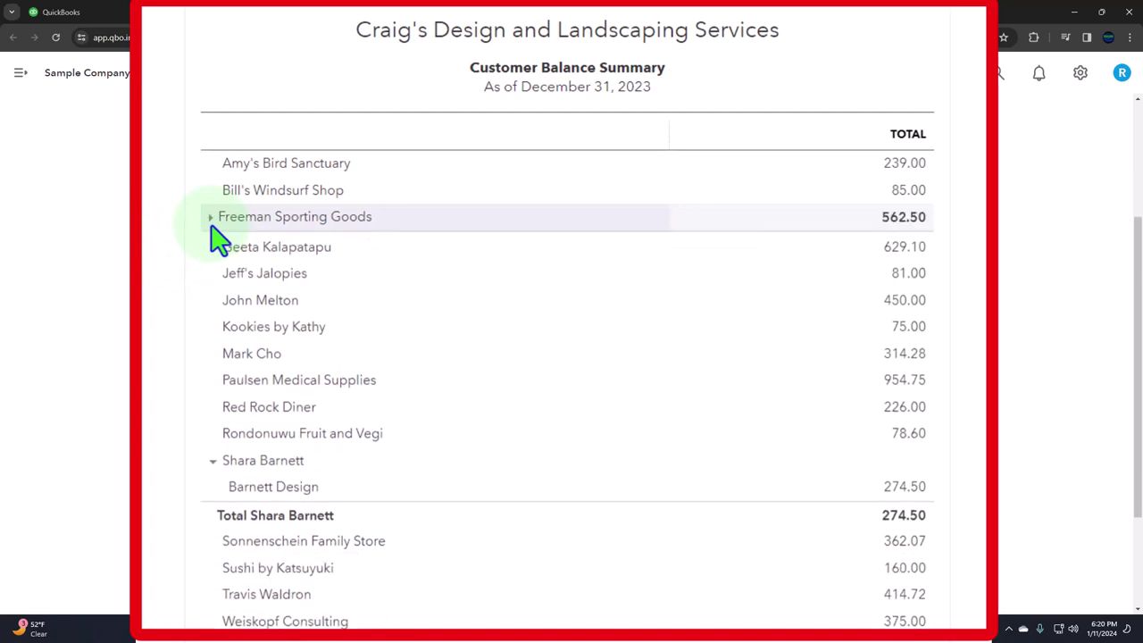
pyautogui.click(212, 226)
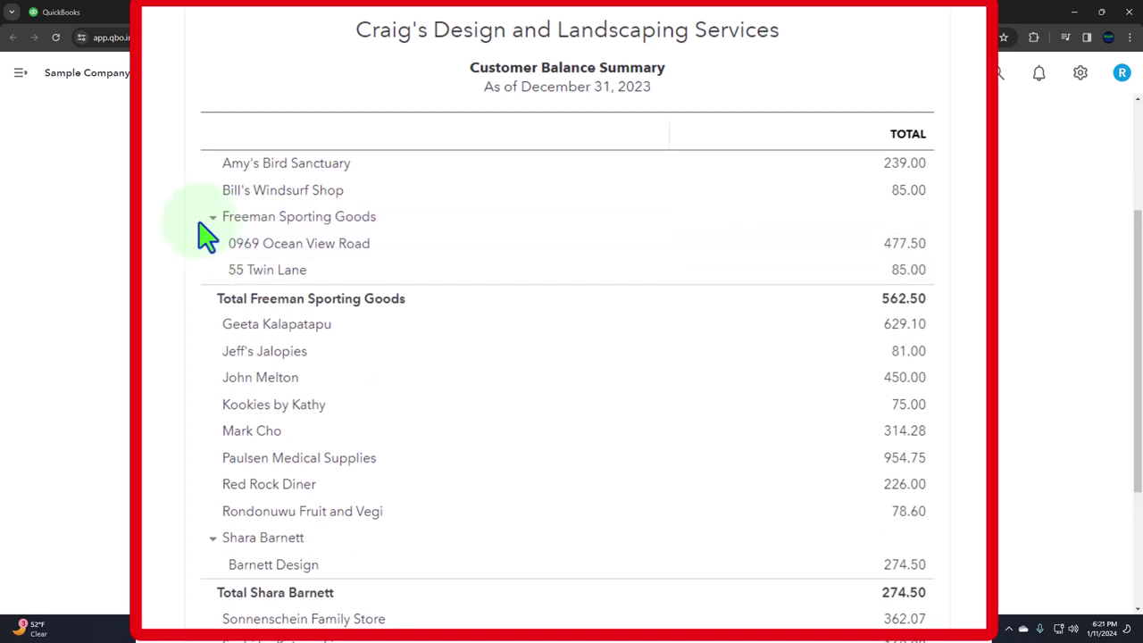
pyautogui.click(210, 219)
pyautogui.click(210, 219)
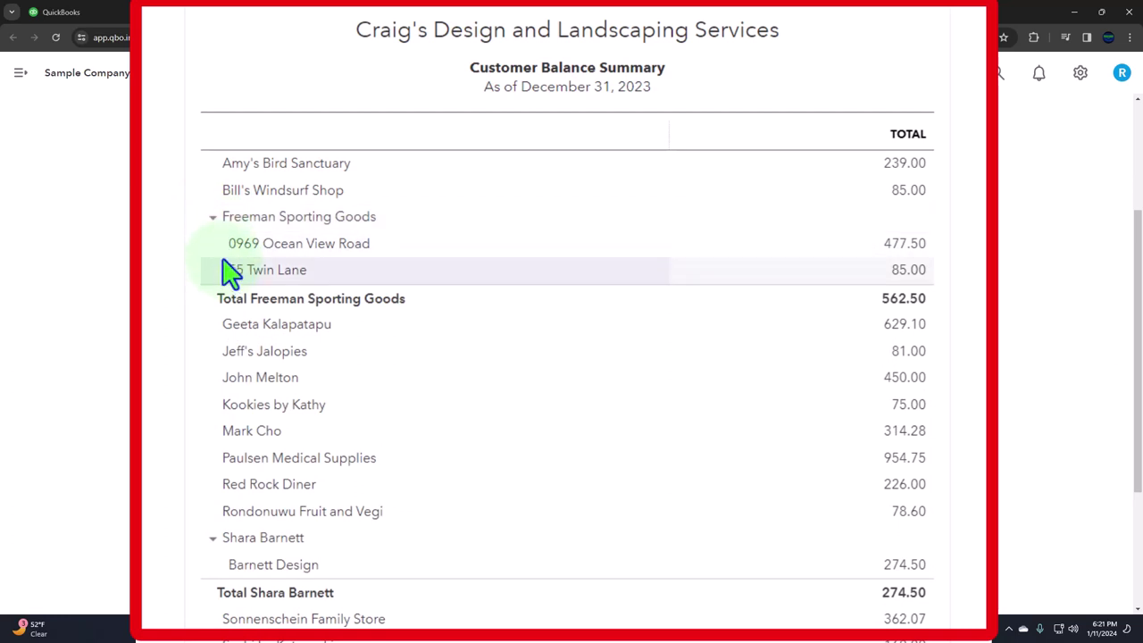
pyautogui.click(212, 219)
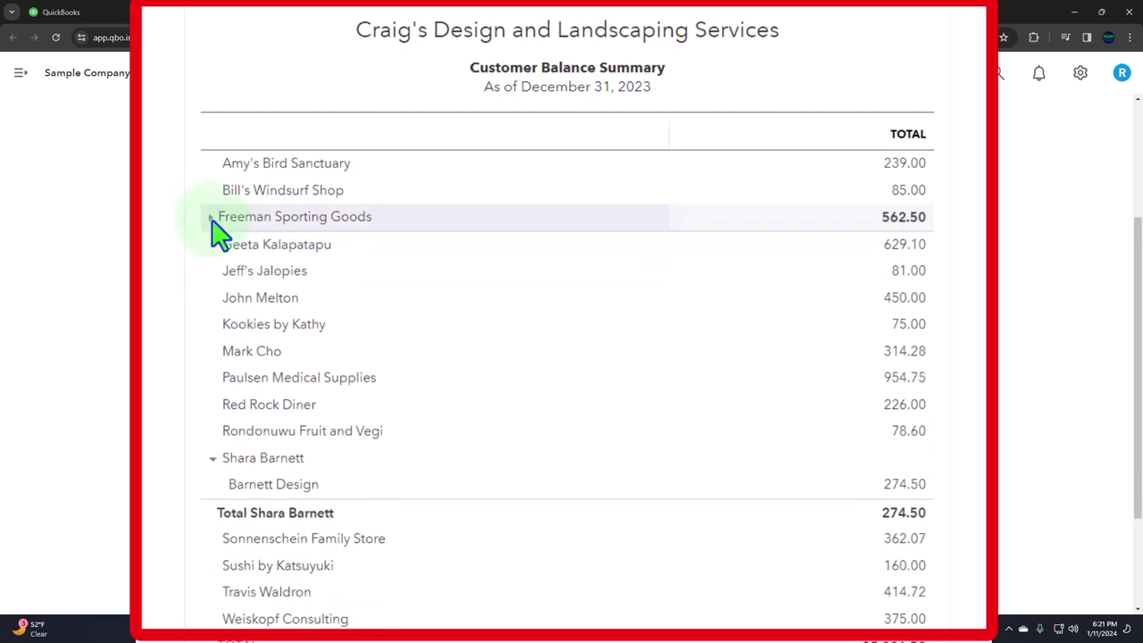
pyautogui.scroll(-1, 219, 469)
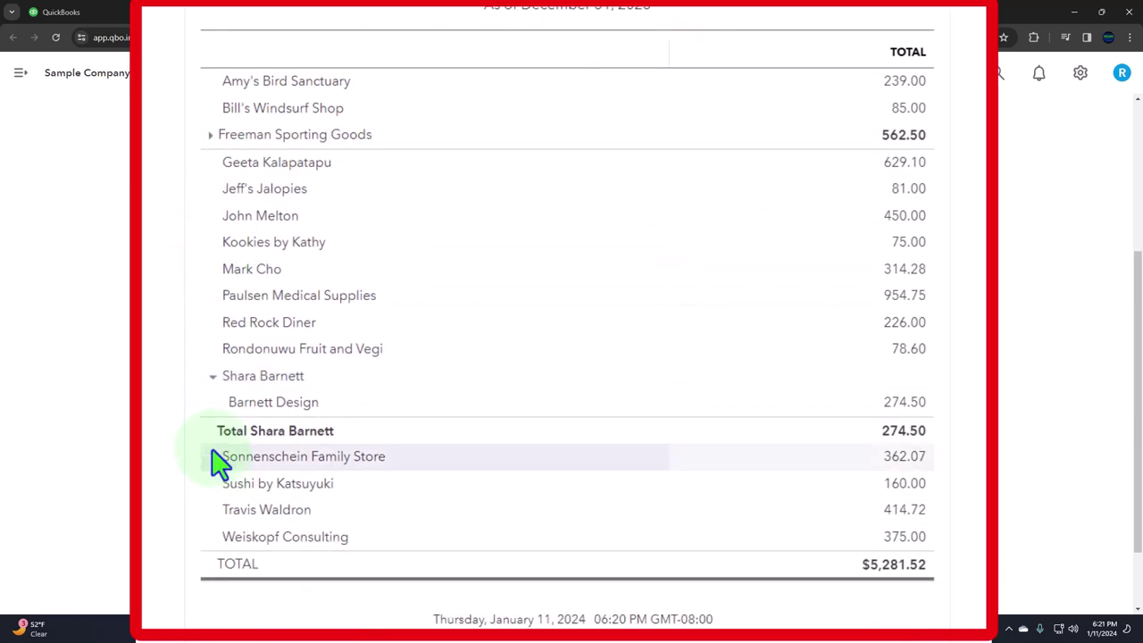
pyautogui.click(215, 381)
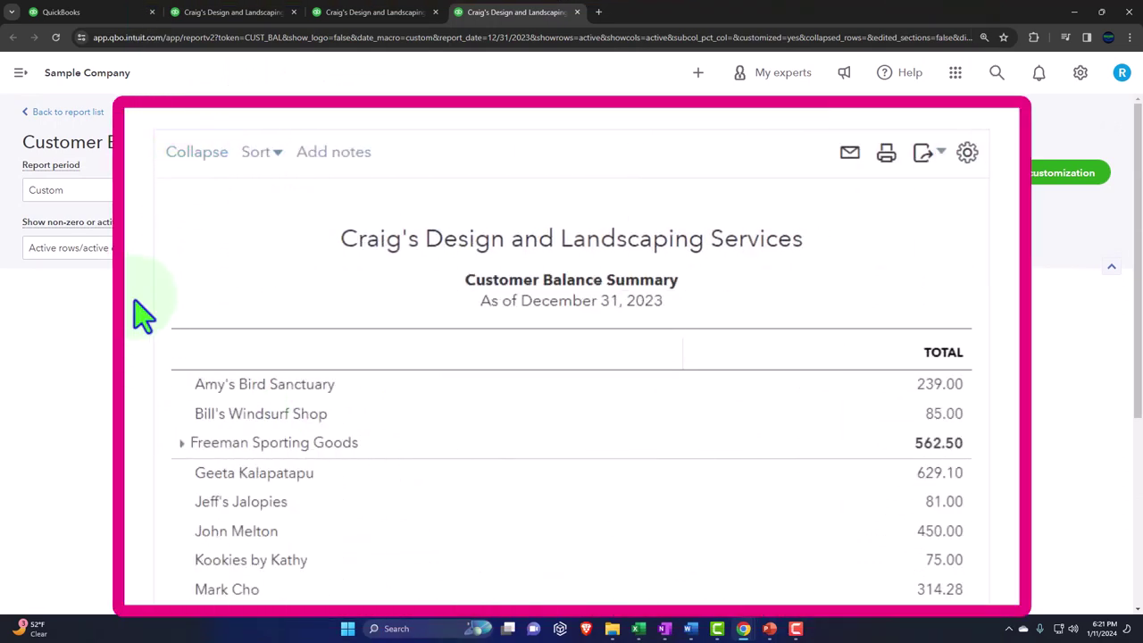
# Expand and re-collapse Freeman Sporting Goods, leaving the whole Customer Balance Summary collapsed to one line per customer
pyautogui.scroll(-1, 143, 314)
pyautogui.click(183, 355)
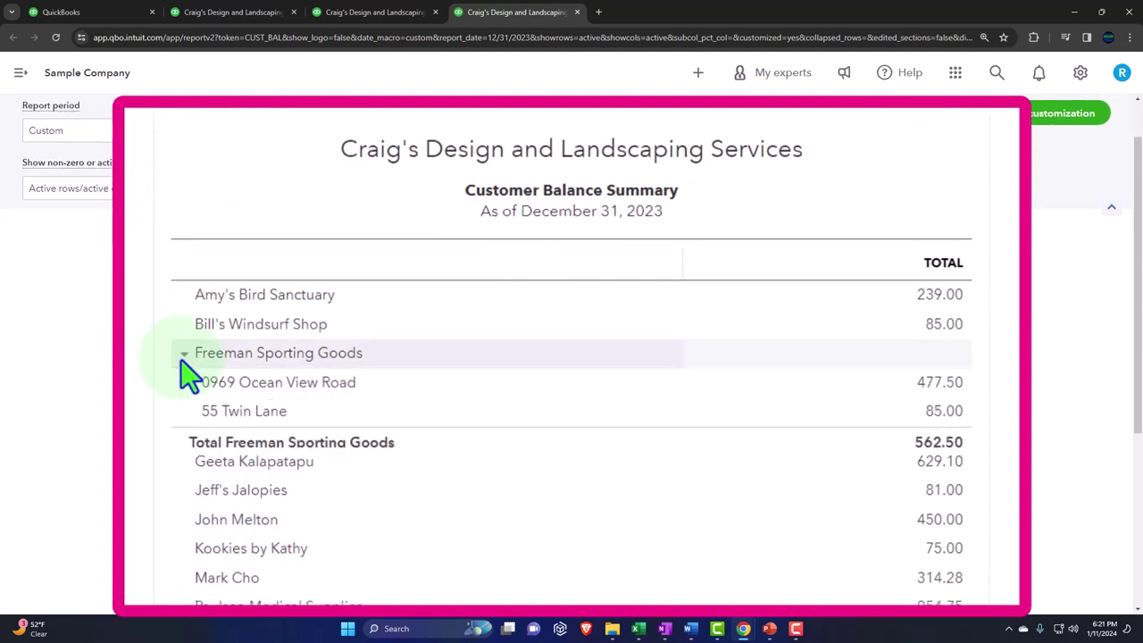
pyautogui.click(183, 355)
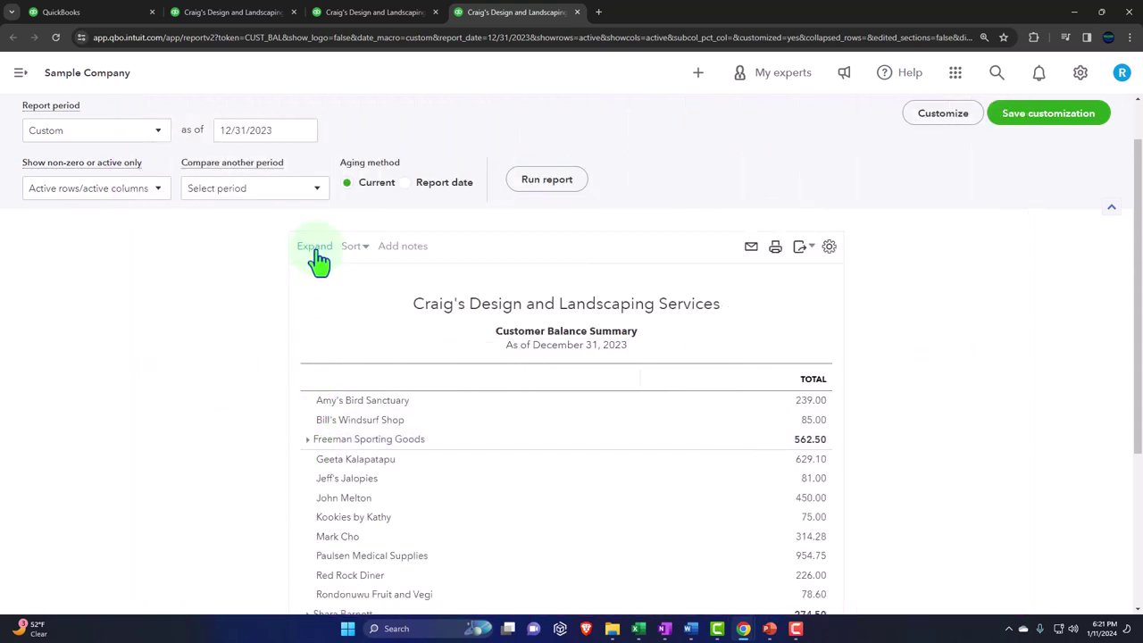
pyautogui.scroll(-2, 319, 259)
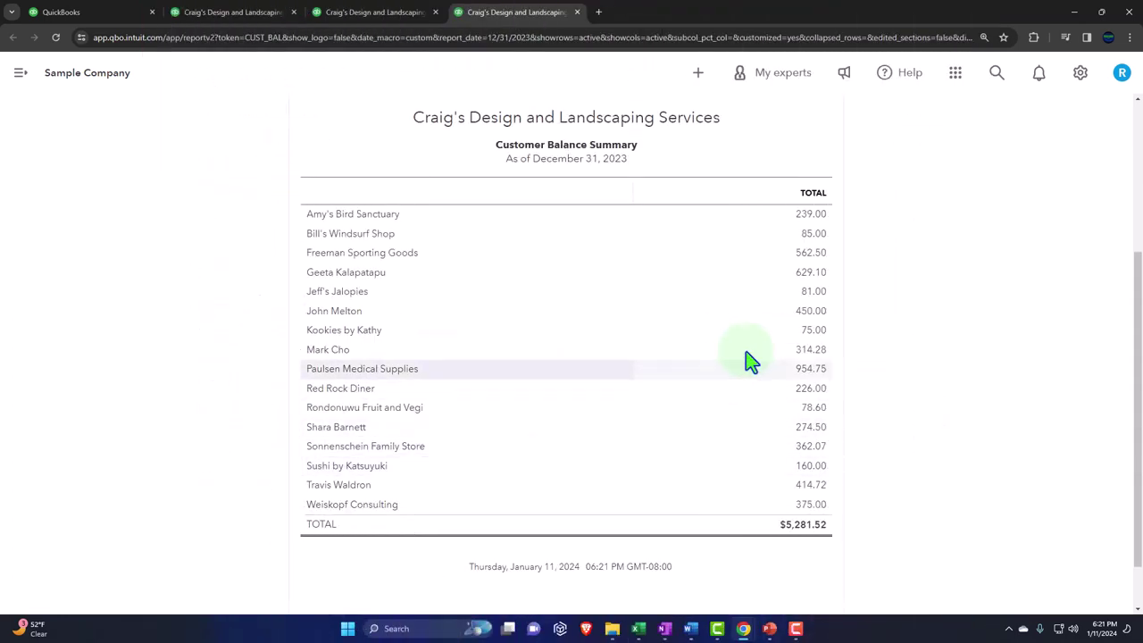
# Export the collapsed Customer Balance Summary to Excel and open the downloaded workbook with editing enabled
pyautogui.scroll(3, 840, 313)
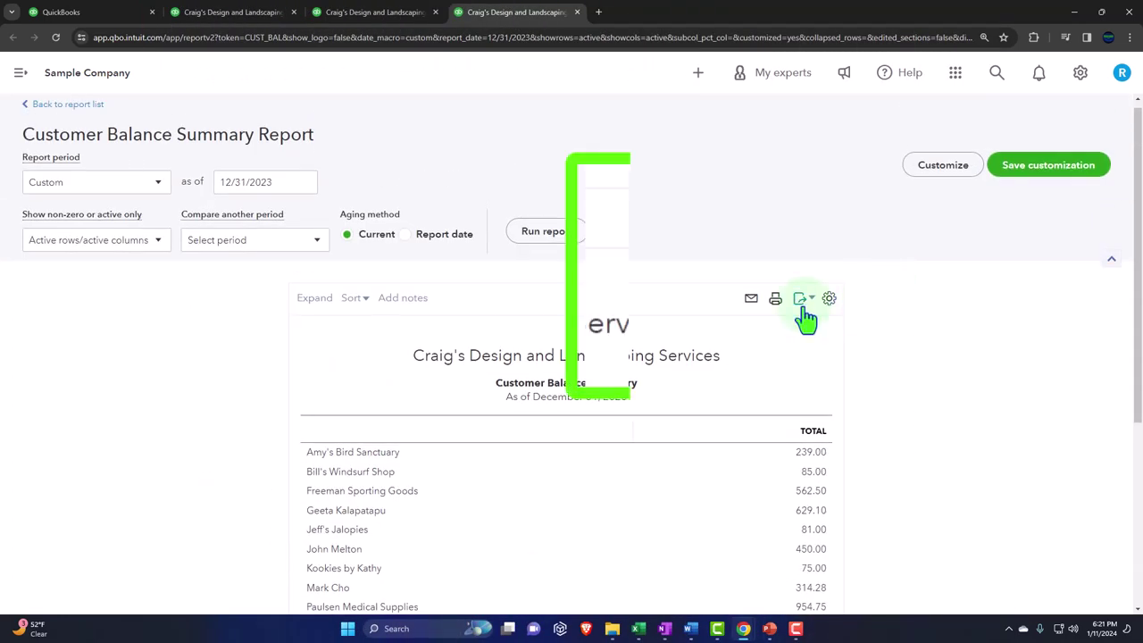
pyautogui.click(799, 298)
pyautogui.click(706, 265)
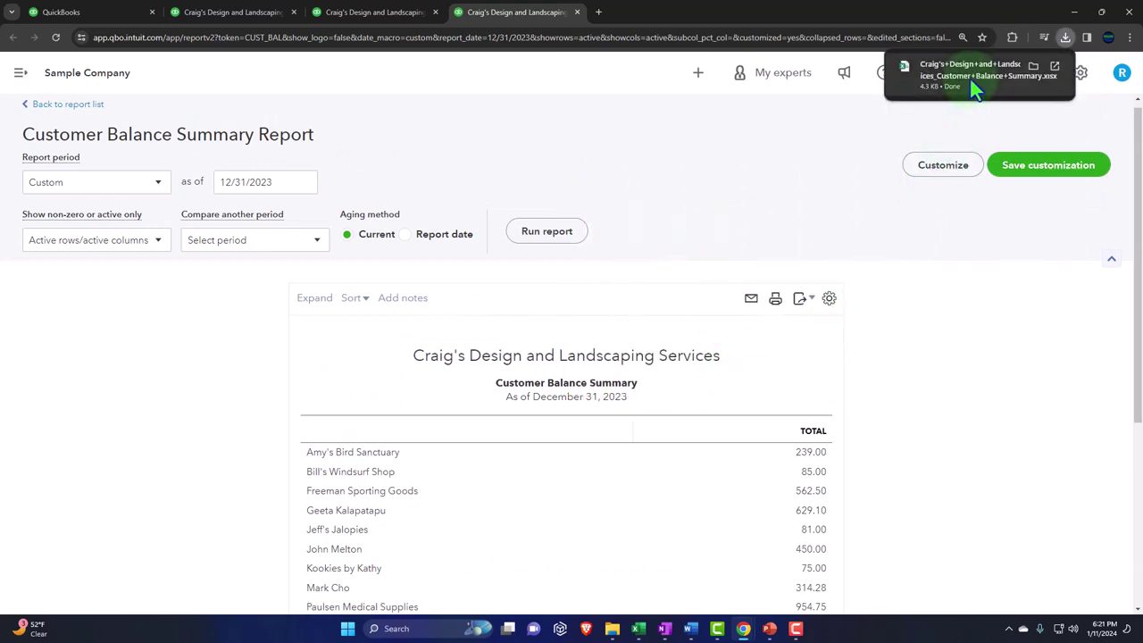
pyautogui.click(975, 81)
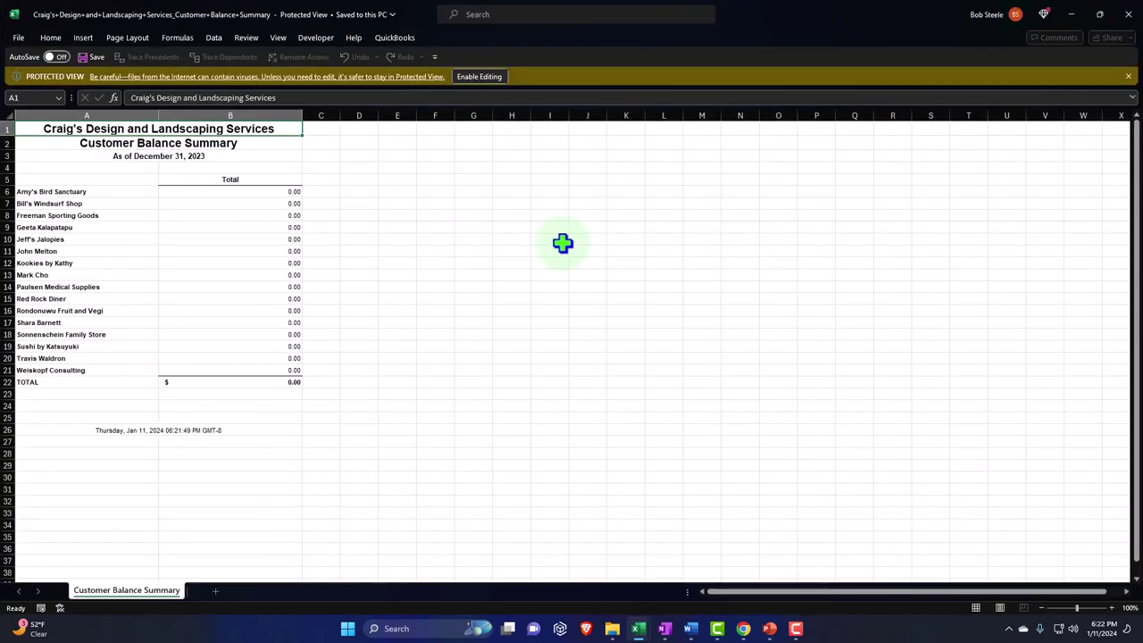
pyautogui.click(480, 77)
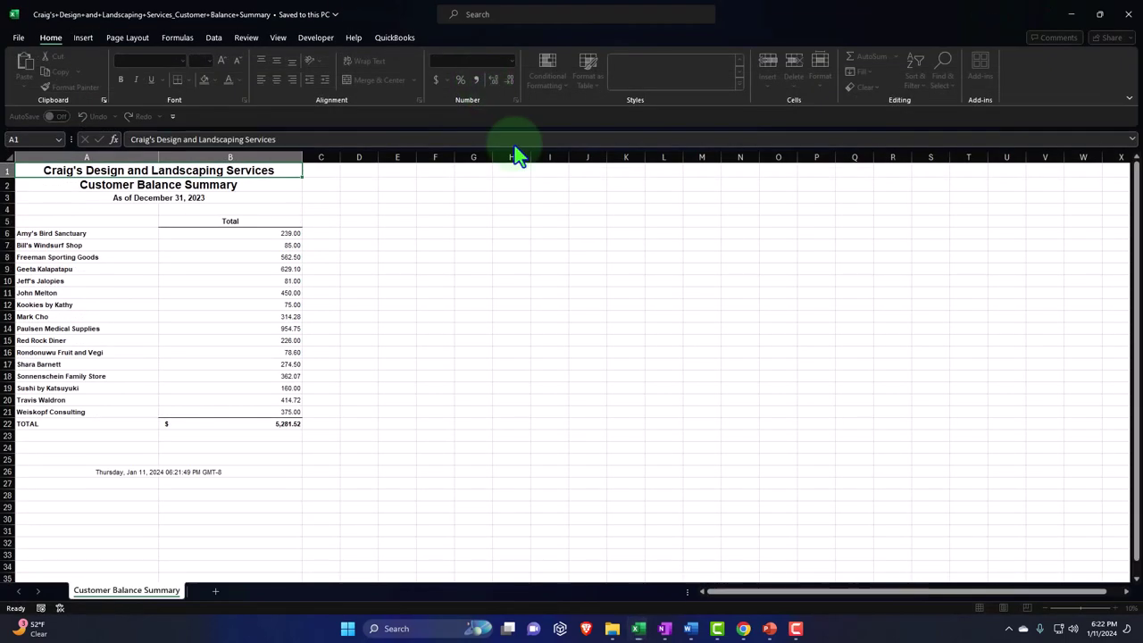
# View the P&L Qt sheet in the Month End Reporsts 12.31.23 workbook and the management reports list in QuickBooks Online
pyautogui.moveTo(640, 630)
pyautogui.click(578, 582)
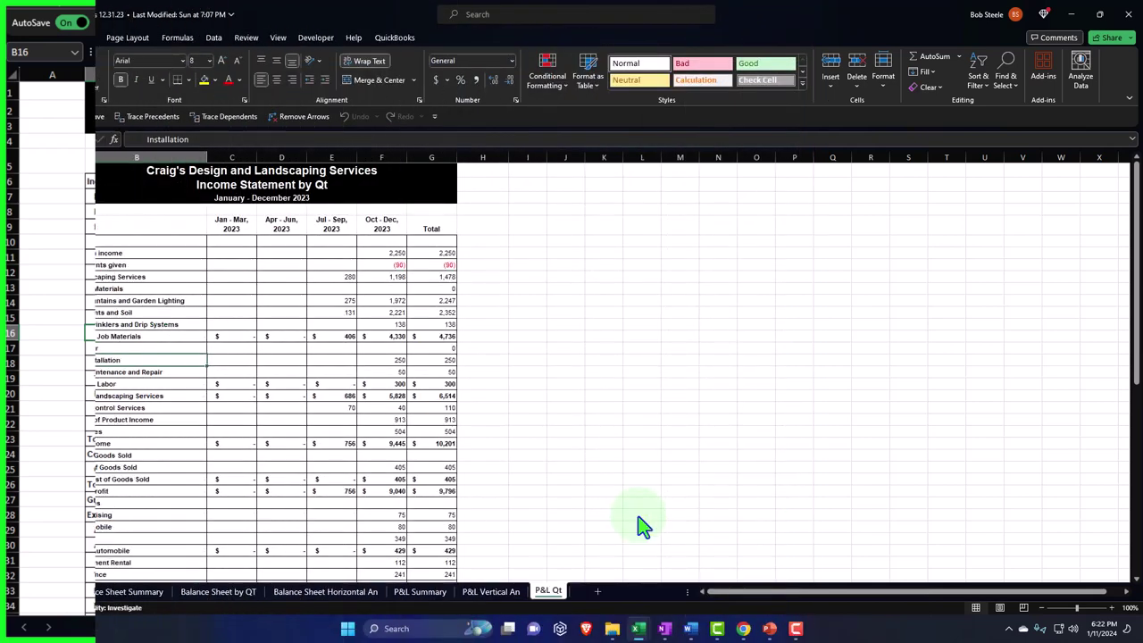
pyautogui.moveTo(743, 629)
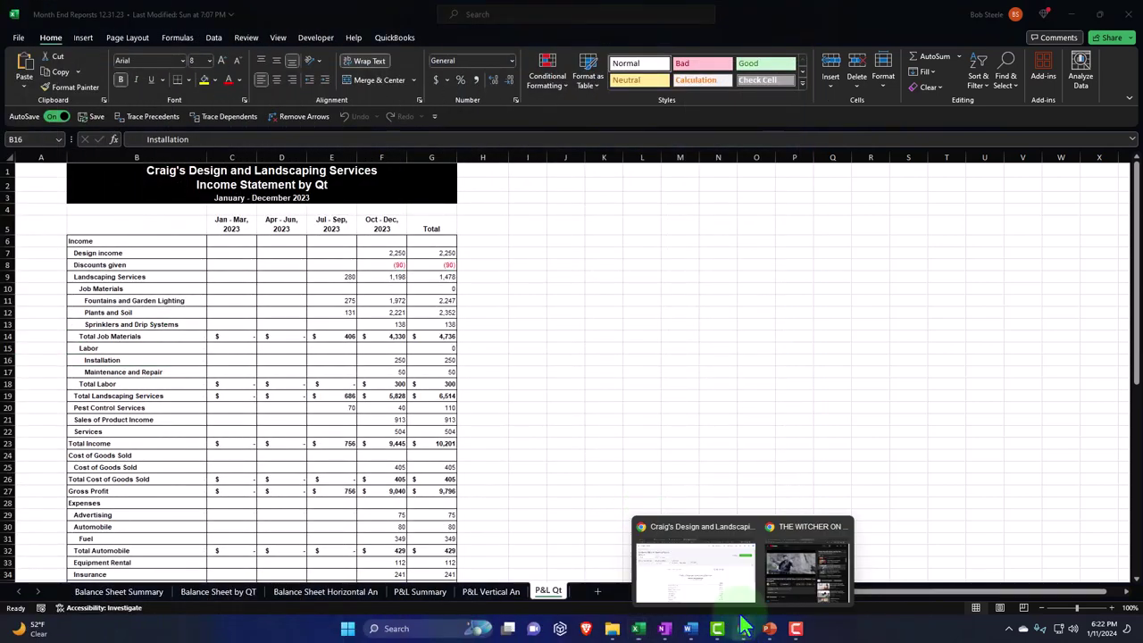
pyautogui.click(729, 602)
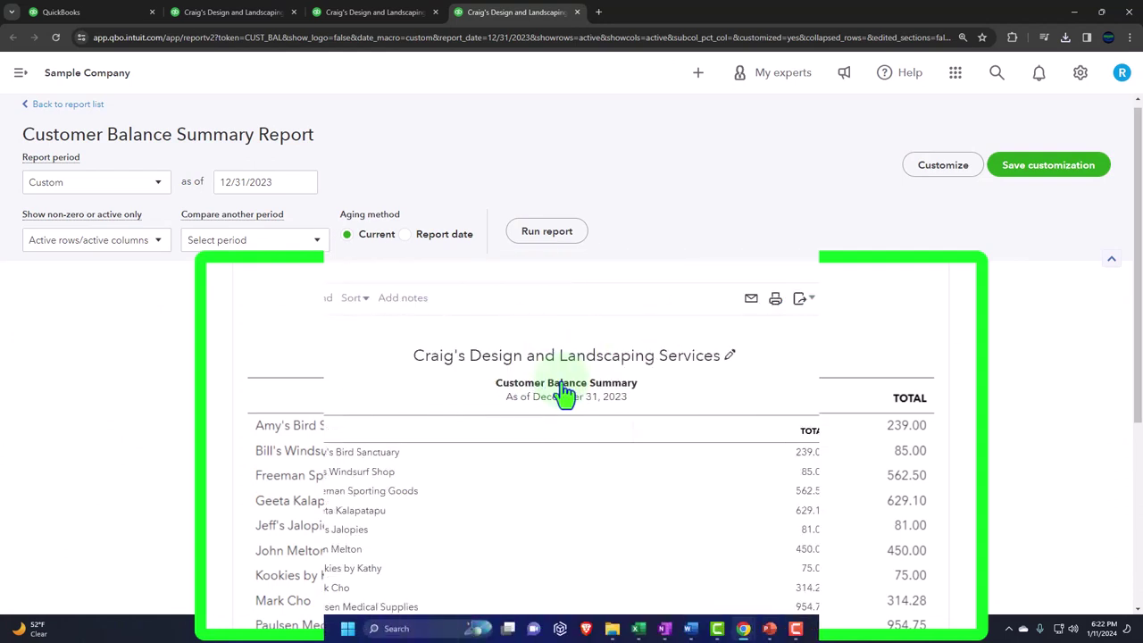
pyautogui.click(81, 12)
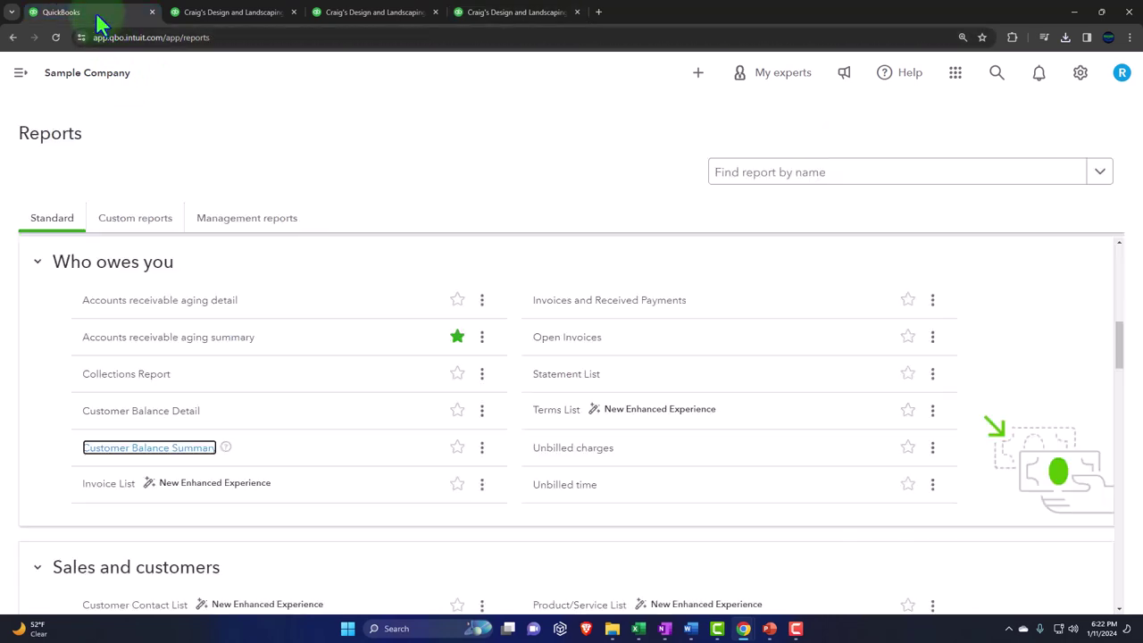
pyautogui.click(223, 221)
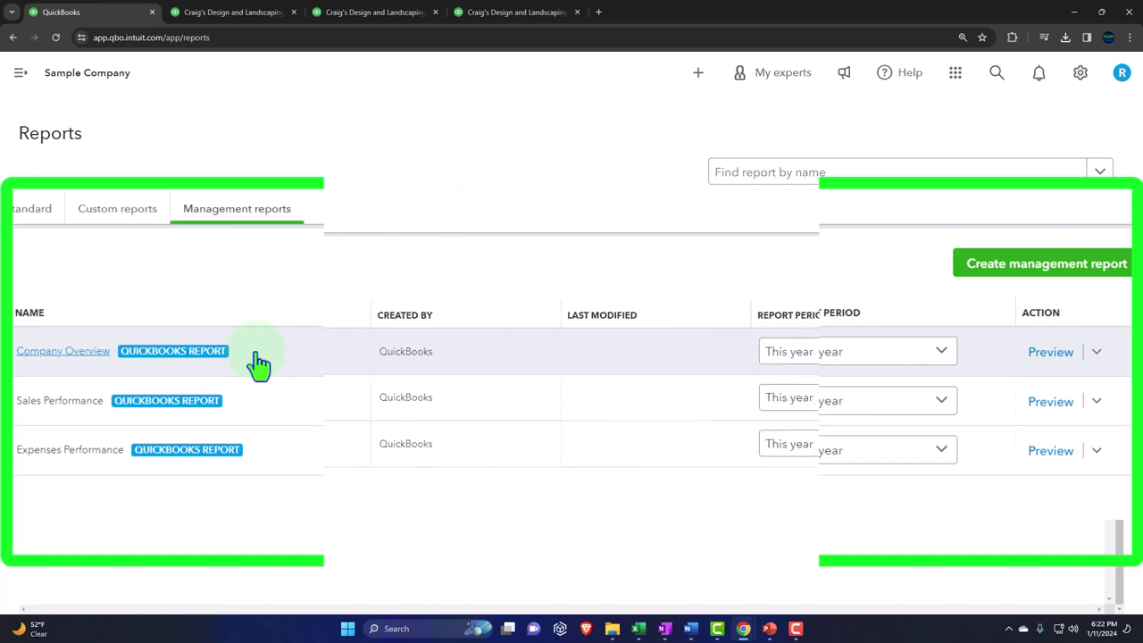
# Switch to the exported Excel workbook and move its Customer Balance Summary sheet into Month End Reporsts 12.31.23.xlsx
pyautogui.click(639, 630)
pyautogui.click(694, 578)
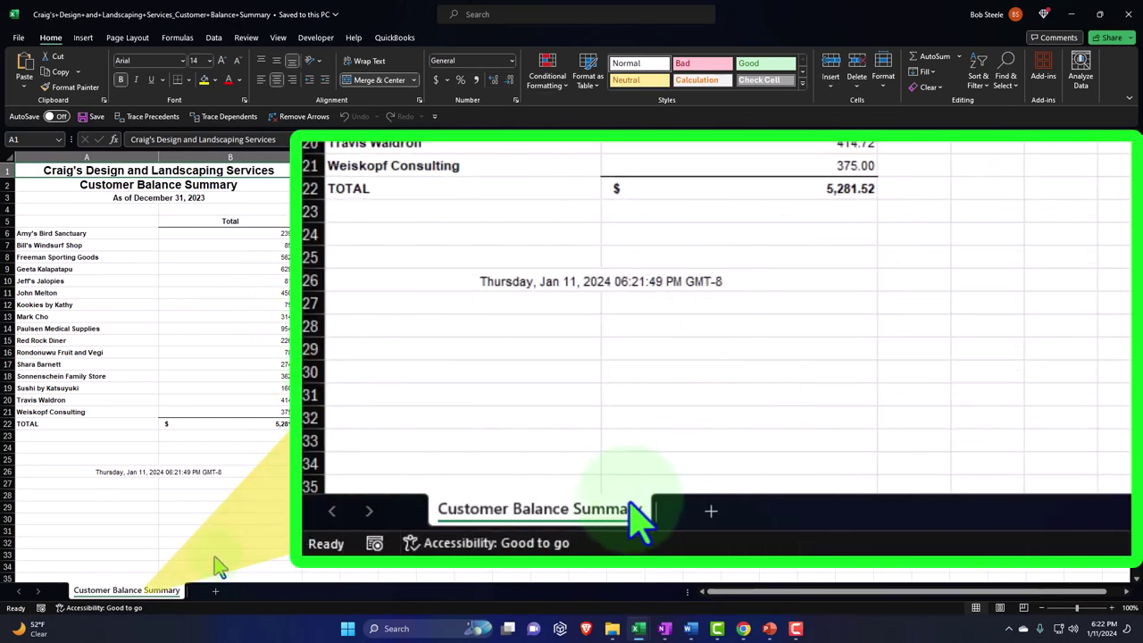
pyautogui.rightClick(174, 598)
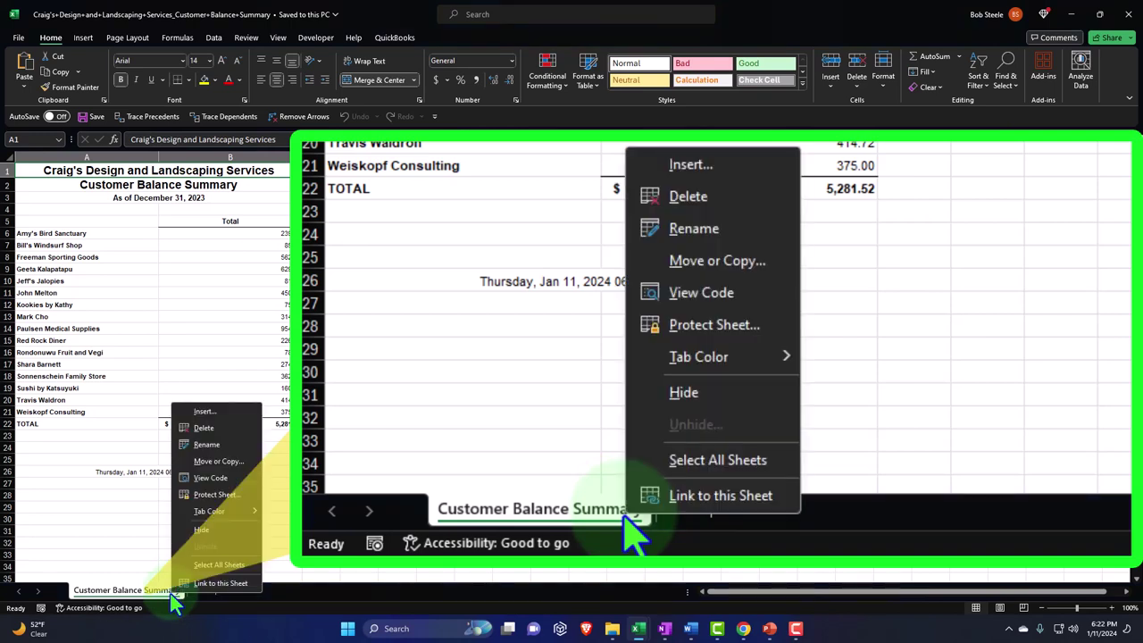
pyautogui.click(235, 463)
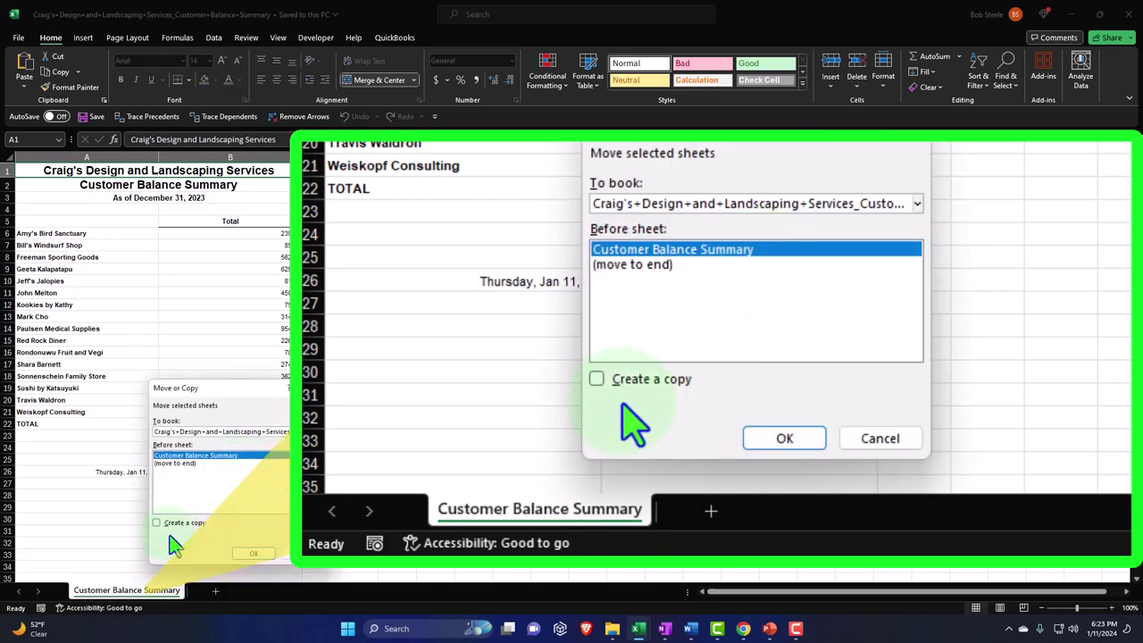
pyautogui.click(260, 431)
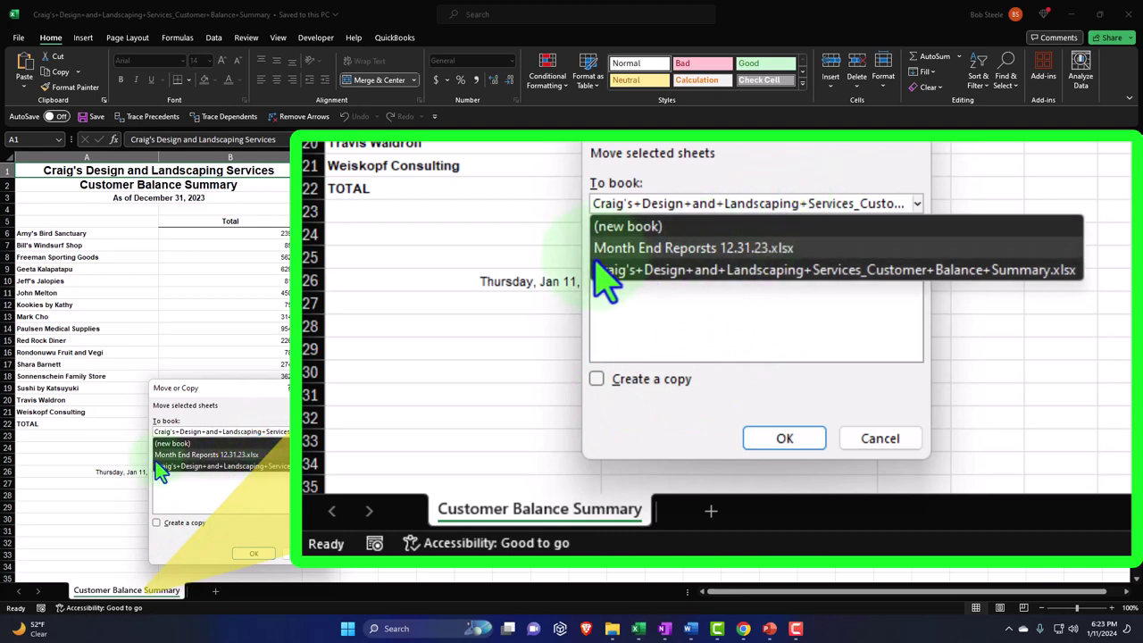
pyautogui.click(226, 459)
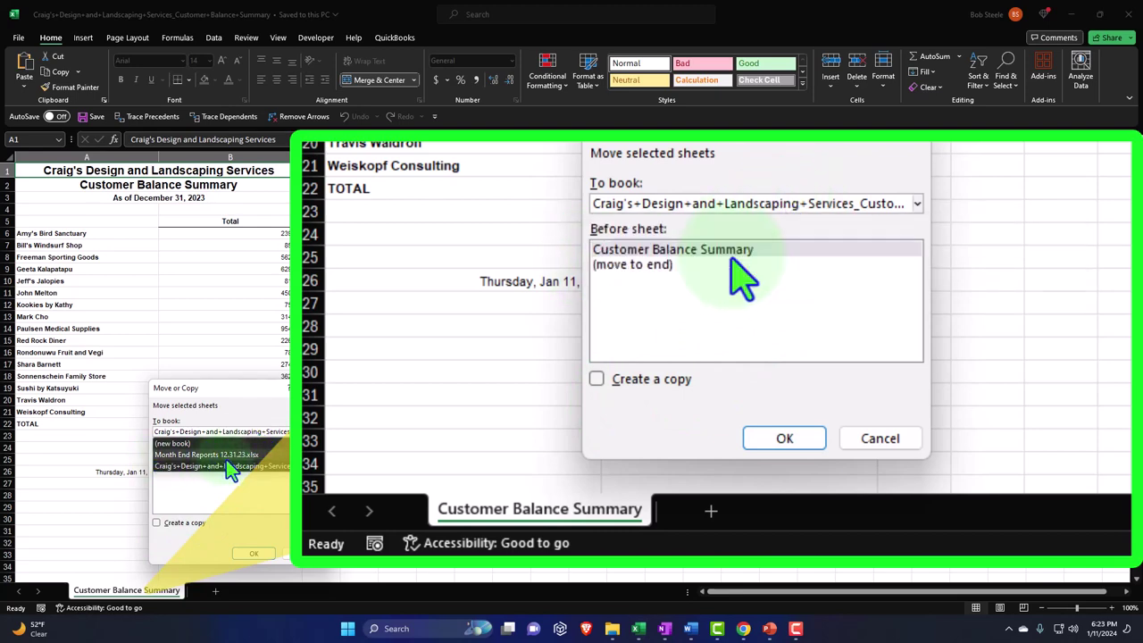
pyautogui.click(253, 546)
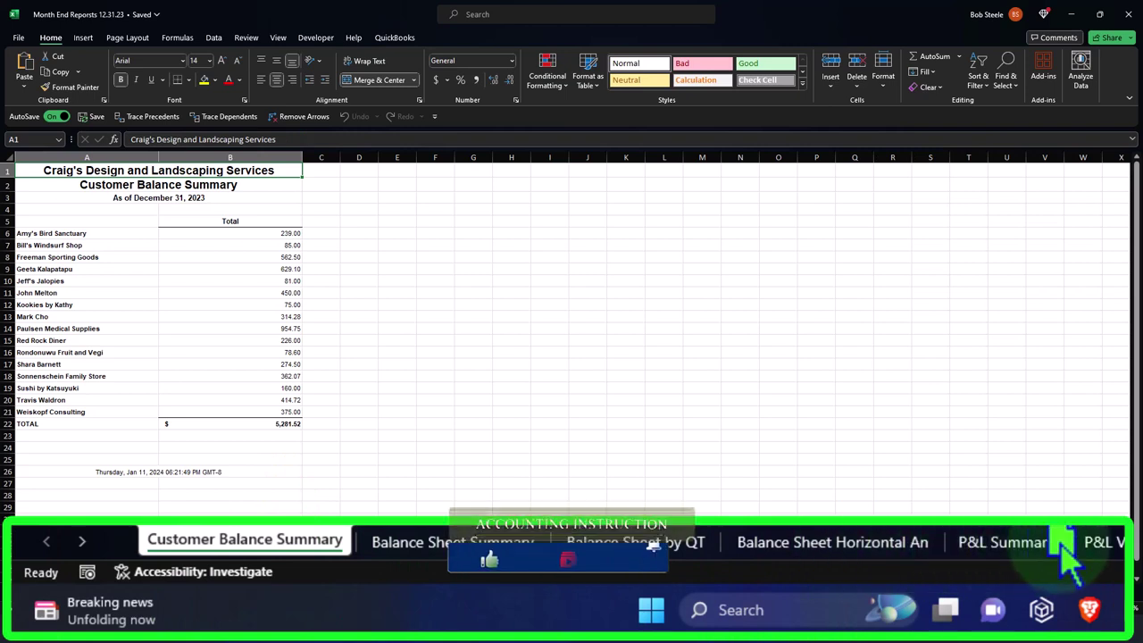
# Reposition the Customer Balance Summary sheet at the end of the workbook, after P&L Qt
pyautogui.moveTo(1081, 552); pyautogui.dragTo(1085, 547)
pyautogui.click(82, 541)
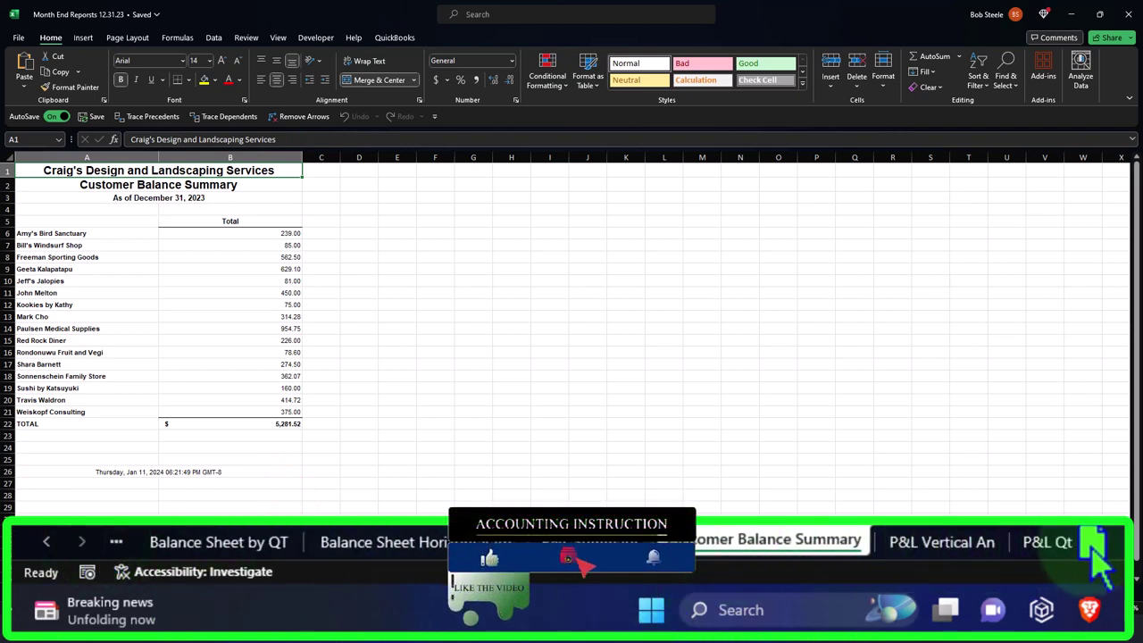
pyautogui.moveTo(1092, 547); pyautogui.dragTo(1092, 549)
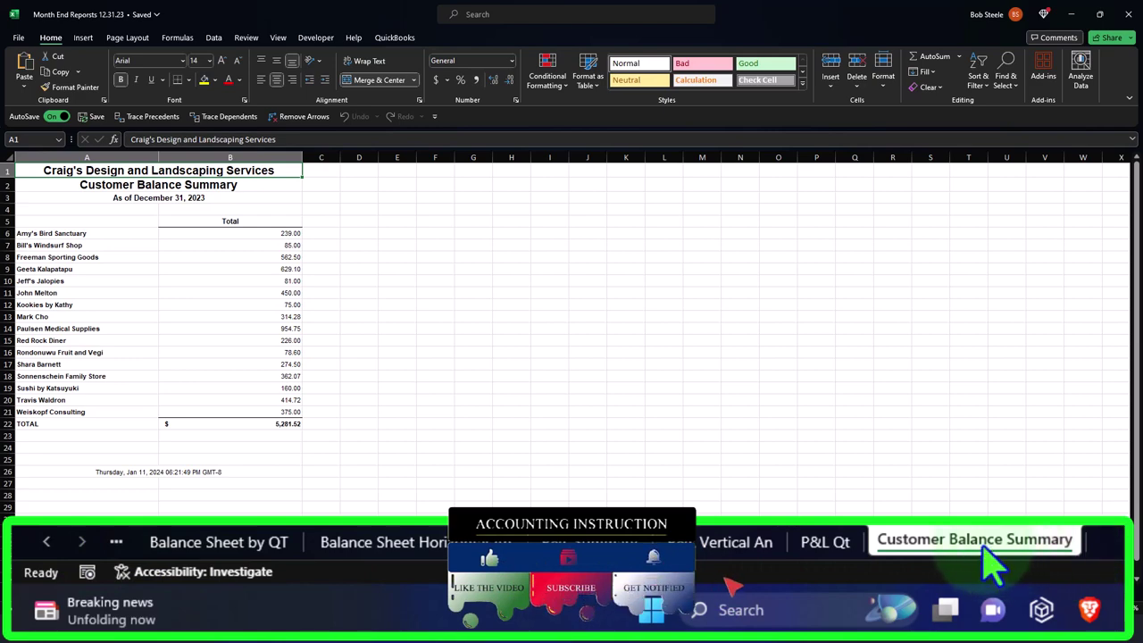
# Rename the Customer Balance Summary sheet as AR Graph Data
pyautogui.doubleClick(983, 546)
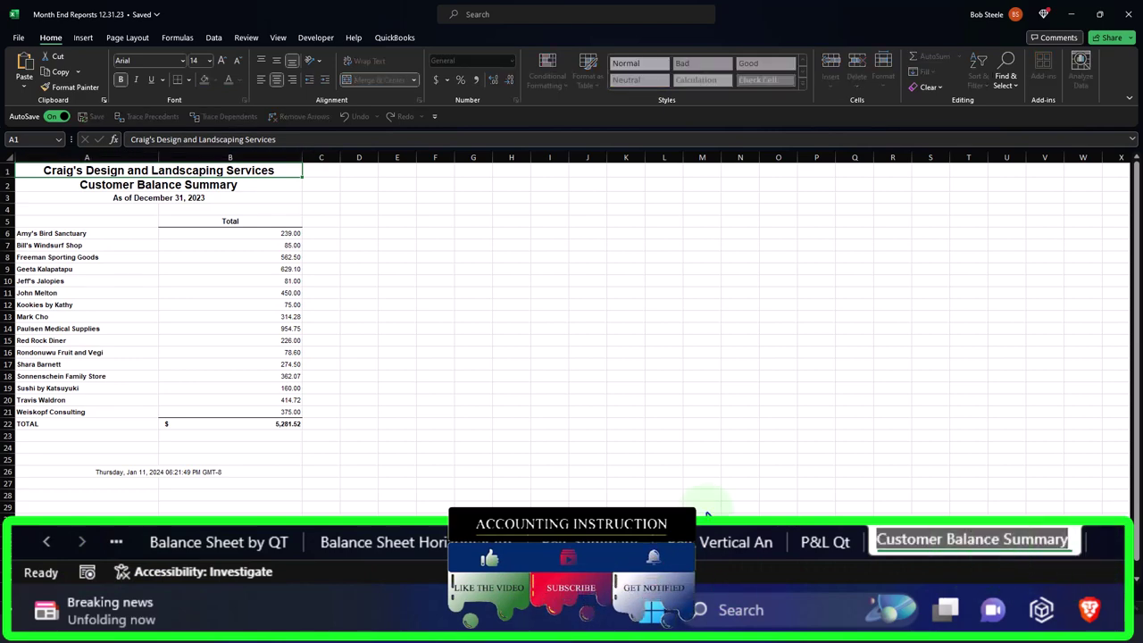
pyautogui.write('AR Grap')
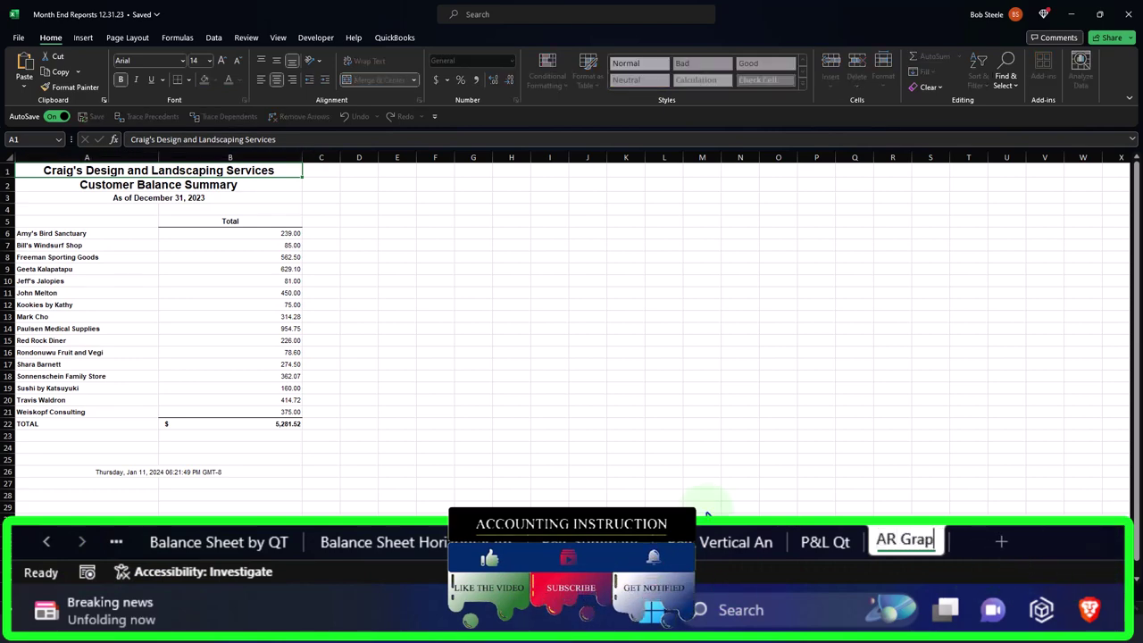
pyautogui.write('h Data')
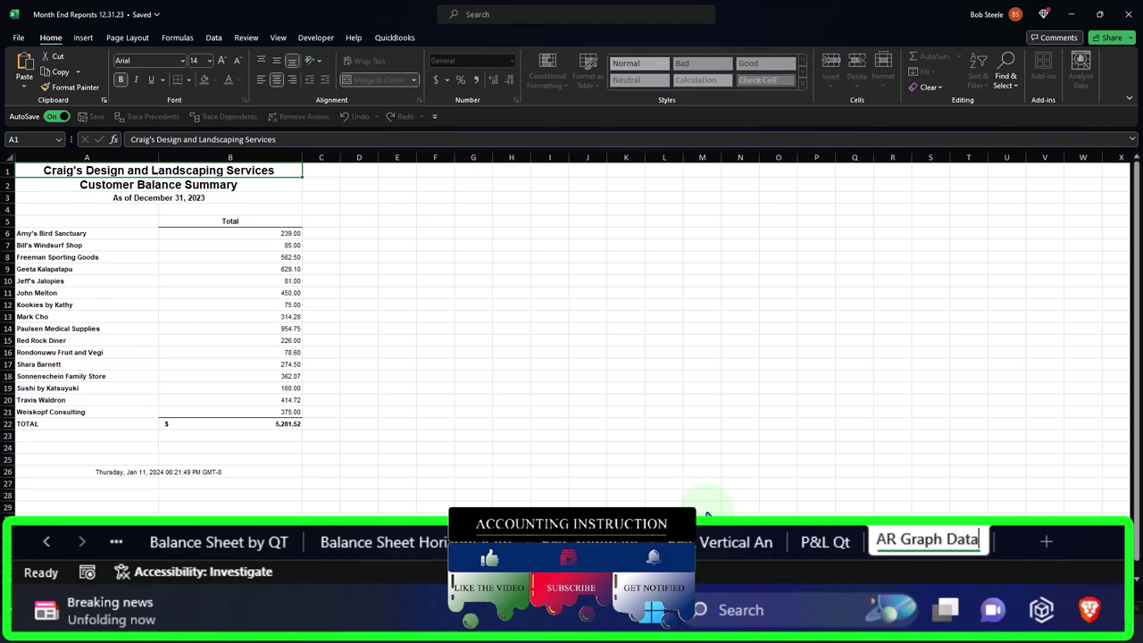
pyautogui.click(705, 508)
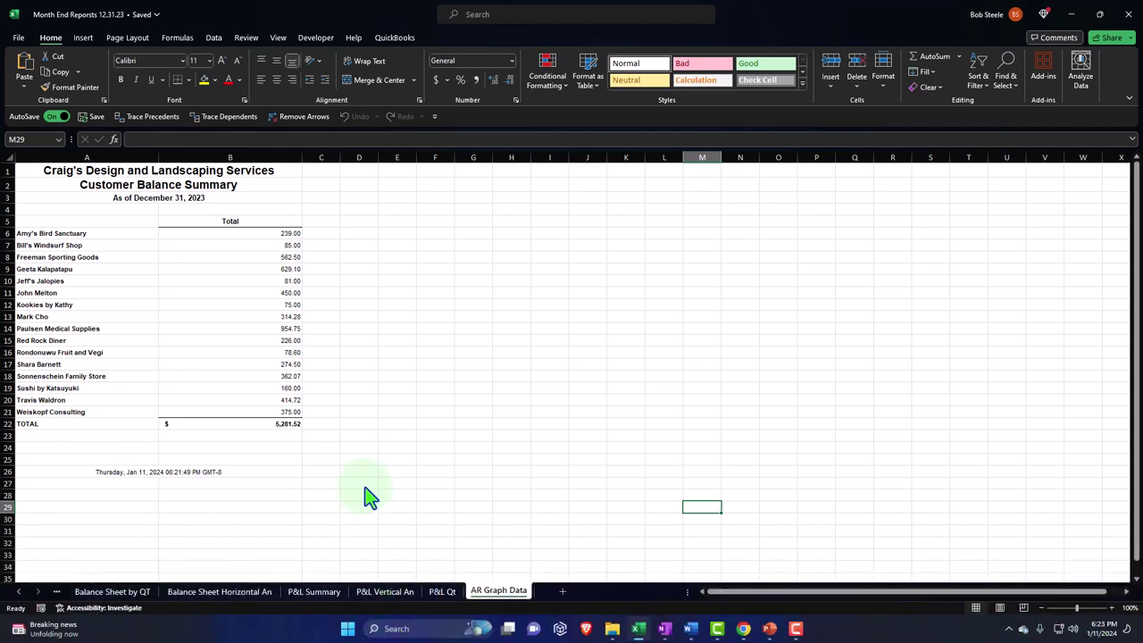
# Select the customer balances in B6:B21 on the AR Graph Data sheet, excluding the total row
pyautogui.click(312, 462)
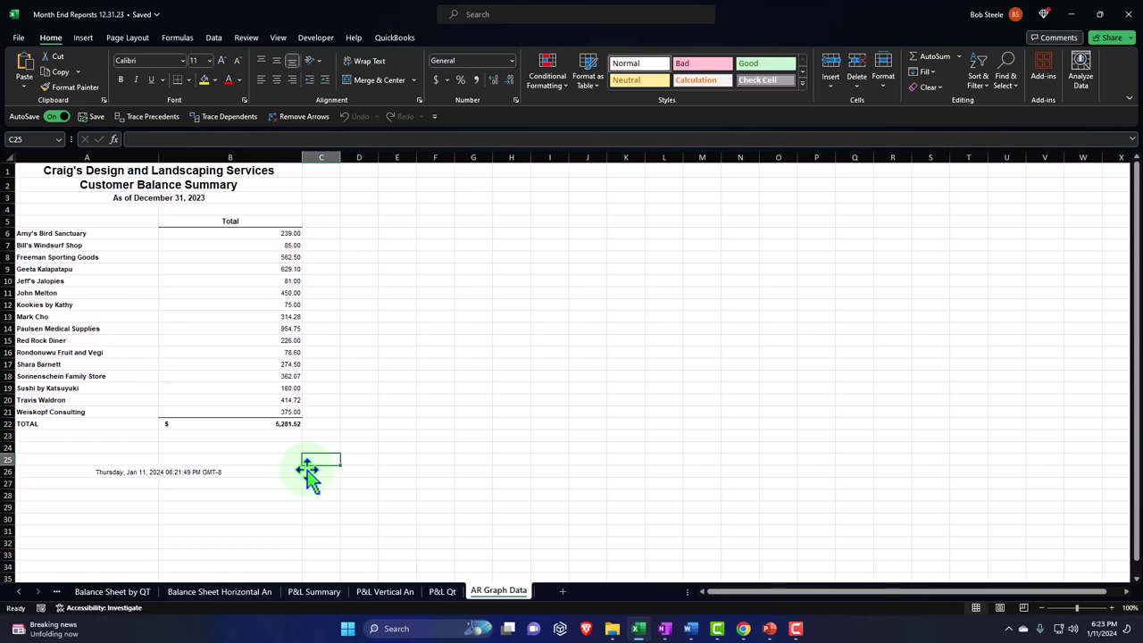
pyautogui.scroll(3, 307, 473)
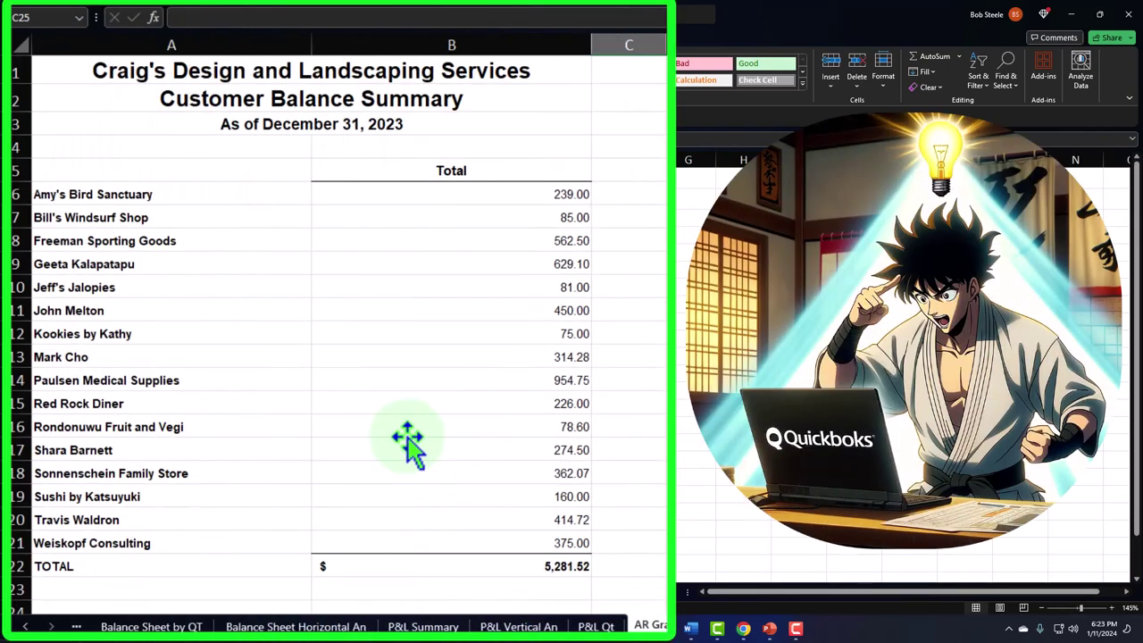
pyautogui.moveTo(467, 196); pyautogui.dragTo(475, 540)
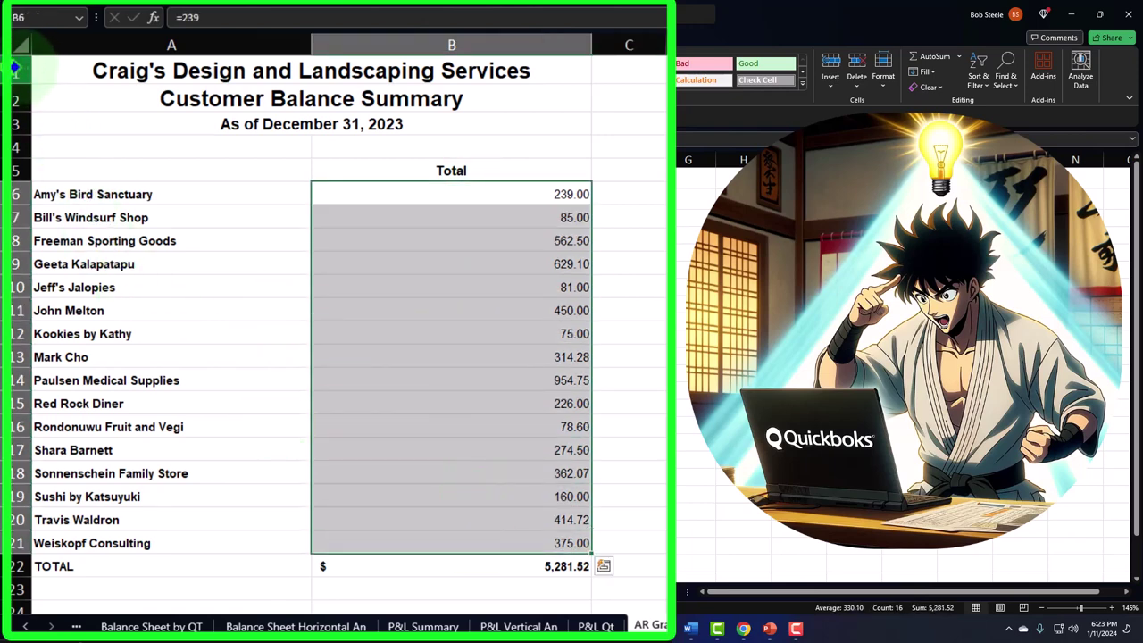
# Delete the report heading rows 1 through 5 above the customer list
pyautogui.moveTo(15, 67); pyautogui.dragTo(12, 157)
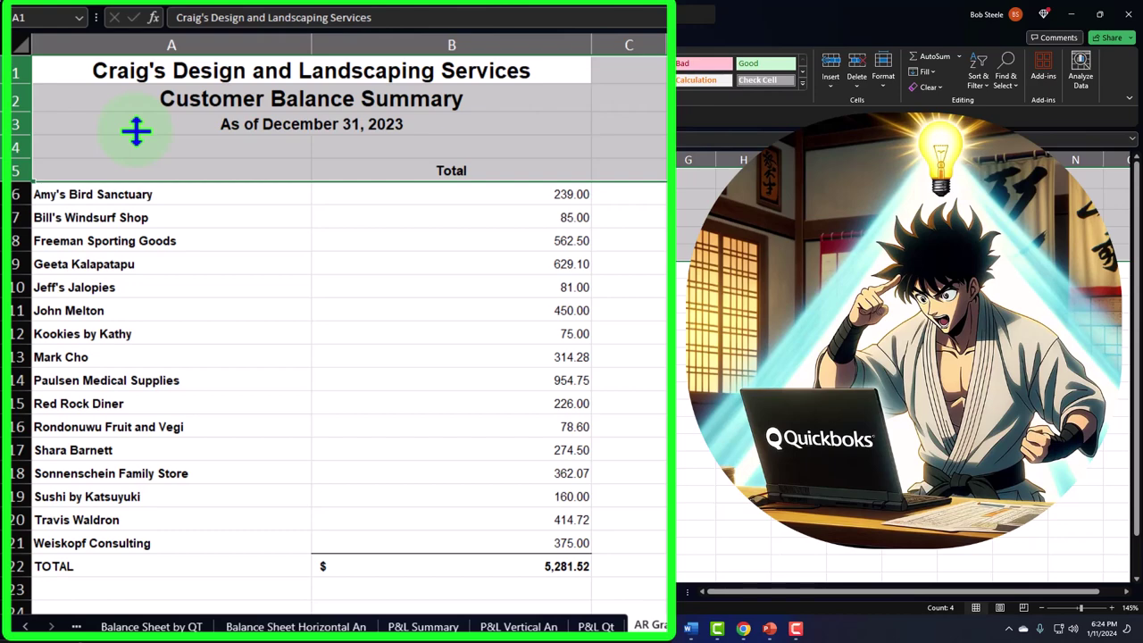
pyautogui.rightClick(136, 131)
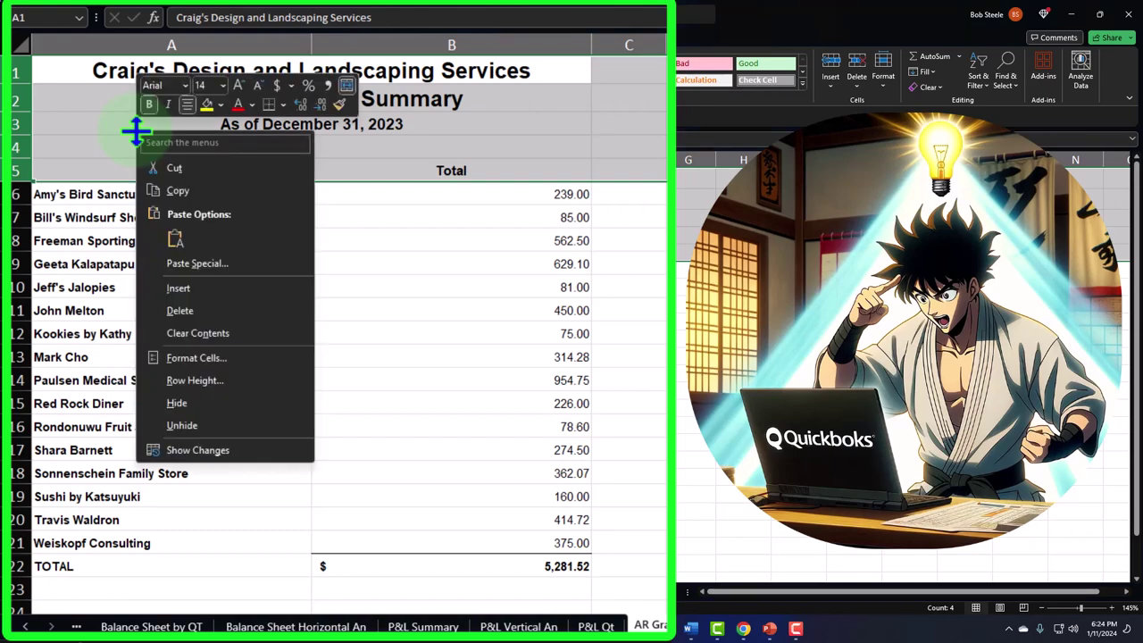
pyautogui.press('Escape')
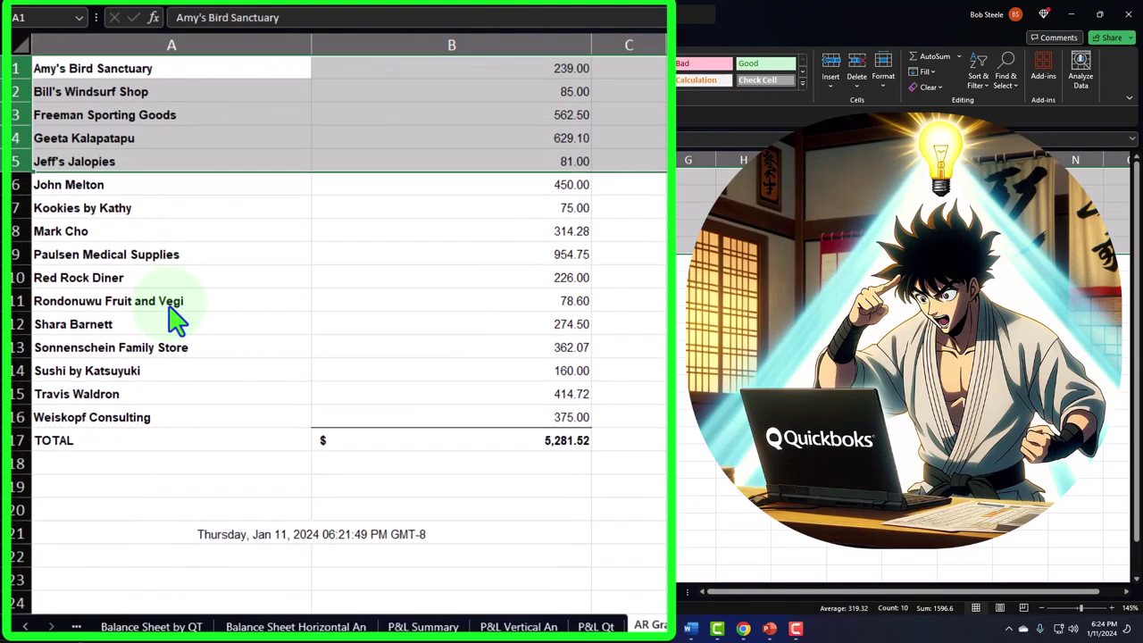
# Delete rows 17 through 22, which hold the TOTAL line and the report timestamp
pyautogui.moveTo(16, 441); pyautogui.dragTo(35, 567)
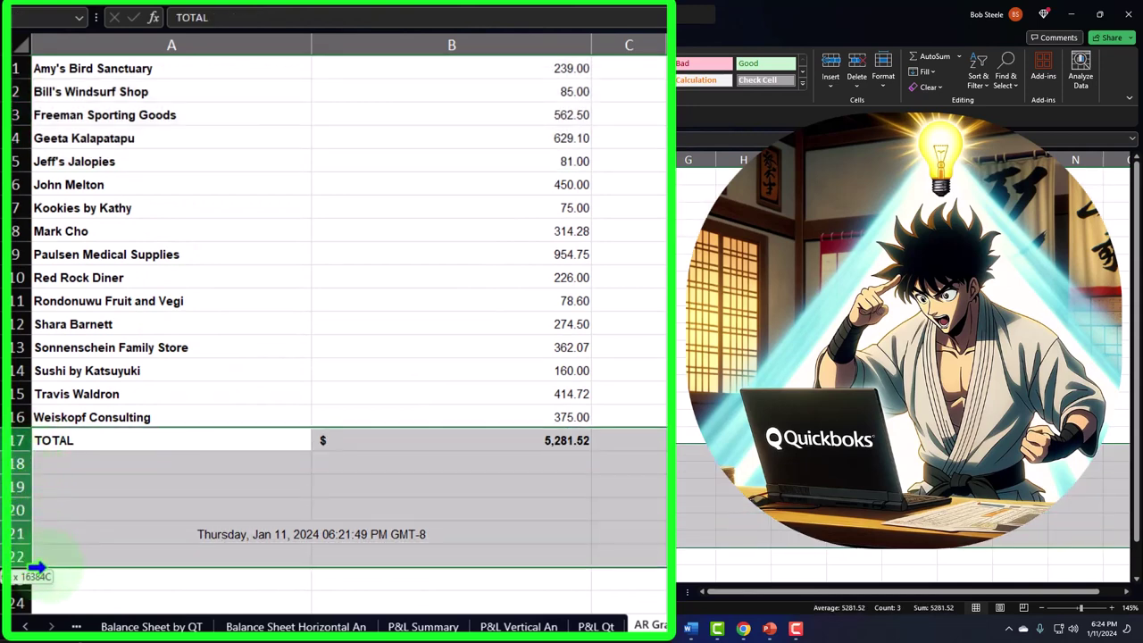
pyautogui.rightClick(92, 519)
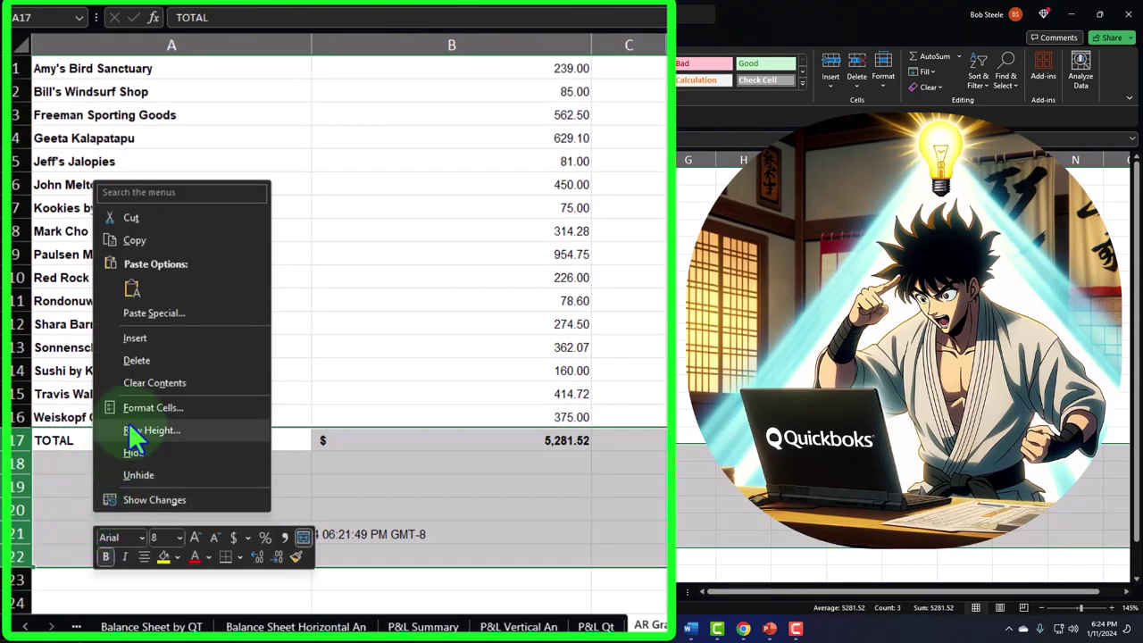
pyautogui.click(141, 365)
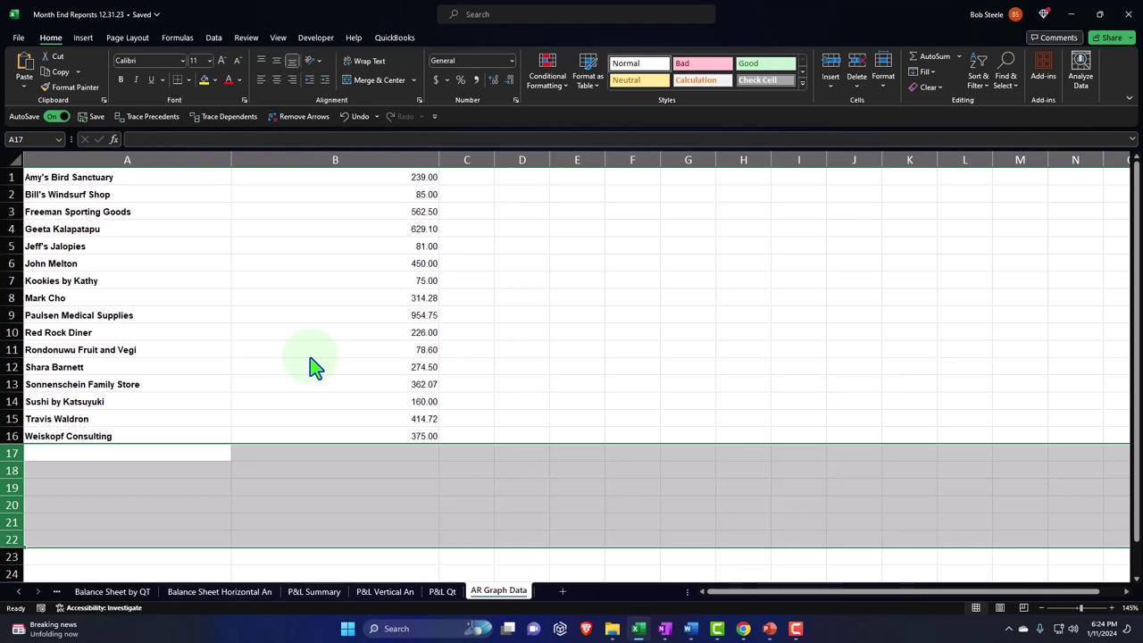
pyautogui.click(521, 332)
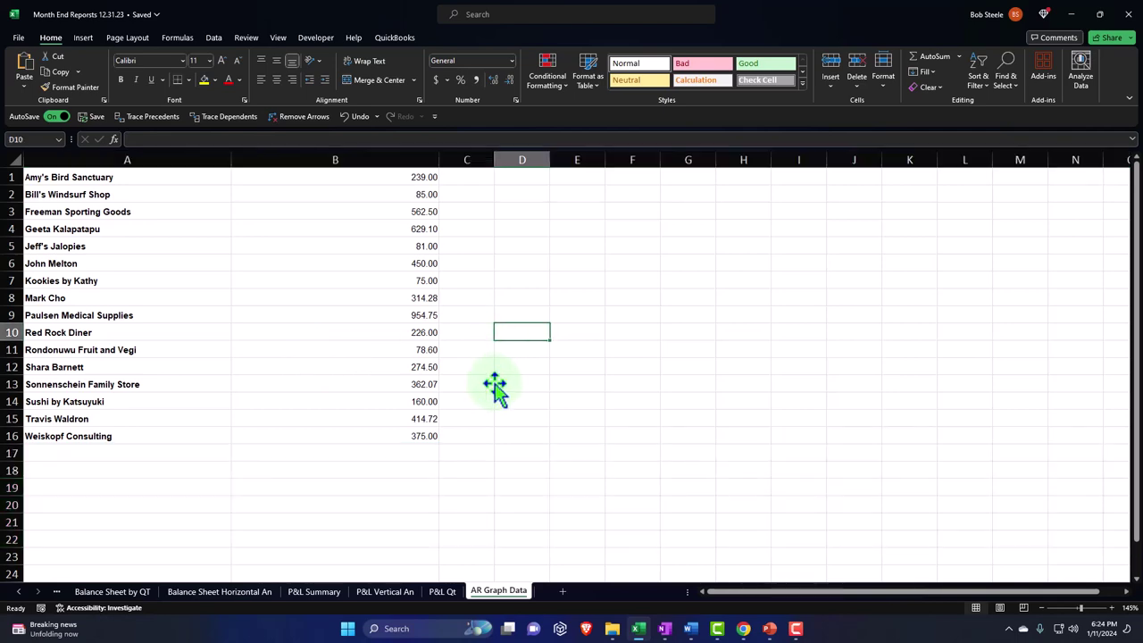
# Apply the plain formatting of empty cell E2 to the entire AR Graph Data sheet with Format Painter
pyautogui.scroll(1, 496, 386)
pyautogui.scroll(1, 495, 386)
pyautogui.scroll(1, 350, 388)
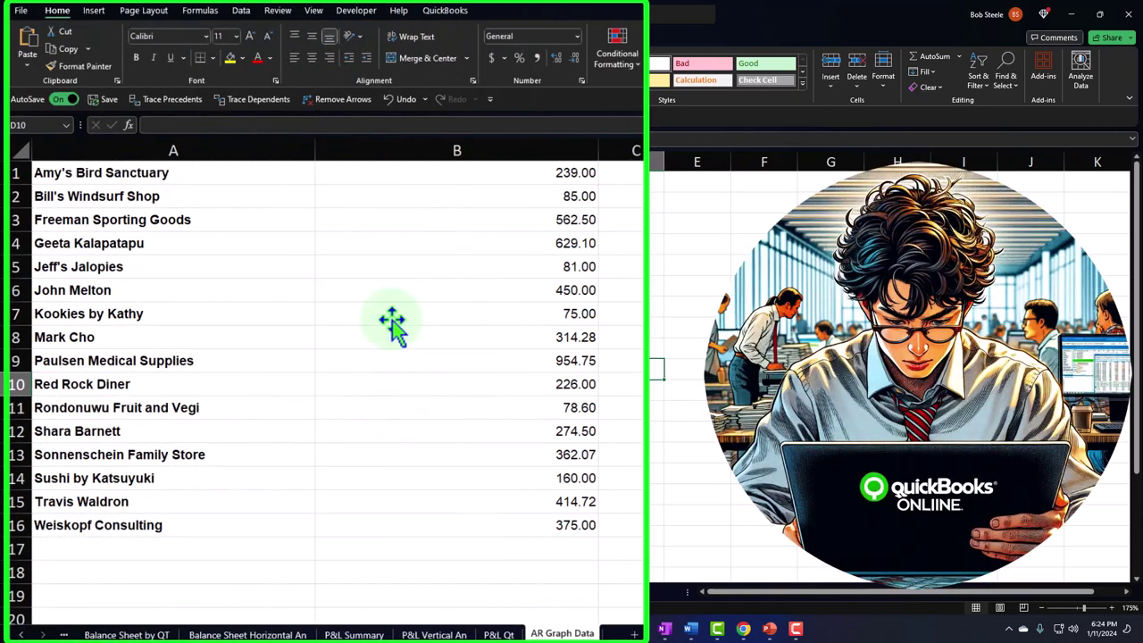
pyautogui.click(177, 174)
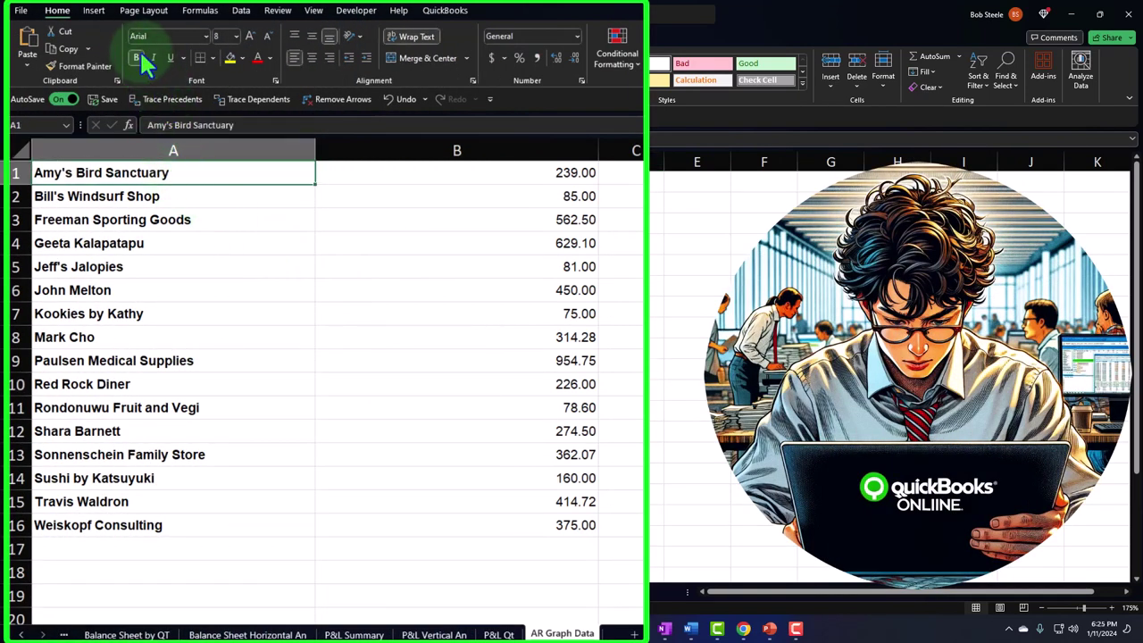
pyautogui.click(472, 170)
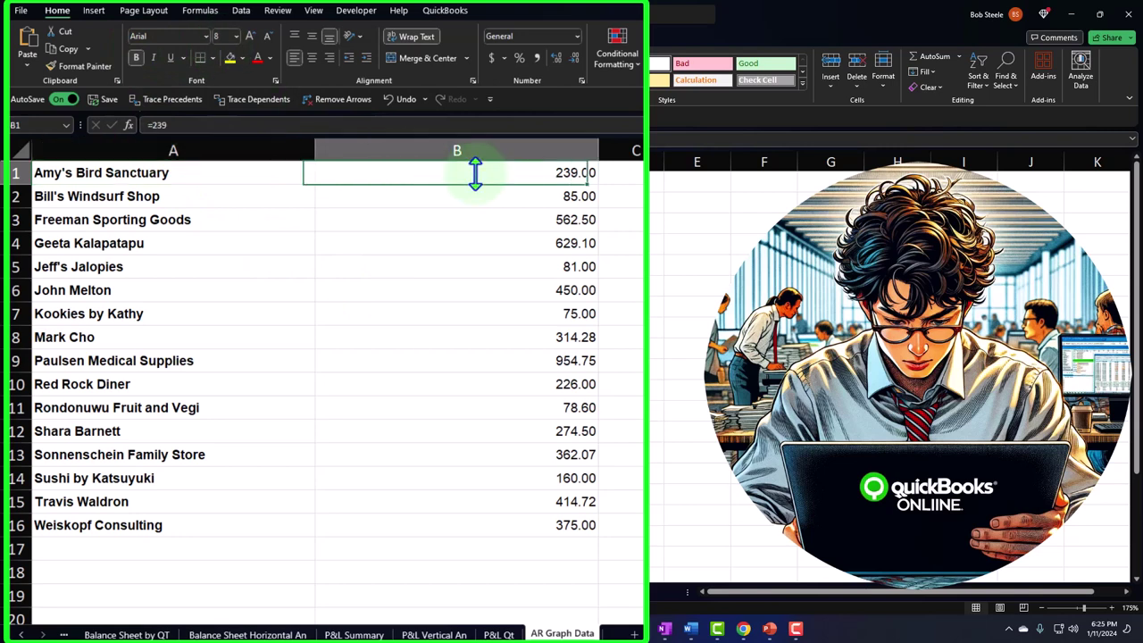
pyautogui.click(715, 203)
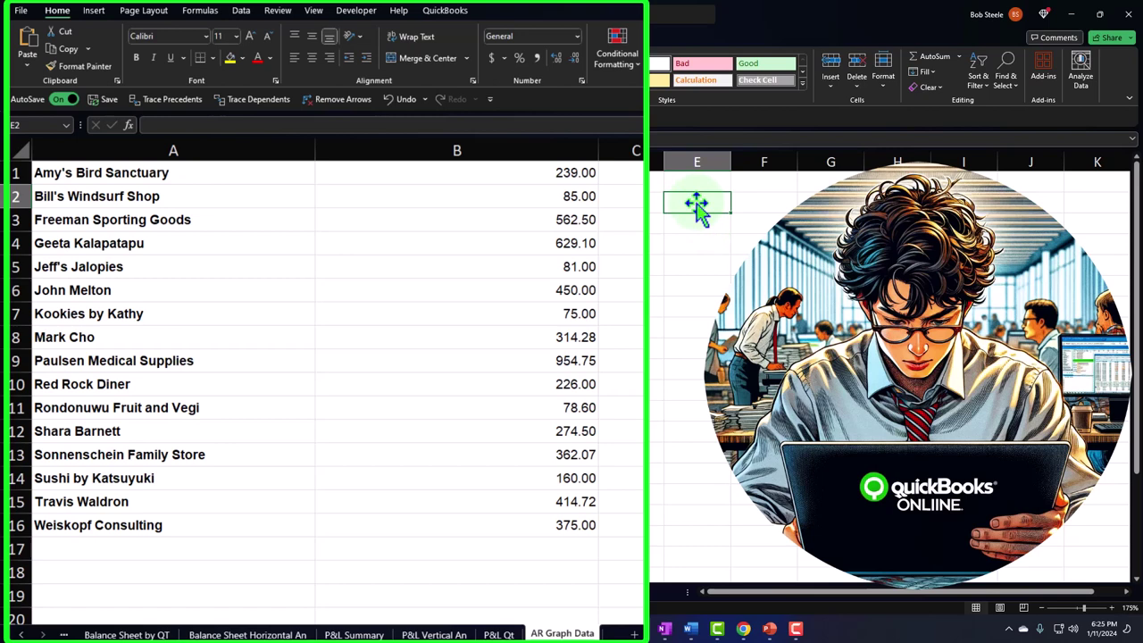
pyautogui.click(67, 66)
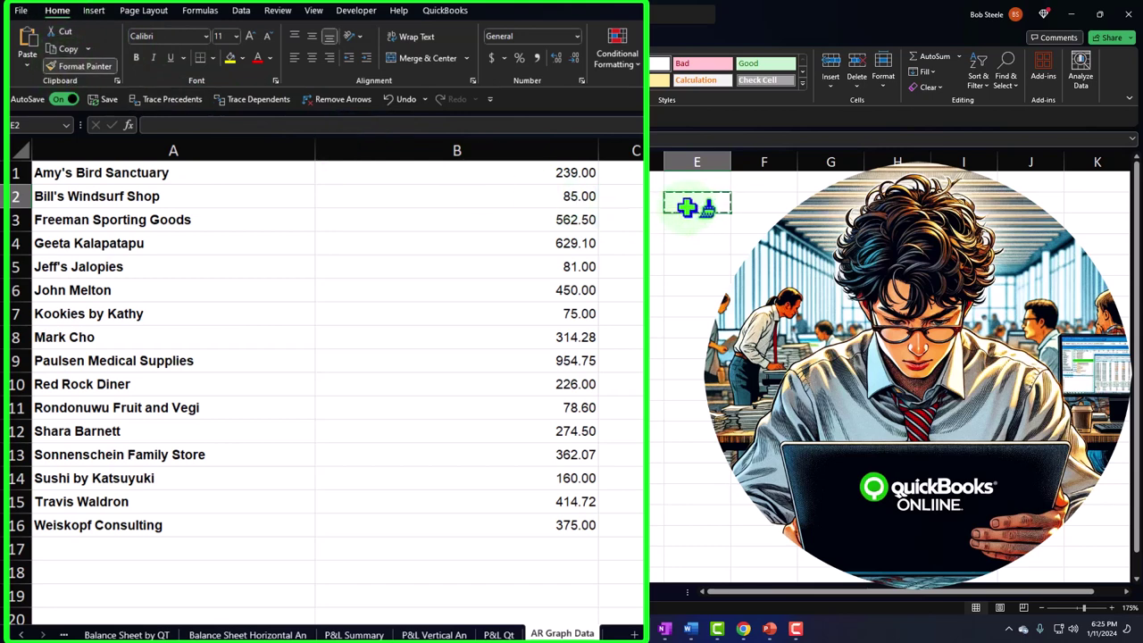
pyautogui.click(20, 149)
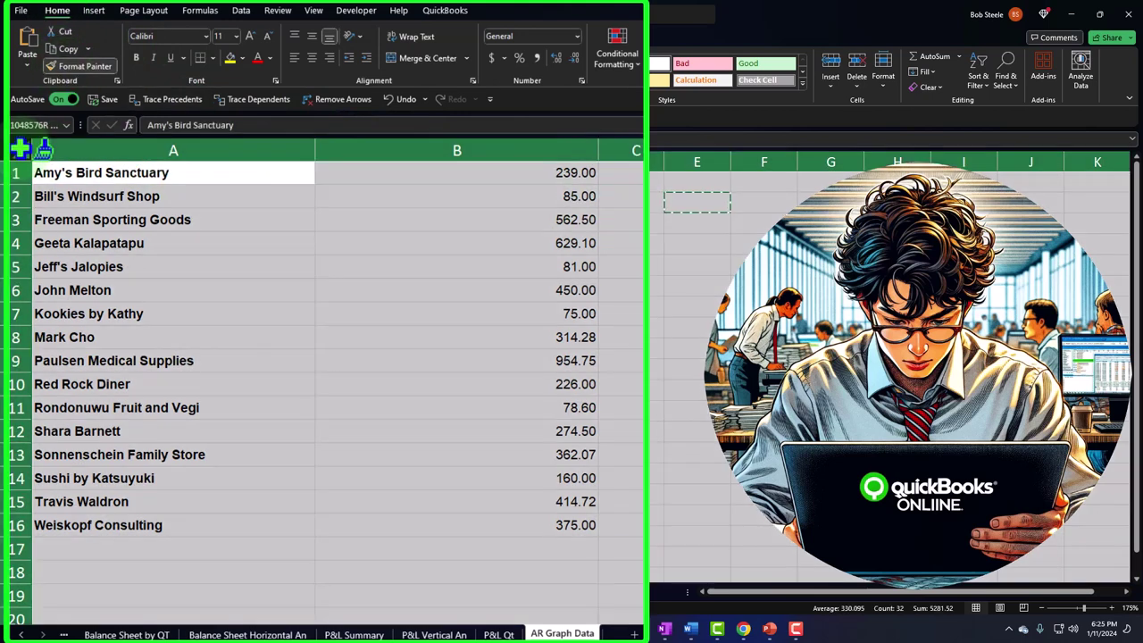
pyautogui.click(271, 357)
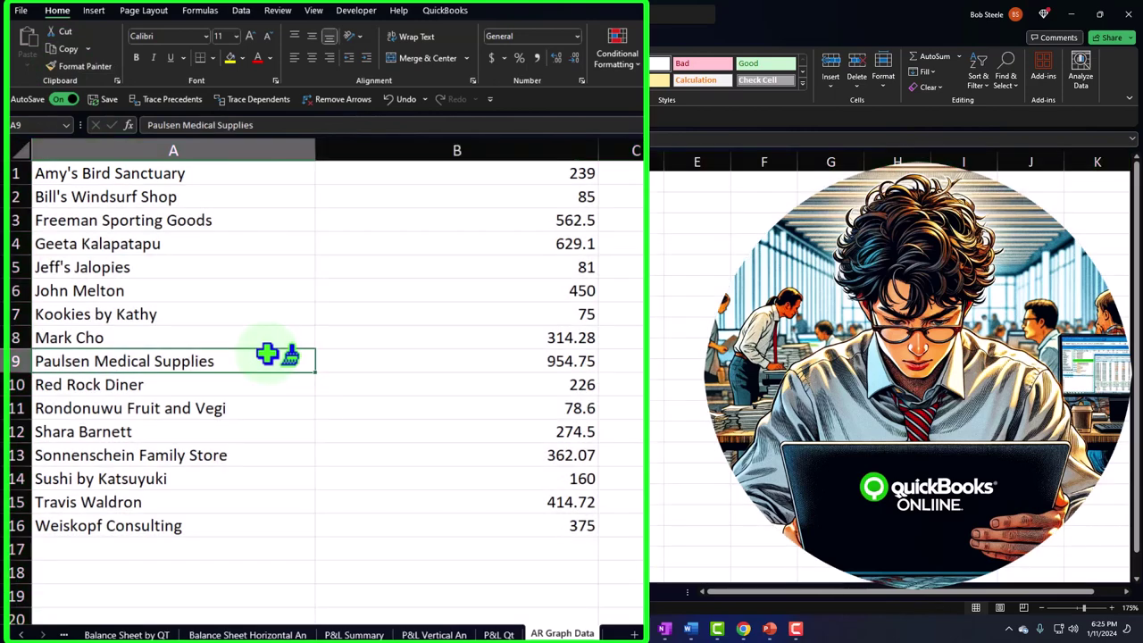
# Make the entire sheet bold and narrow column B to fit the balances
pyautogui.click(20, 151)
pyautogui.click(136, 57)
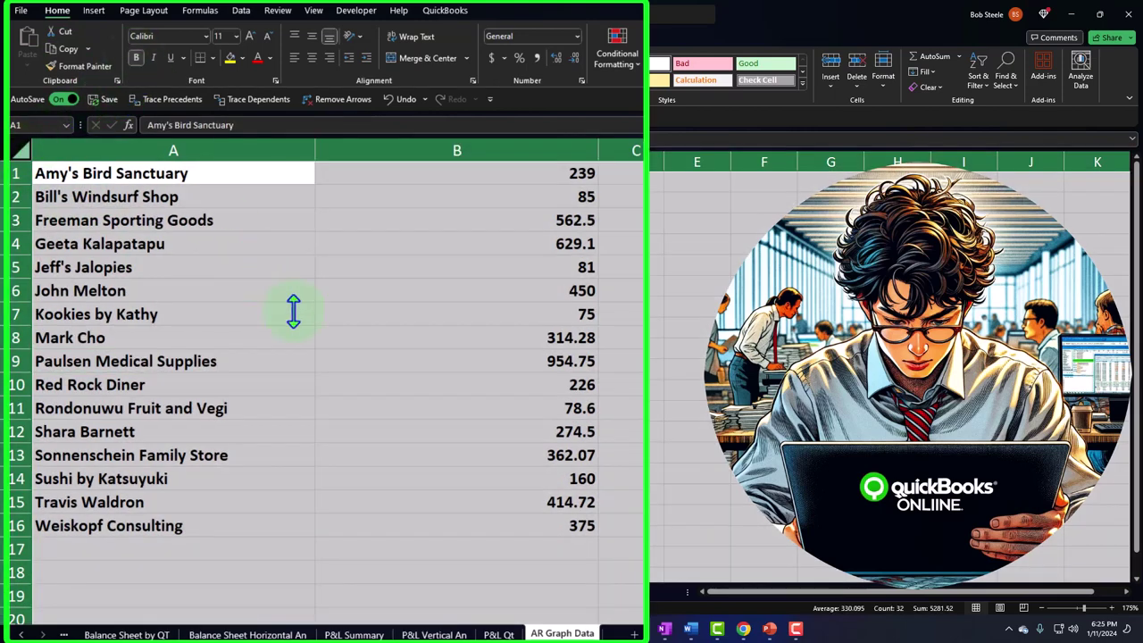
pyautogui.click(381, 343)
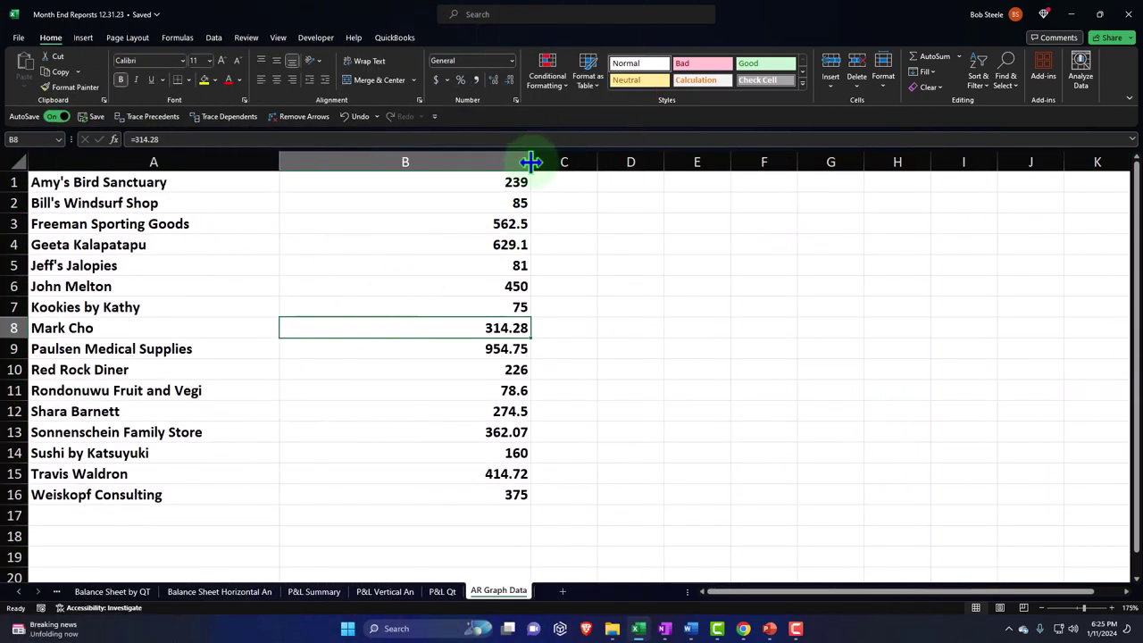
pyautogui.moveTo(530, 162); pyautogui.dragTo(347, 163)
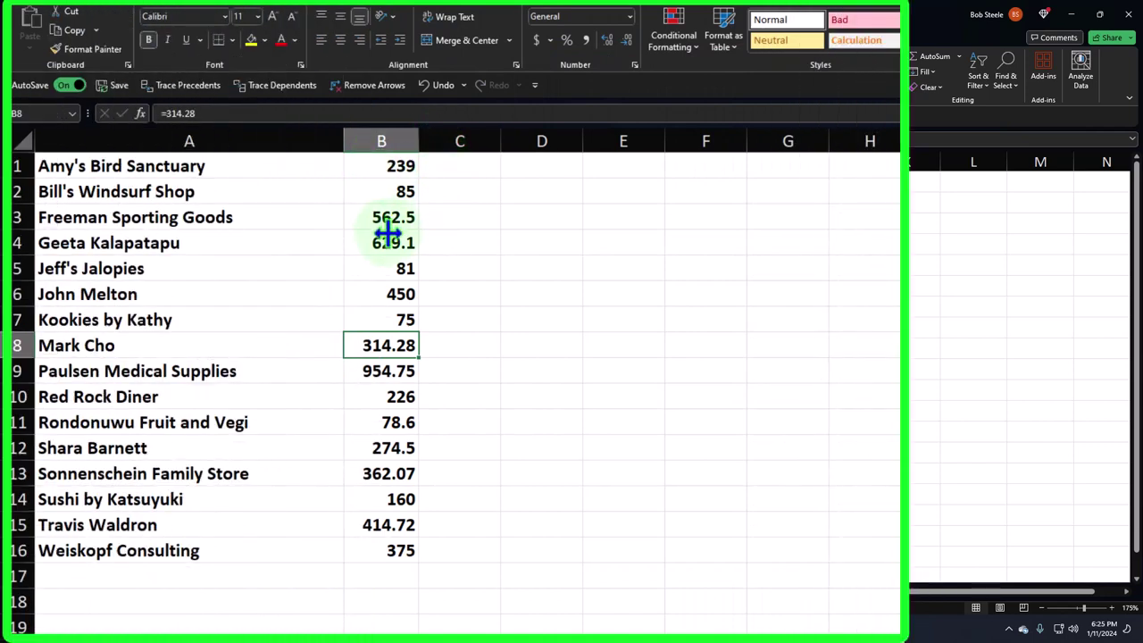
# Format the entire sheet as Currency with no symbol, zero decimal places, and negative numbers in red parentheses
pyautogui.click(23, 141)
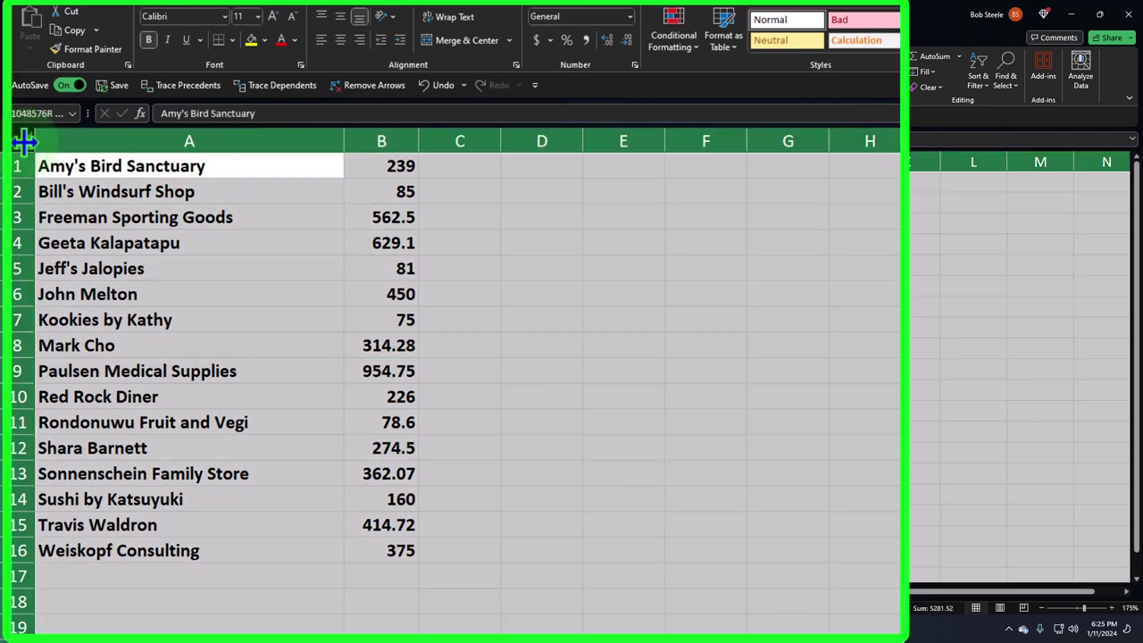
pyautogui.rightClick(480, 239)
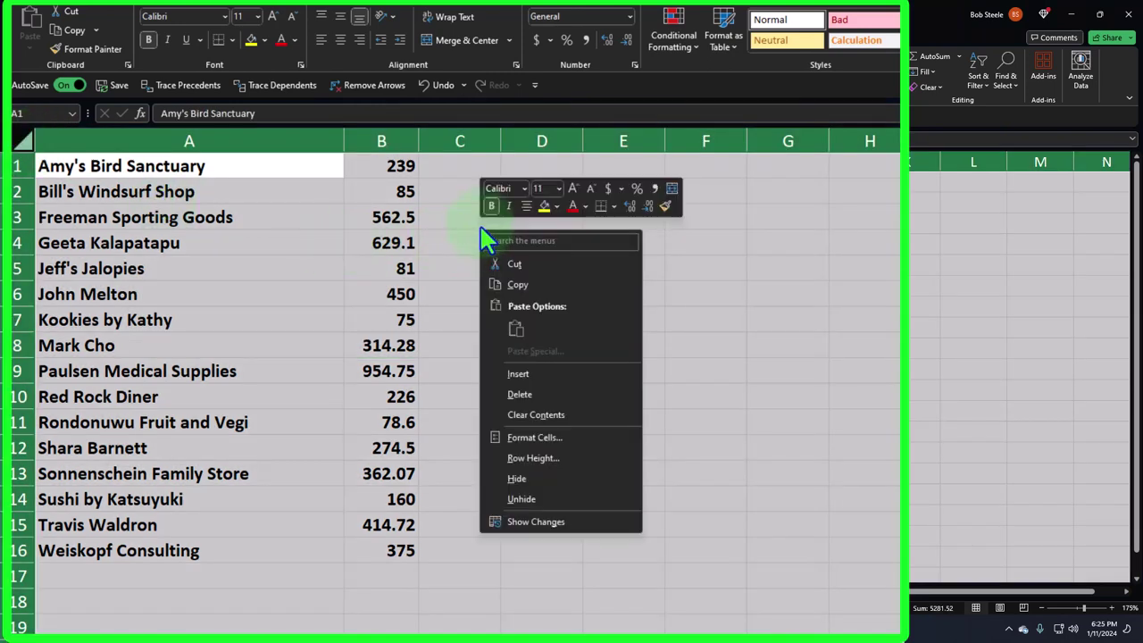
pyautogui.click(535, 437)
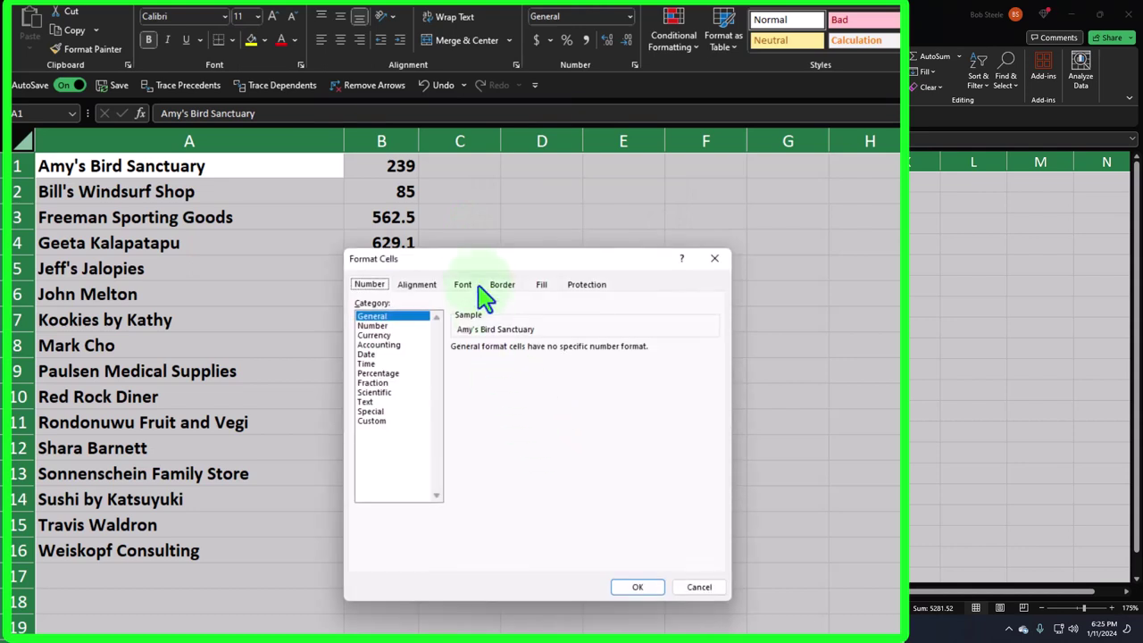
pyautogui.moveTo(473, 266); pyautogui.dragTo(631, 188)
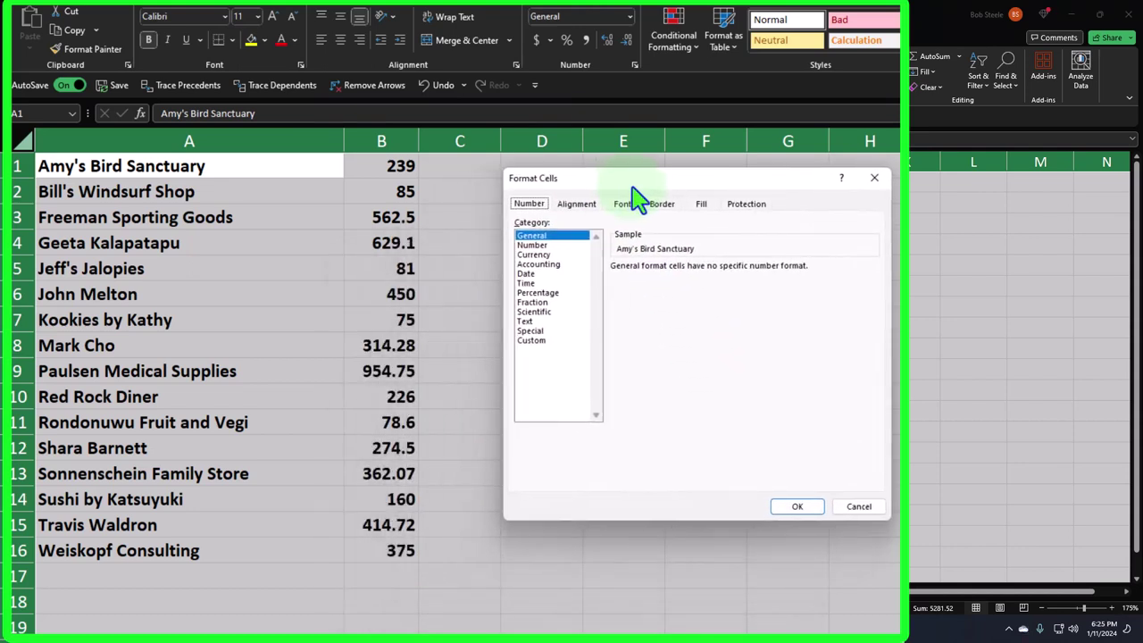
pyautogui.click(553, 255)
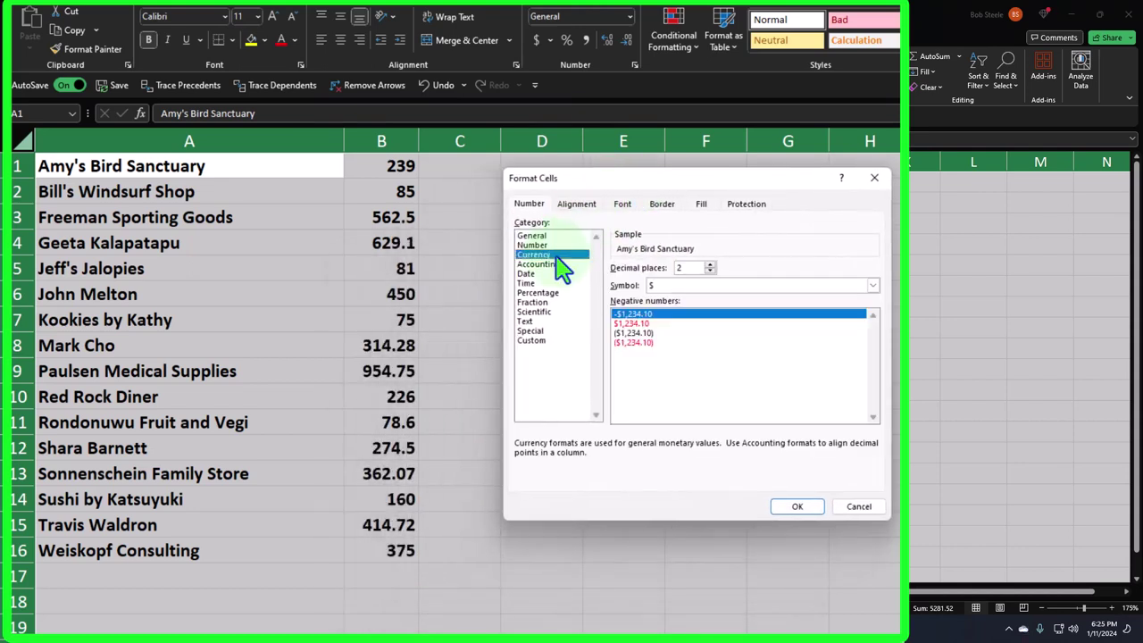
pyautogui.click(636, 343)
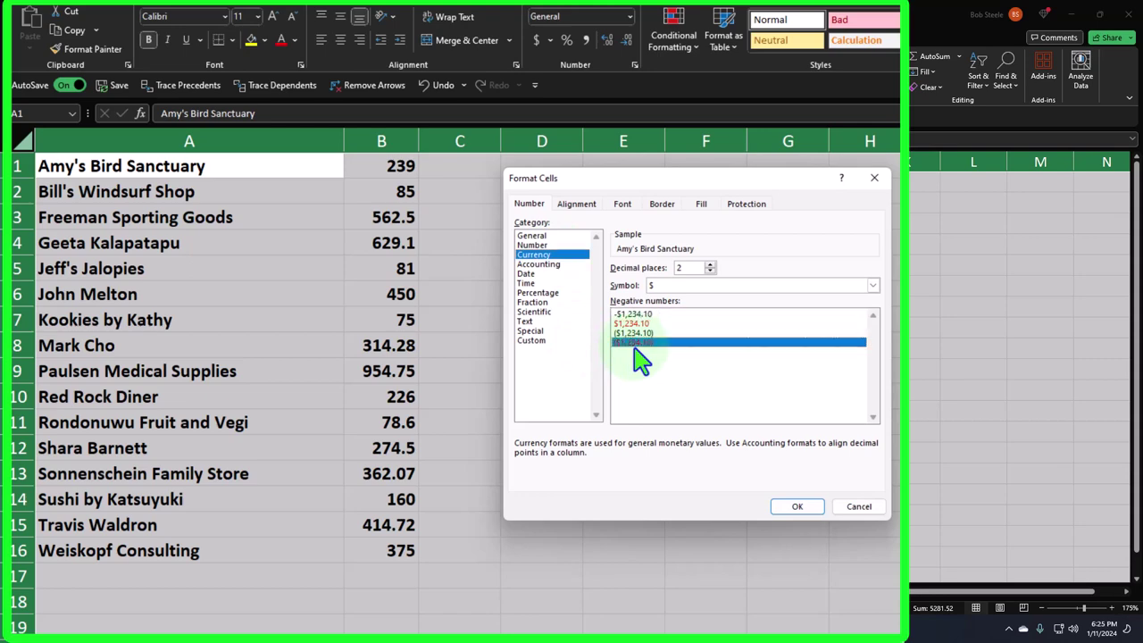
pyautogui.click(697, 286)
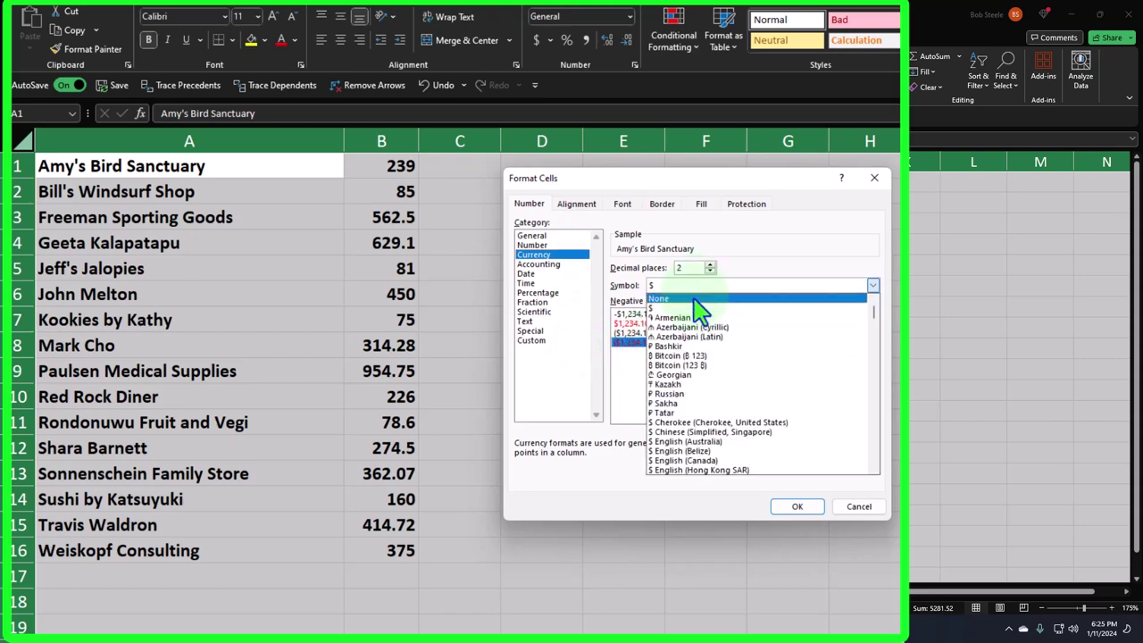
pyautogui.click(694, 299)
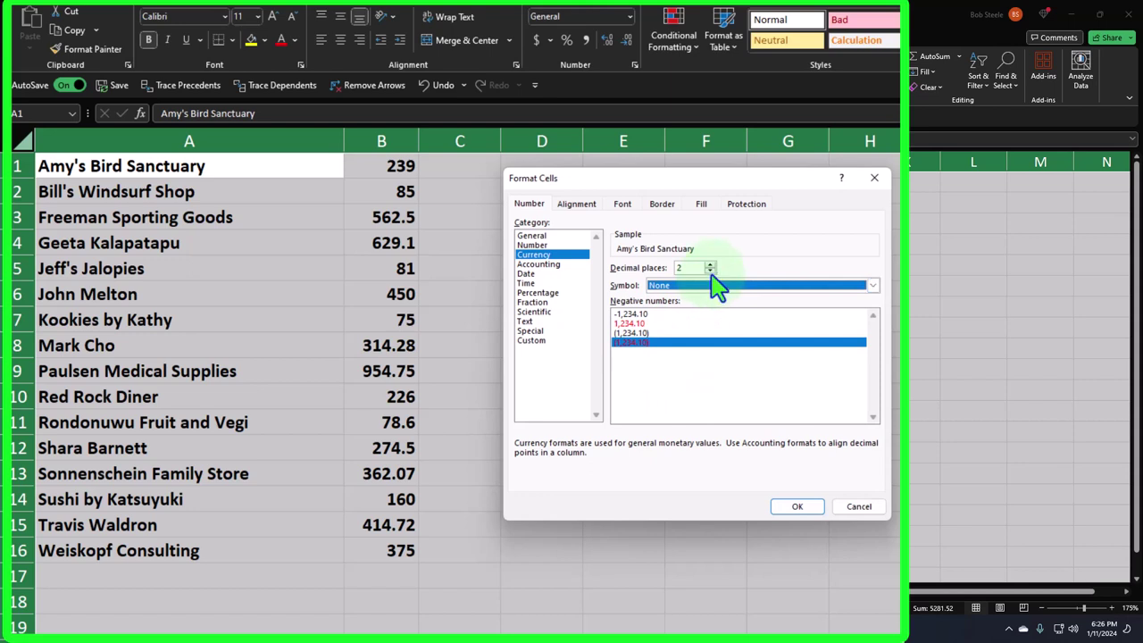
pyautogui.click(710, 271)
pyautogui.click(709, 272)
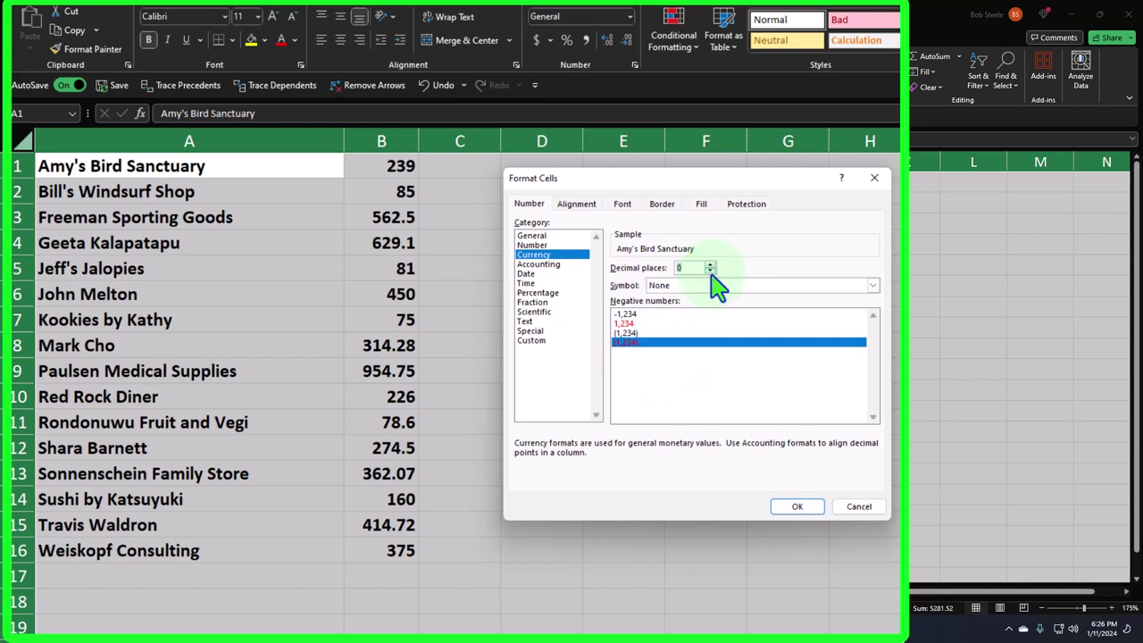
pyautogui.click(799, 511)
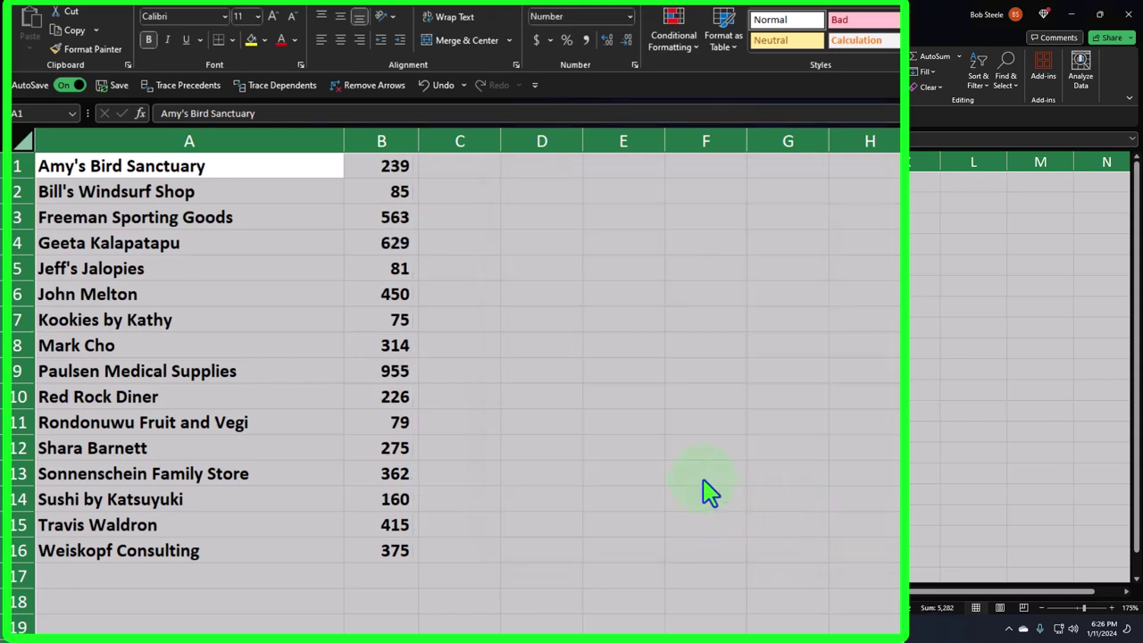
pyautogui.click(710, 492)
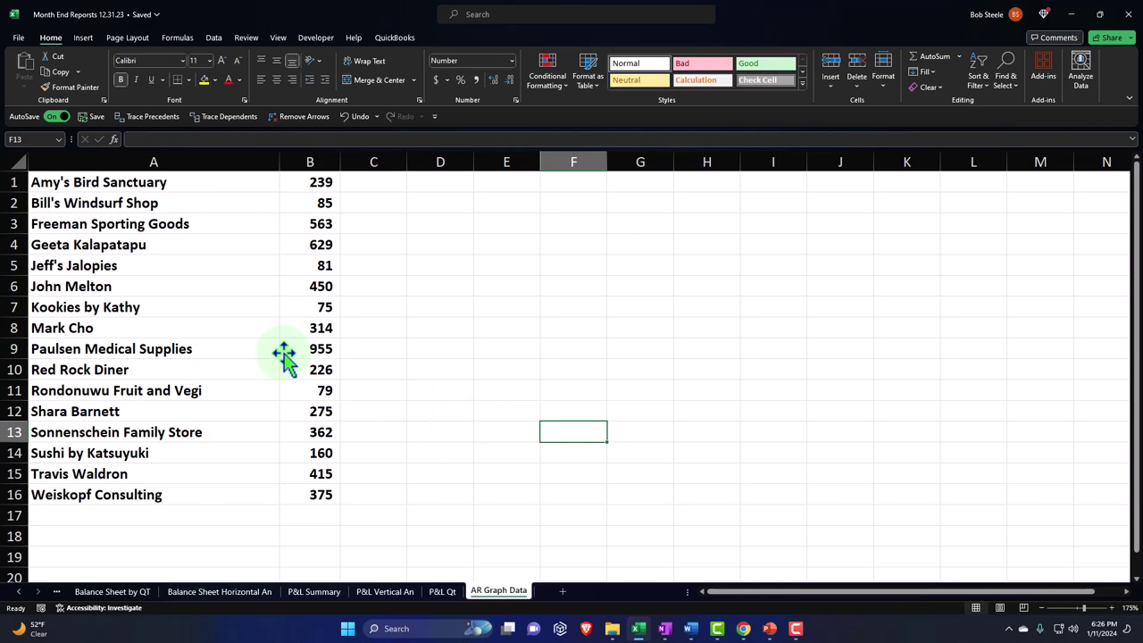
# Select the customer names and balances in A1:B16
pyautogui.moveTo(129, 183); pyautogui.dragTo(336, 446)
pyautogui.moveTo(444, 565); pyautogui.dragTo(449, 626)
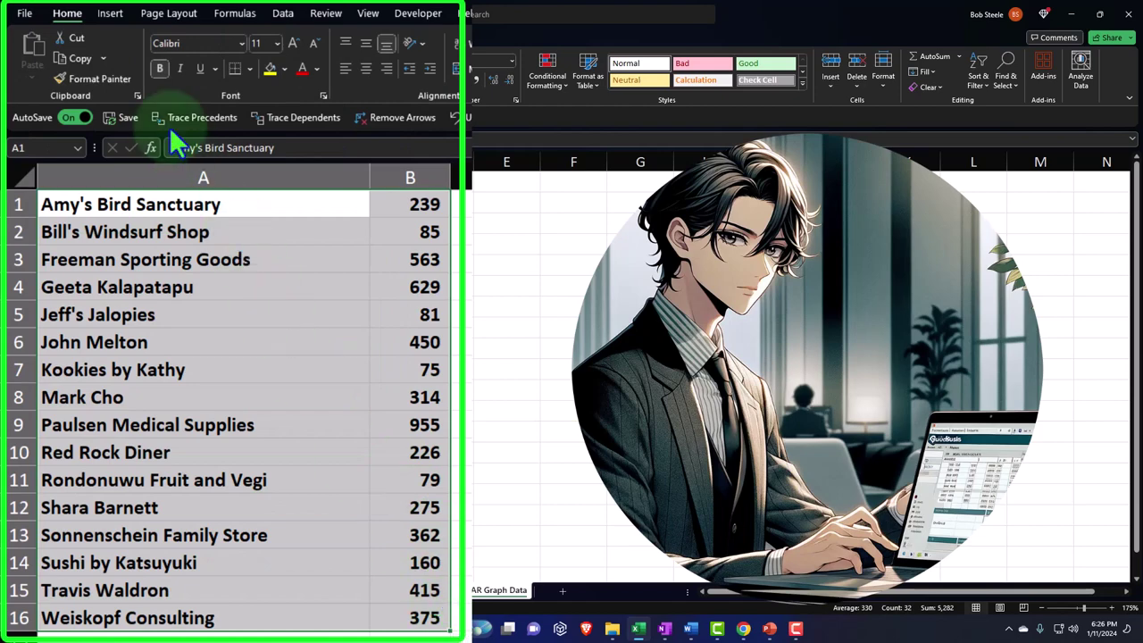
# Try adding a filter to the selected customer data and remove it again
pyautogui.click(234, 12)
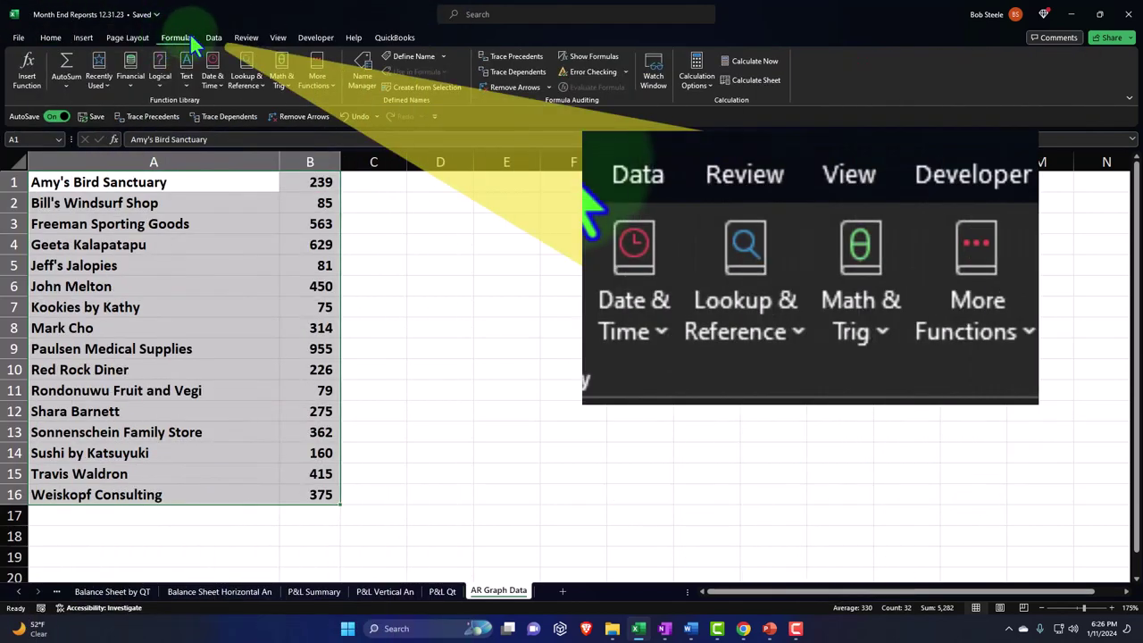
pyautogui.click(214, 39)
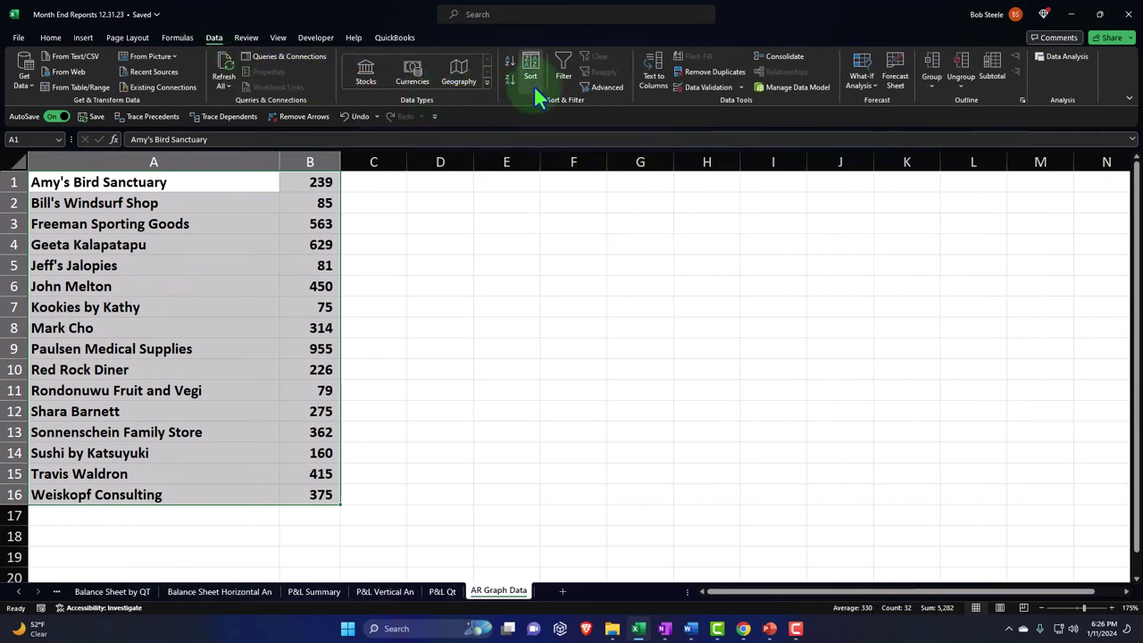
pyautogui.click(560, 75)
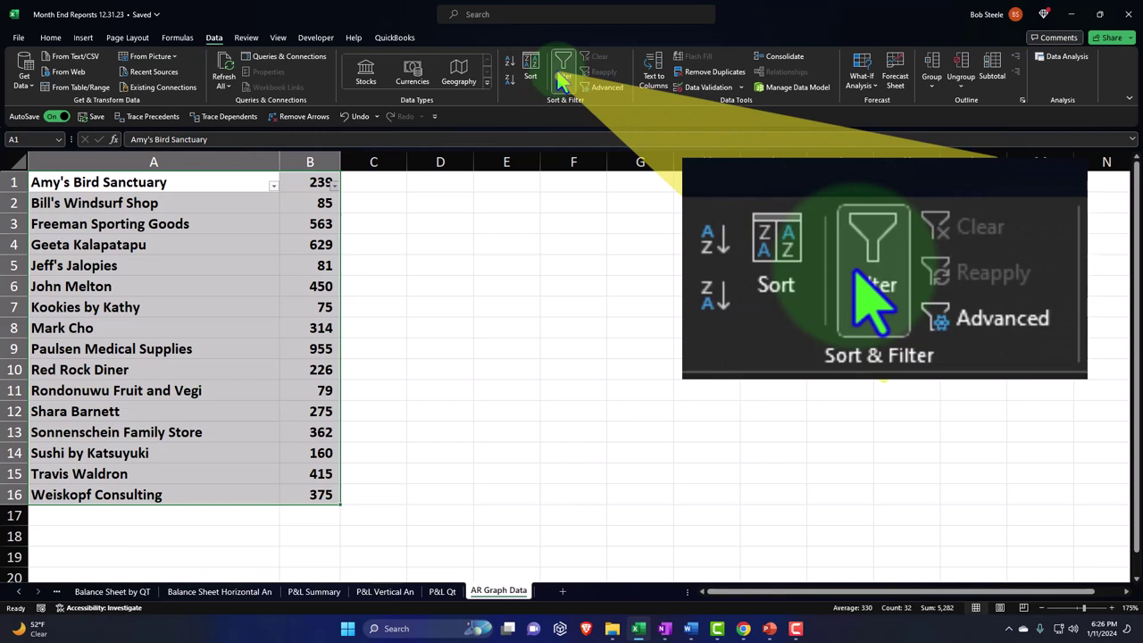
pyautogui.click(561, 78)
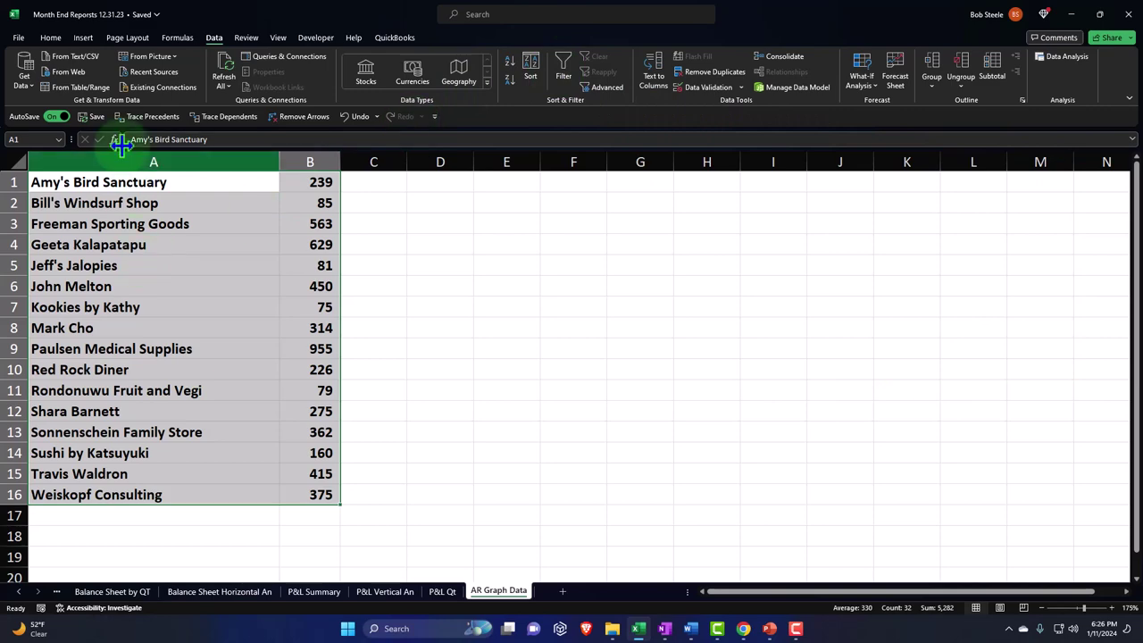
# Convert the customer data in A1:B16 into a table without existing headers
pyautogui.click(82, 42)
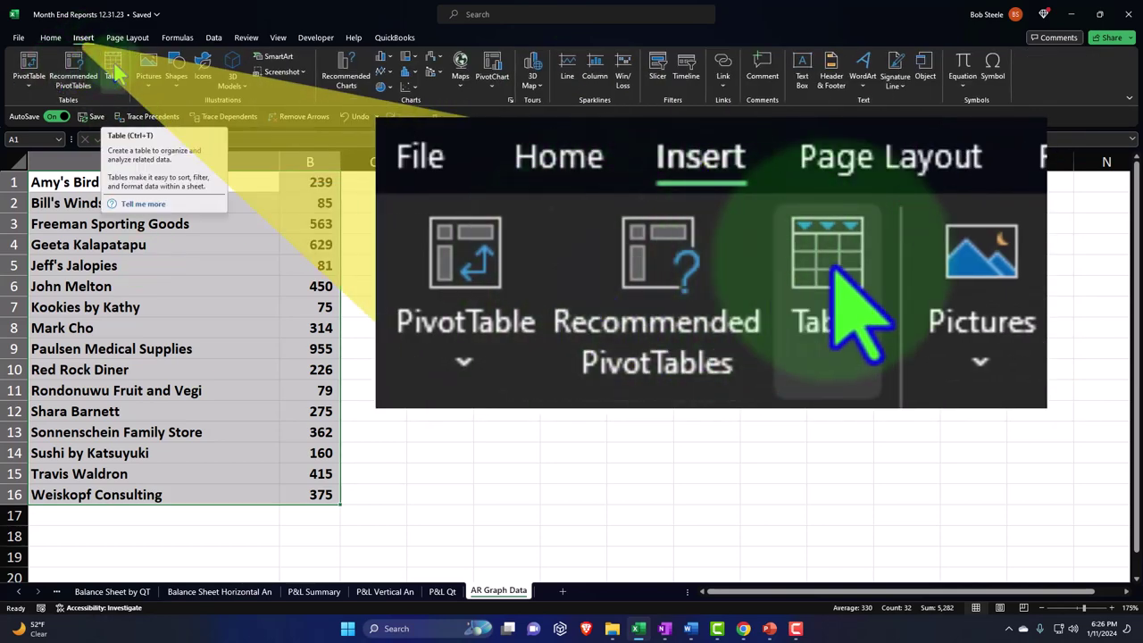
pyautogui.click(113, 64)
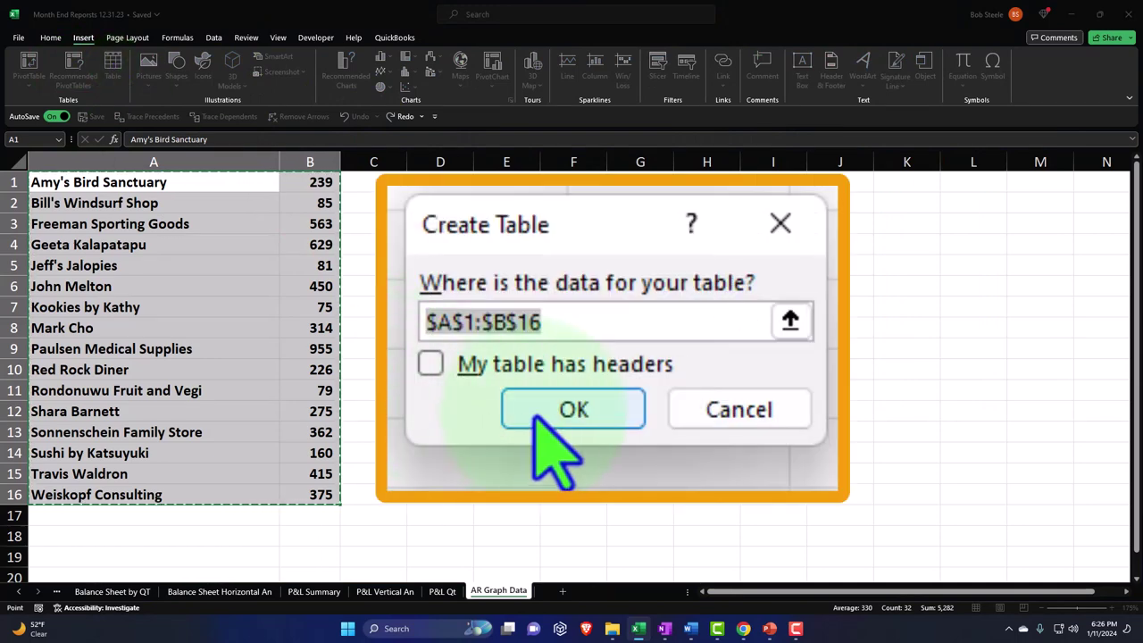
pyautogui.click(538, 409)
pyautogui.click(313, 265)
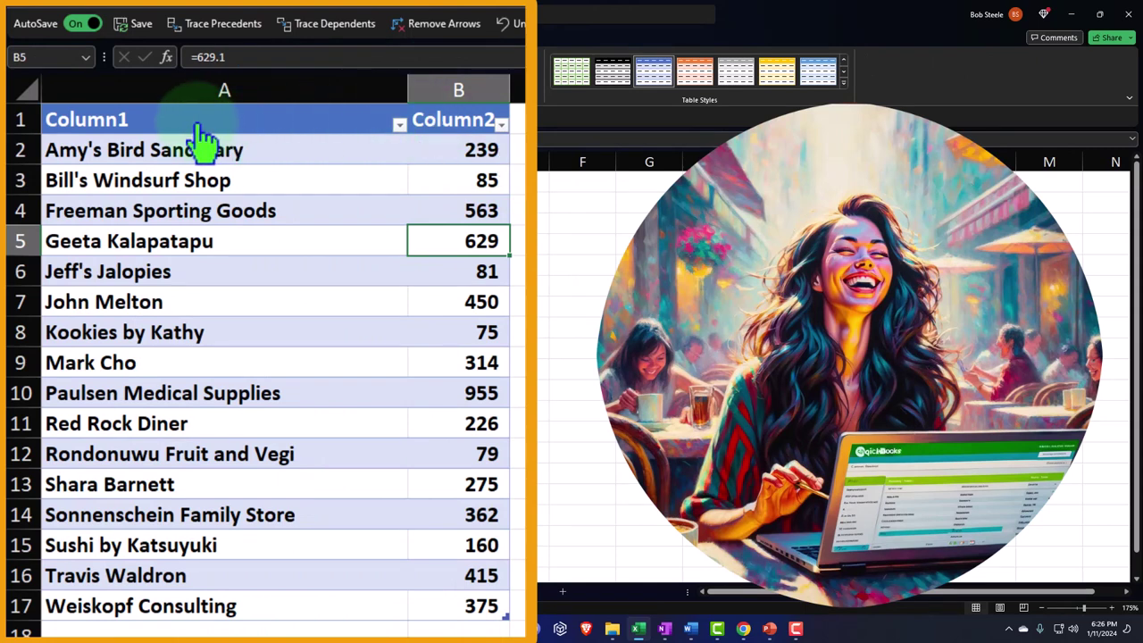
# Rename the table headers to Customers and AR, and sort the table by AR from largest to smallest
pyautogui.click(204, 125)
pyautogui.write('Customers')
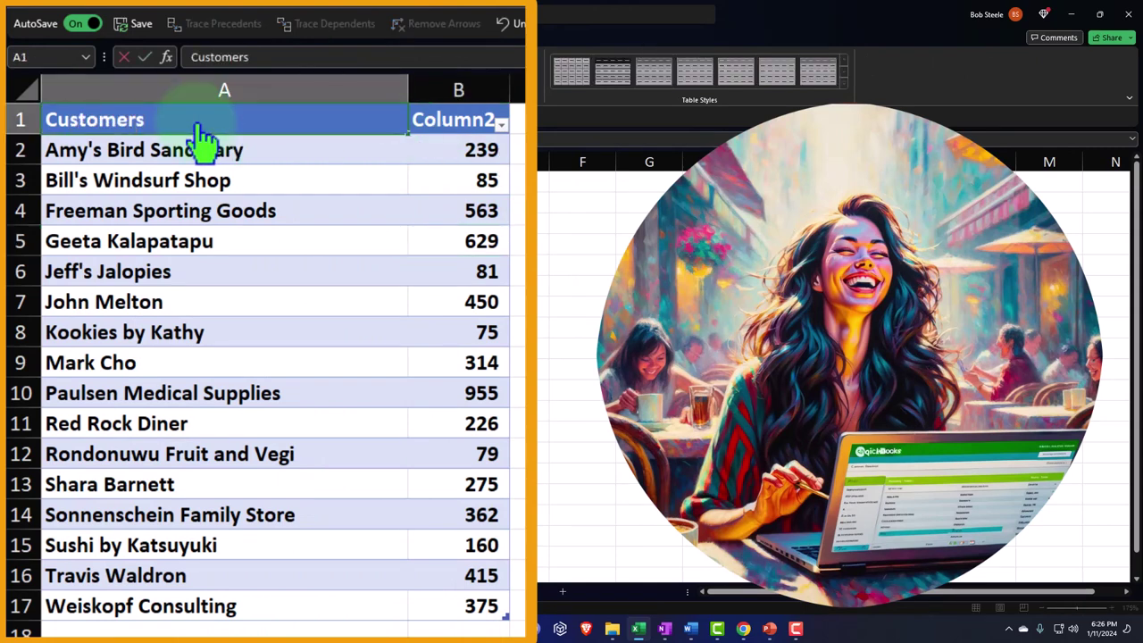
pyautogui.press('Tab')
pyautogui.write('A')
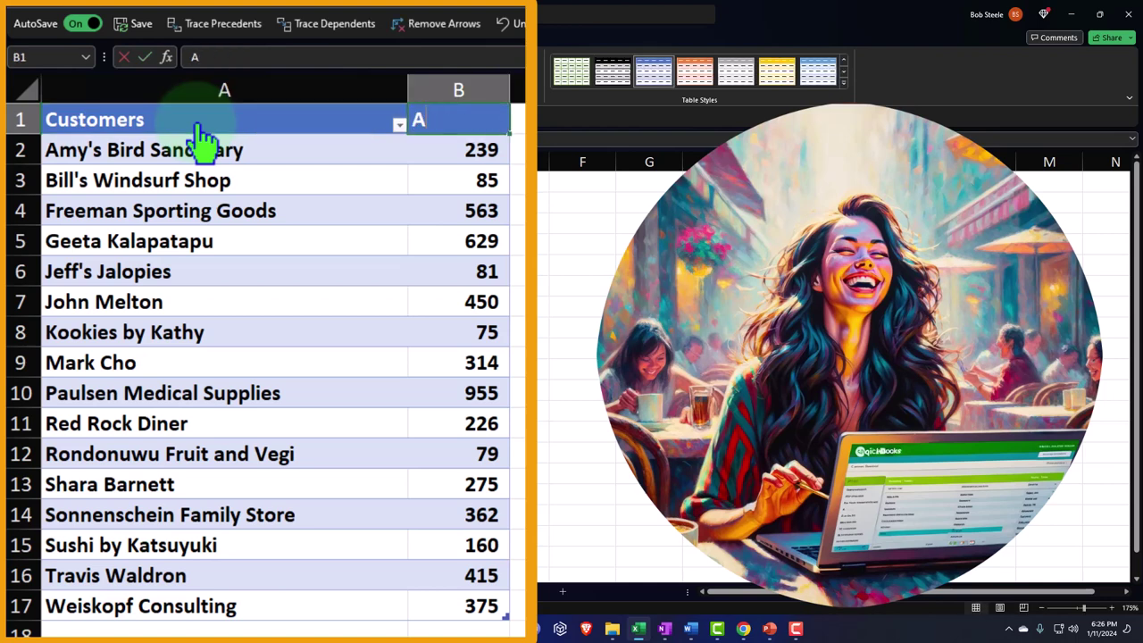
pyautogui.write('R')
pyautogui.press('Return')
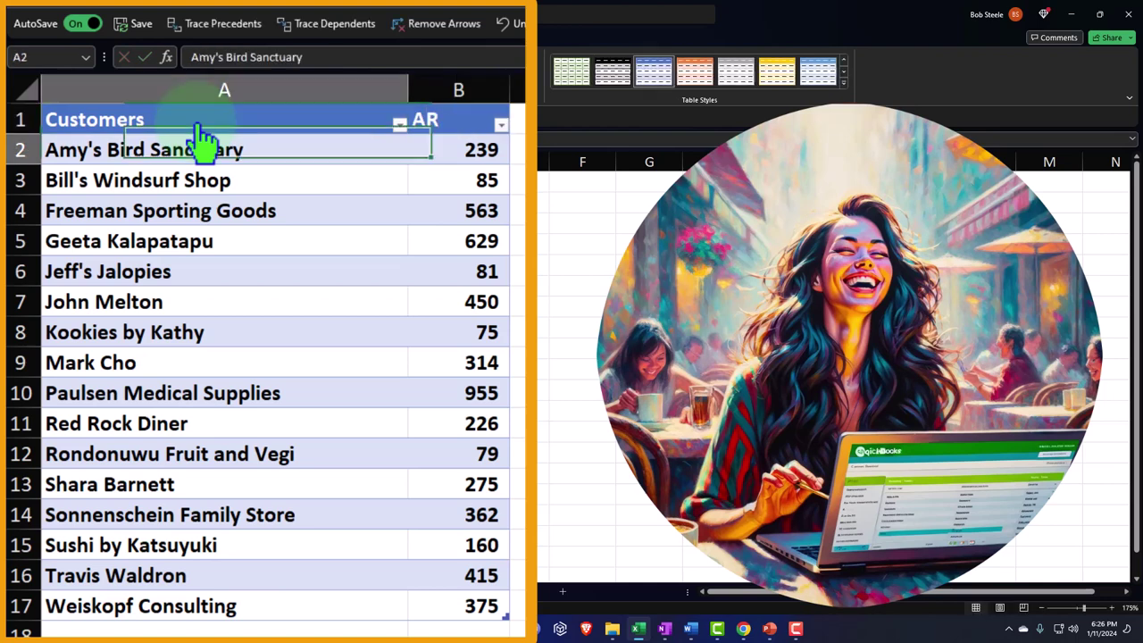
pyautogui.click(501, 125)
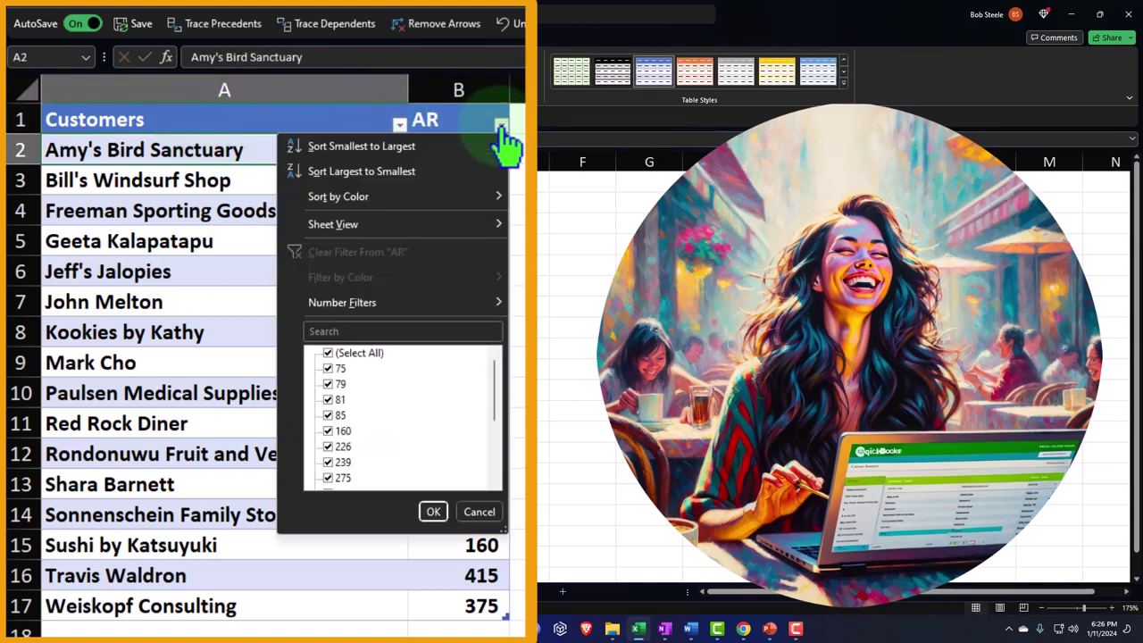
pyautogui.click(361, 171)
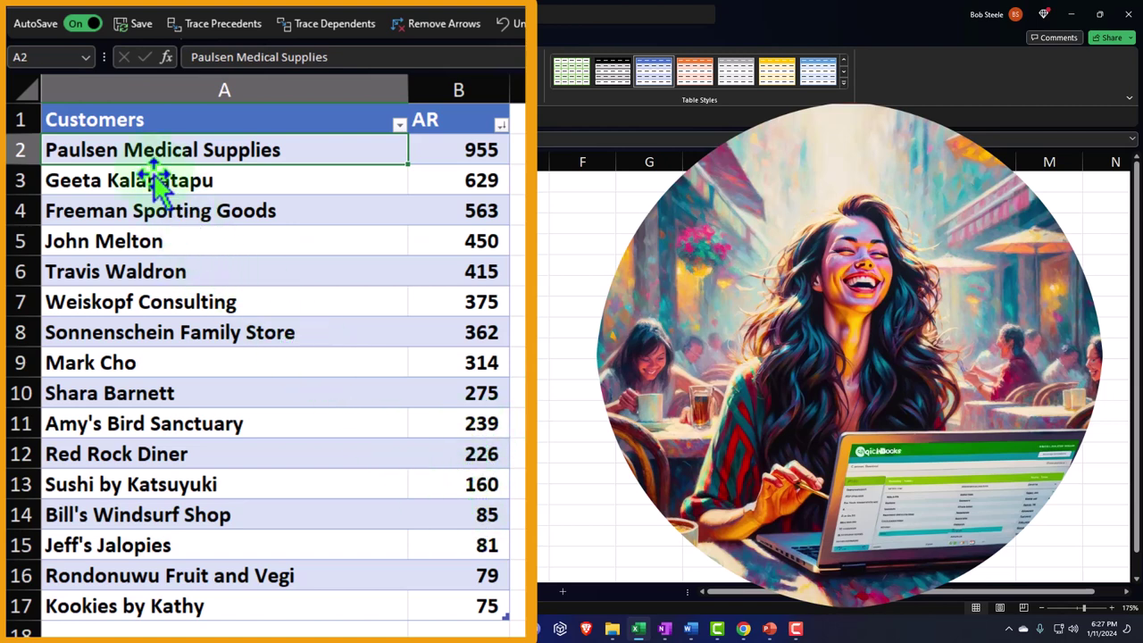
# Select the customer names and balances in A2:B17 and preview the recommended charts without inserting one
pyautogui.moveTo(133, 152); pyautogui.dragTo(446, 602)
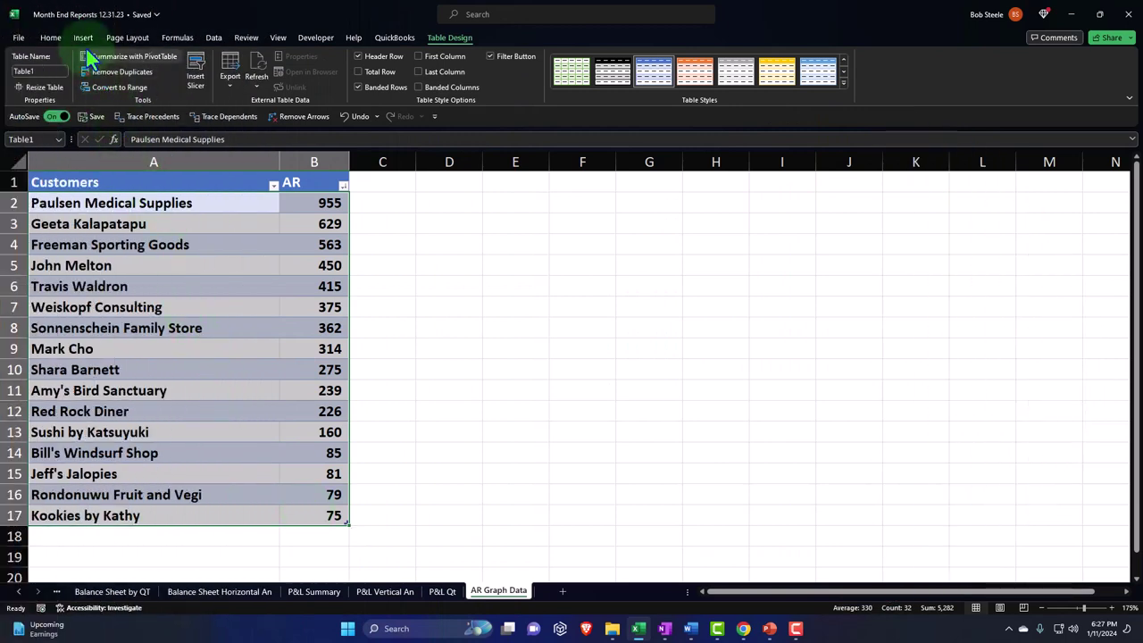
pyautogui.click(84, 39)
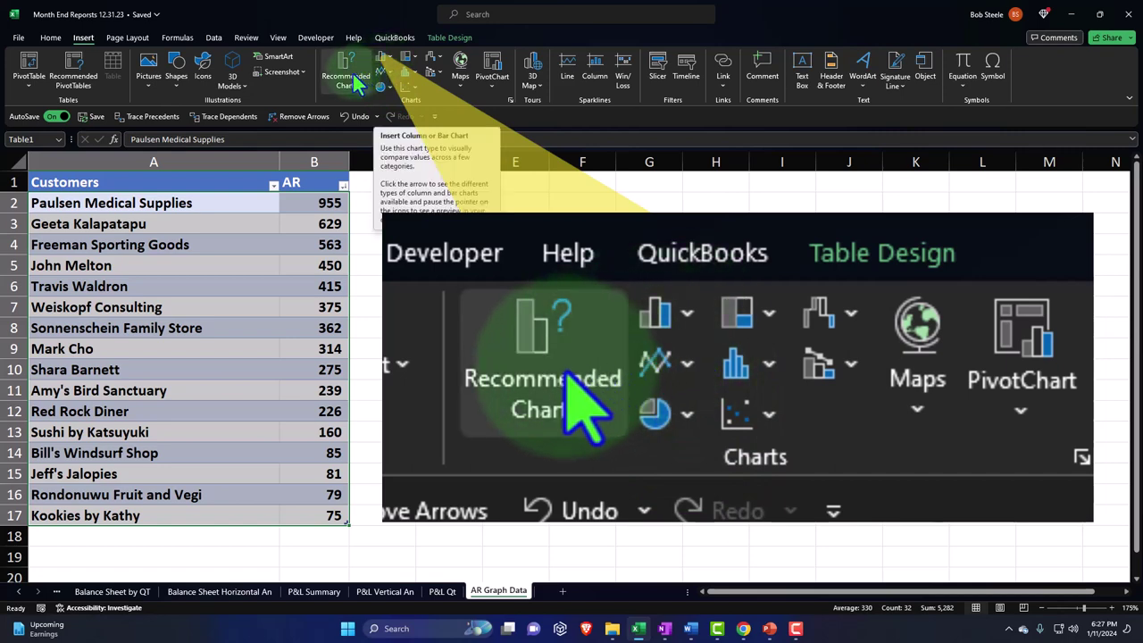
pyautogui.click(357, 83)
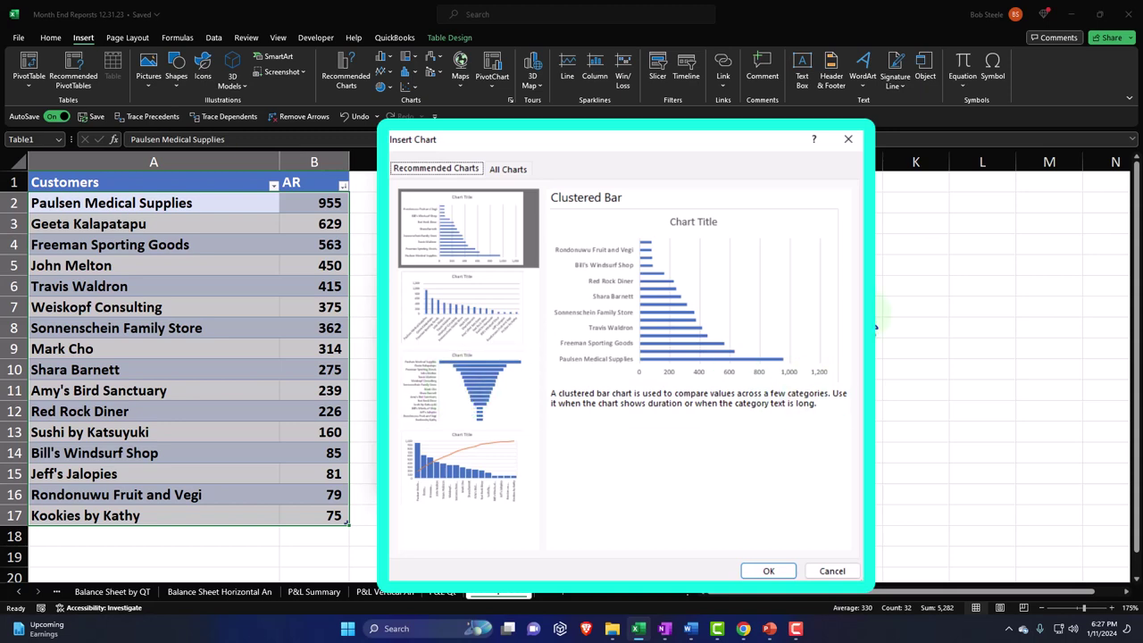
pyautogui.click(848, 139)
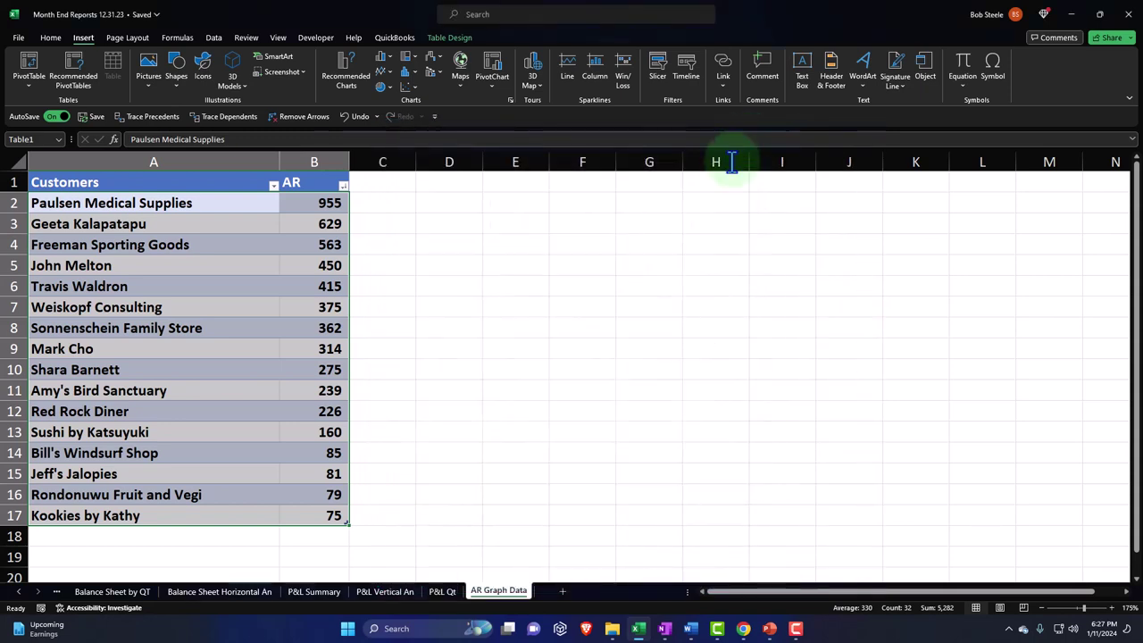
# Insert a doughnut chart of the selected customer balances, then place it beside the table and enlarge it
pyautogui.click(388, 87)
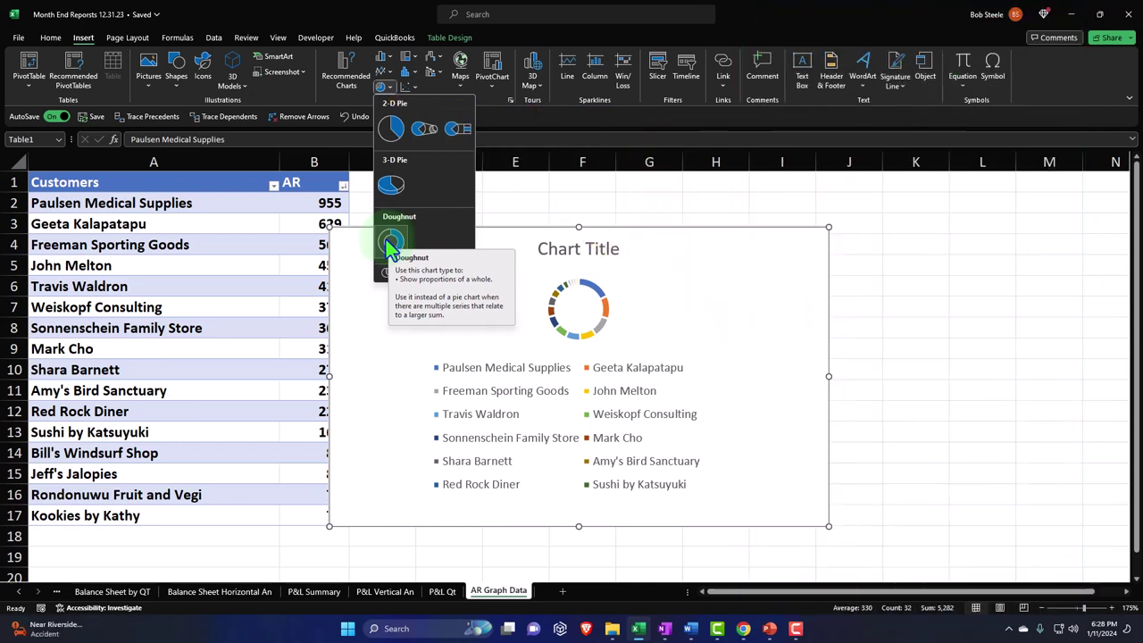
pyautogui.click(390, 241)
pyautogui.moveTo(383, 248); pyautogui.dragTo(512, 215)
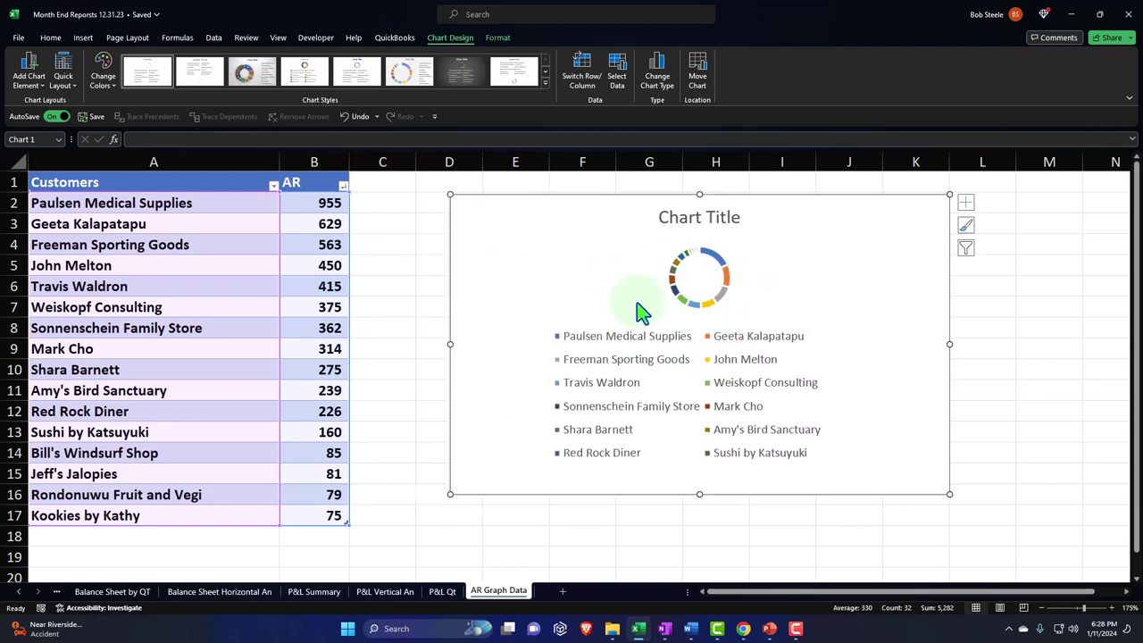
pyautogui.moveTo(450, 194); pyautogui.dragTo(391, 184)
pyautogui.moveTo(950, 493); pyautogui.dragTo(1039, 541)
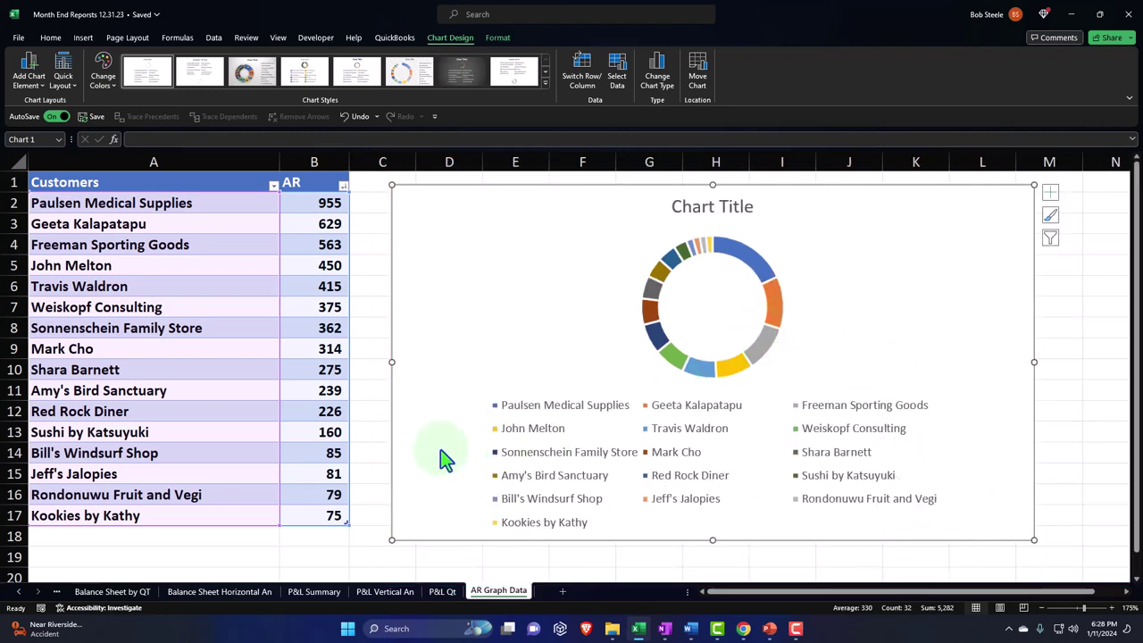
# Step through the AR balances in column B to examine where the smaller customers could be grouped
pyautogui.click(329, 203)
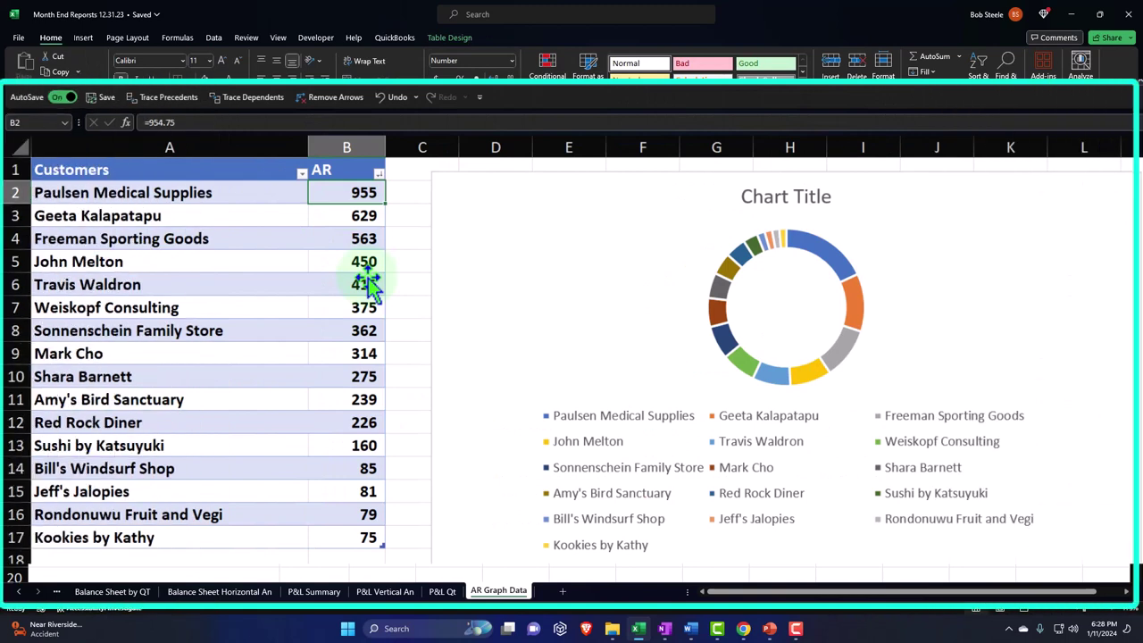
pyautogui.press('Down')
pyautogui.press('Down')
pyautogui.press('Down')
pyautogui.press('Down')
pyautogui.press('Down')
pyautogui.press('Down')
pyautogui.press('Down')
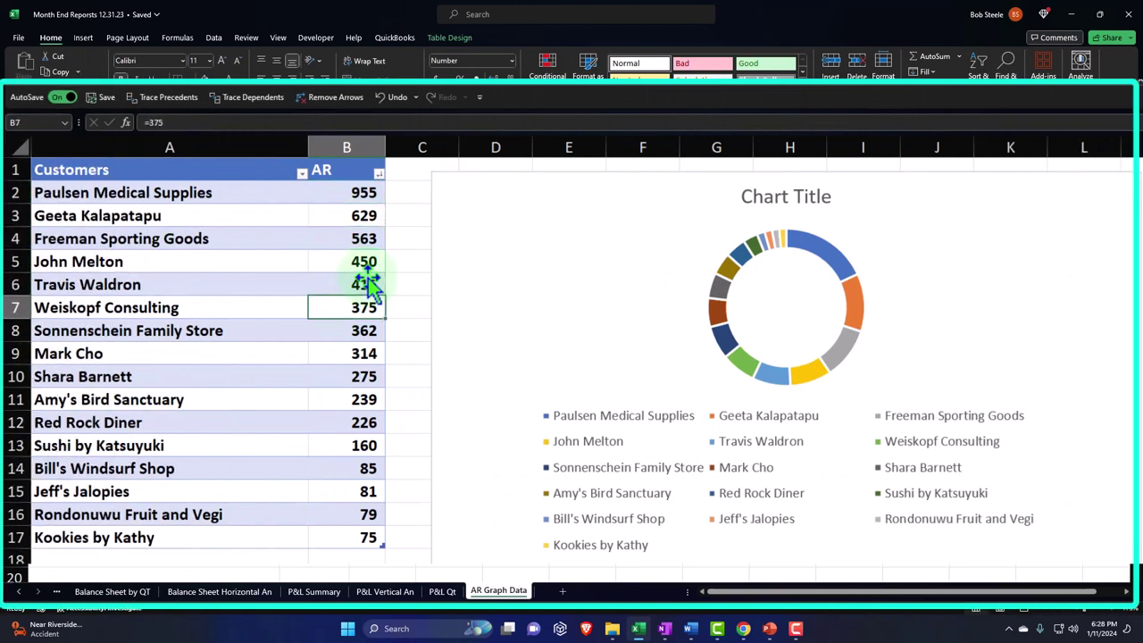
pyautogui.press('Down')
pyautogui.press('Down')
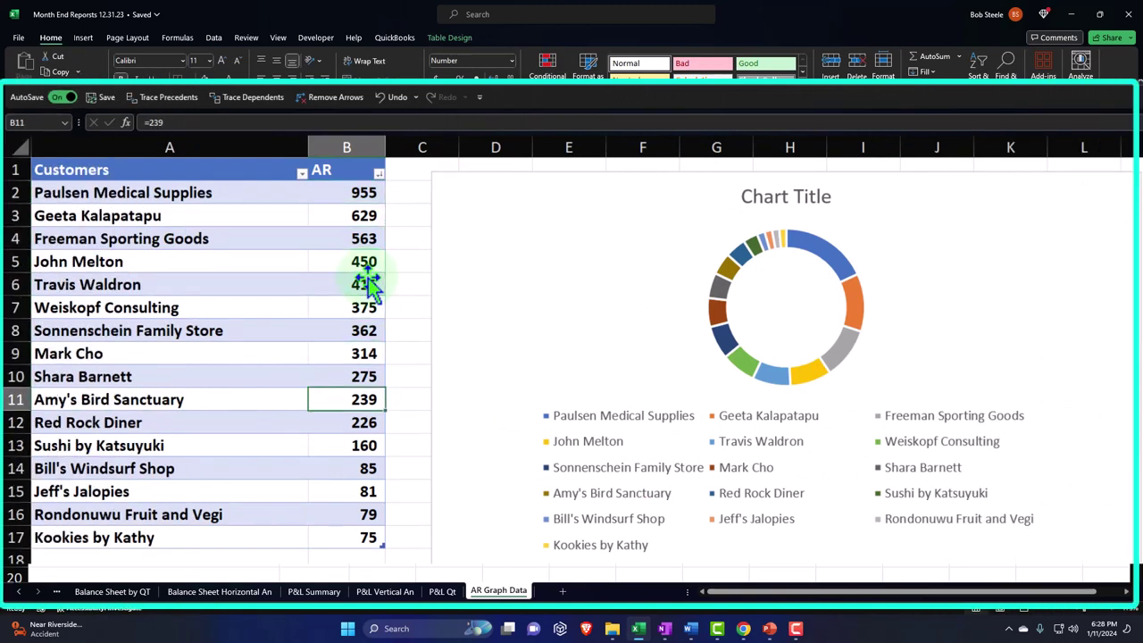
pyautogui.press('Up')
pyautogui.press('Up')
pyautogui.press('Up')
pyautogui.press('Up')
pyautogui.press('Up')
pyautogui.press('Up')
pyautogui.press('Up')
pyautogui.press('Up')
pyautogui.press('Up')
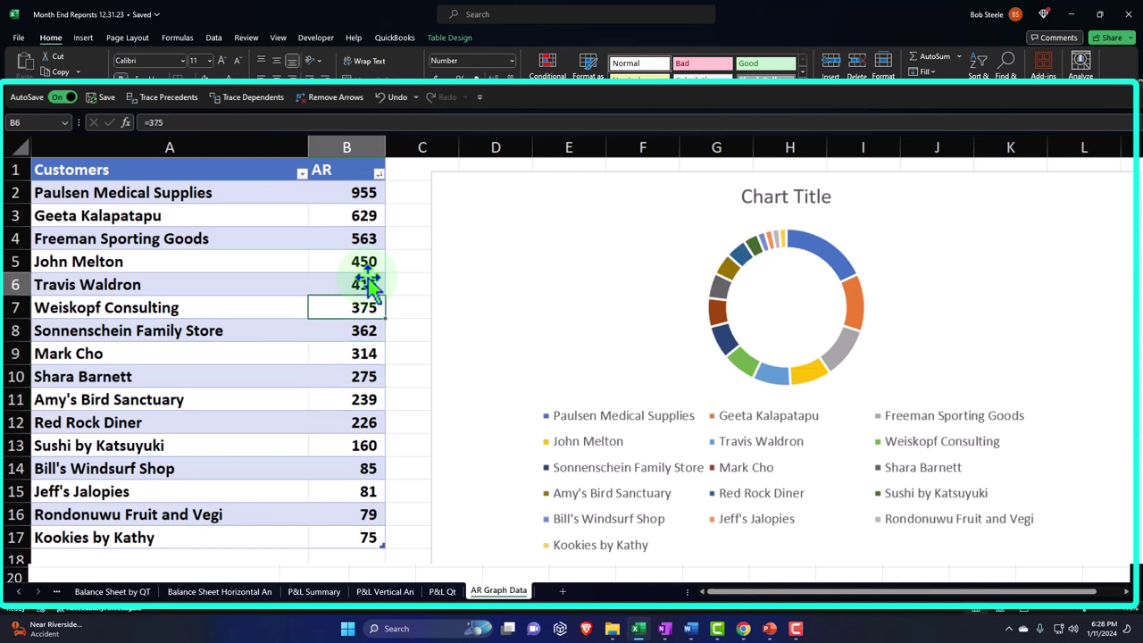
pyautogui.press('Down')
pyautogui.press('Down')
pyautogui.press('Down')
pyautogui.press('Down')
pyautogui.press('Down')
pyautogui.press('Down')
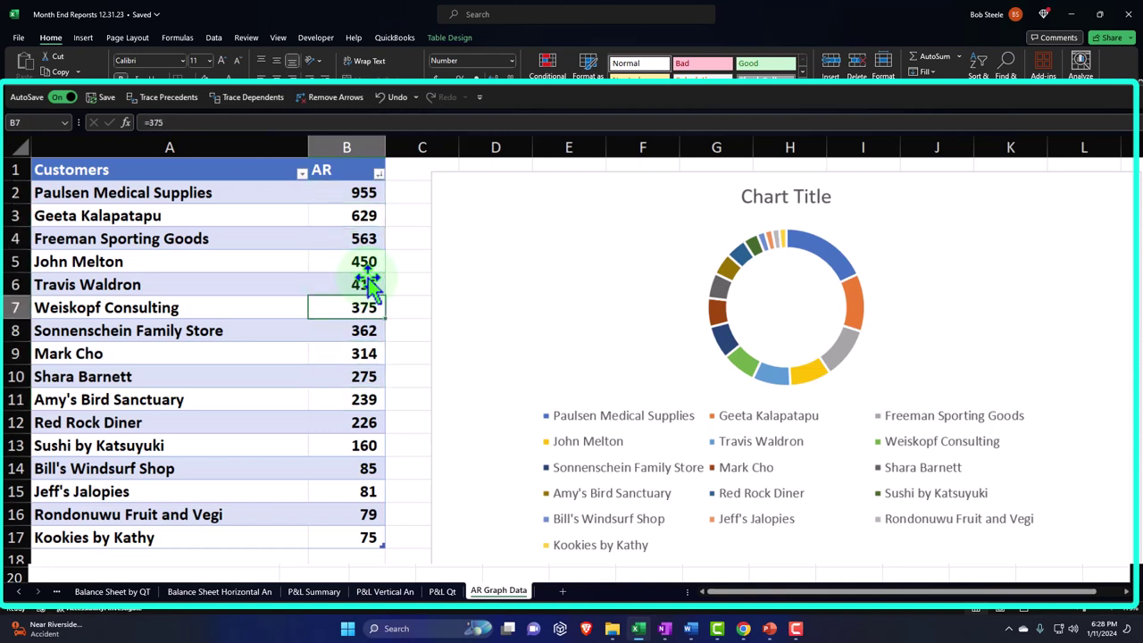
# Check the sum of the balances in B8:B17 and enter 1,859 in B8 as the combined amount
pyautogui.moveTo(358, 330); pyautogui.dragTo(351, 540)
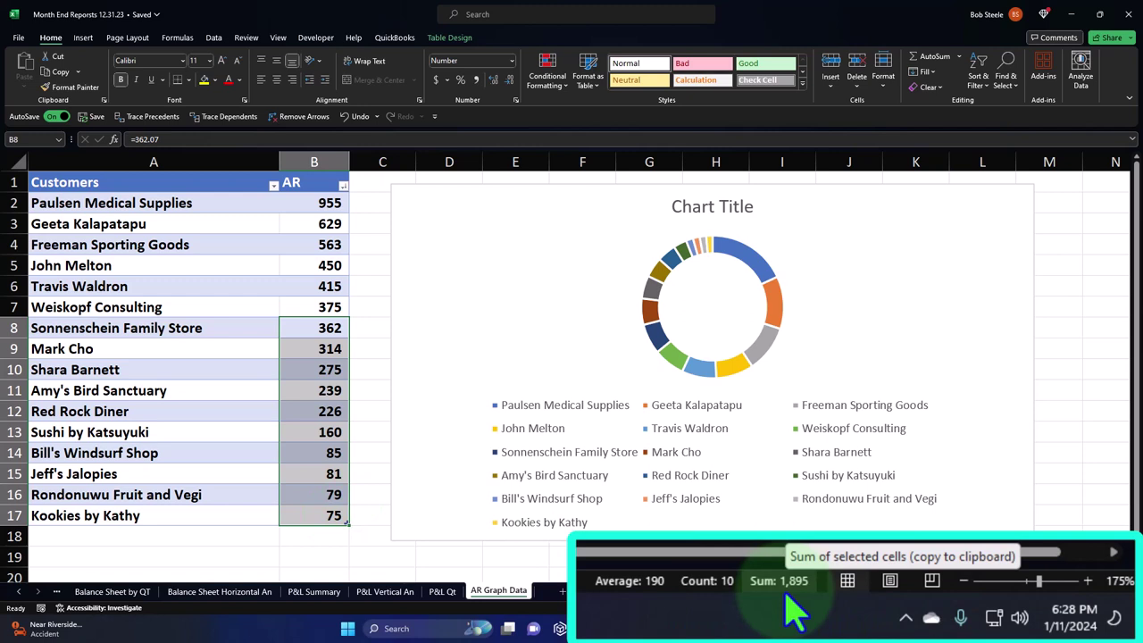
pyautogui.click(326, 328)
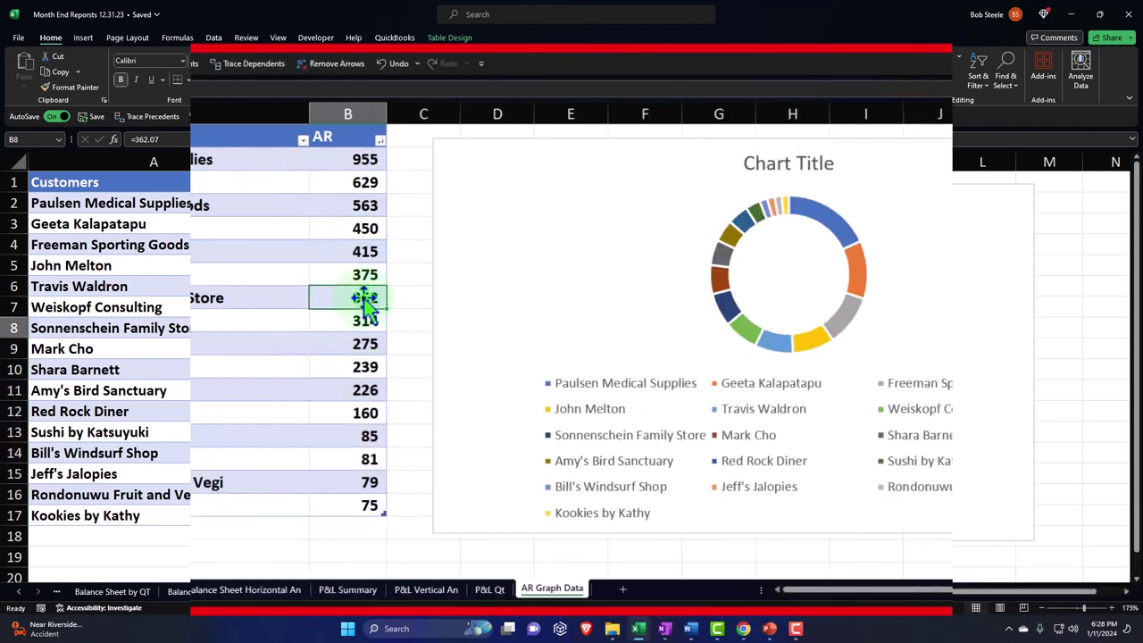
pyautogui.write('1,859')
pyautogui.press('Return')
# Clear the remaining balances in B9:B17 and the customer names in A9:A17
pyautogui.moveTo(364, 319); pyautogui.dragTo(364, 502)
pyautogui.press('Delete')
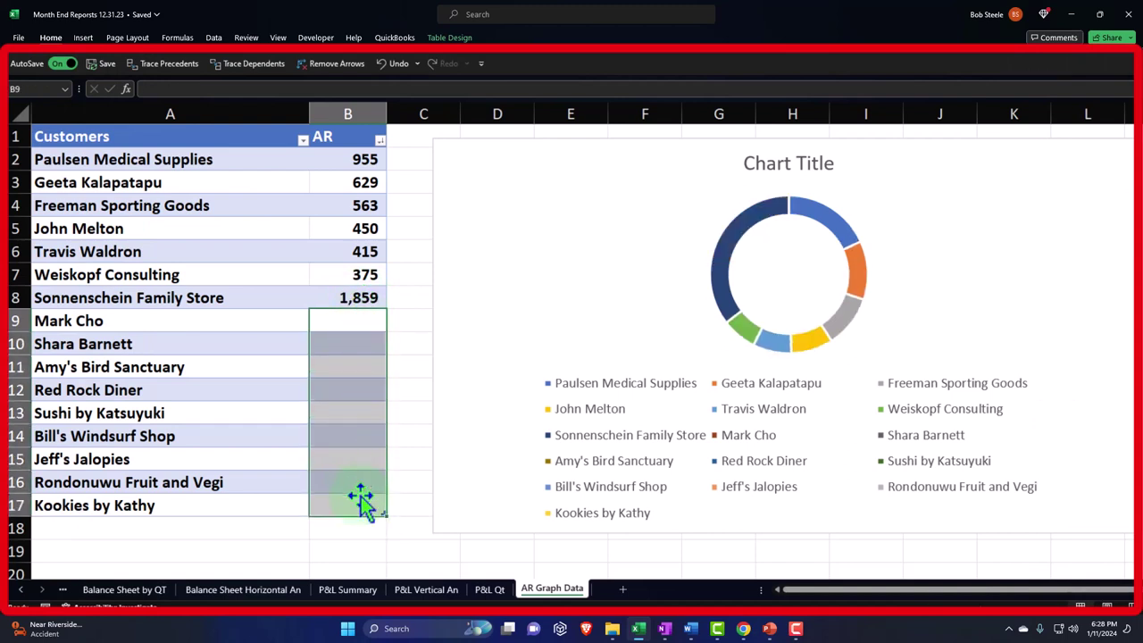
pyautogui.moveTo(140, 324); pyautogui.dragTo(150, 500)
pyautogui.press('Delete')
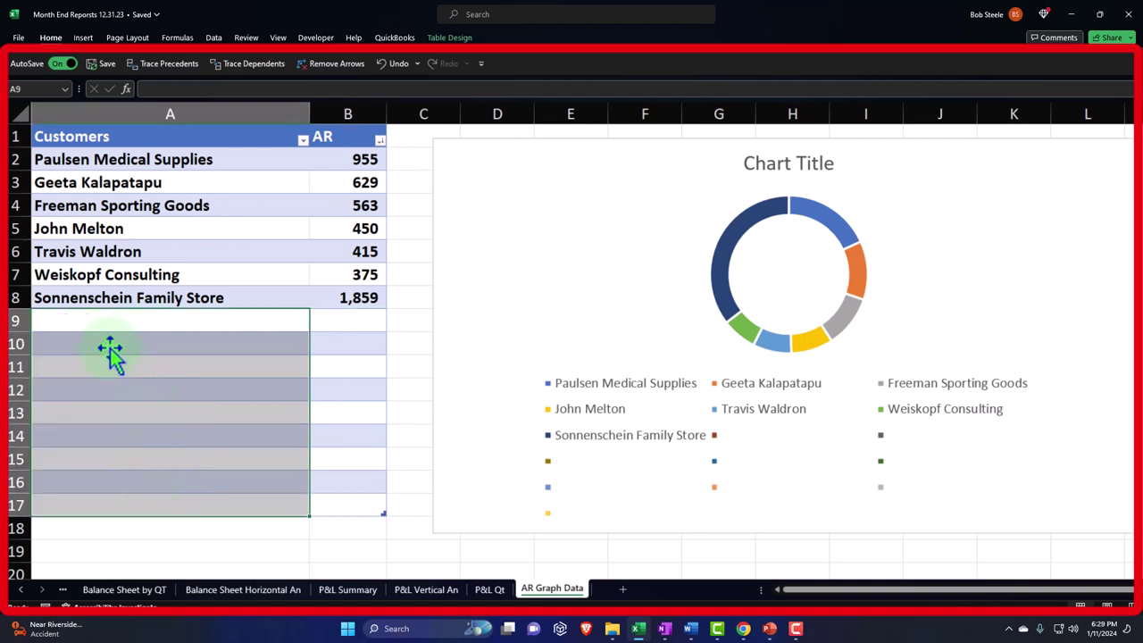
pyautogui.click(98, 325)
pyautogui.write('Other')
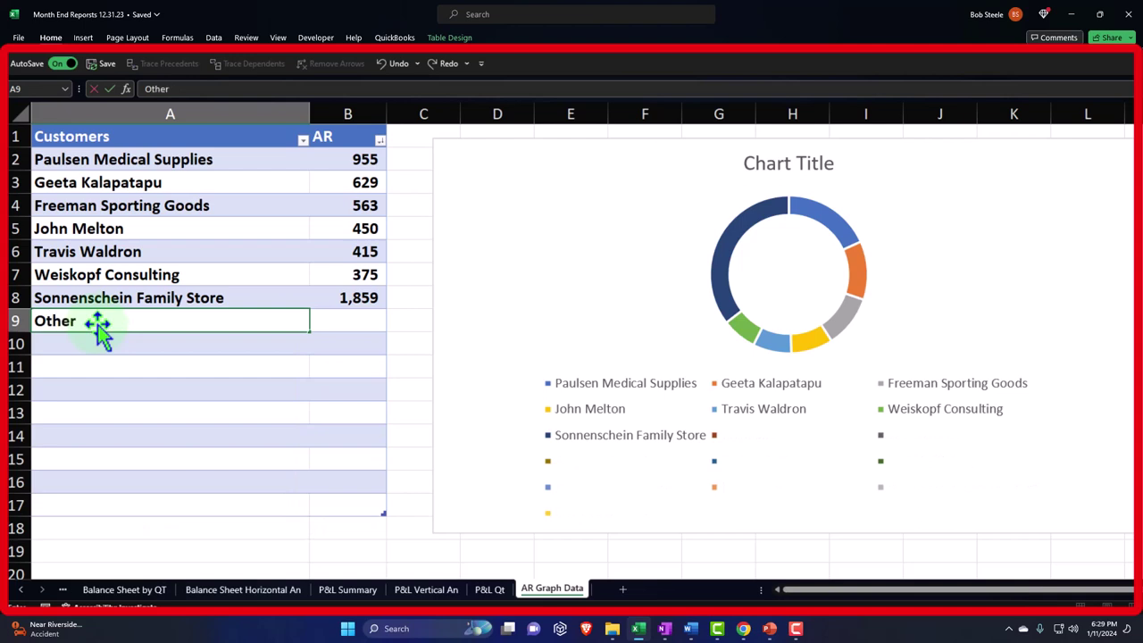
pyautogui.press('Return')
# Replace the customer name in A8 with Other and clear the entry in A9
pyautogui.click(155, 297)
pyautogui.write('Other')
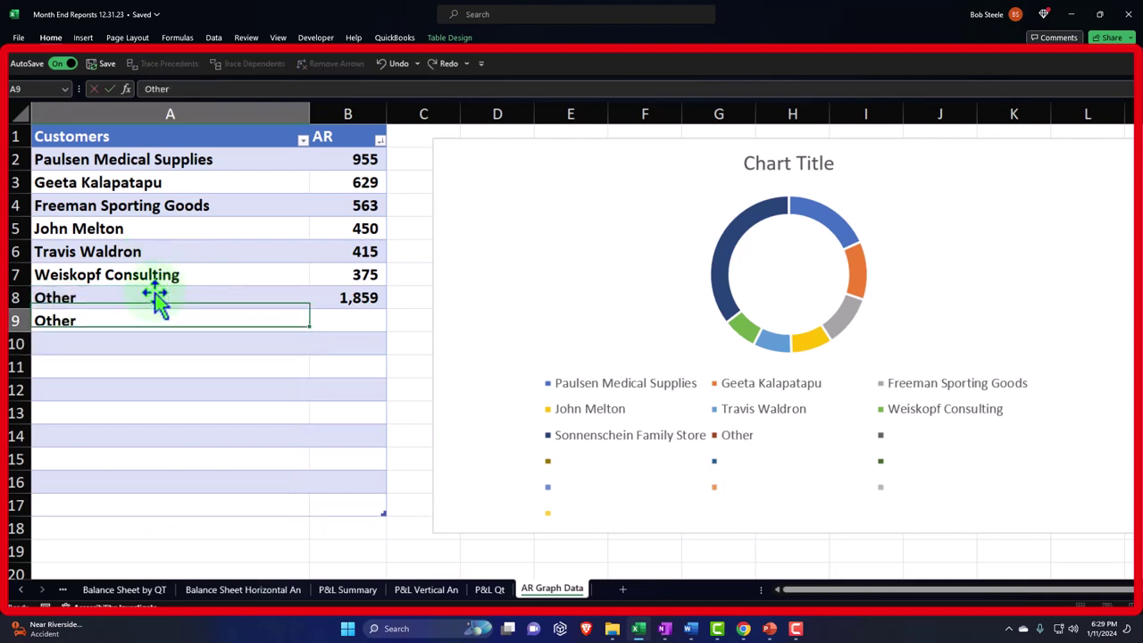
pyautogui.press('Return')
pyautogui.press('Delete')
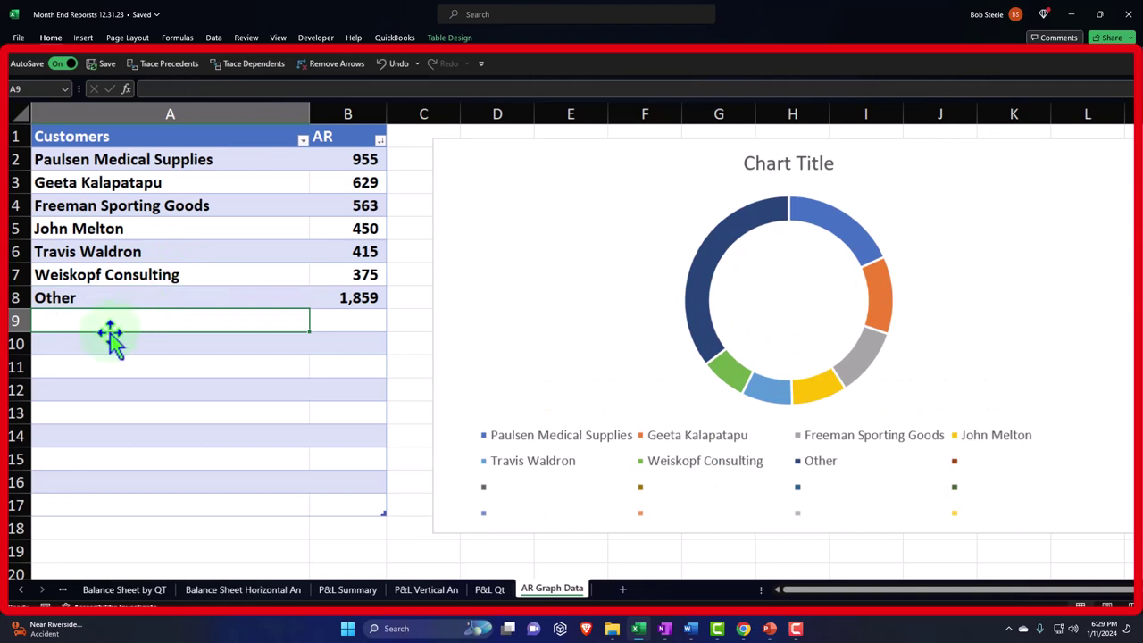
# Delete the empty worksheet rows 9 to 18 below the Other row
pyautogui.moveTo(18, 320); pyautogui.dragTo(40, 539)
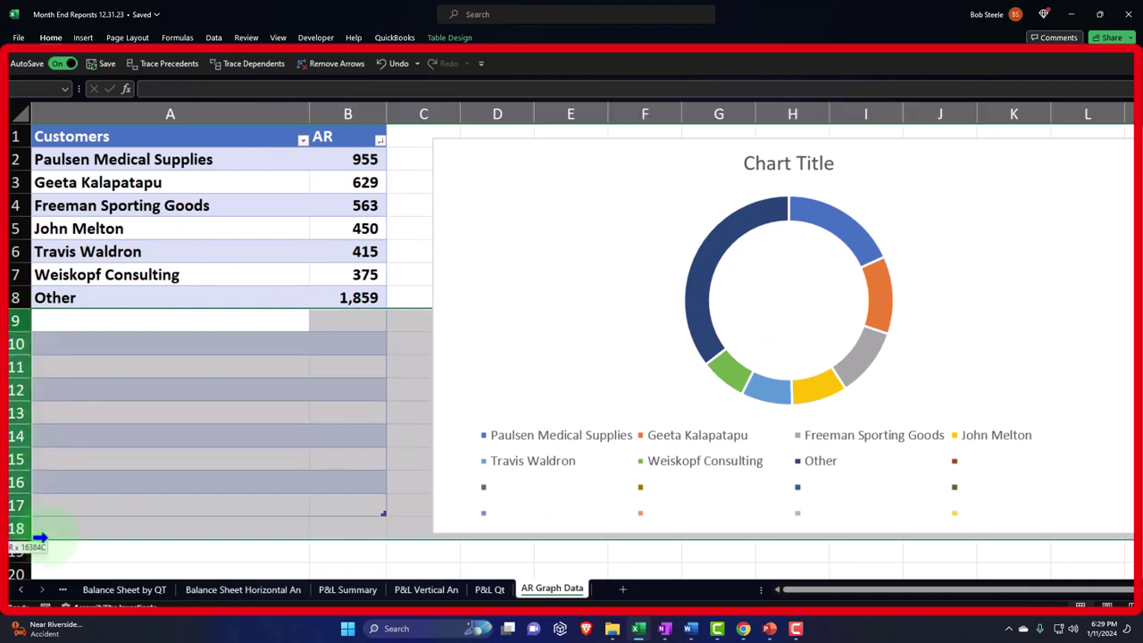
pyautogui.rightClick(147, 451)
pyautogui.click(158, 347)
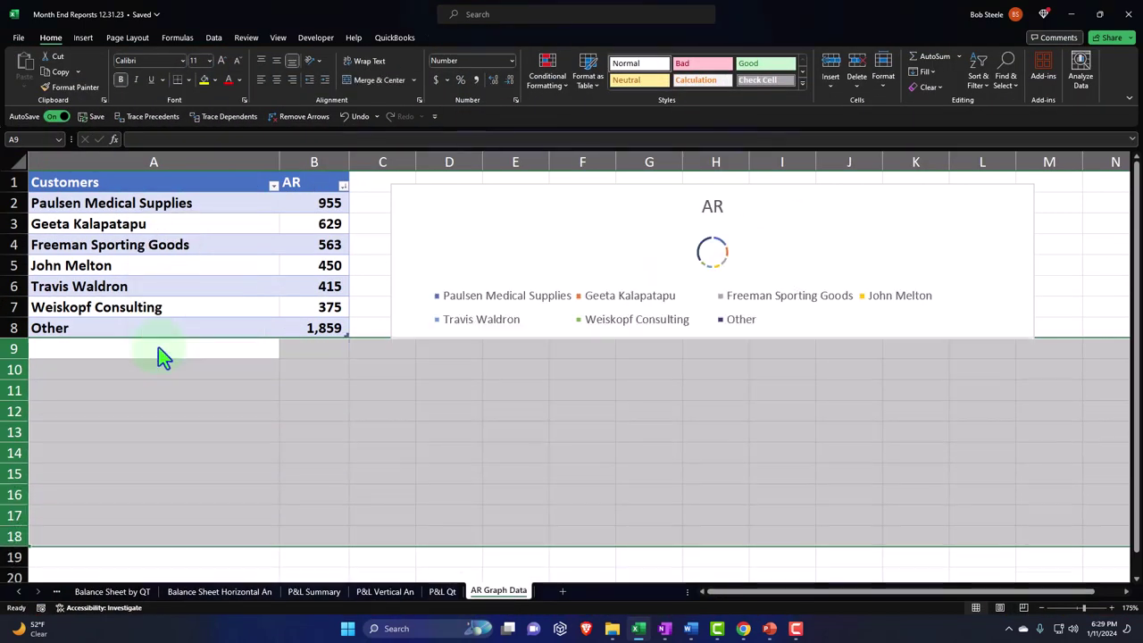
pyautogui.click(224, 451)
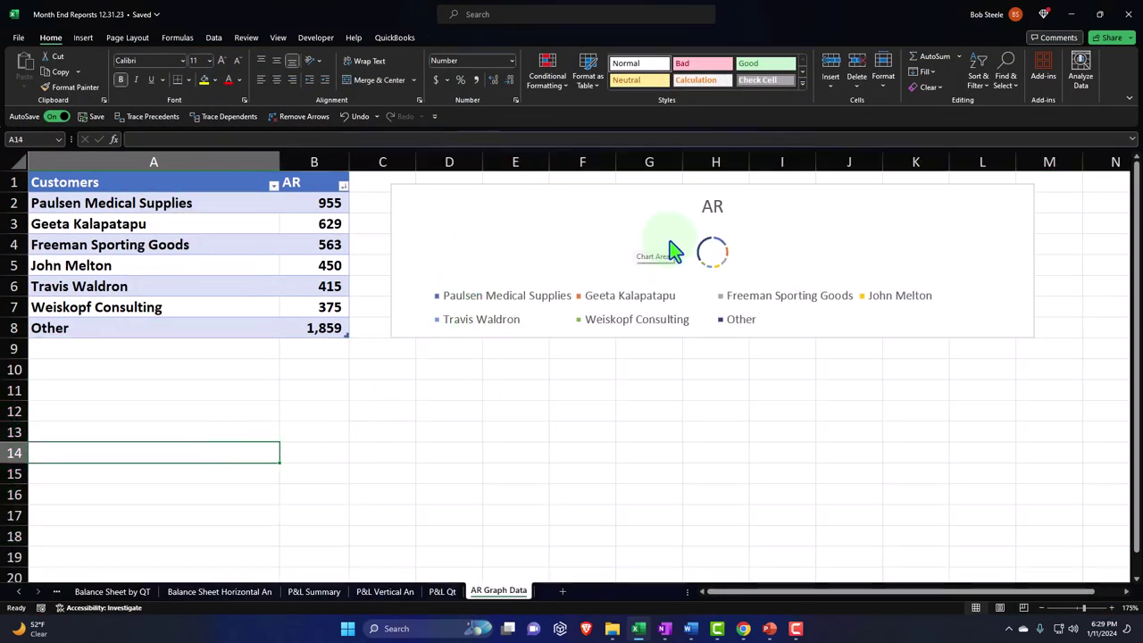
# Resize the doughnut chart to be taller and narrower, spanning about columns C to I down to row 18
pyautogui.click(634, 234)
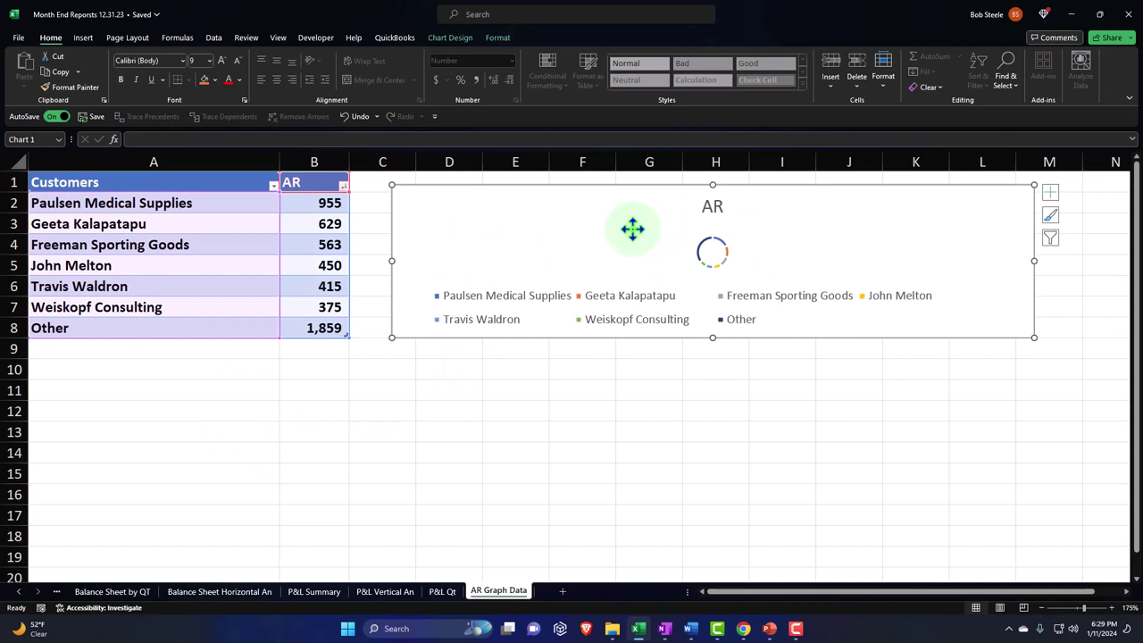
pyautogui.doubleClick(632, 229)
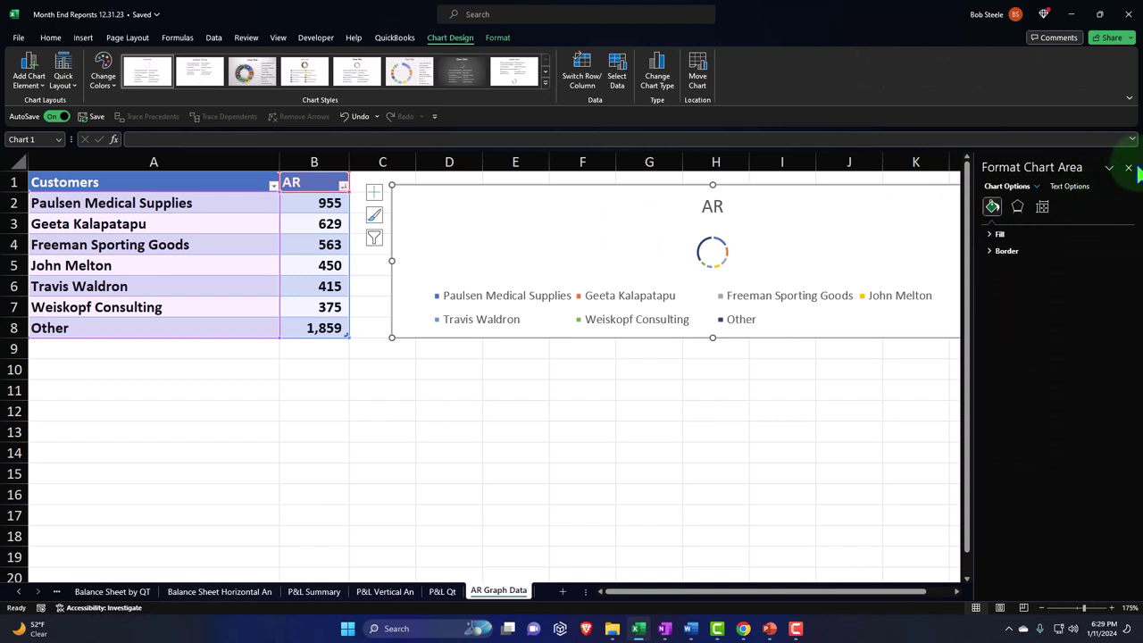
pyautogui.click(1127, 167)
pyautogui.moveTo(391, 337); pyautogui.dragTo(372, 479)
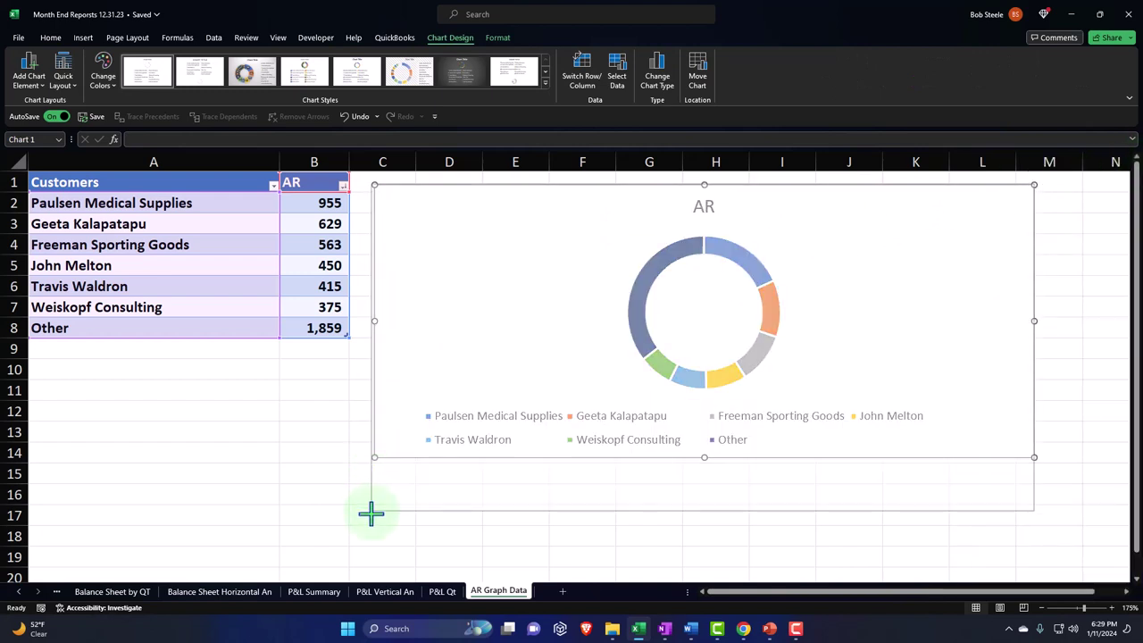
pyautogui.moveTo(370, 512); pyautogui.dragTo(372, 510)
pyautogui.moveTo(1034, 510); pyautogui.dragTo(838, 534)
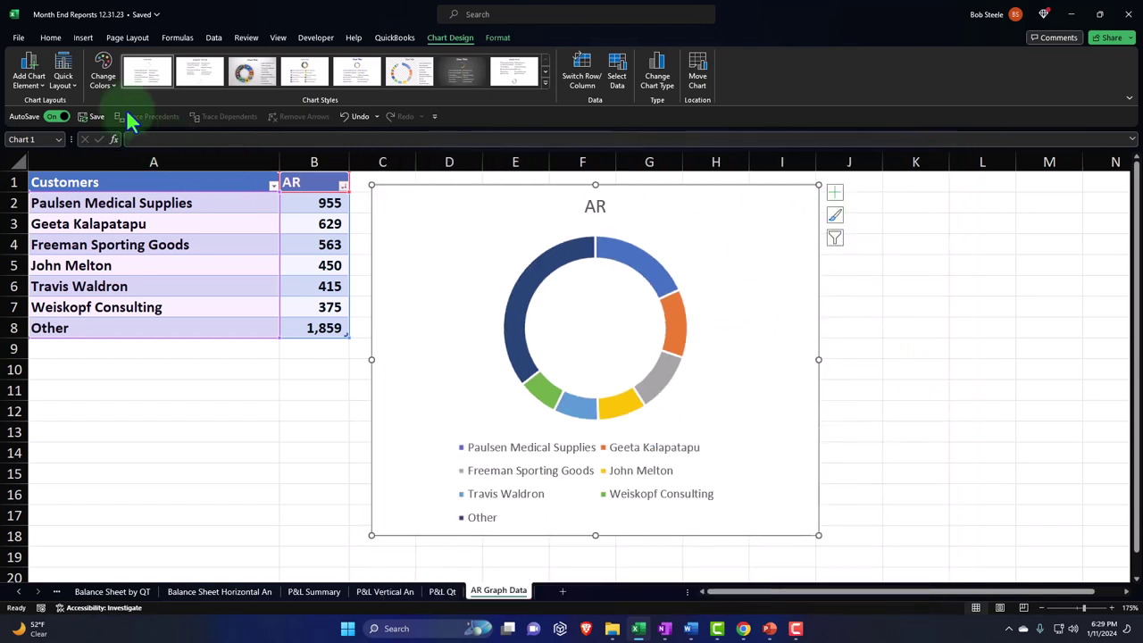
# Apply the first Colorful palette to the doughnut chart and turn on its data labels
pyautogui.click(106, 77)
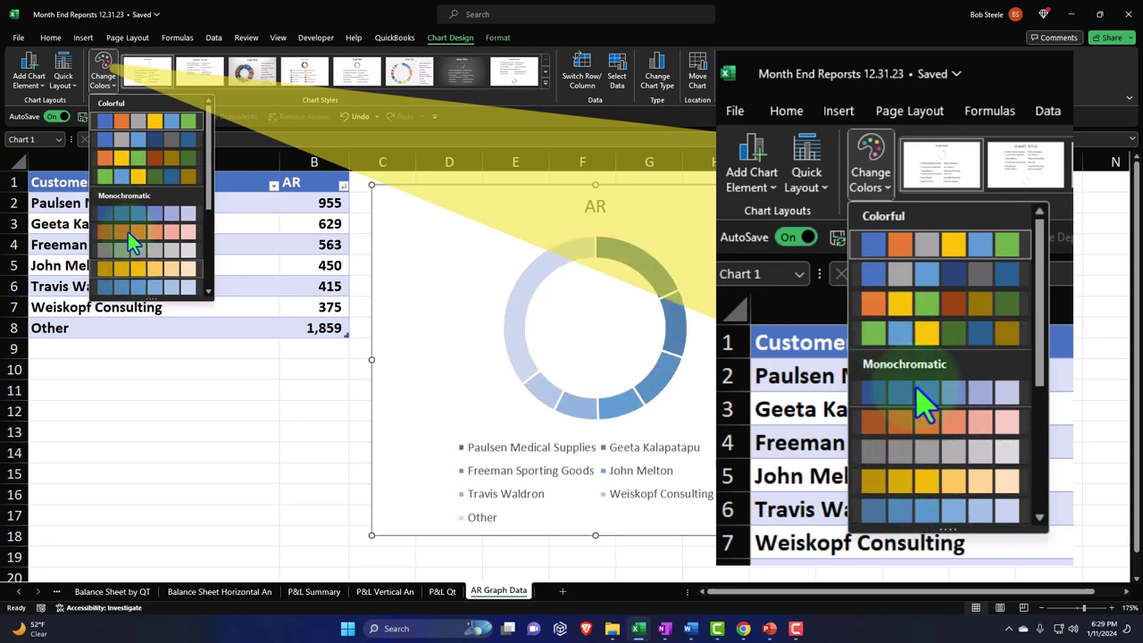
pyautogui.click(134, 122)
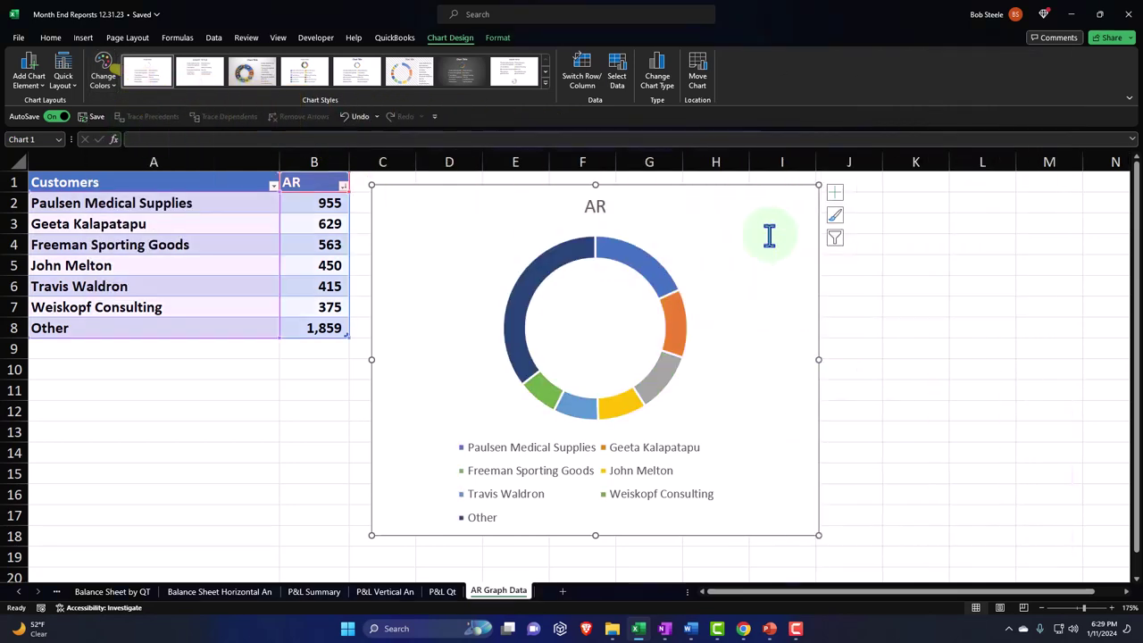
pyautogui.click(835, 194)
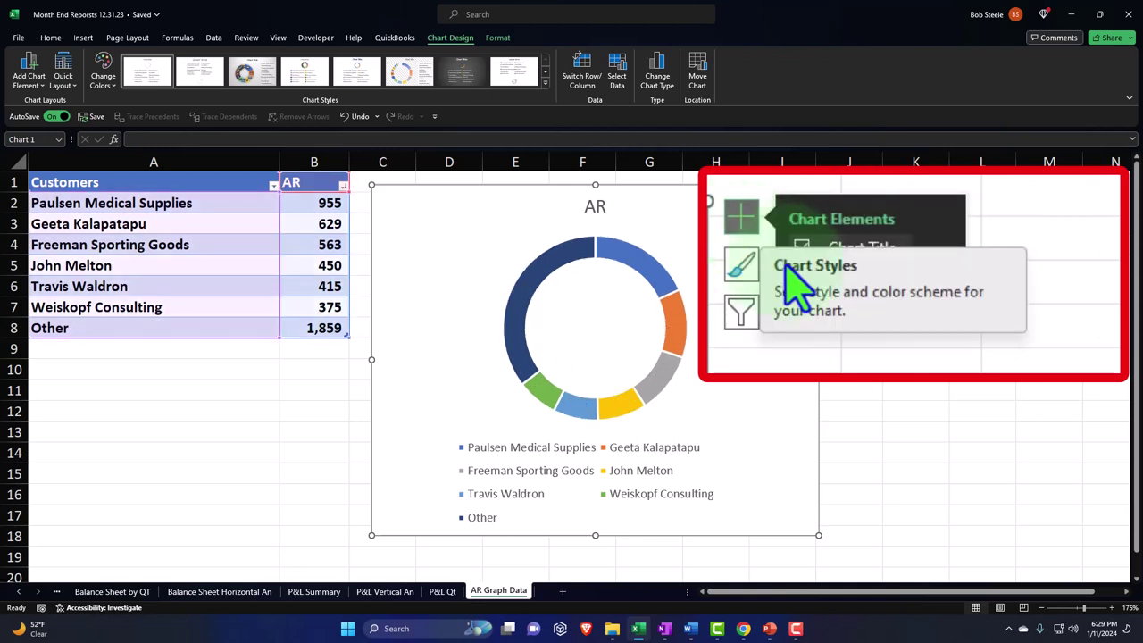
pyautogui.click(747, 219)
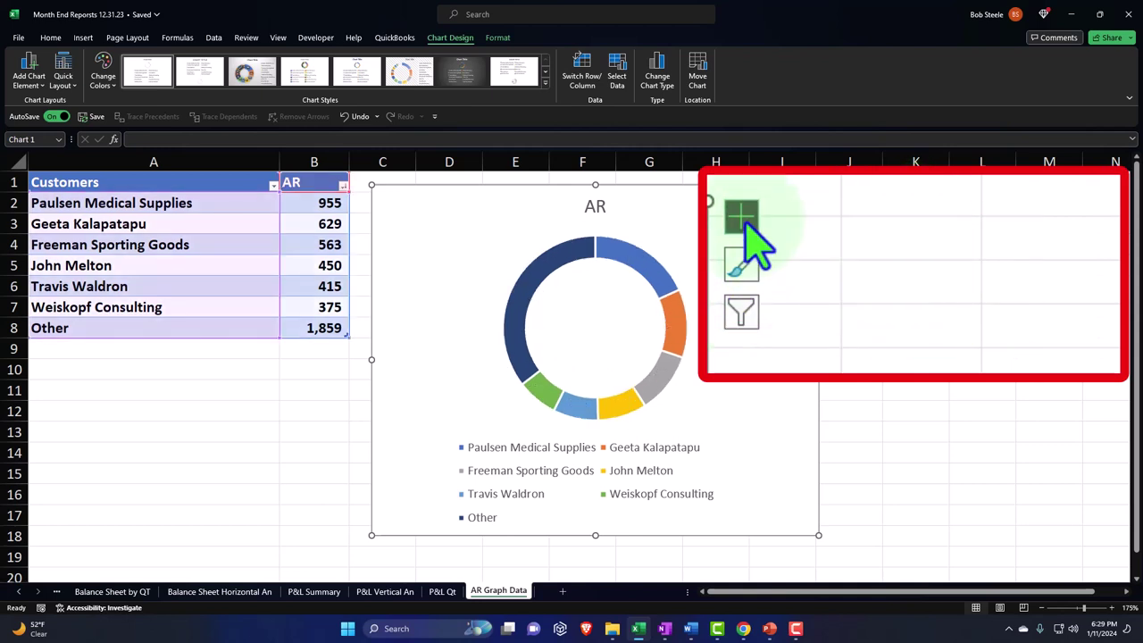
pyautogui.click(751, 221)
pyautogui.click(802, 273)
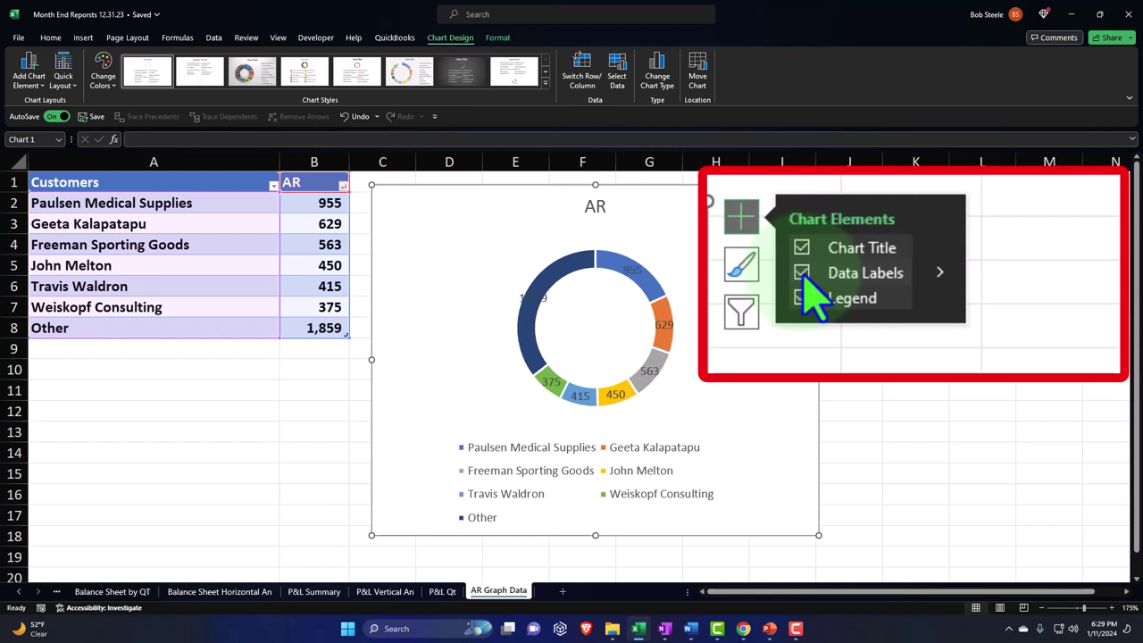
# Set the chart's data labels to contain percentages instead of values, keeping leader lines on
pyautogui.click(943, 274)
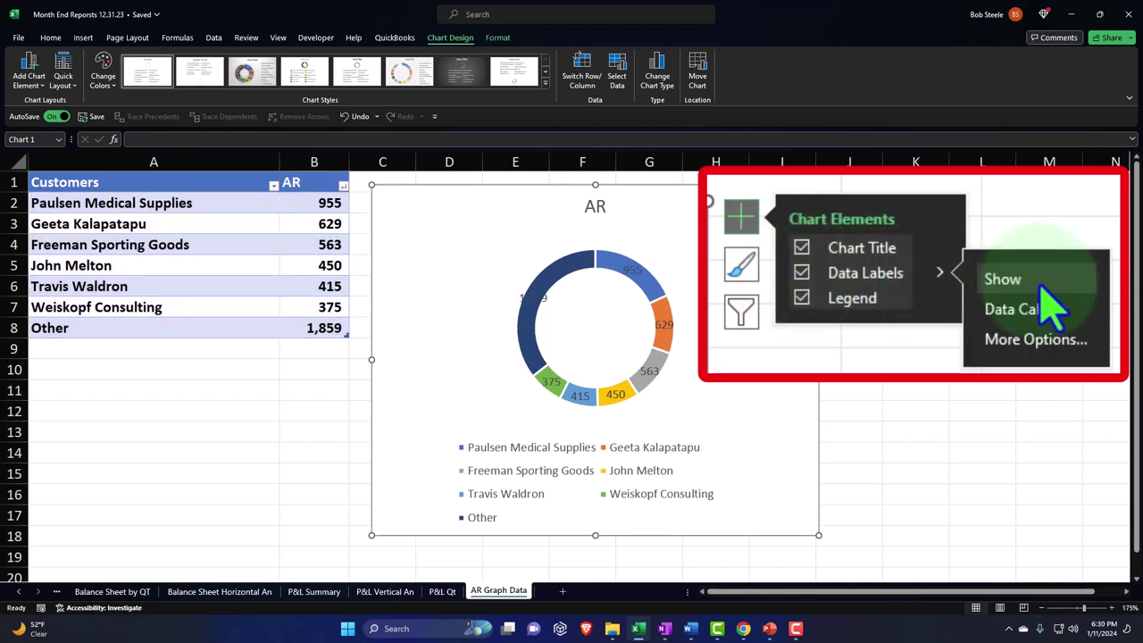
pyautogui.click(1062, 337)
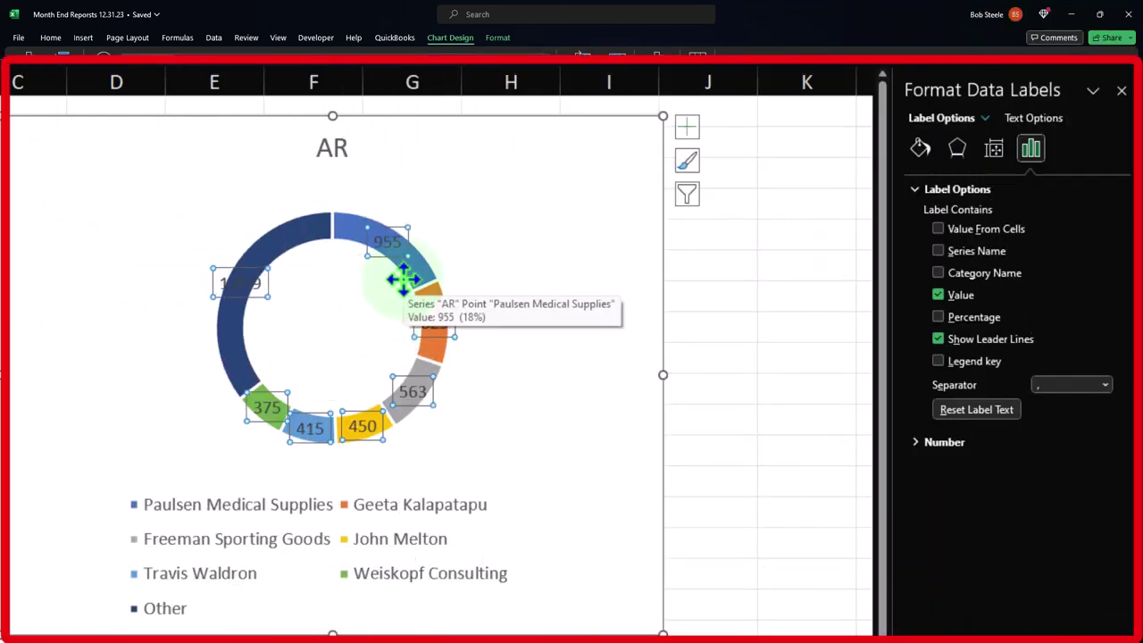
pyautogui.click(938, 295)
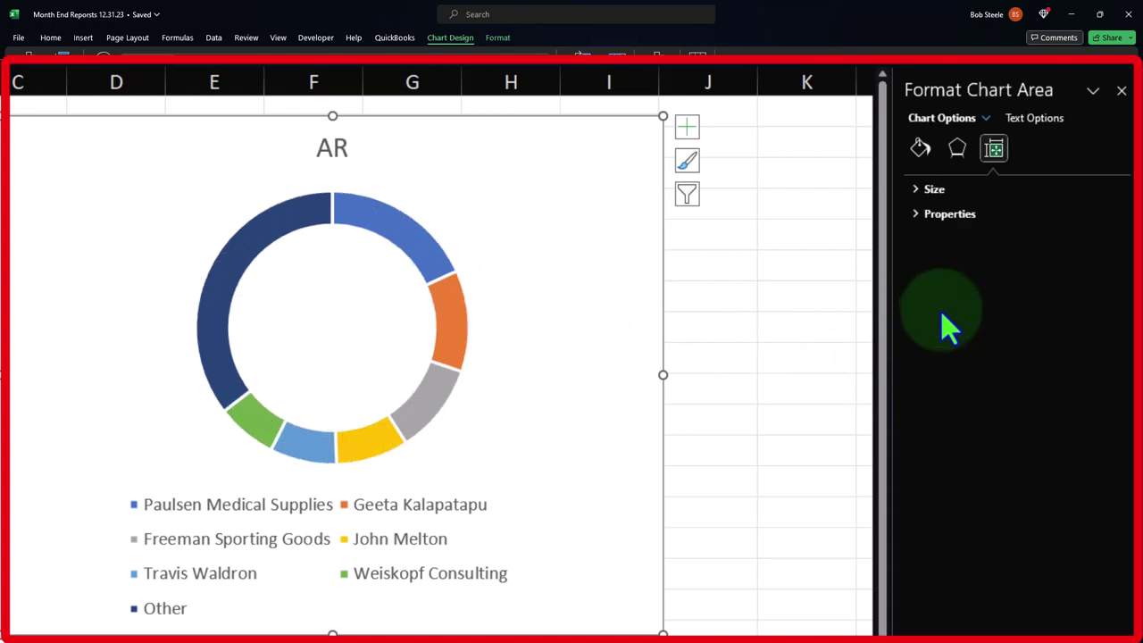
pyautogui.click(916, 191)
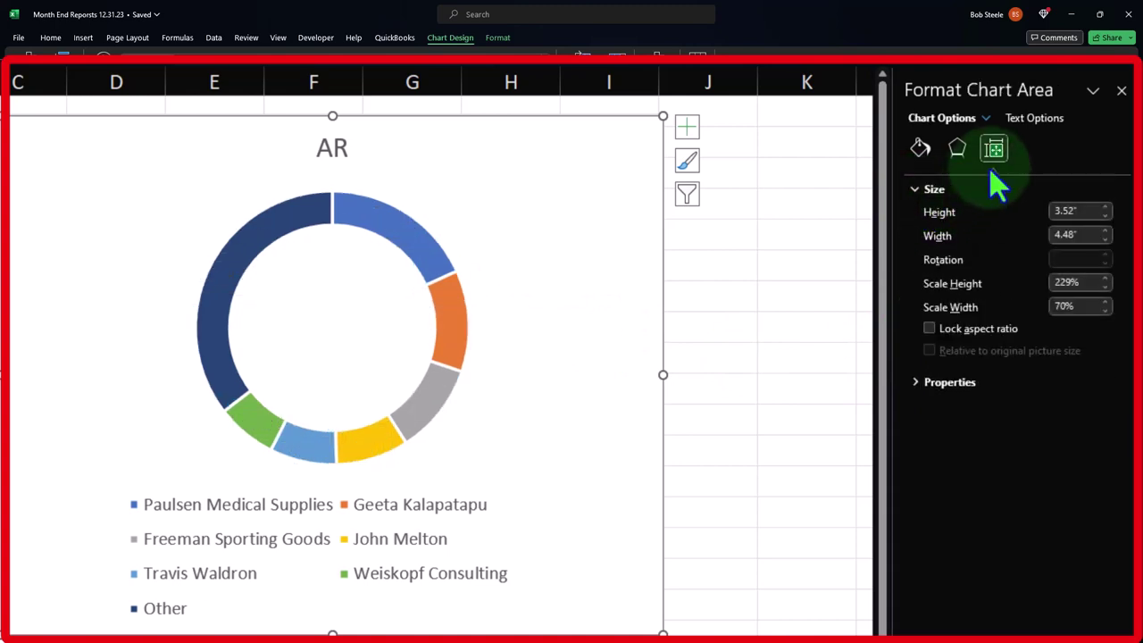
pyautogui.click(922, 404)
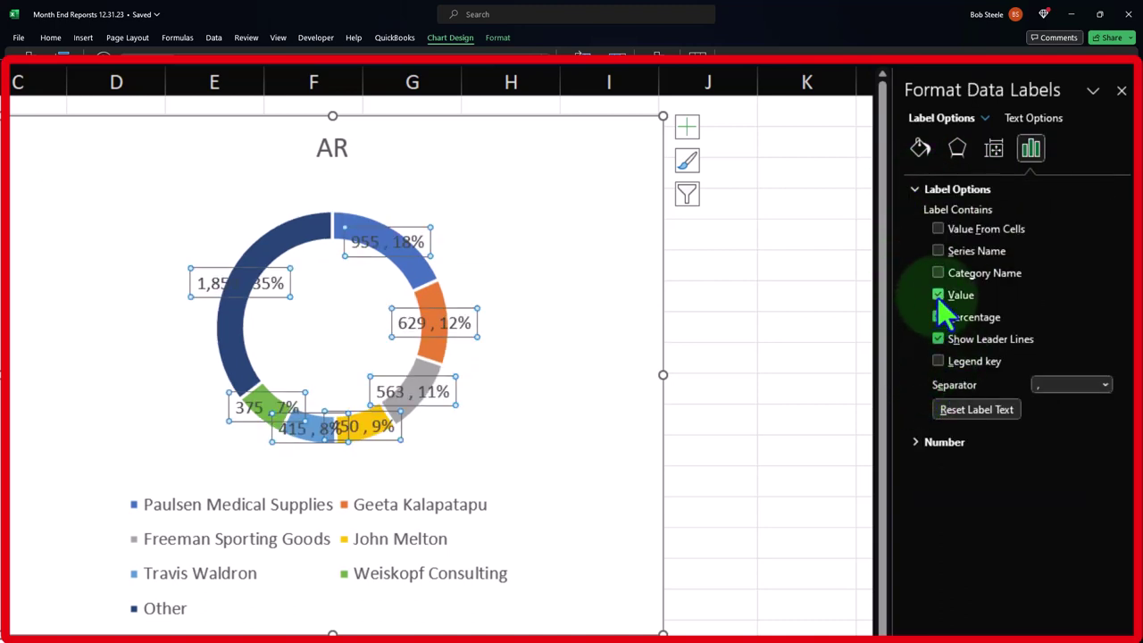
pyautogui.click(937, 295)
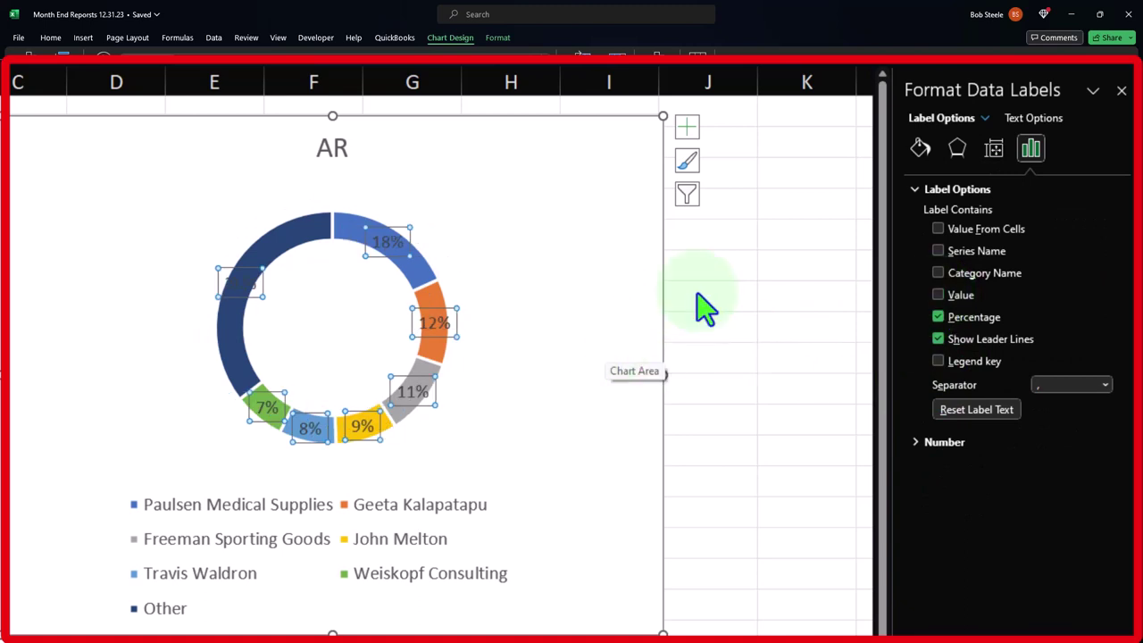
# Set the text fill of all the percentage labels to white
pyautogui.click(920, 148)
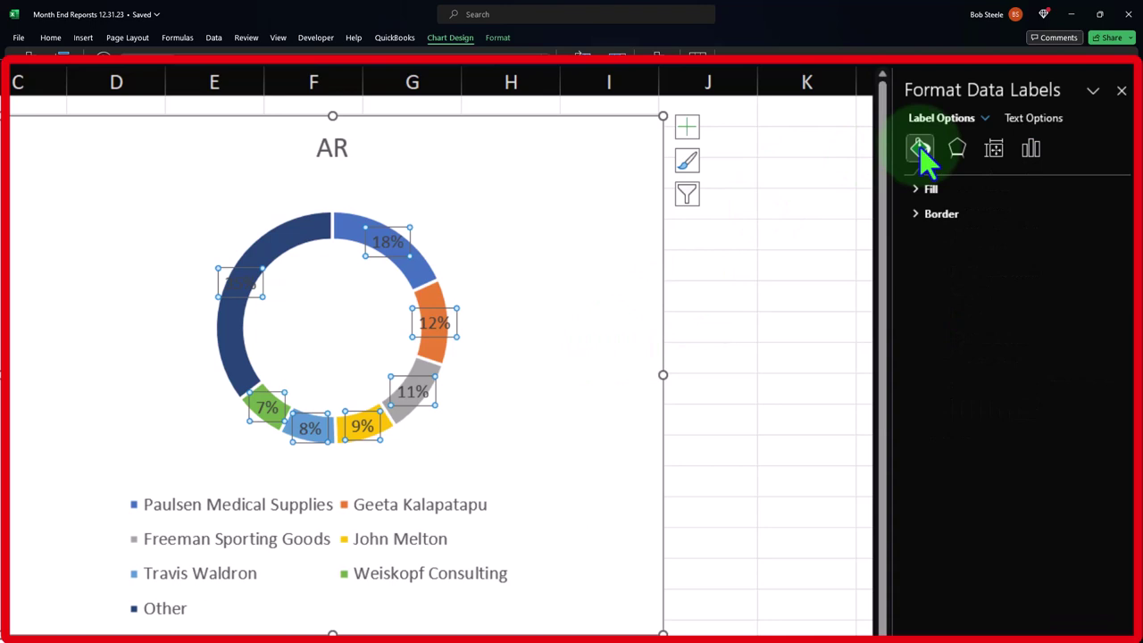
pyautogui.click(956, 148)
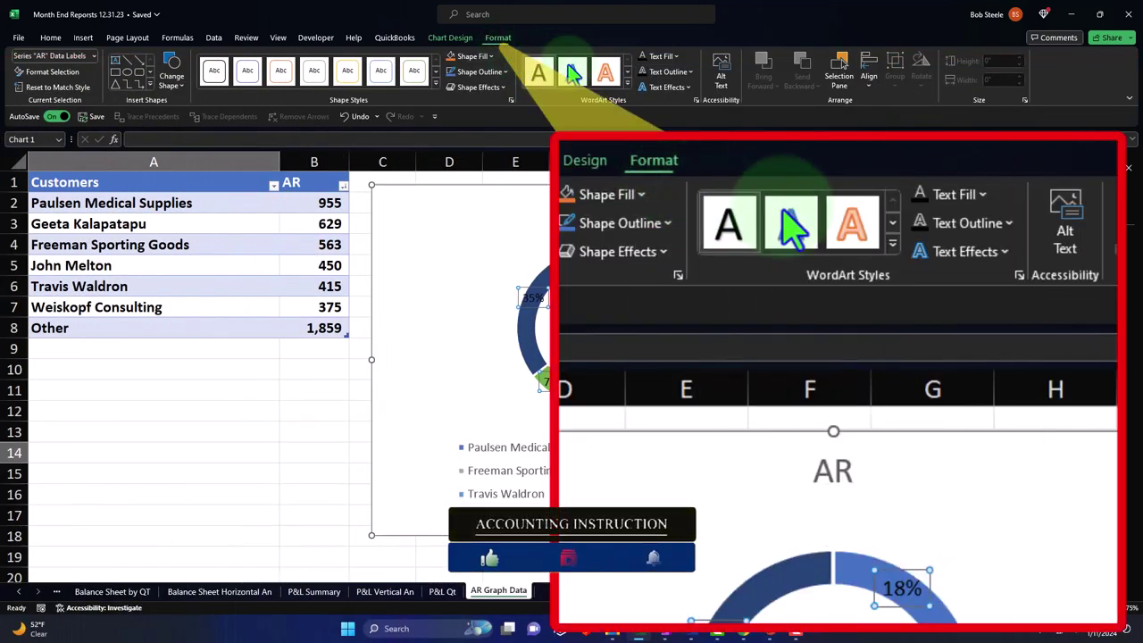
pyautogui.click(664, 58)
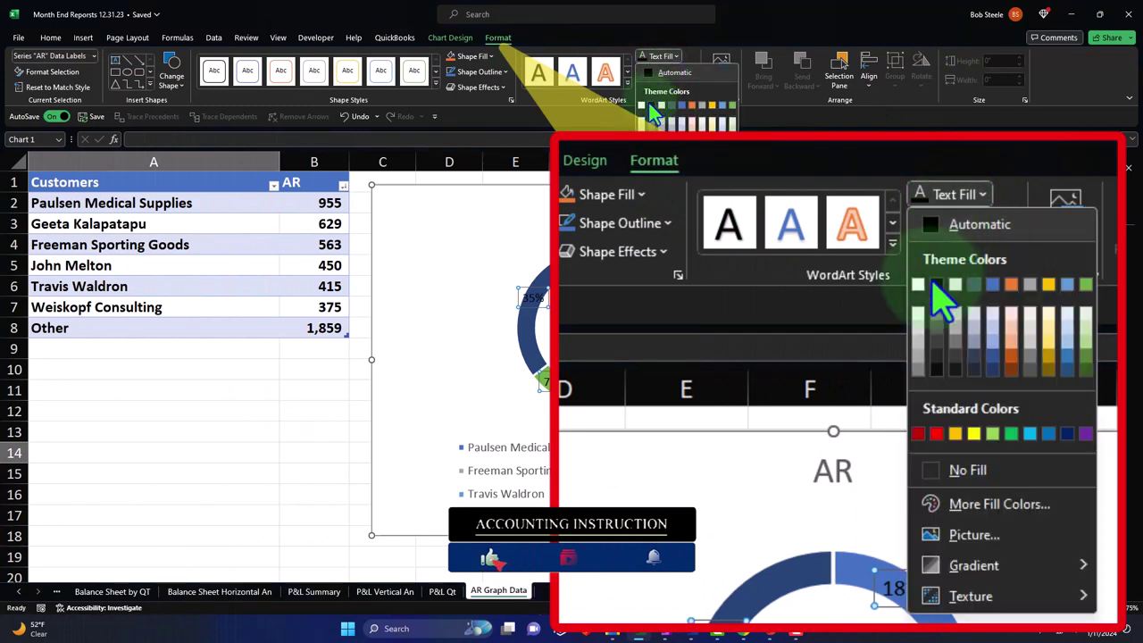
pyautogui.click(644, 106)
pyautogui.click(720, 293)
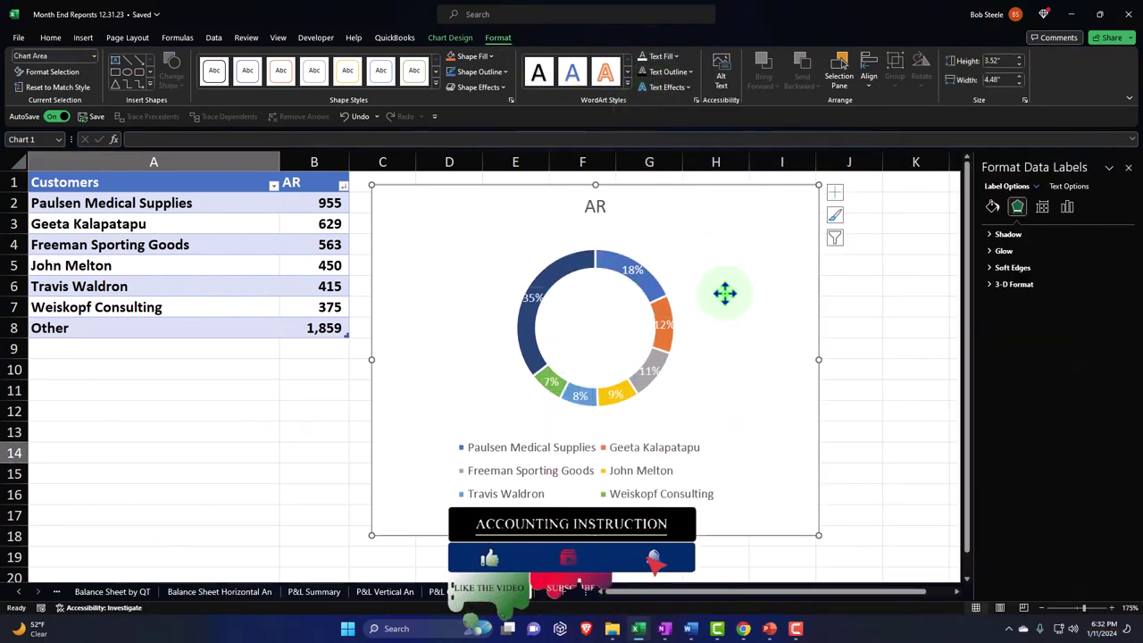
# Move the 18% and 35% labels just outside the doughnut ring and set their text fill to black
pyautogui.click(635, 270)
pyautogui.moveTo(642, 264); pyautogui.dragTo(665, 244)
pyautogui.moveTo(739, 208); pyautogui.dragTo(738, 209)
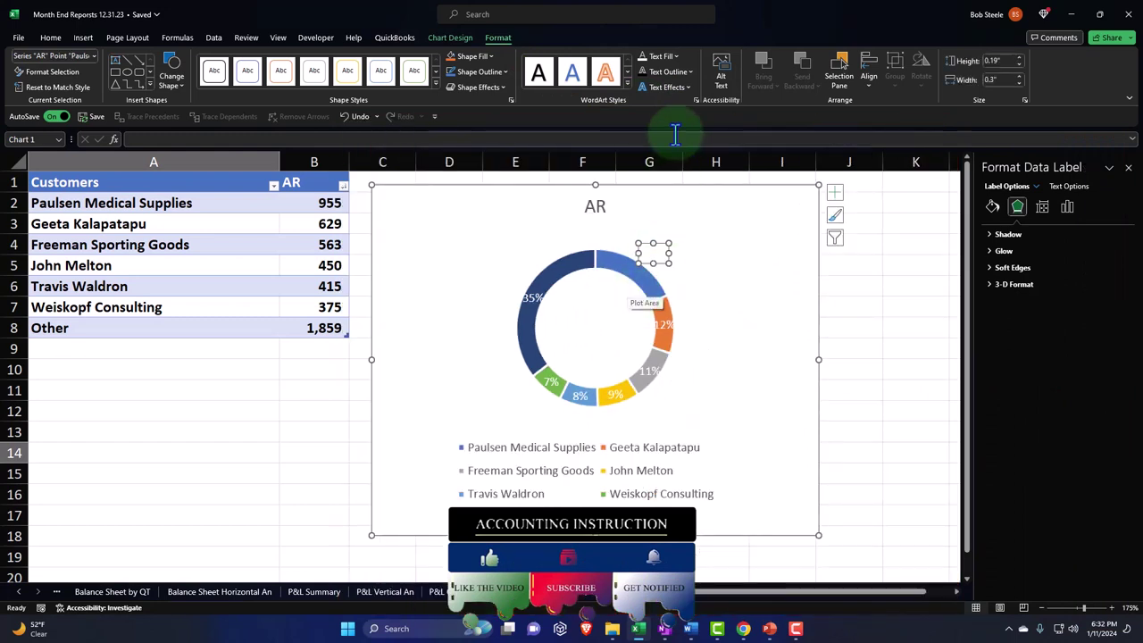
pyautogui.click(712, 71)
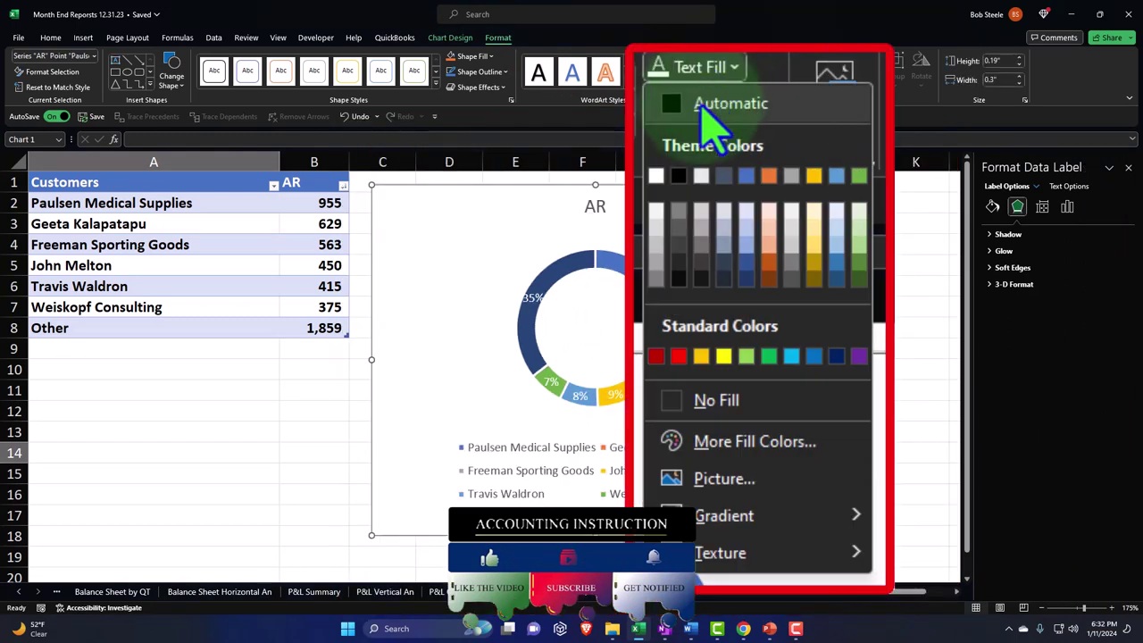
pyautogui.click(679, 176)
pyautogui.click(532, 297)
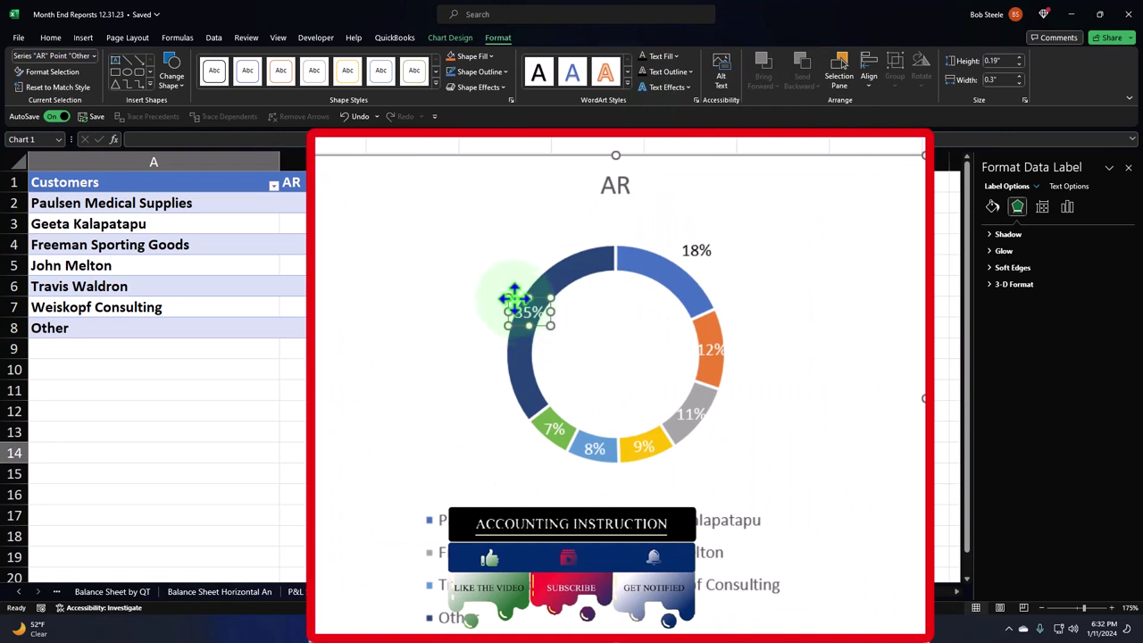
pyautogui.moveTo(514, 297); pyautogui.dragTo(474, 271)
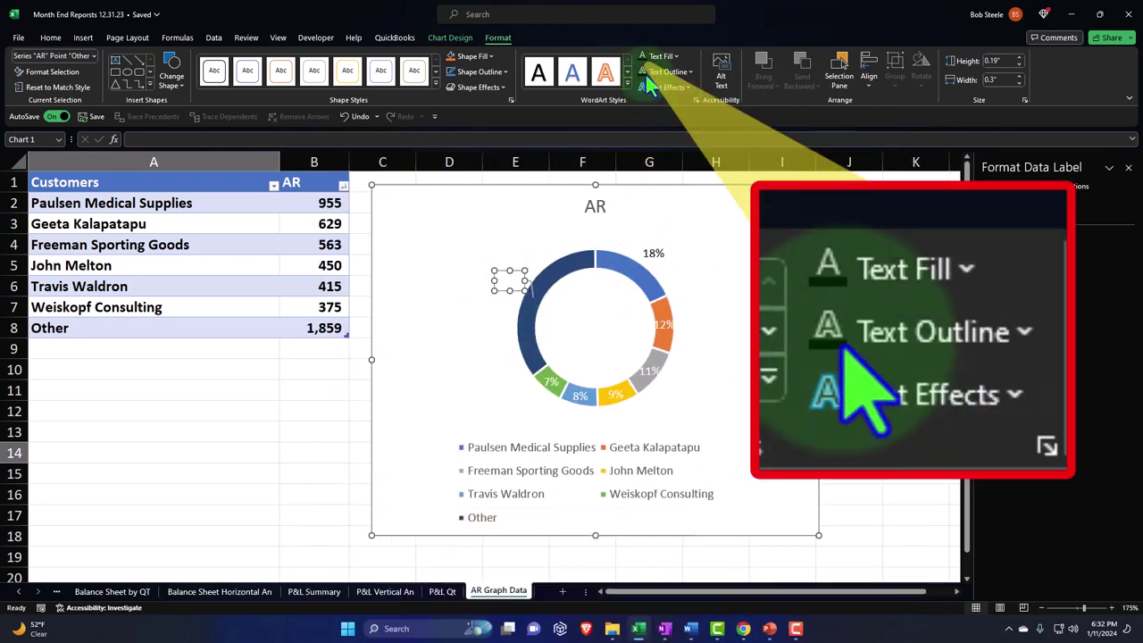
pyautogui.click(665, 327)
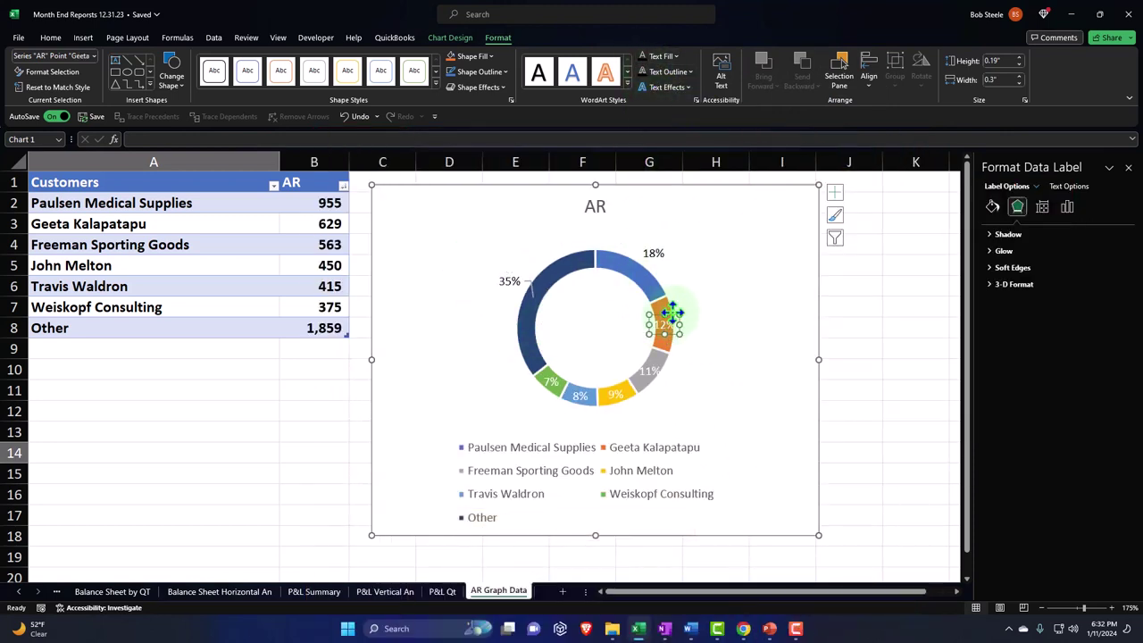
pyautogui.click(682, 306)
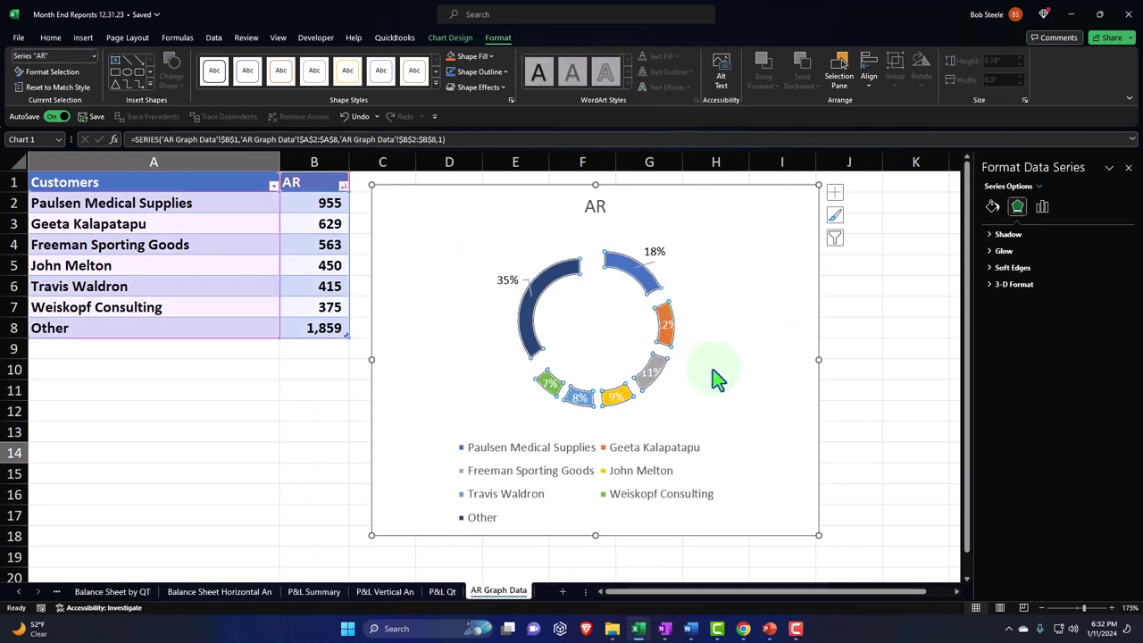
pyautogui.click(348, 117)
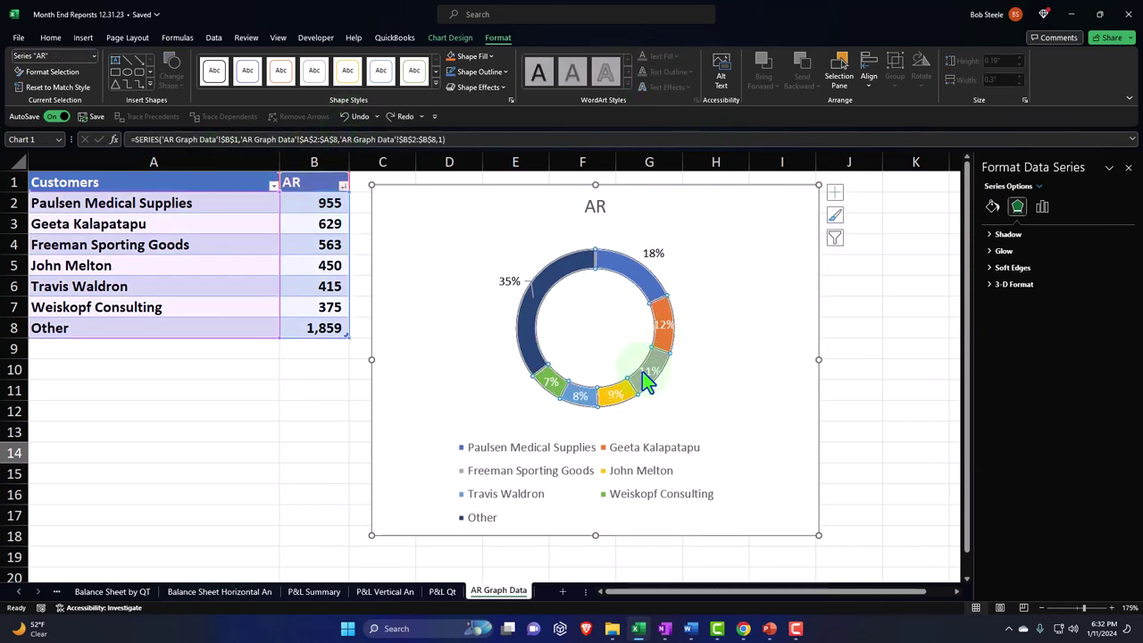
# Move the 12% label outside the ring beside its orange slice and set its text fill to black
pyautogui.click(644, 372)
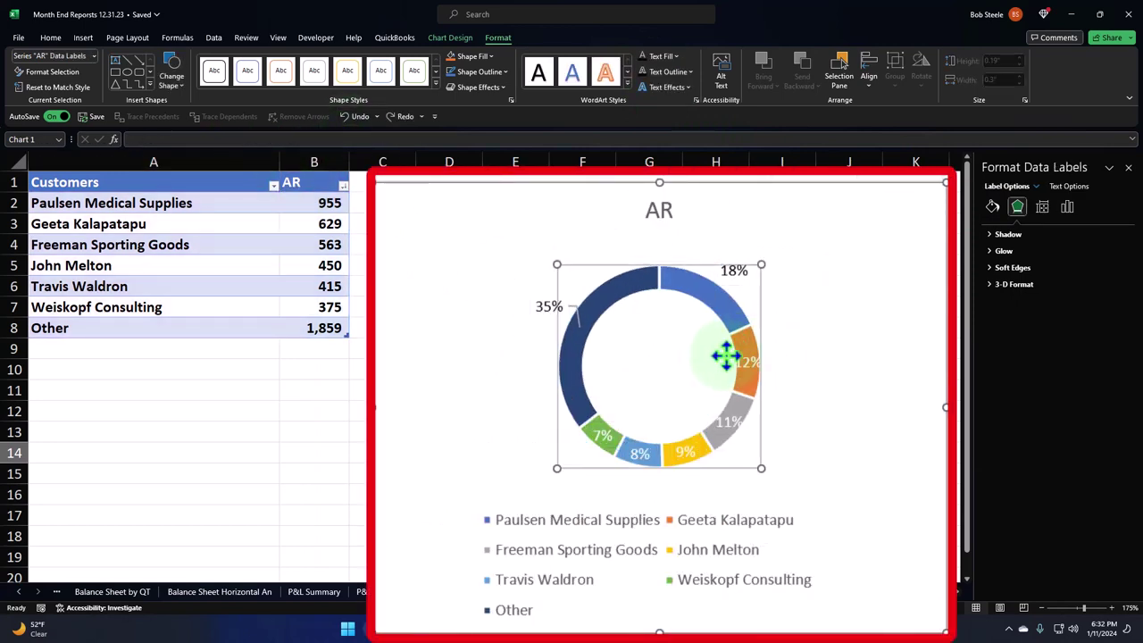
pyautogui.moveTo(727, 357); pyautogui.dragTo(800, 357)
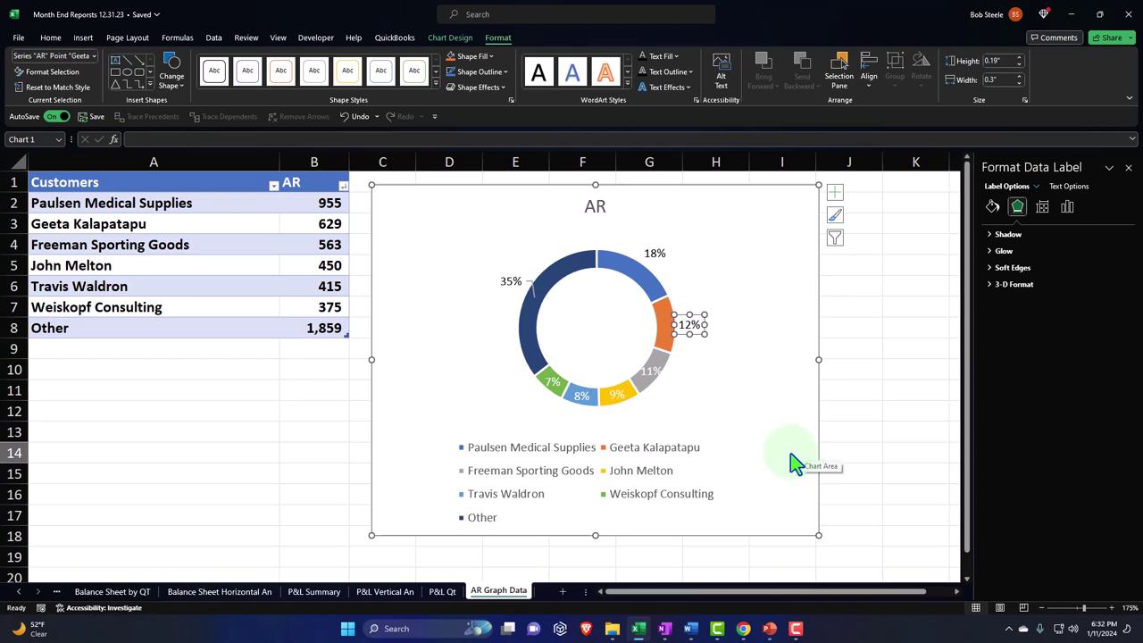
# Compare the sum of the AR values in B2:B8 with the total of the QuickBooks customer balance report, returning to Excel
pyautogui.click(314, 370)
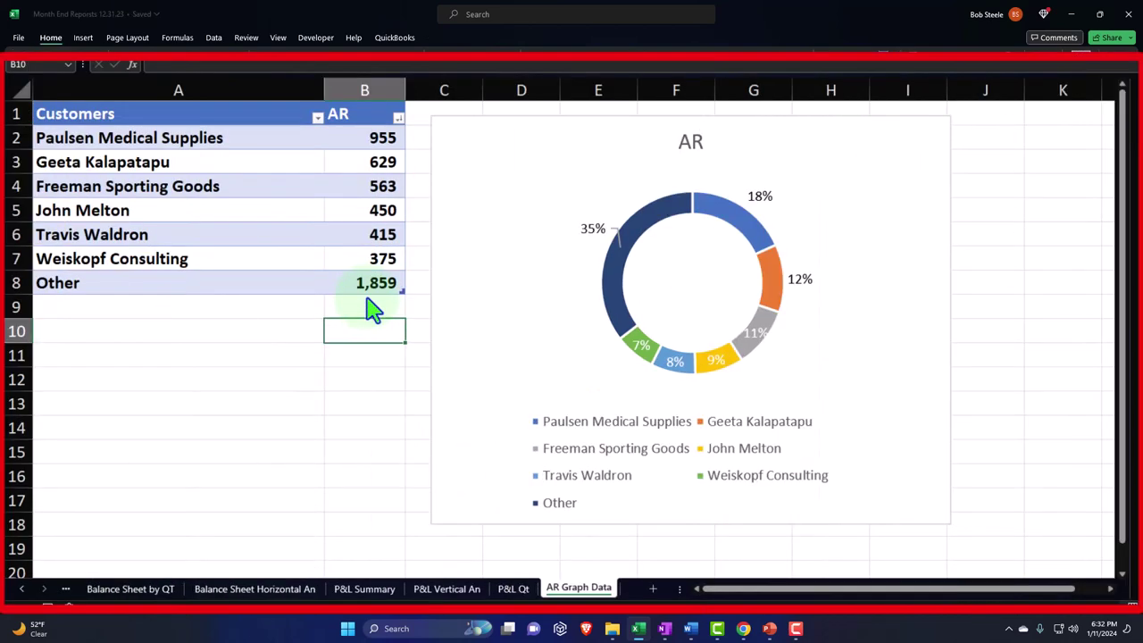
pyautogui.moveTo(360, 141); pyautogui.dragTo(355, 296)
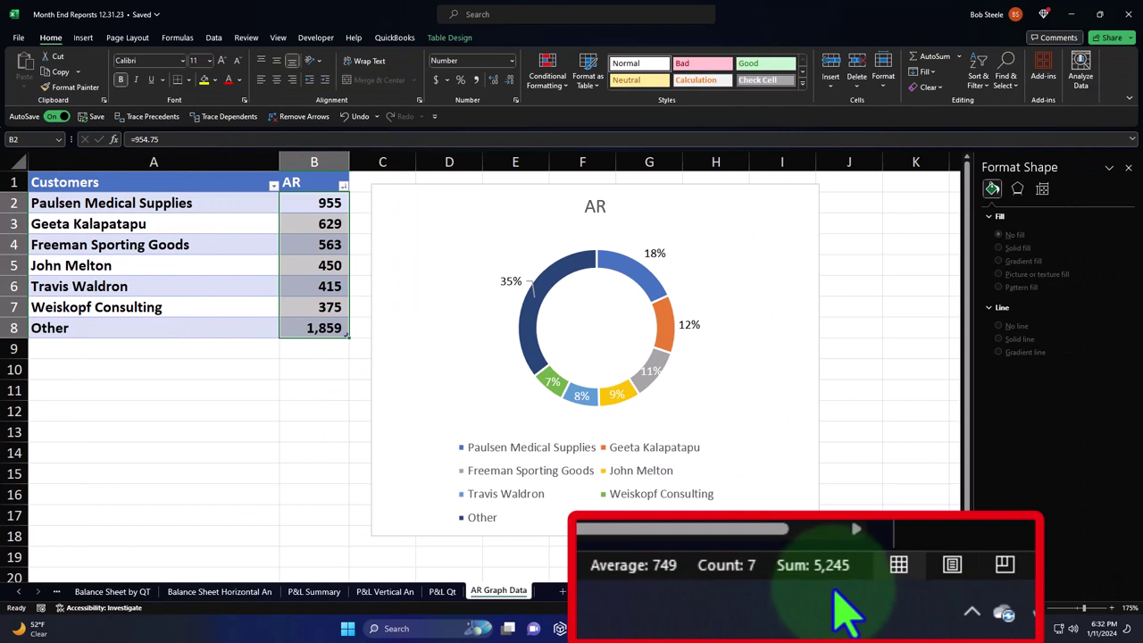
pyautogui.click(743, 629)
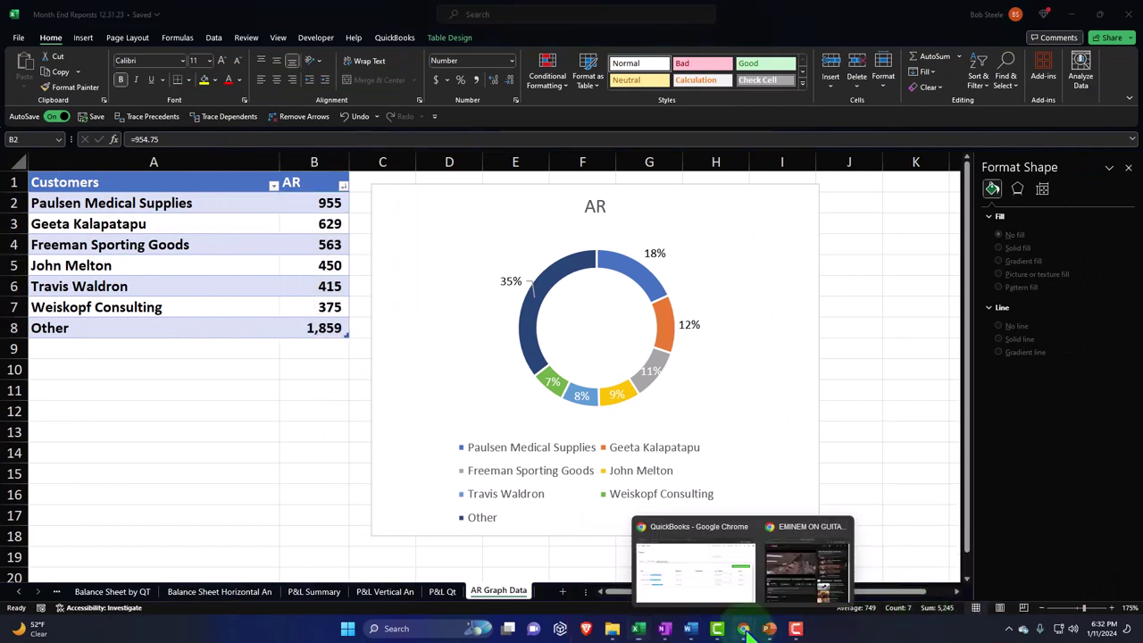
pyautogui.click(697, 579)
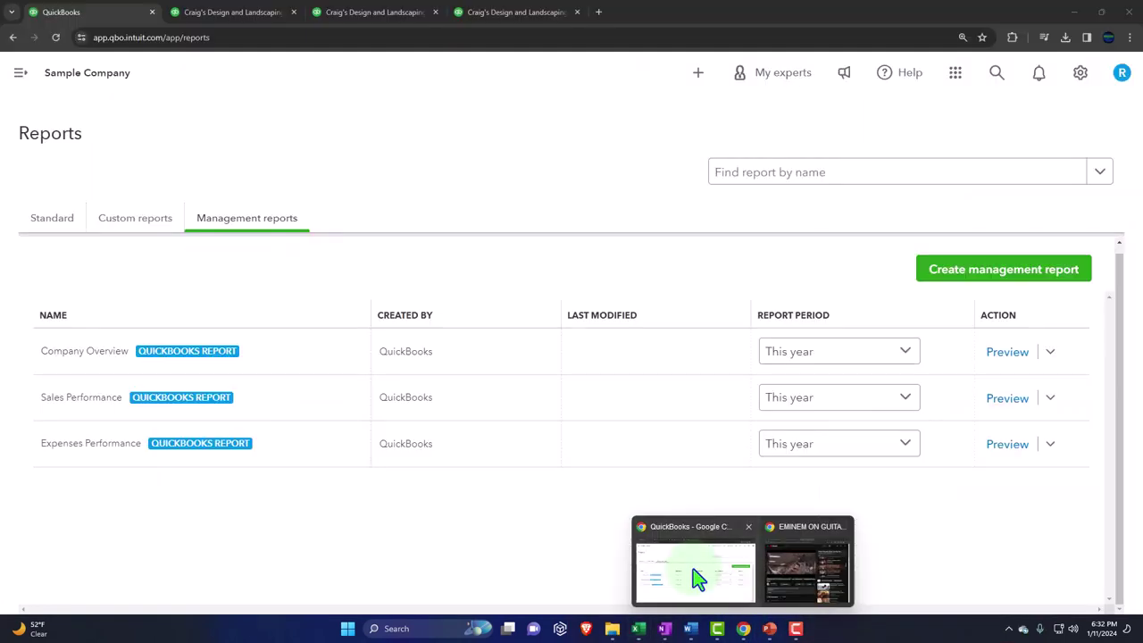
pyautogui.click(465, 25)
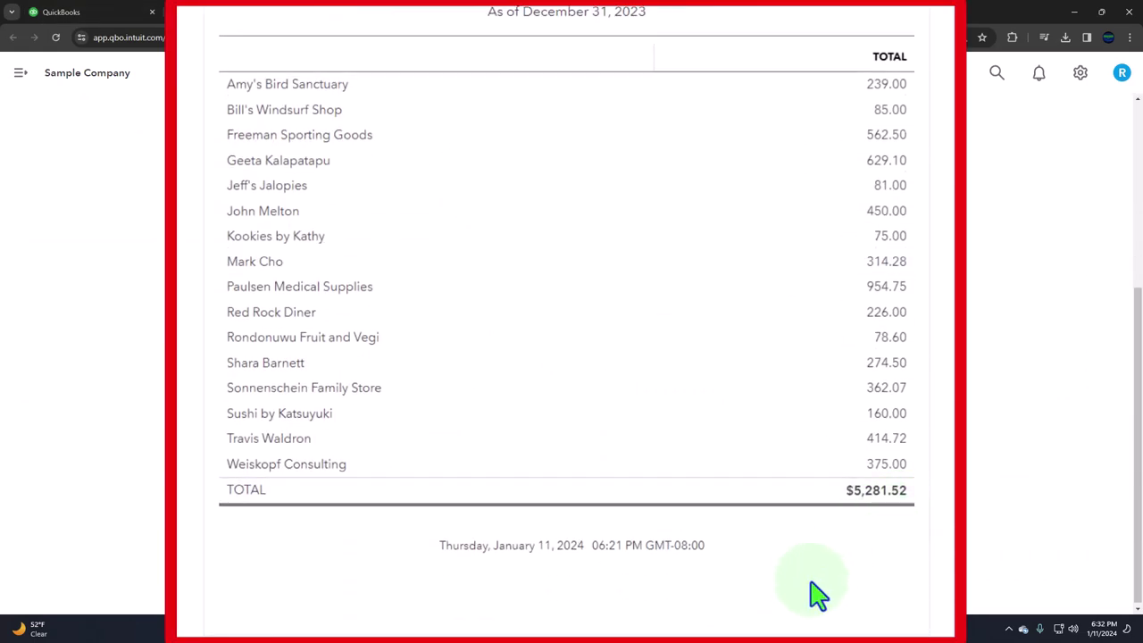
pyautogui.click(639, 630)
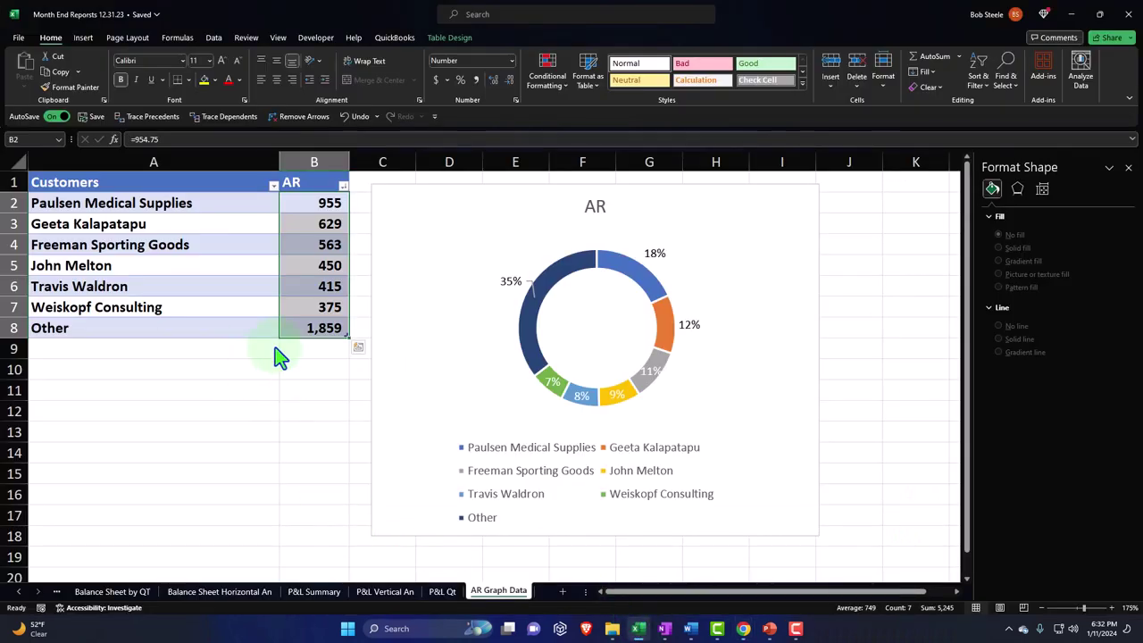
# Clear the Other balance in cell B8
pyautogui.click(326, 376)
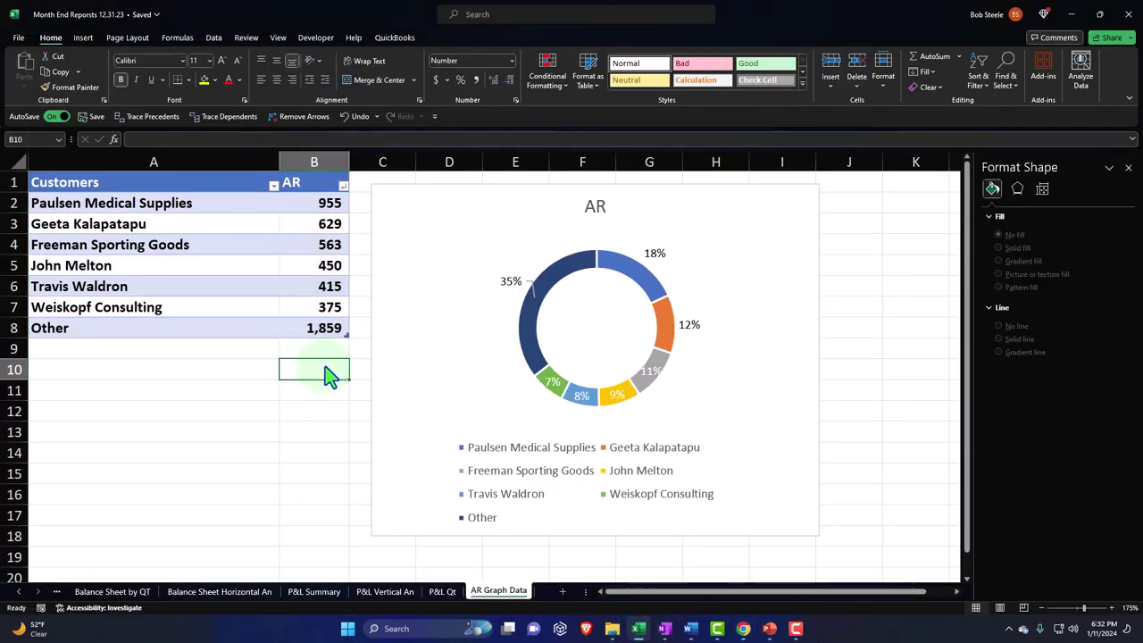
pyautogui.click(319, 328)
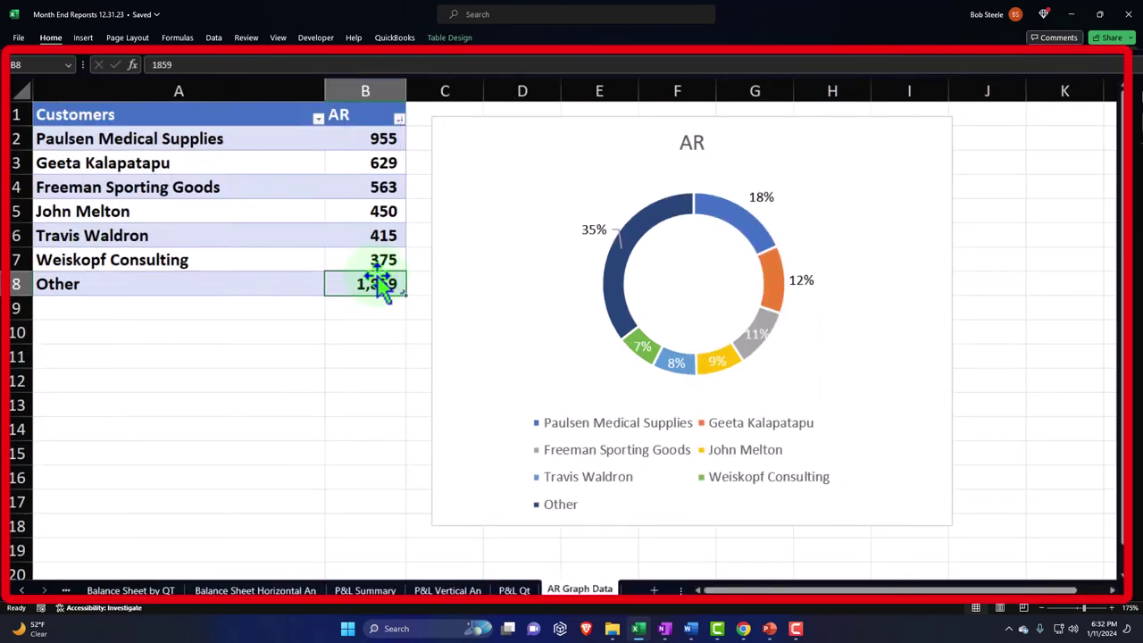
pyautogui.press('Delete')
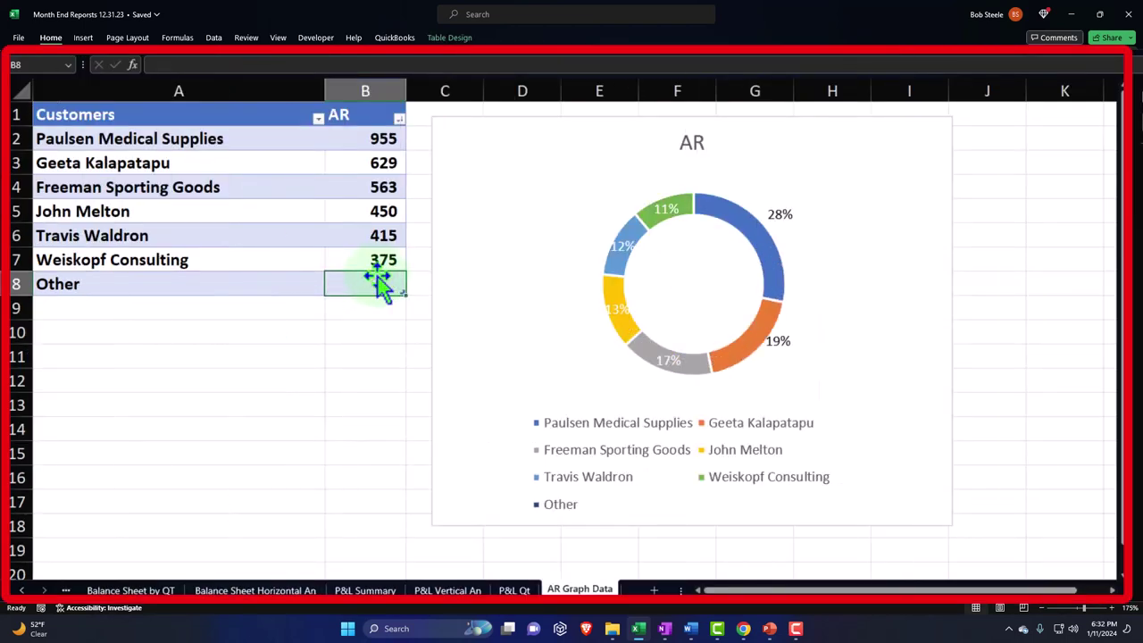
# Enter a SUM formula in B10 that totals B2:B8
pyautogui.press('Down')
pyautogui.press('Down')
pyautogui.write('=sum(')
pyautogui.press('Up')
pyautogui.press('Up')
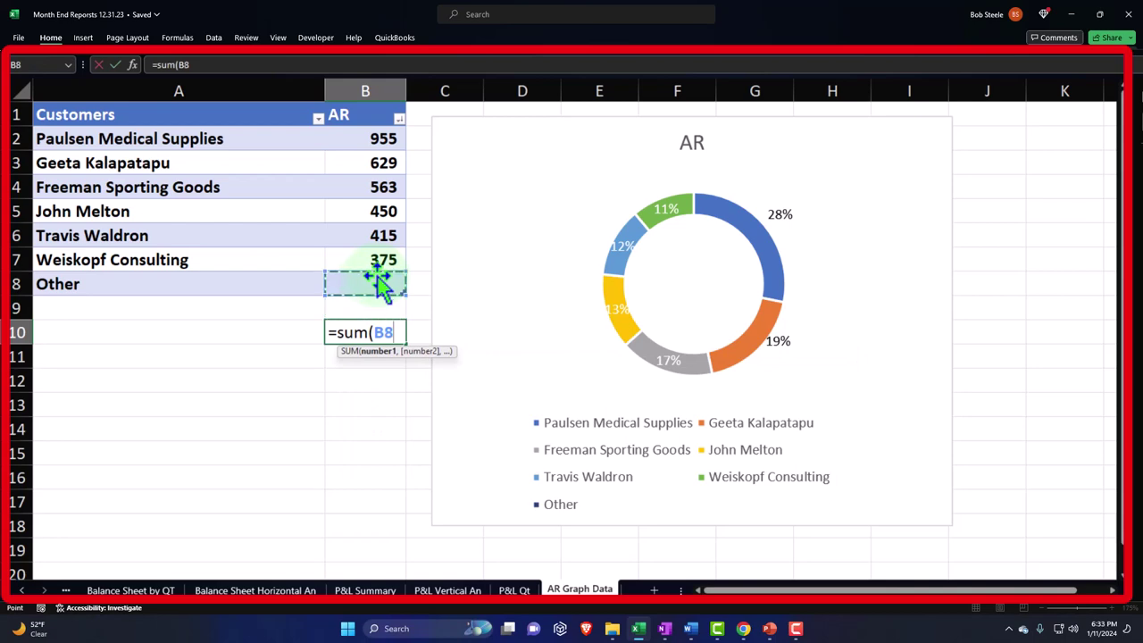
pyautogui.hotkey('shift', 'Up')
pyautogui.hotkey('shift', 'Up')
pyautogui.hotkey('shift', 'Up')
pyautogui.hotkey('shift', 'Up')
pyautogui.hotkey('shift', 'Up')
pyautogui.hotkey('shift', 'Up')
pyautogui.press('Return')
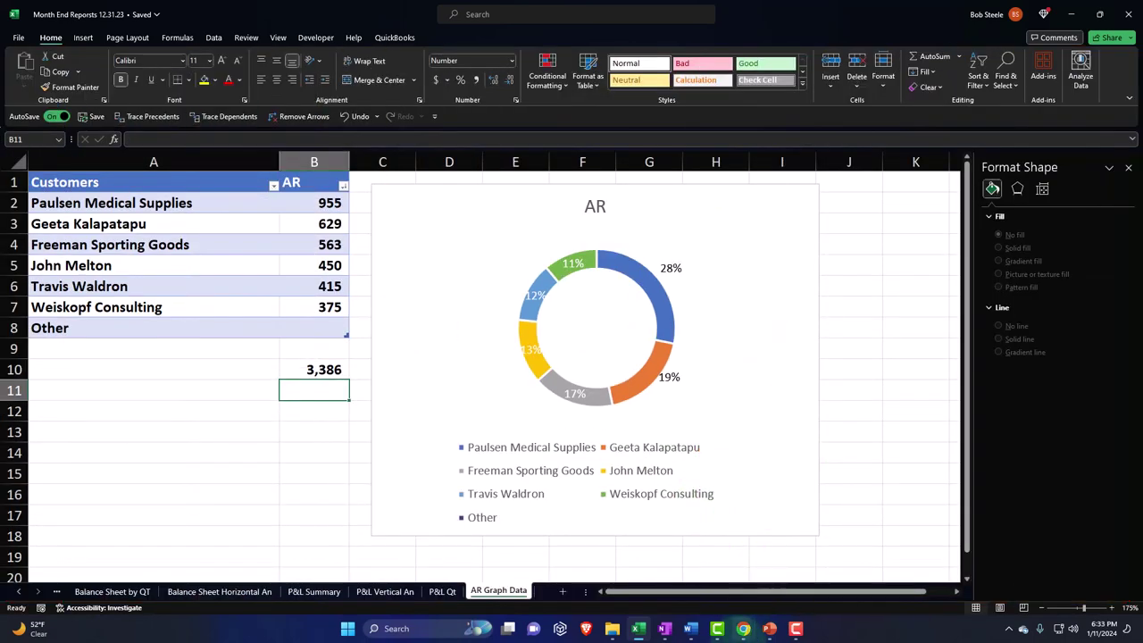
# Check the QuickBooks report total, enter 5,282 in B11 of the AR sheet, and subtract B11 from B10 in B12
pyautogui.moveTo(743, 628)
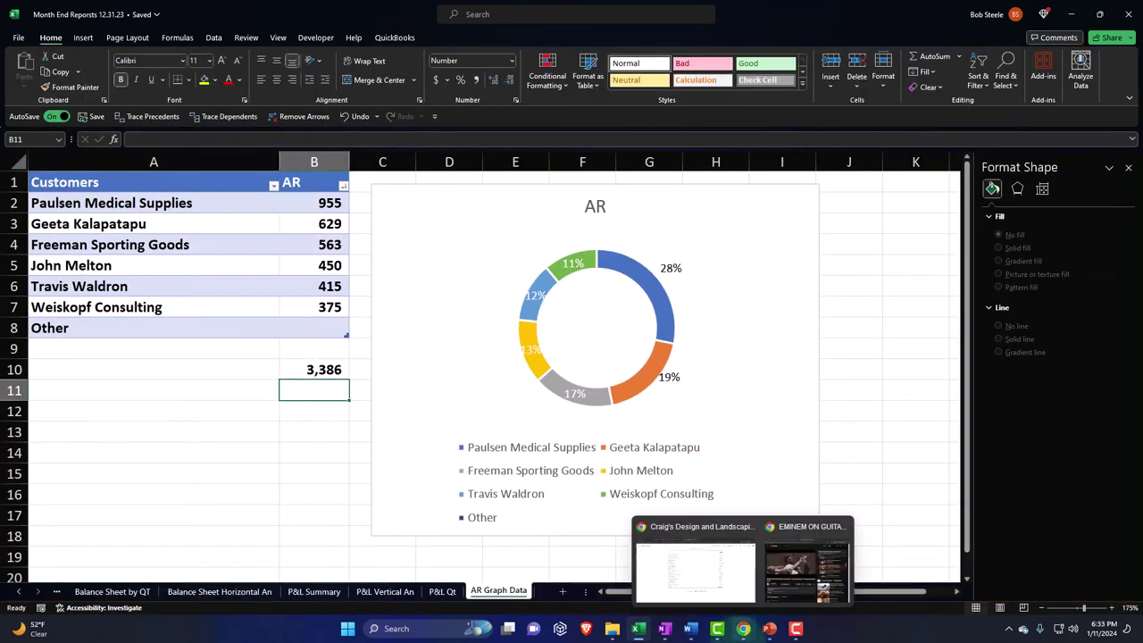
pyautogui.click(721, 576)
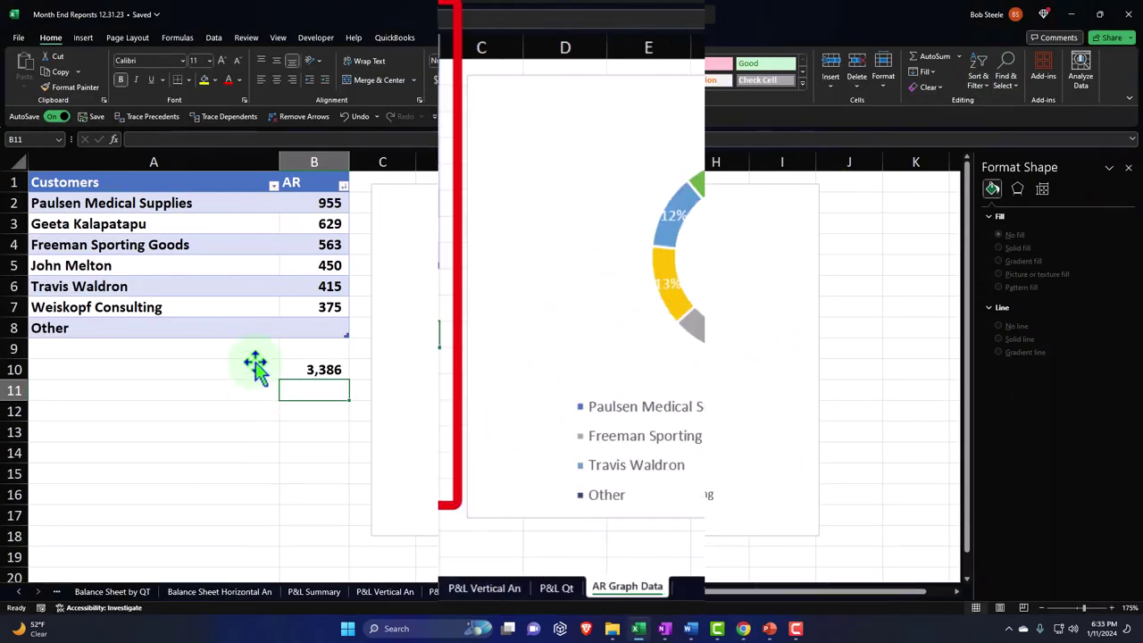
pyautogui.write('528')
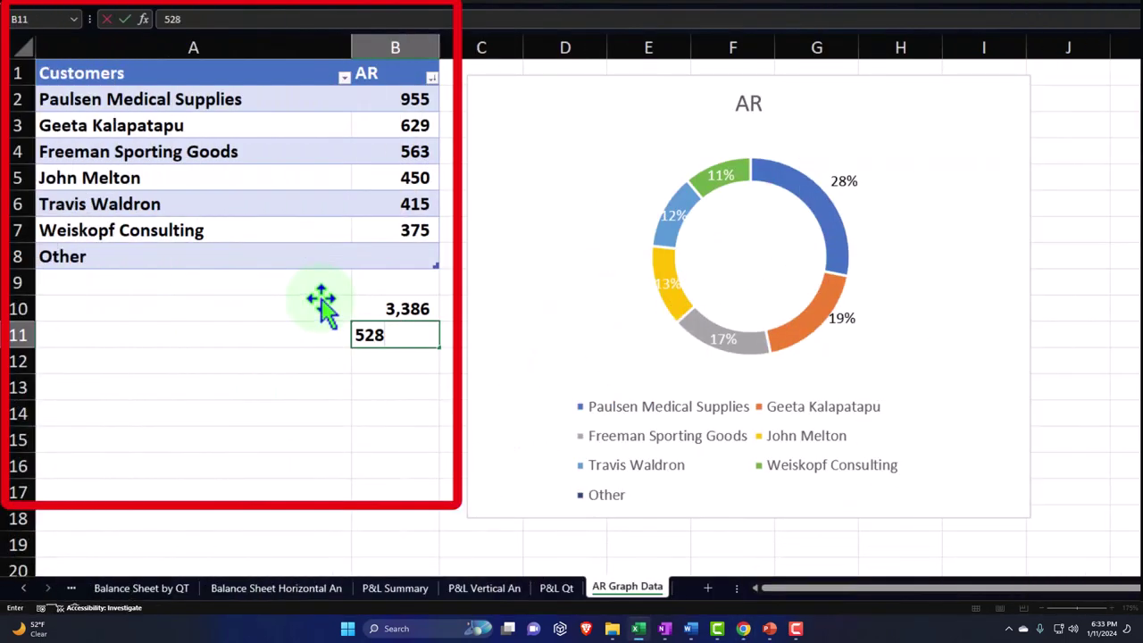
pyautogui.press('Return')
pyautogui.write('+')
pyautogui.press('Up')
pyautogui.press('Up')
pyautogui.write('-')
pyautogui.press('Up')
pyautogui.press('Return')
# Enter 1,896 as the Other balance in B8
pyautogui.press('Up')
pyautogui.press('Up')
pyautogui.press('Up')
pyautogui.press('Up')
pyautogui.press('Up')
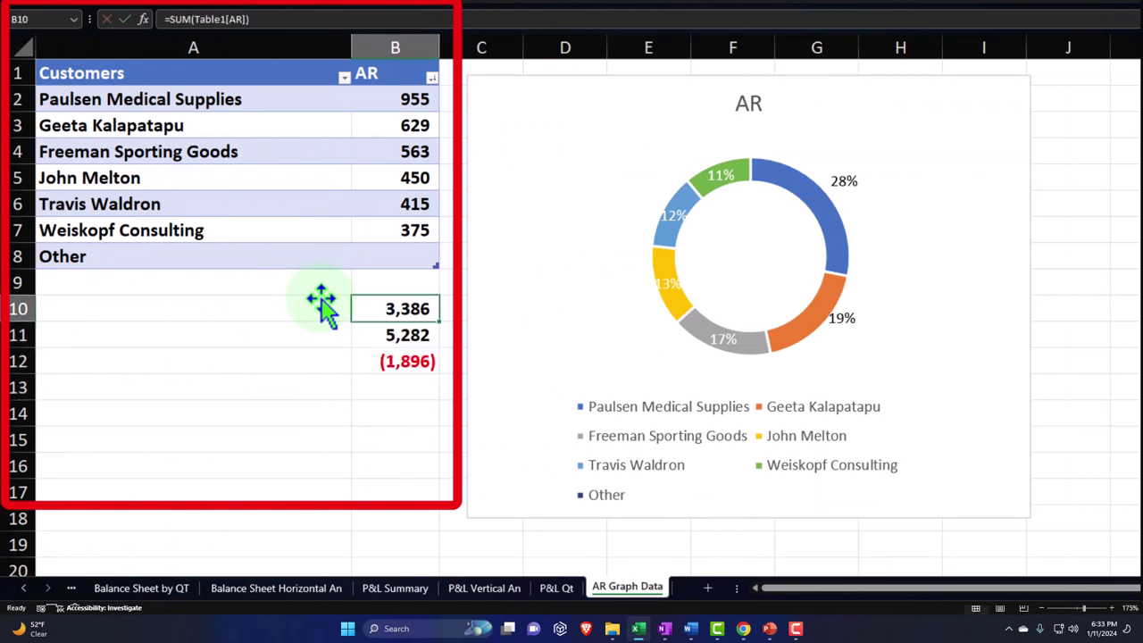
pyautogui.write('1,896')
pyautogui.press('Return')
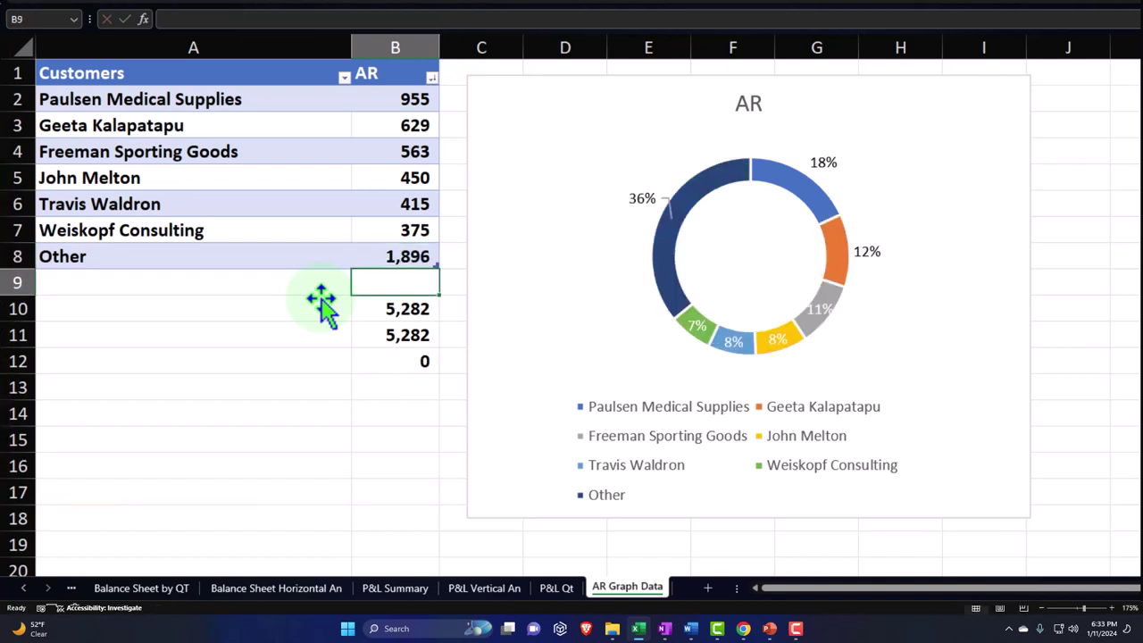
# Move the doughnut chart farther from the table and delete the check figures in B10:B12
pyautogui.moveTo(498, 108); pyautogui.dragTo(609, 95)
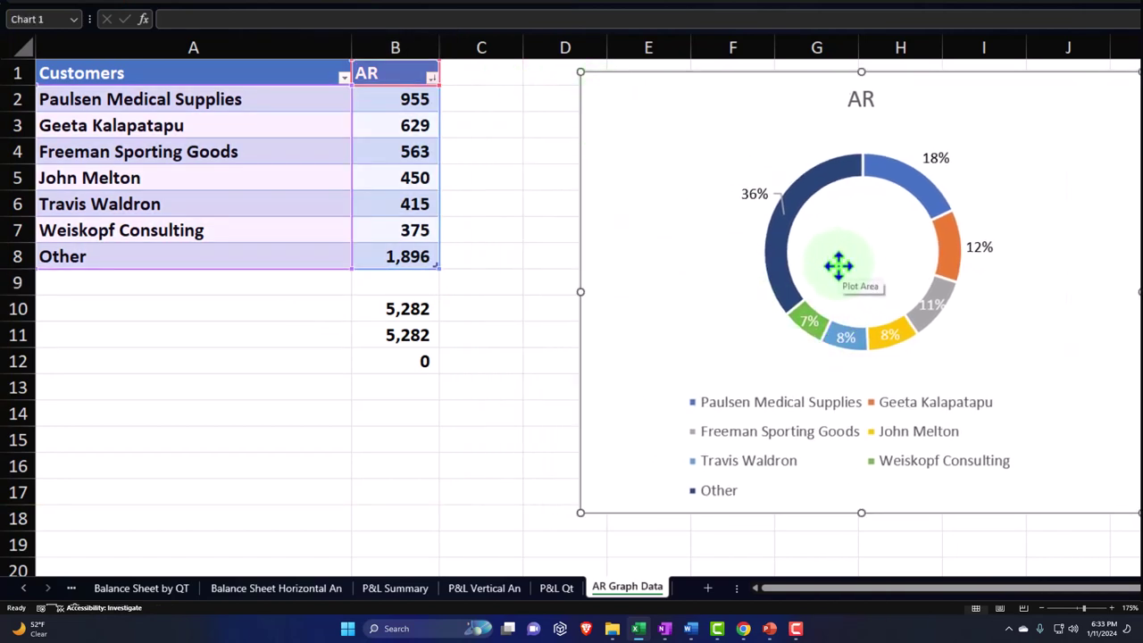
pyautogui.moveTo(421, 303); pyautogui.dragTo(425, 361)
pyautogui.press('Delete')
# Add a total row to the customer table, keeping Sum as the AR column's total function
pyautogui.click(301, 265)
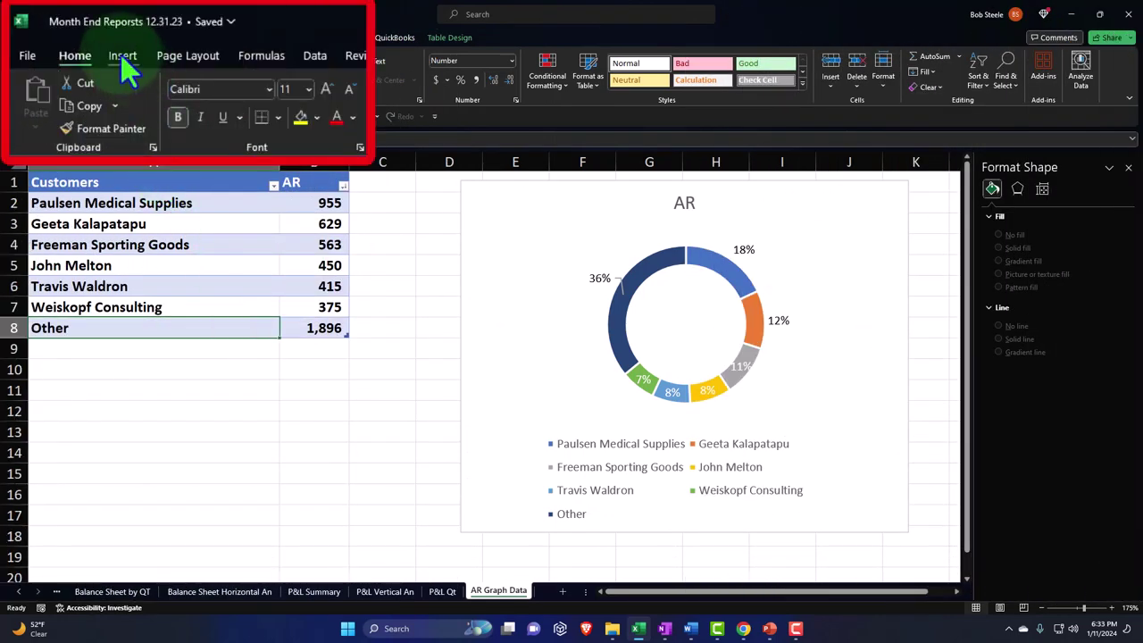
pyautogui.click(121, 54)
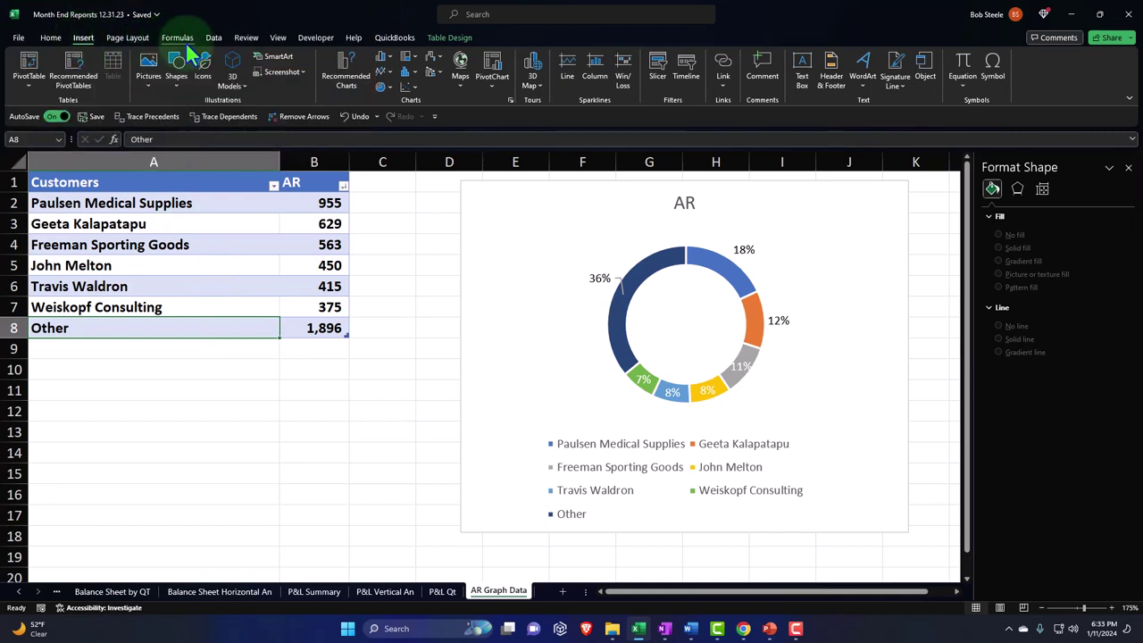
pyautogui.click(449, 39)
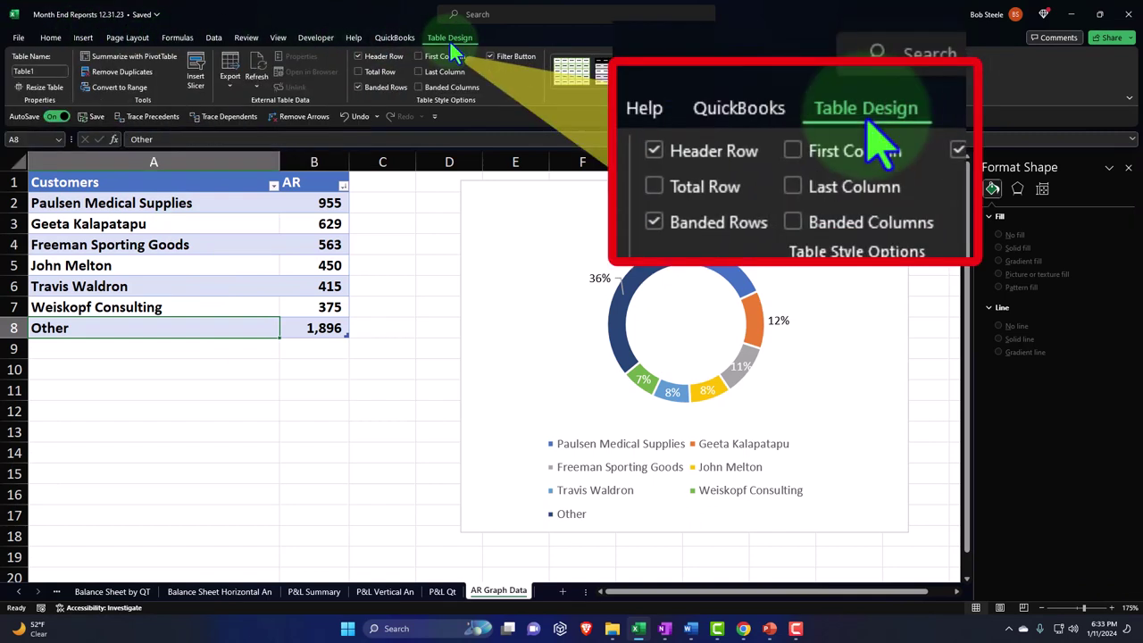
pyautogui.click(358, 71)
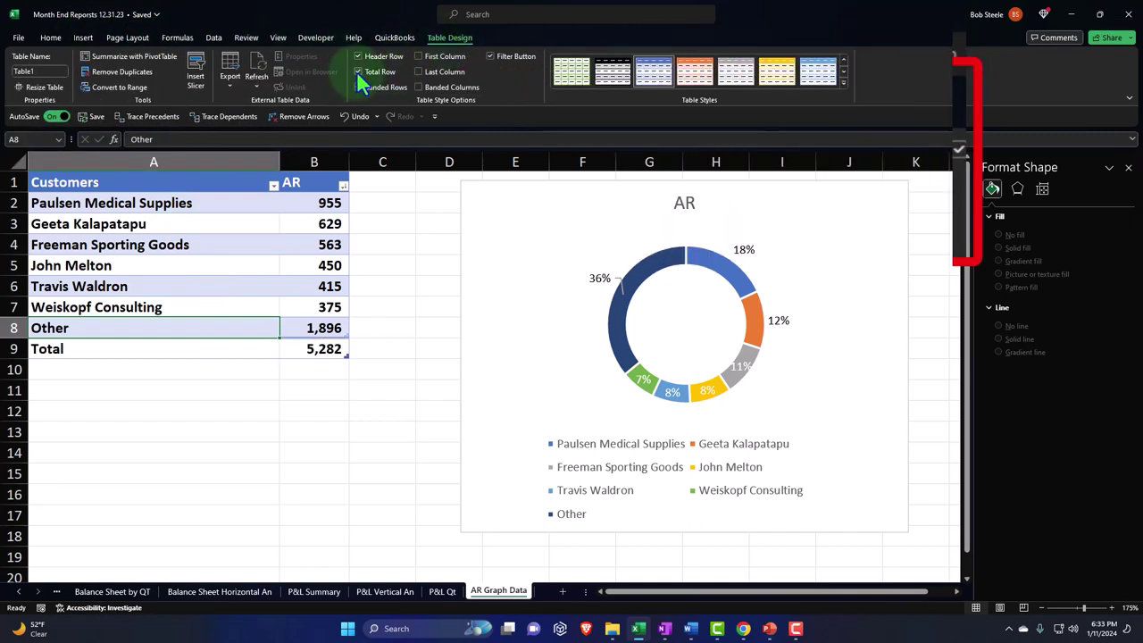
pyautogui.click(335, 349)
pyautogui.click(355, 354)
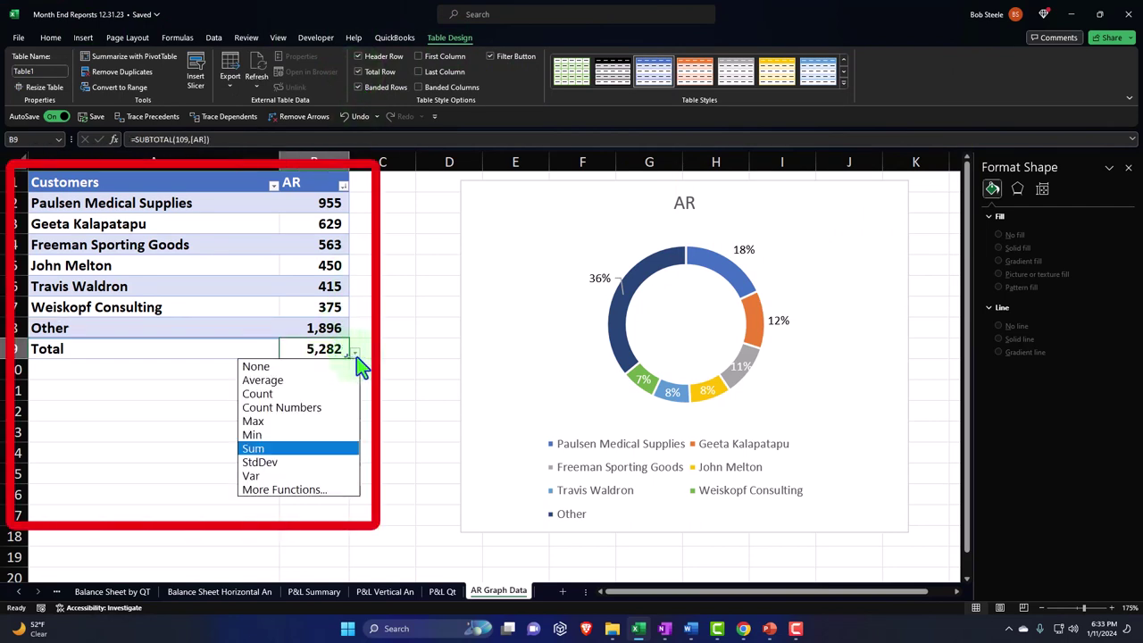
pyautogui.click(356, 354)
# Add a table column headed "% Total" in C1, beside the AR column
pyautogui.click(380, 189)
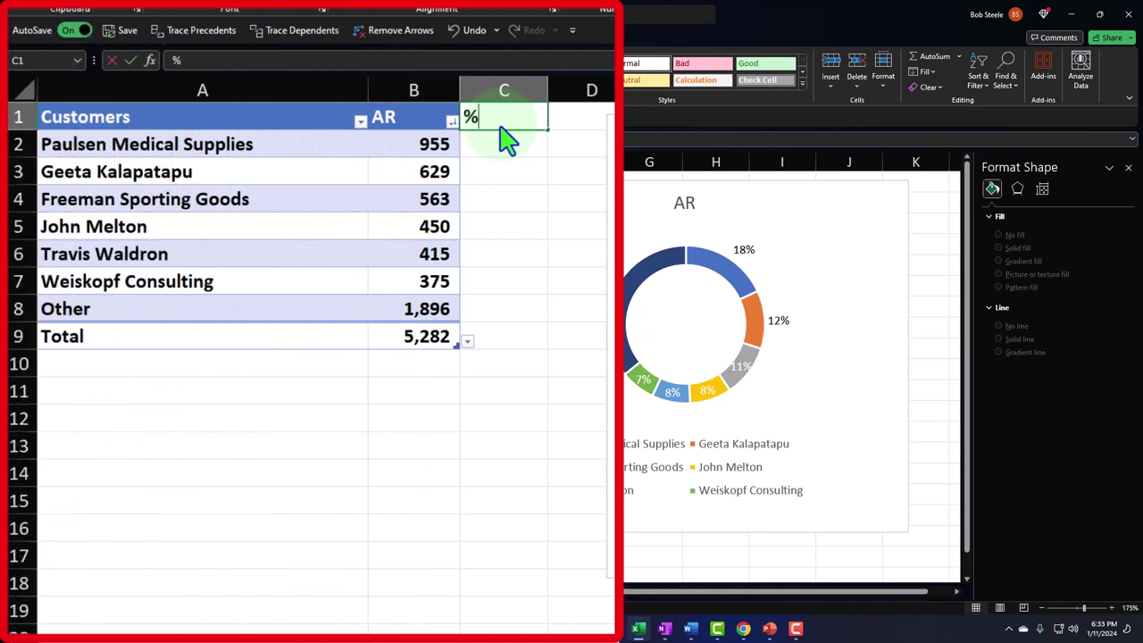
pyautogui.write('% Total')
pyautogui.press('Return')
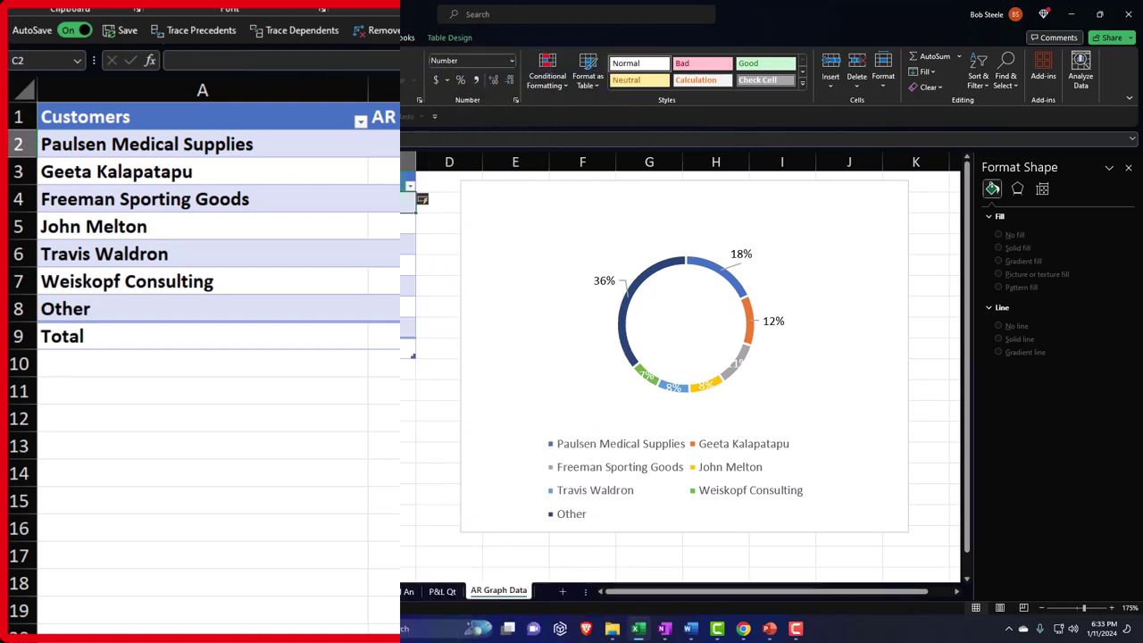
pyautogui.click(621, 322)
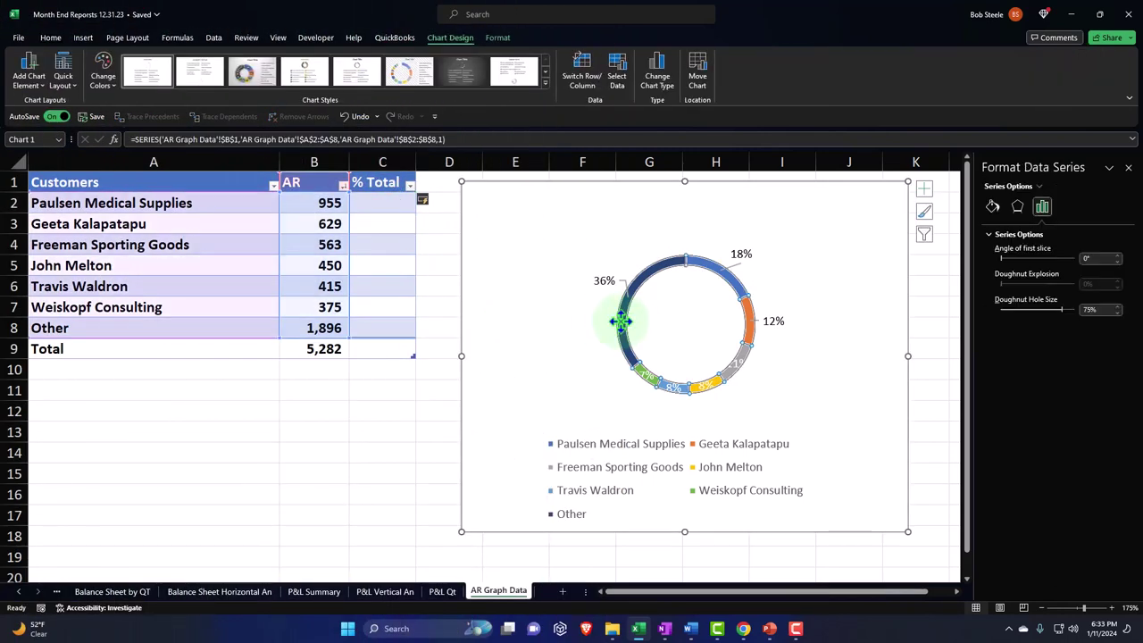
pyautogui.click(526, 336)
pyautogui.click(345, 397)
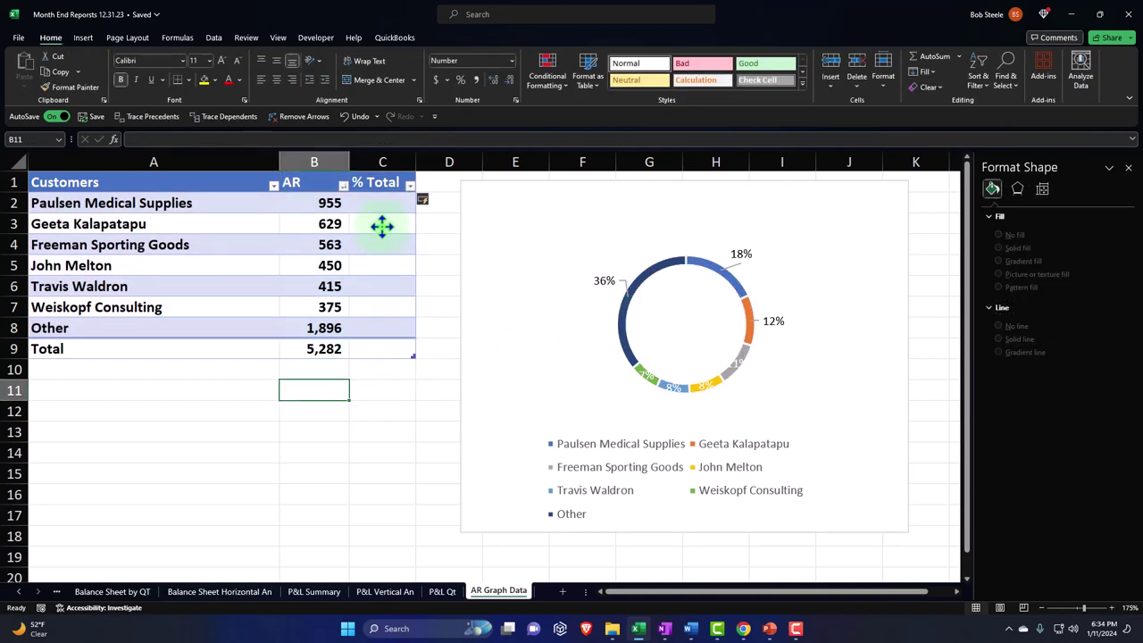
# Fill the % Total column with a formula that divides each customer's AR by the table's AR total
pyautogui.click(374, 205)
pyautogui.write('=[@AR')
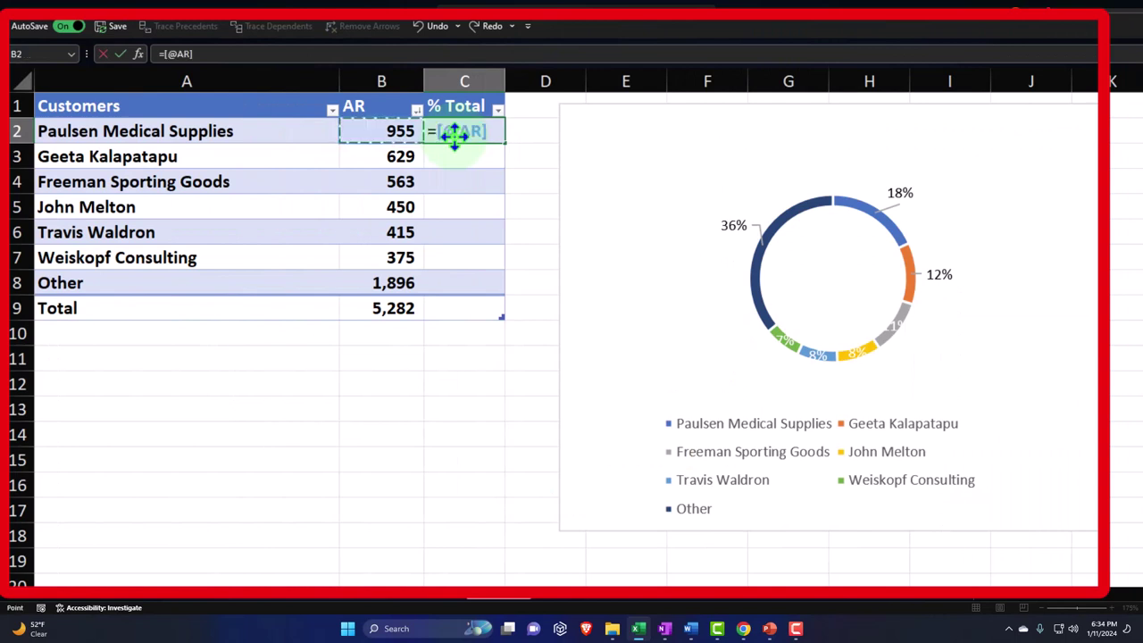
pyautogui.write('/')
pyautogui.press('Down')
pyautogui.press('Down')
pyautogui.press('Down')
pyautogui.press('Down')
pyautogui.press('Down')
pyautogui.press('Down')
pyautogui.press('Down')
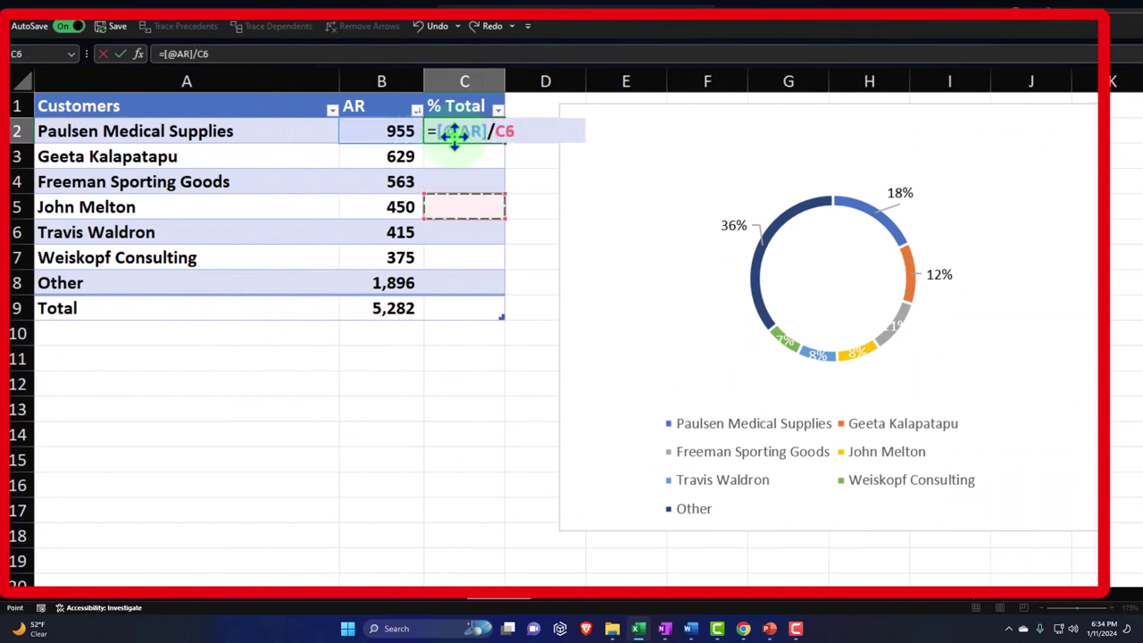
pyautogui.press('Left')
pyautogui.press('Return')
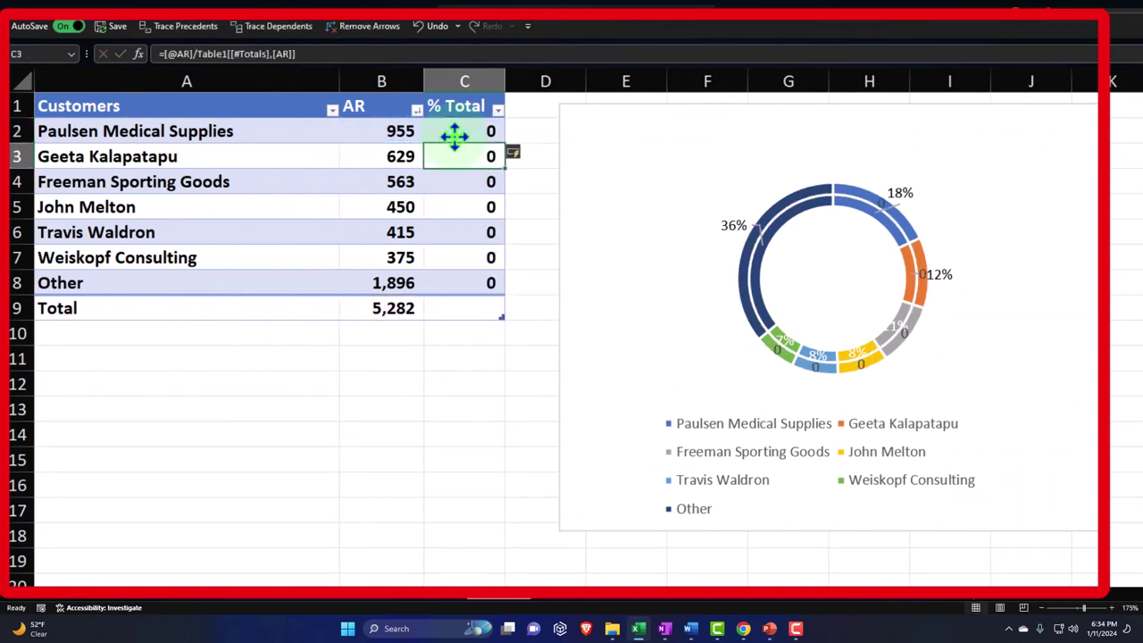
# Format C2:C8 as percentages and set the % Total column's total in C9 to Sum
pyautogui.moveTo(455, 134); pyautogui.dragTo(455, 275)
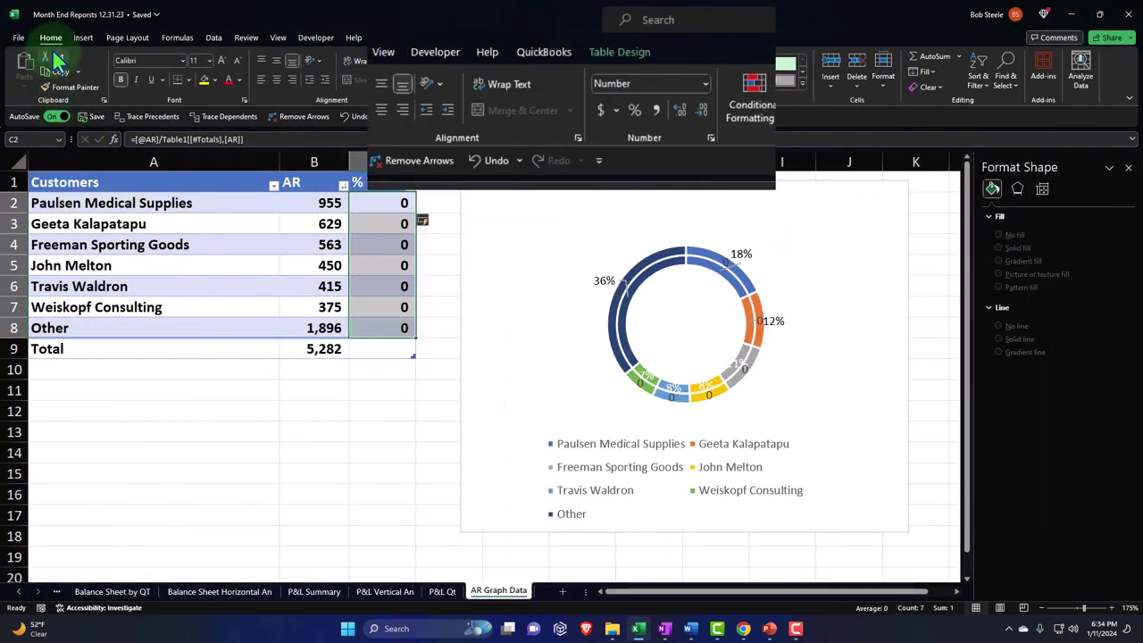
pyautogui.click(633, 111)
pyautogui.click(399, 348)
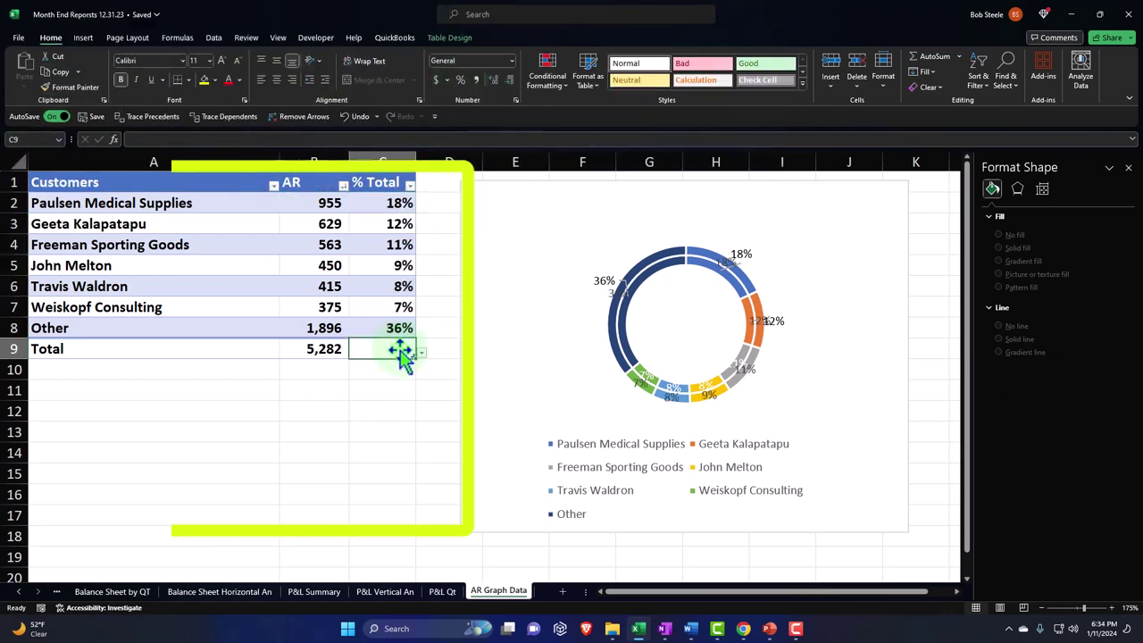
pyautogui.click(422, 355)
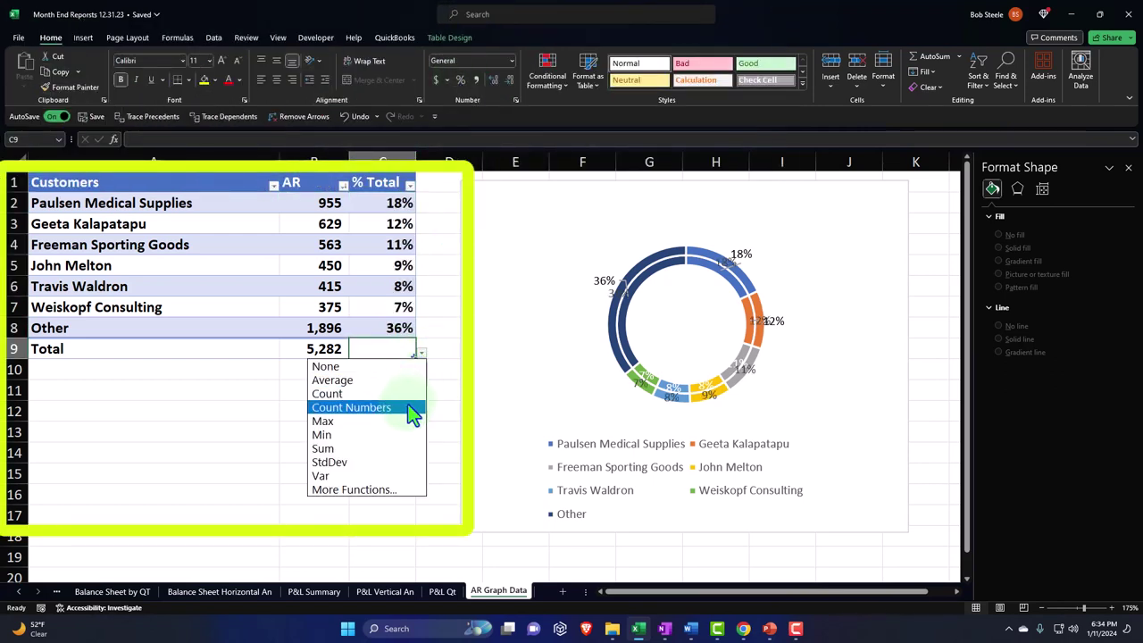
pyautogui.click(399, 448)
pyautogui.click(399, 455)
# Shrink the doughnut chart's data range to the AR column only, excluding the % Total series
pyautogui.click(615, 335)
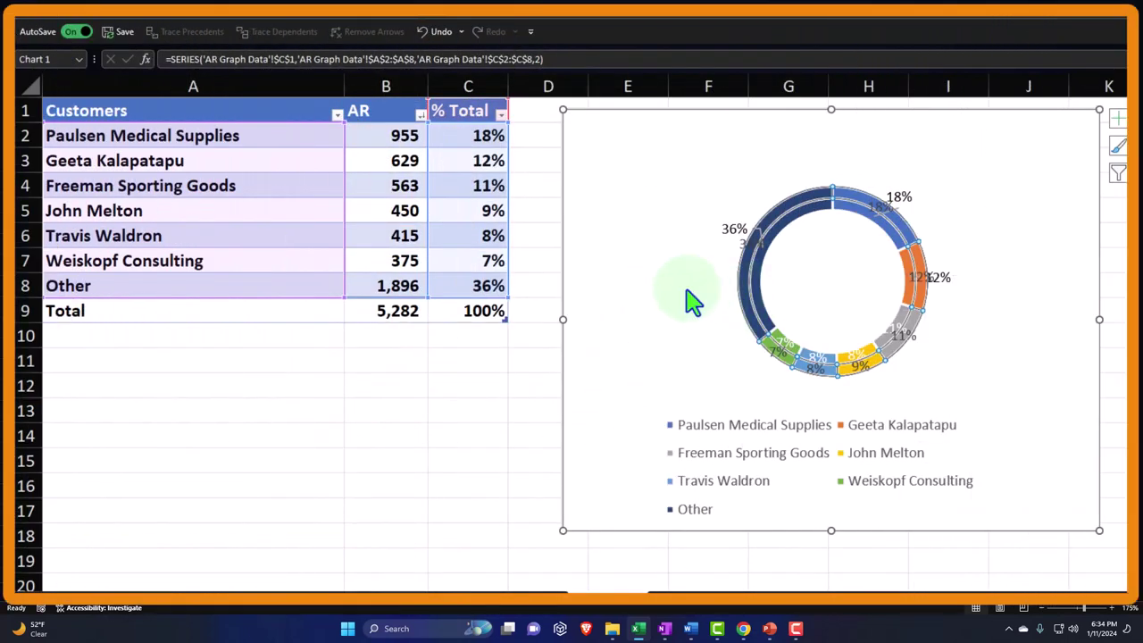
pyautogui.click(614, 223)
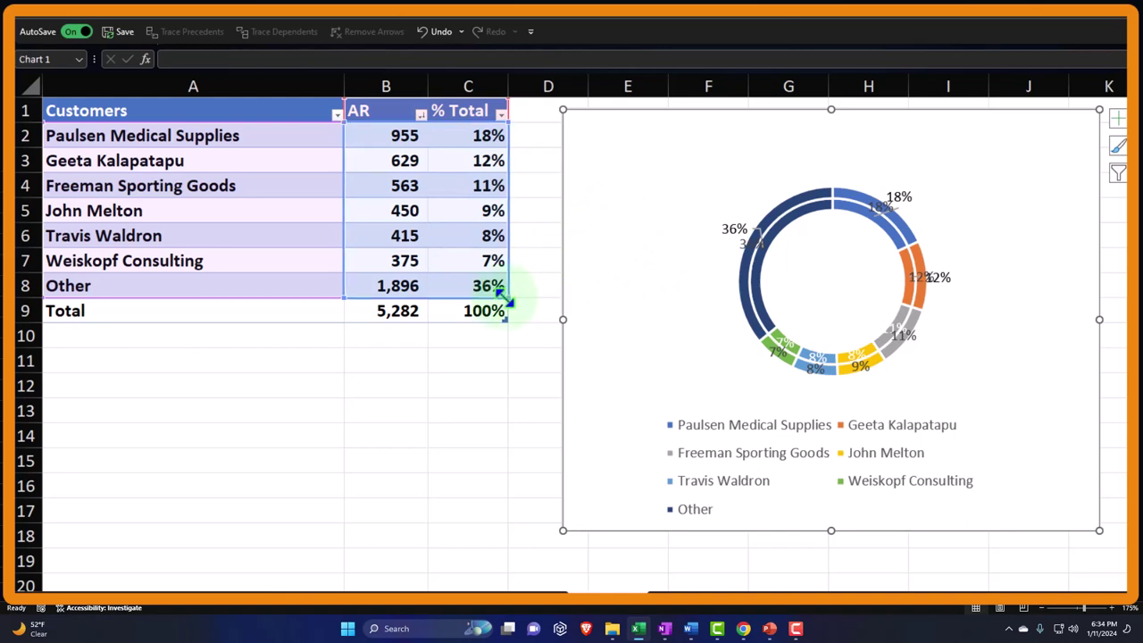
pyautogui.moveTo(500, 299); pyautogui.dragTo(442, 301)
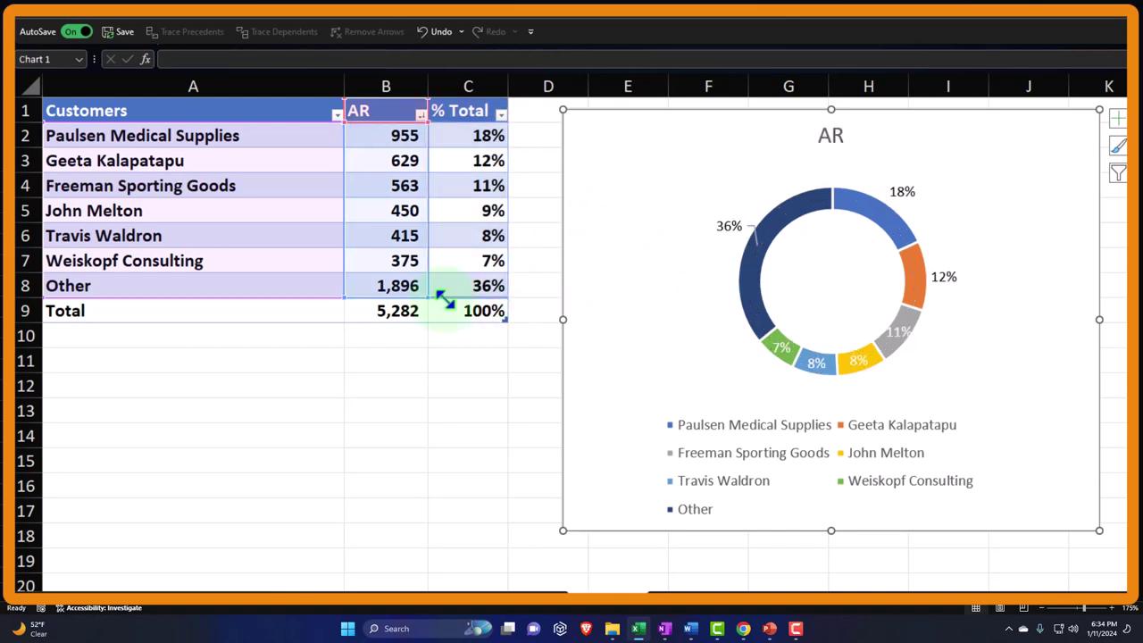
pyautogui.click(471, 404)
# Compare the % Total values in C2:C5 with the percentage labels on the doughnut chart
pyautogui.click(491, 139)
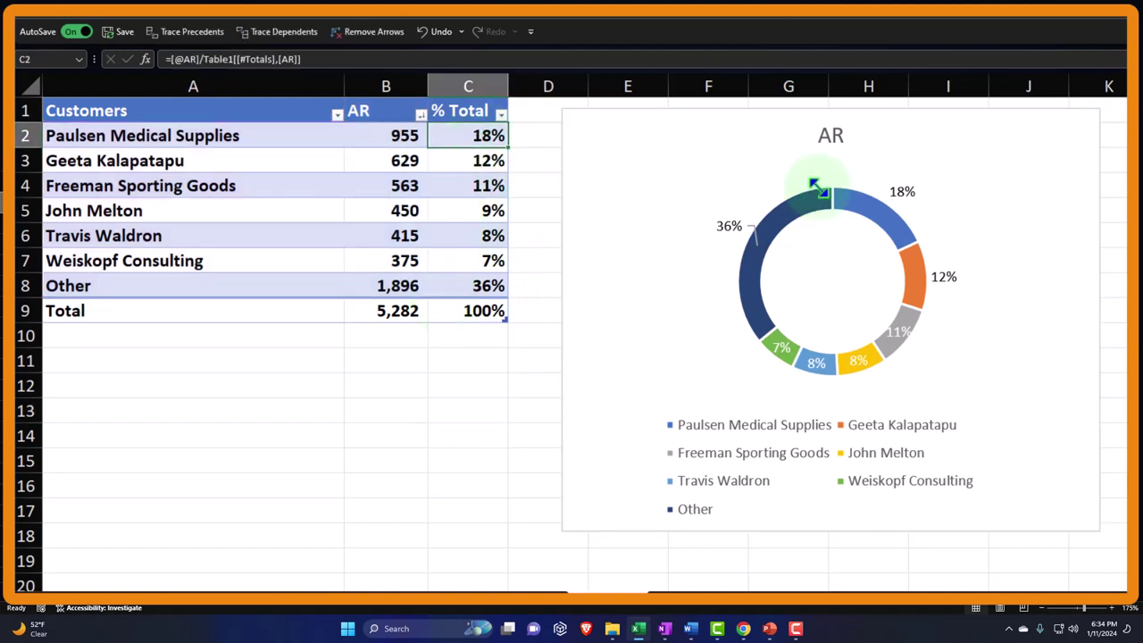
pyautogui.click(498, 167)
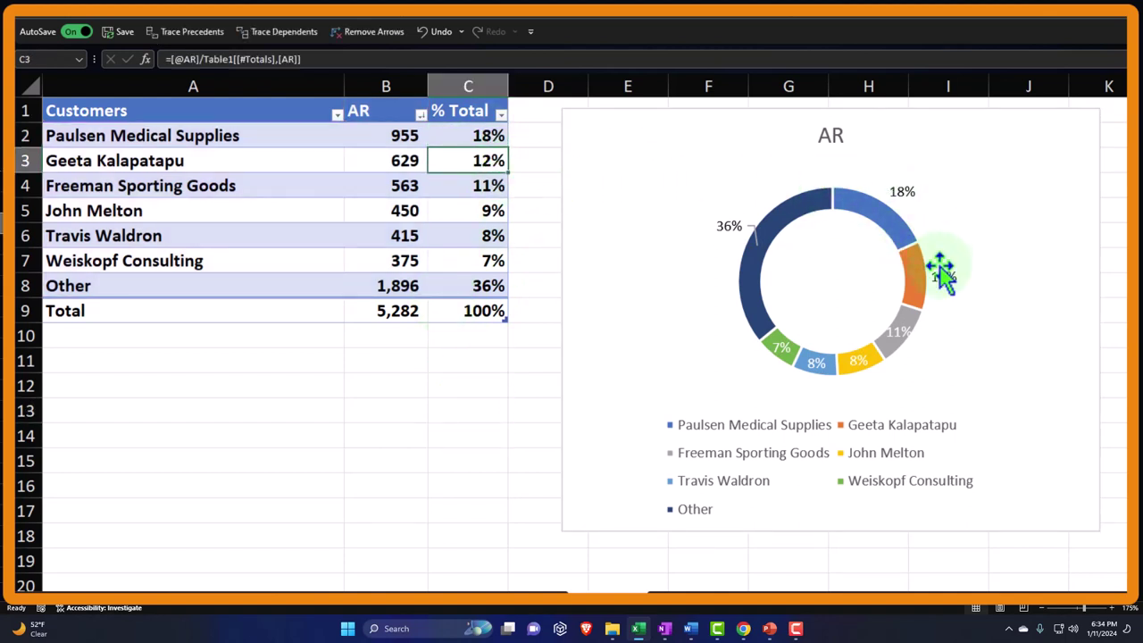
pyautogui.click(496, 185)
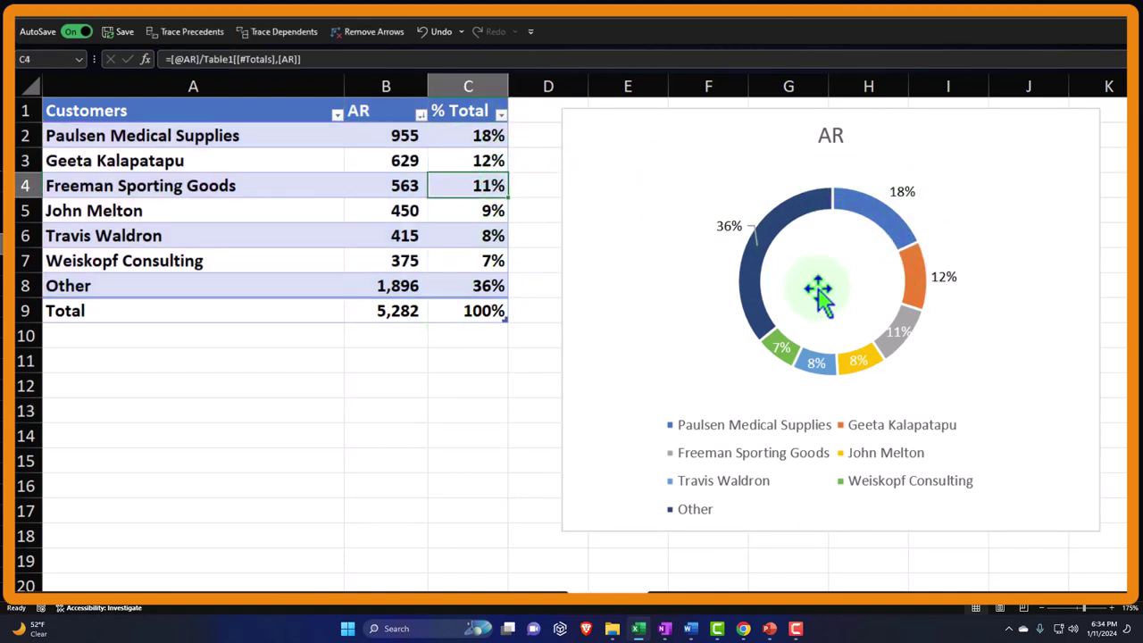
pyautogui.click(497, 215)
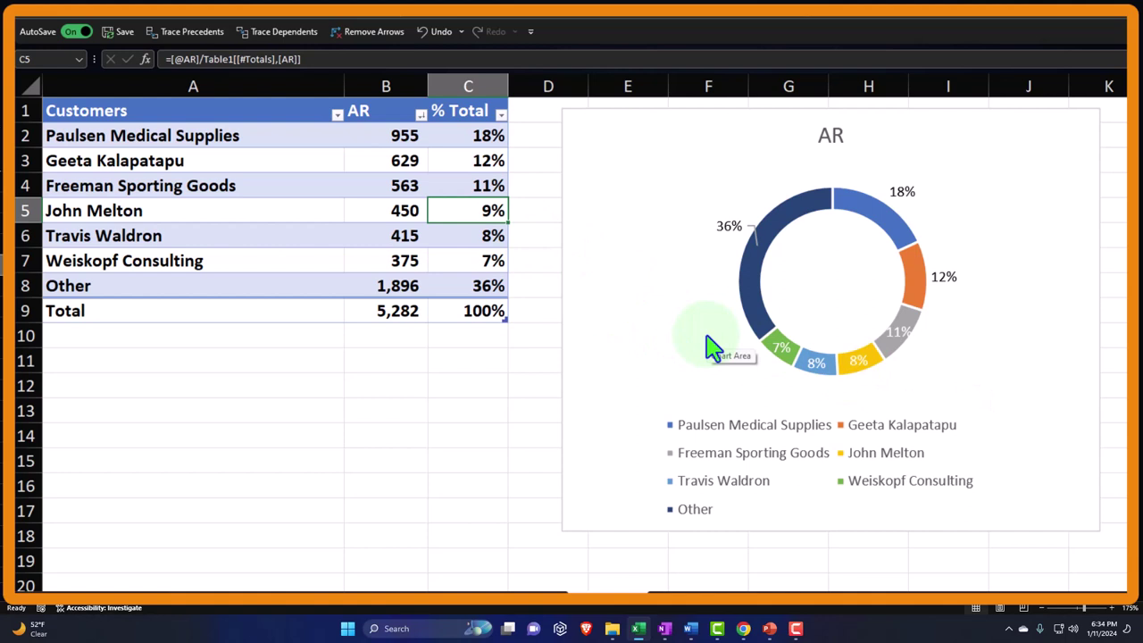
pyautogui.click(456, 442)
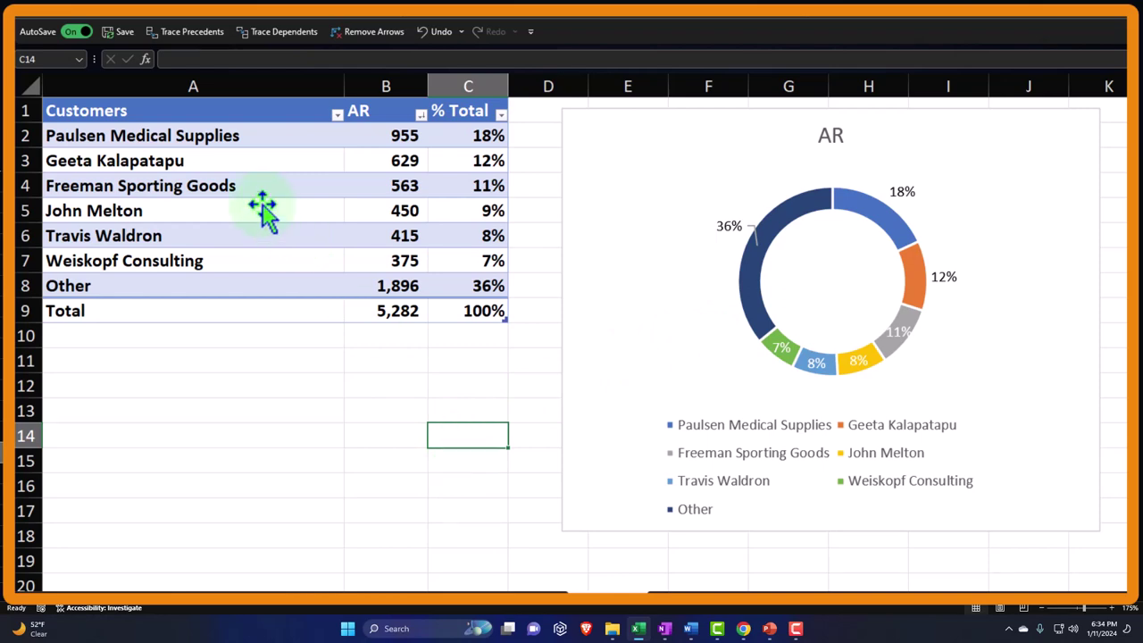
# Try a clustered column chart of the customer balances in A2:B8 and delete it
pyautogui.moveTo(187, 140); pyautogui.dragTo(374, 286)
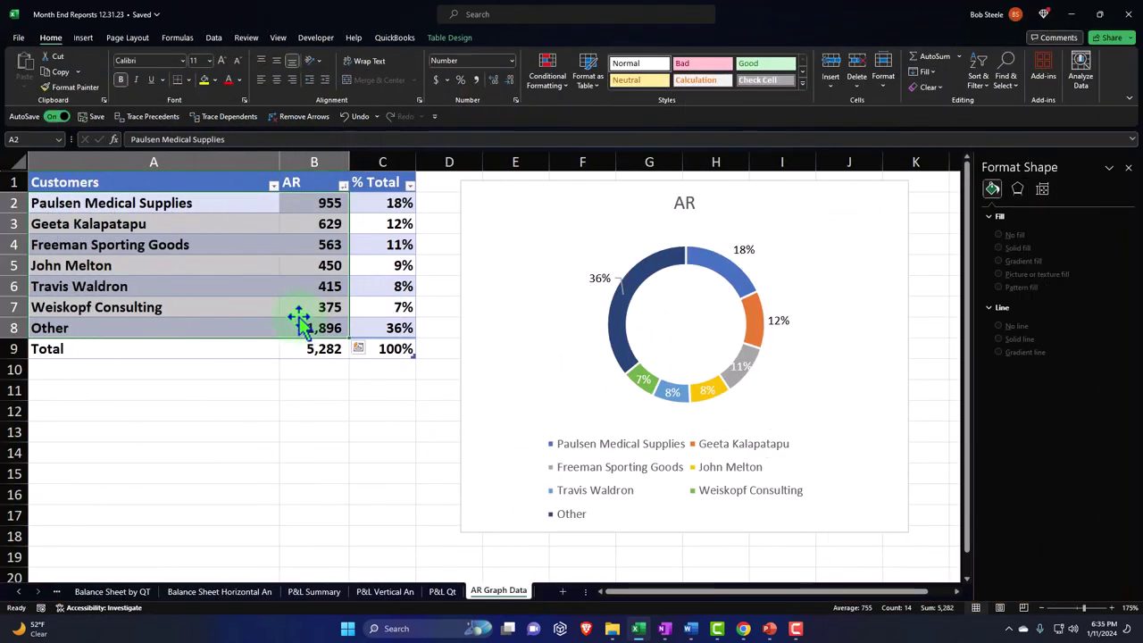
pyautogui.click(82, 37)
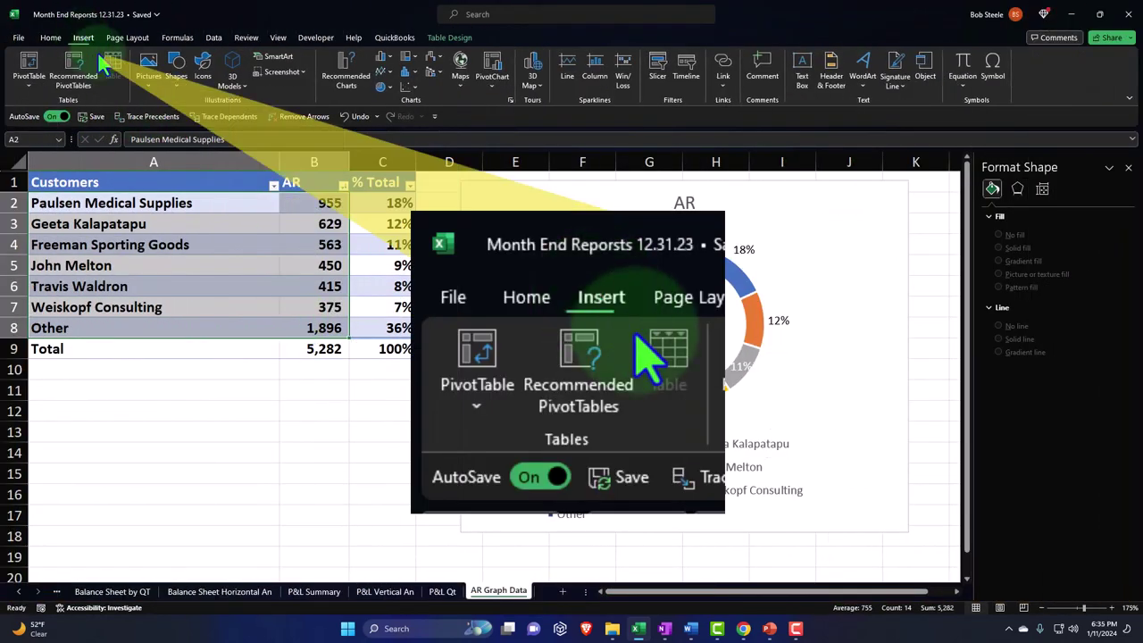
pyautogui.click(386, 57)
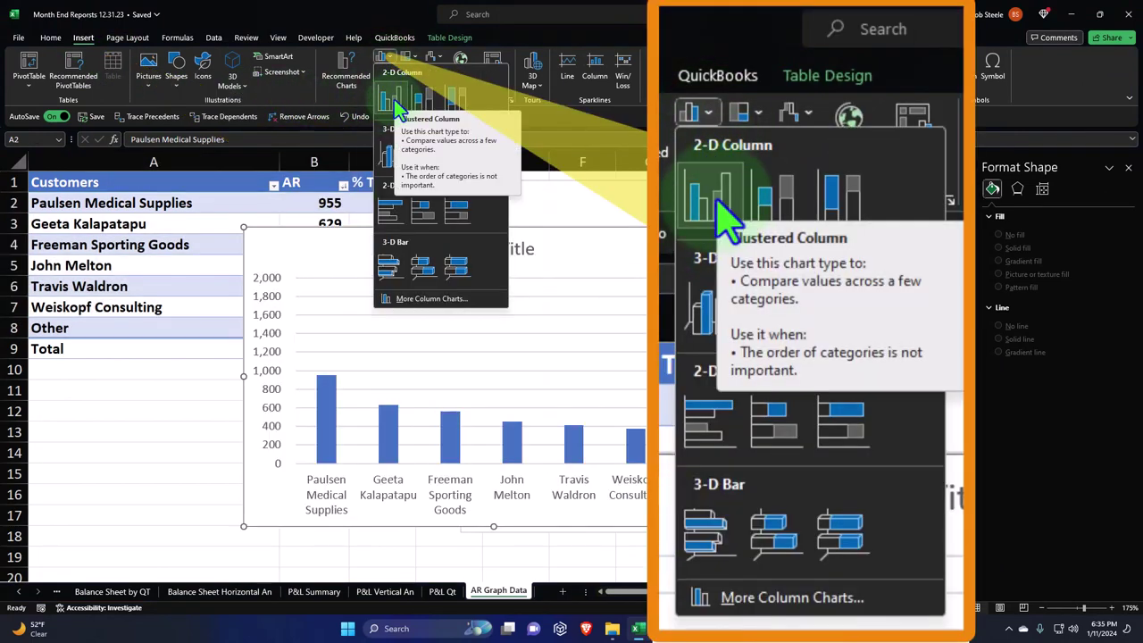
pyautogui.click(397, 106)
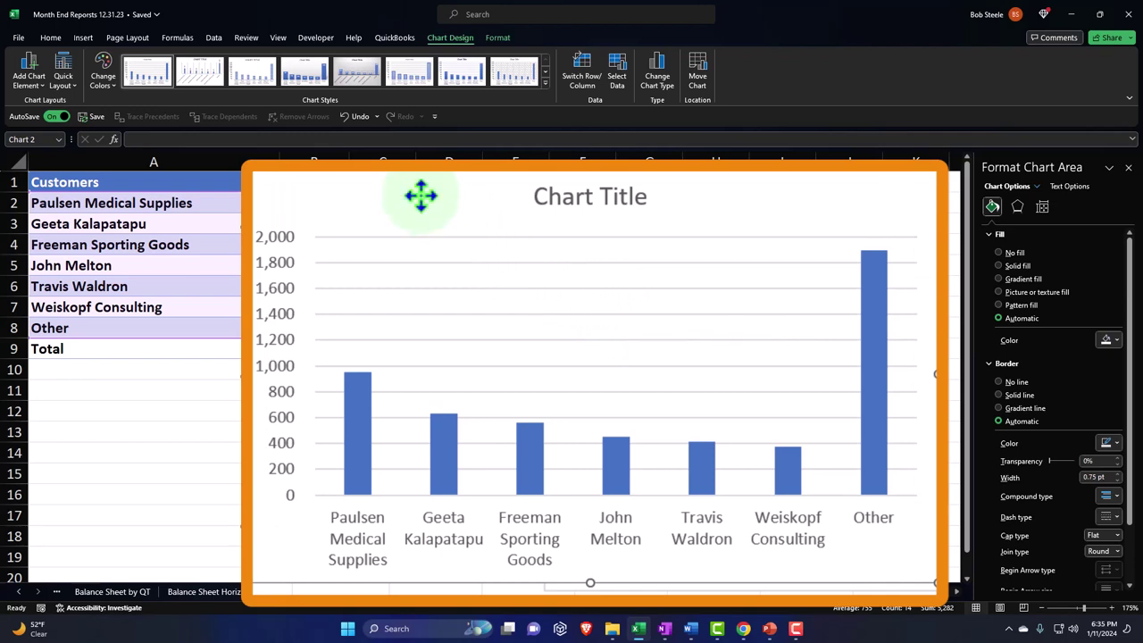
pyautogui.press('Delete')
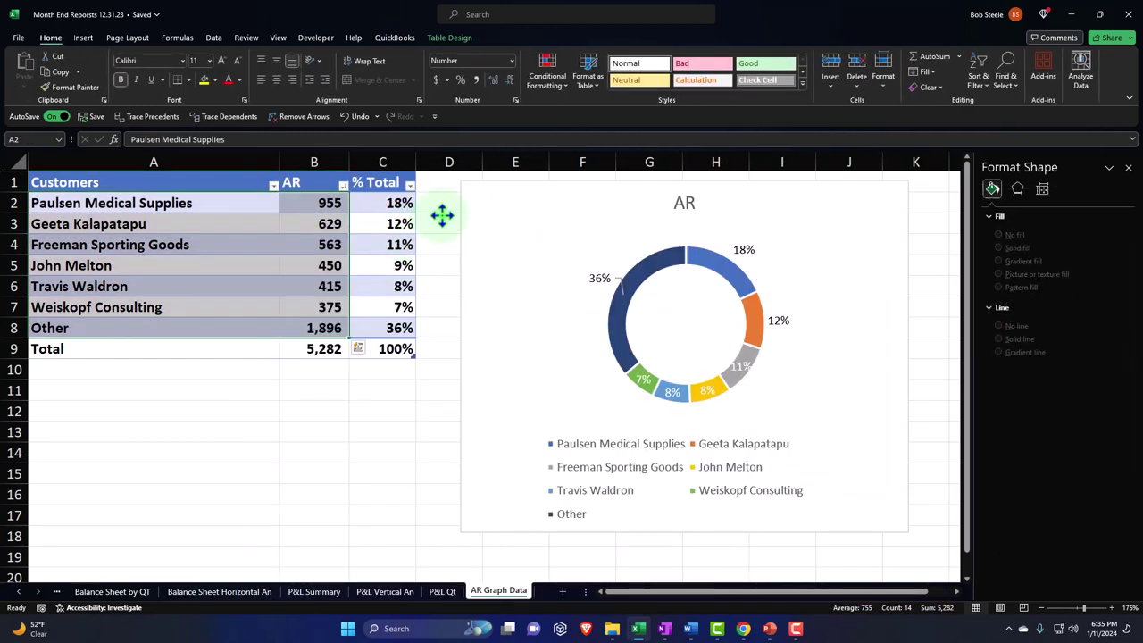
# Insert a funnel chart of the customer balances in A2:B8 from the recommended charts
pyautogui.click(443, 46)
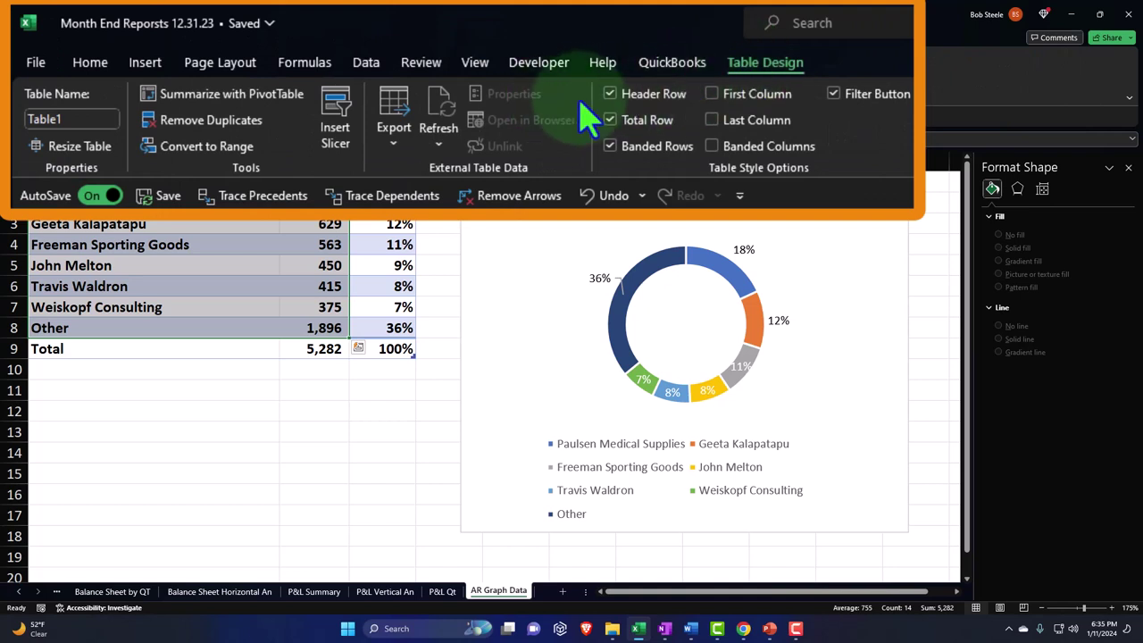
pyautogui.click(142, 64)
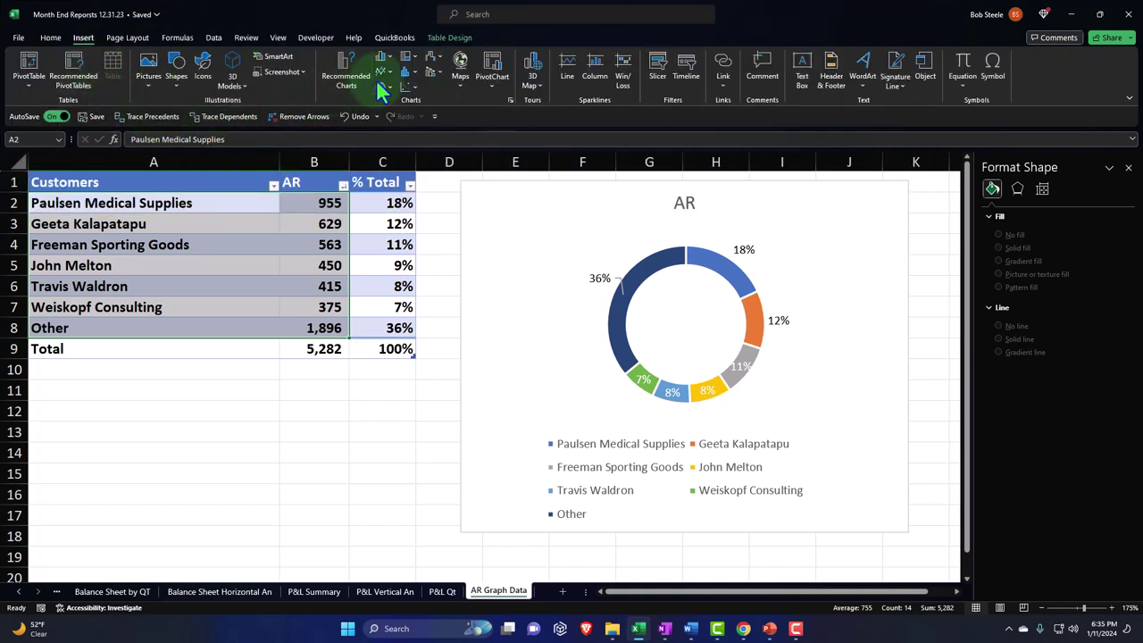
pyautogui.click(384, 59)
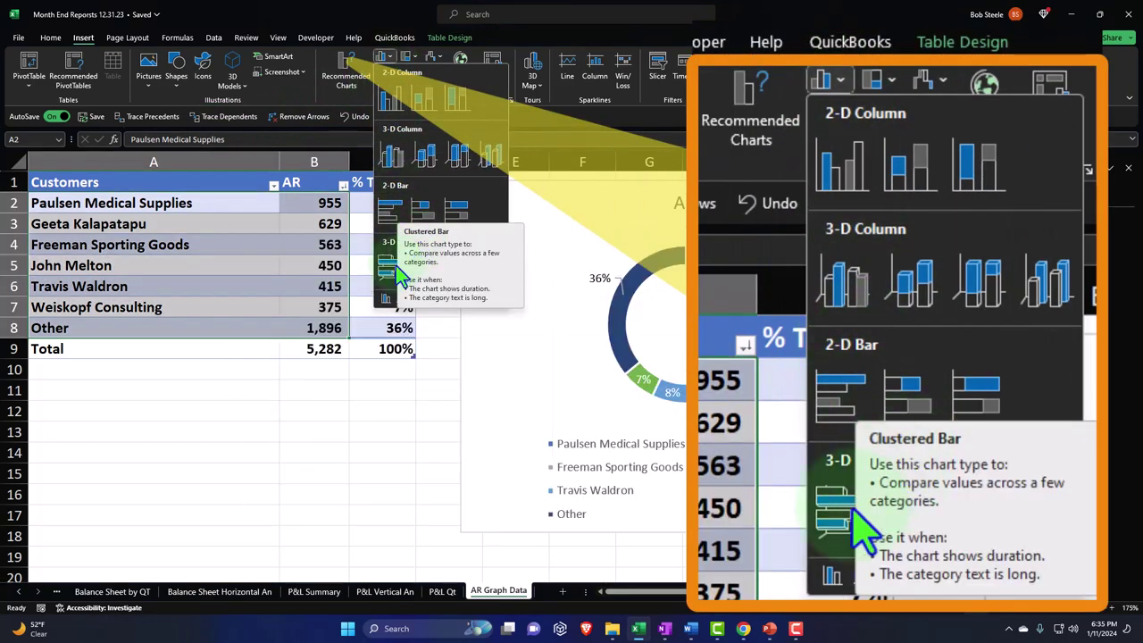
pyautogui.click(382, 57)
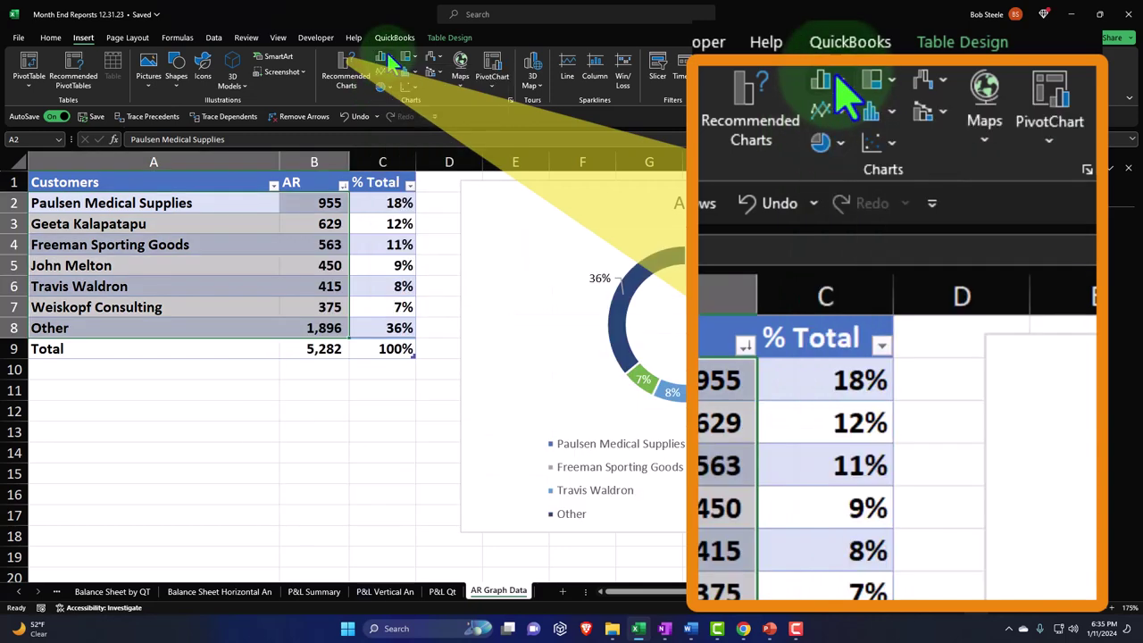
pyautogui.click(351, 76)
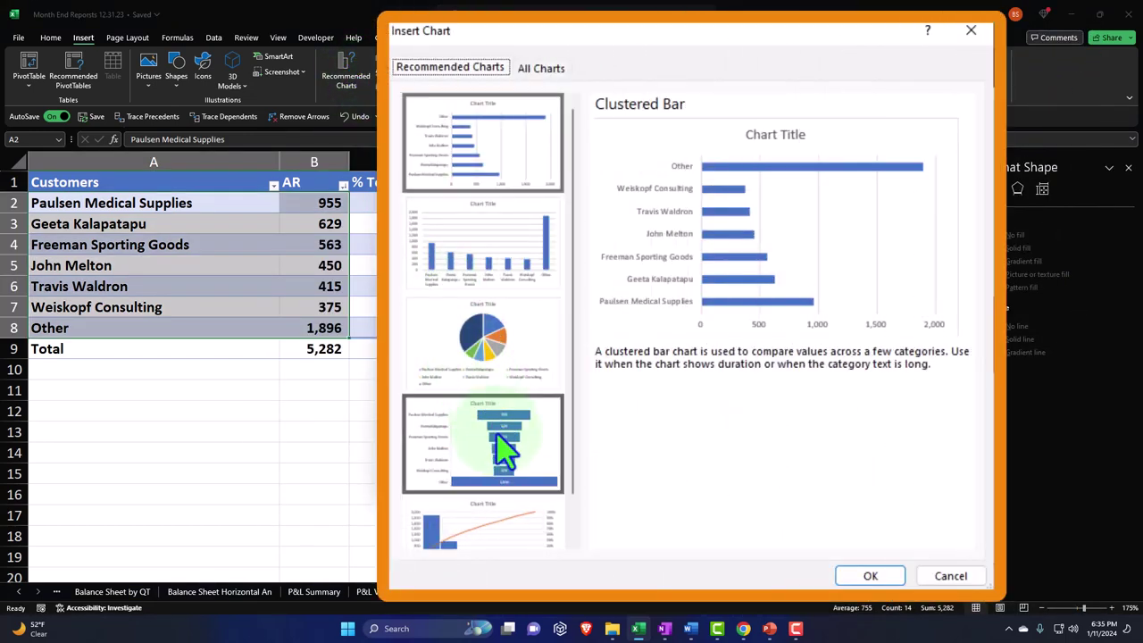
pyautogui.click(498, 438)
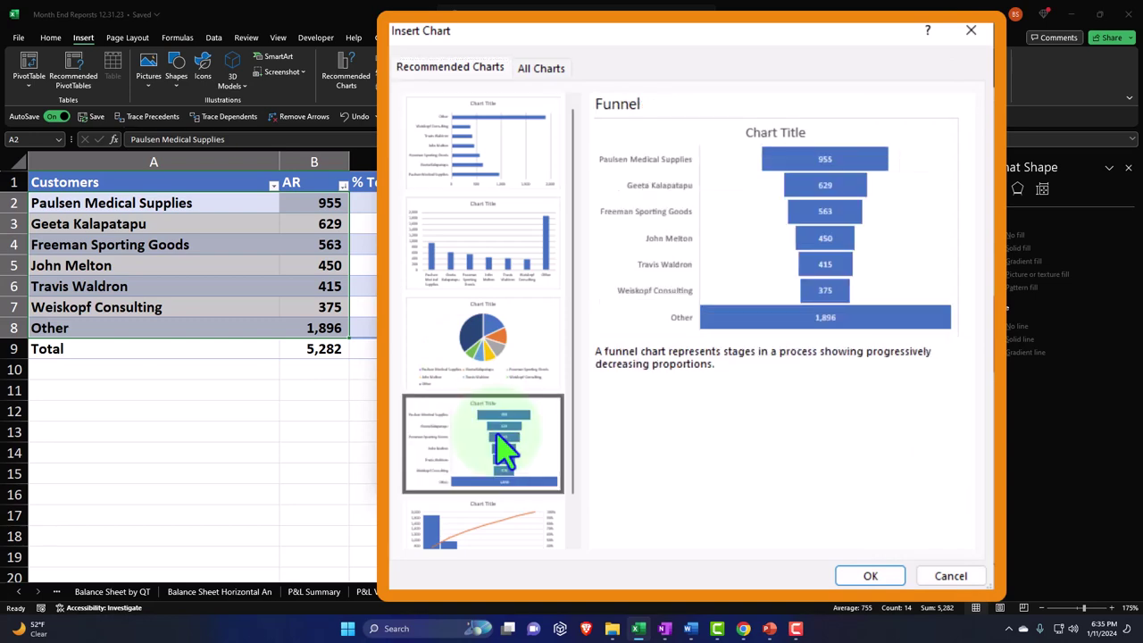
pyautogui.click(672, 474)
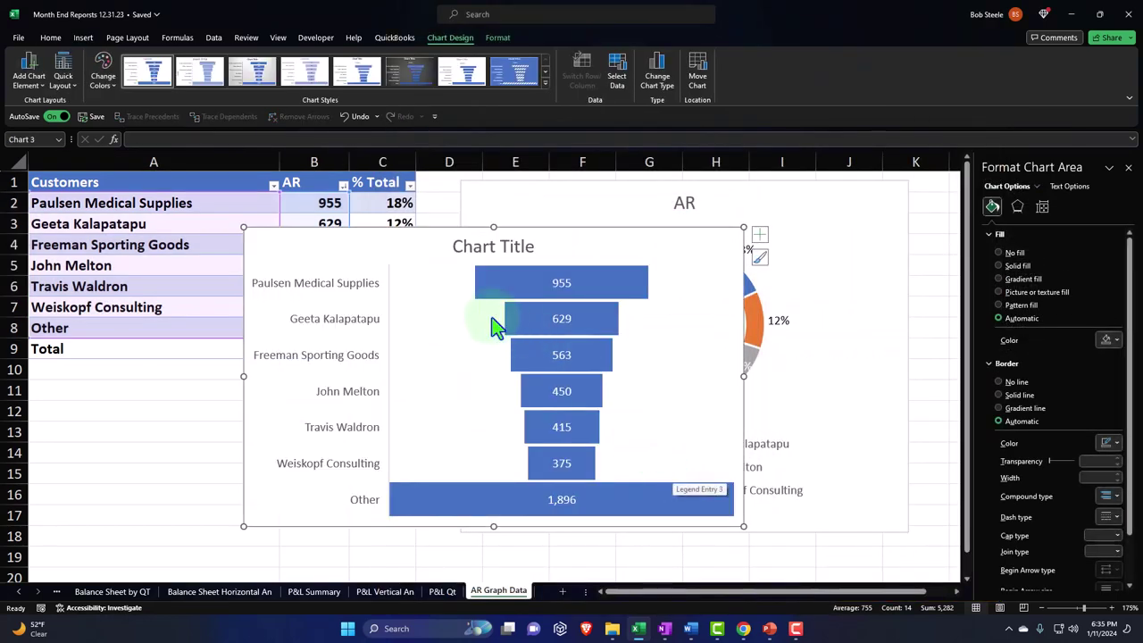
# Move the new funnel chart off the doughnut chart to below the table and title it "AR by Customer"
pyautogui.moveTo(357, 357); pyautogui.dragTo(225, 332)
pyautogui.scroll(-2, 259, 317)
pyautogui.click(344, 332)
pyautogui.moveTo(302, 333); pyautogui.dragTo(370, 331)
pyautogui.write('AR by Customer')
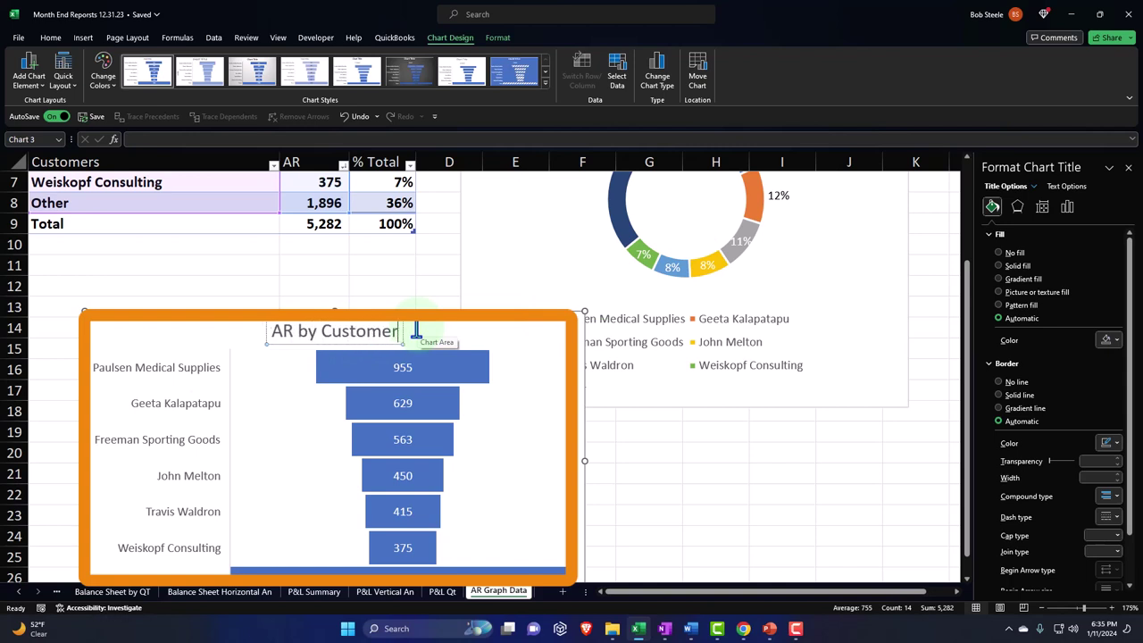
pyautogui.click(242, 245)
# Move the AR by Customer chart directly beneath the doughnut chart, starting at row 19, and check its available chart elements
pyautogui.scroll(-1, 245, 279)
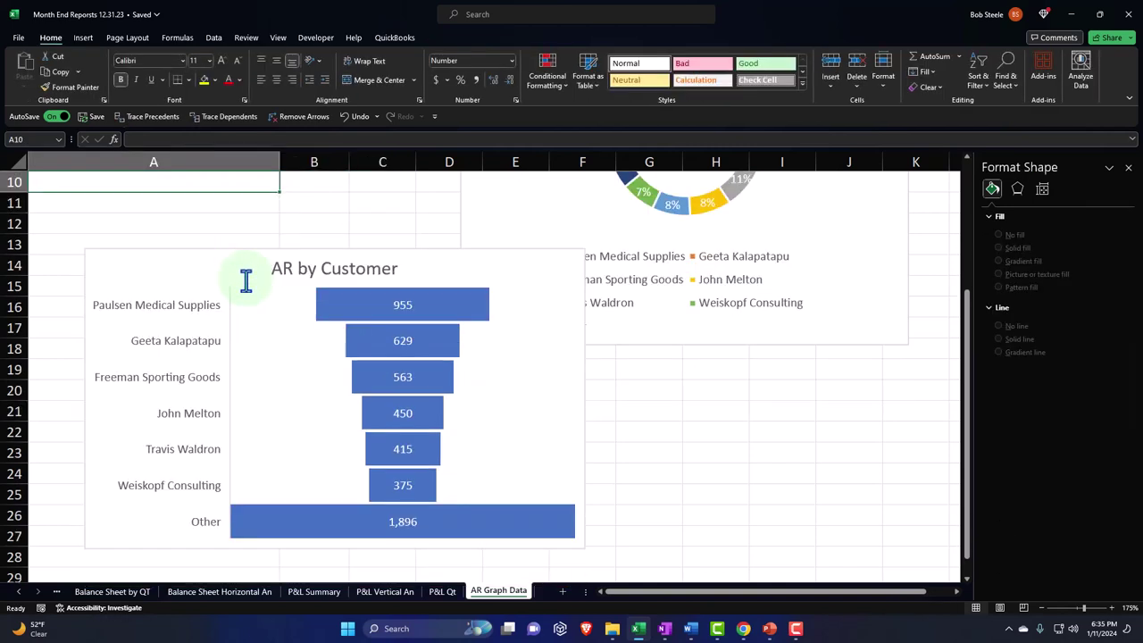
pyautogui.moveTo(223, 263); pyautogui.dragTo(591, 370)
pyautogui.scroll(-2, 614, 395)
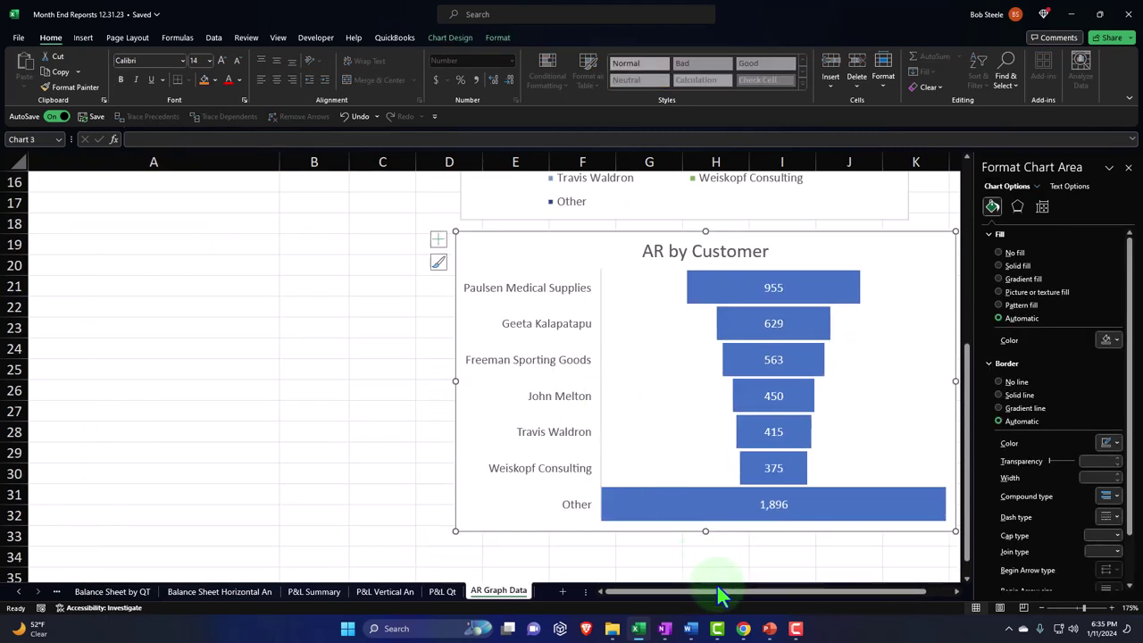
pyautogui.moveTo(723, 596); pyautogui.dragTo(767, 594)
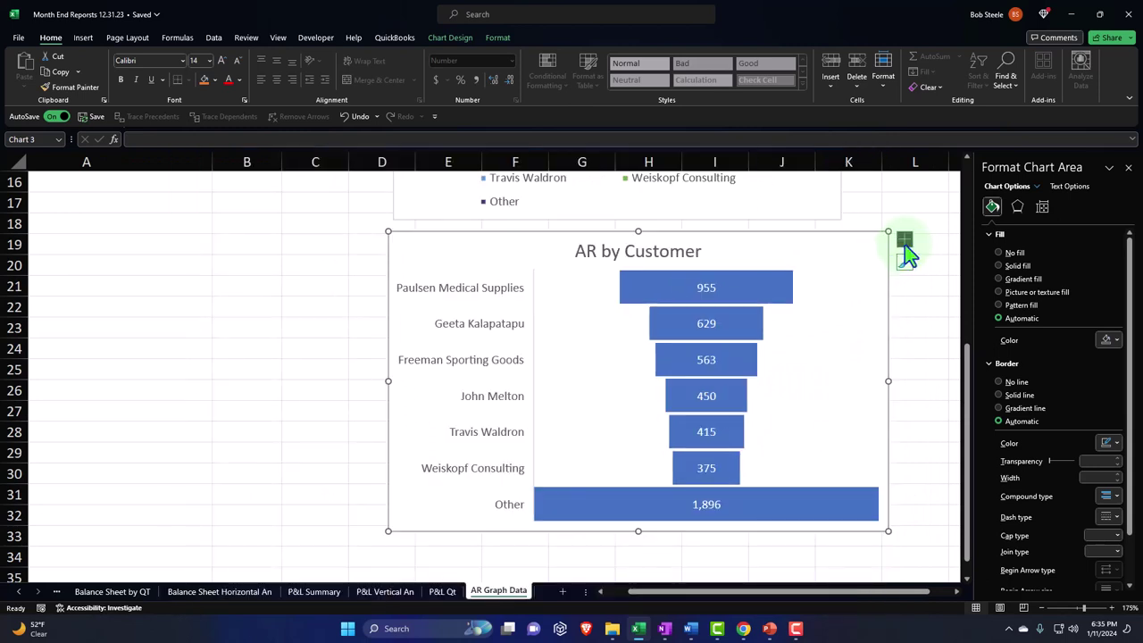
pyautogui.click(905, 243)
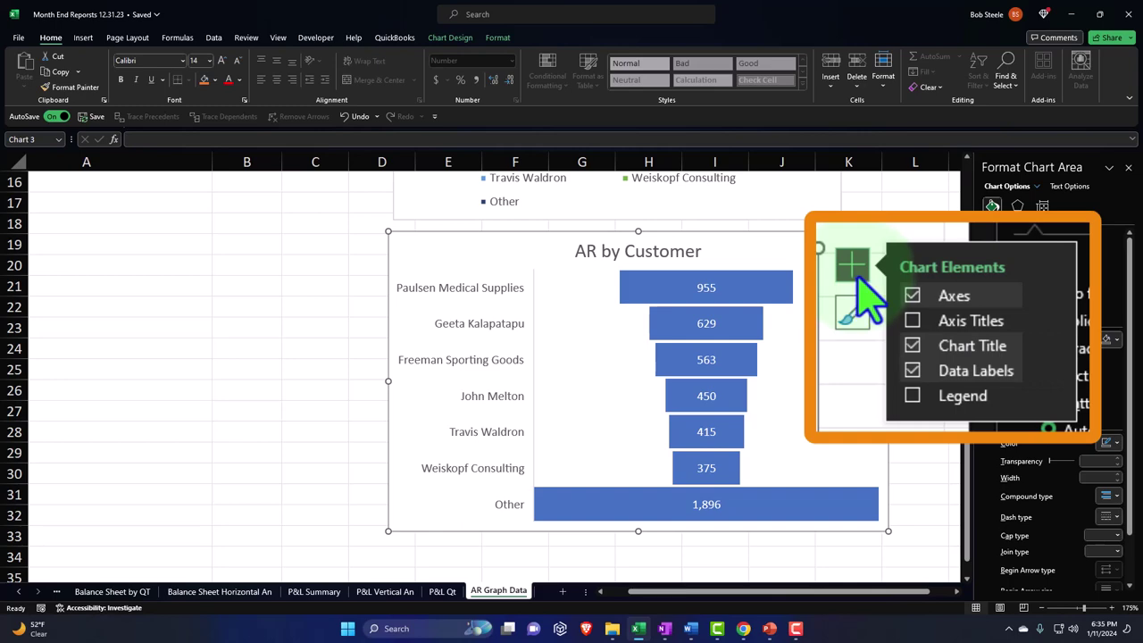
pyautogui.click(204, 308)
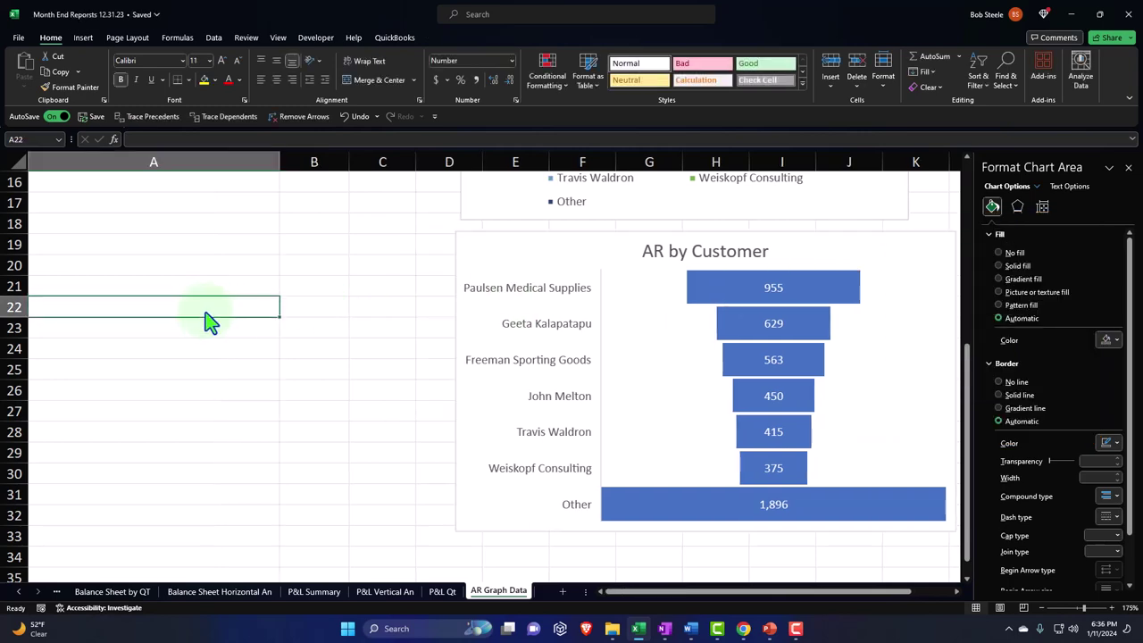
# Insert a recommended funnel chart of the Customers and % Total columns, using A1:A8 and C1:C8
pyautogui.scroll(4, 198, 339)
pyautogui.scroll(1, 198, 340)
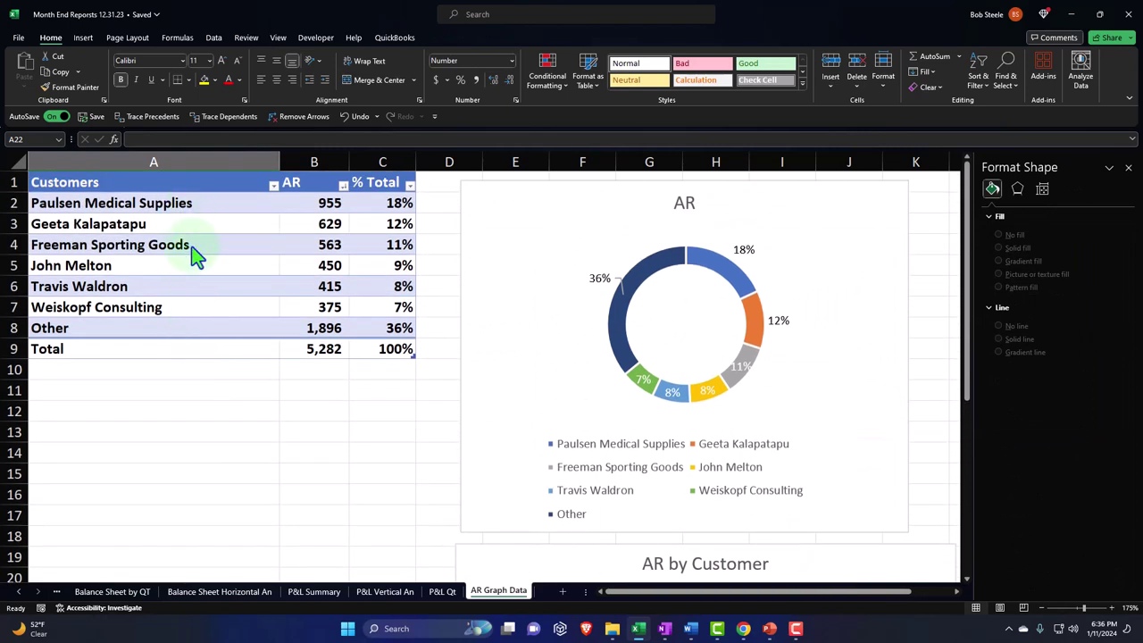
pyautogui.moveTo(178, 184); pyautogui.dragTo(175, 326)
pyautogui.keyDown('ctrl'); pyautogui.moveTo(384, 184); pyautogui.dragTo(399, 328); pyautogui.keyUp('ctrl')
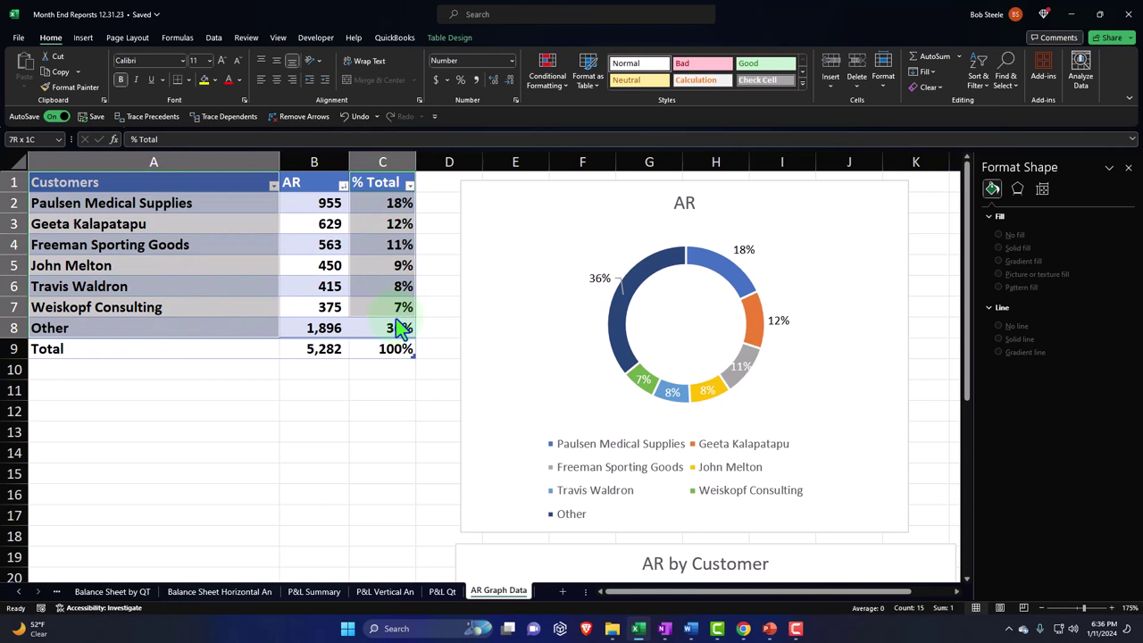
pyautogui.click(449, 38)
pyautogui.click(141, 64)
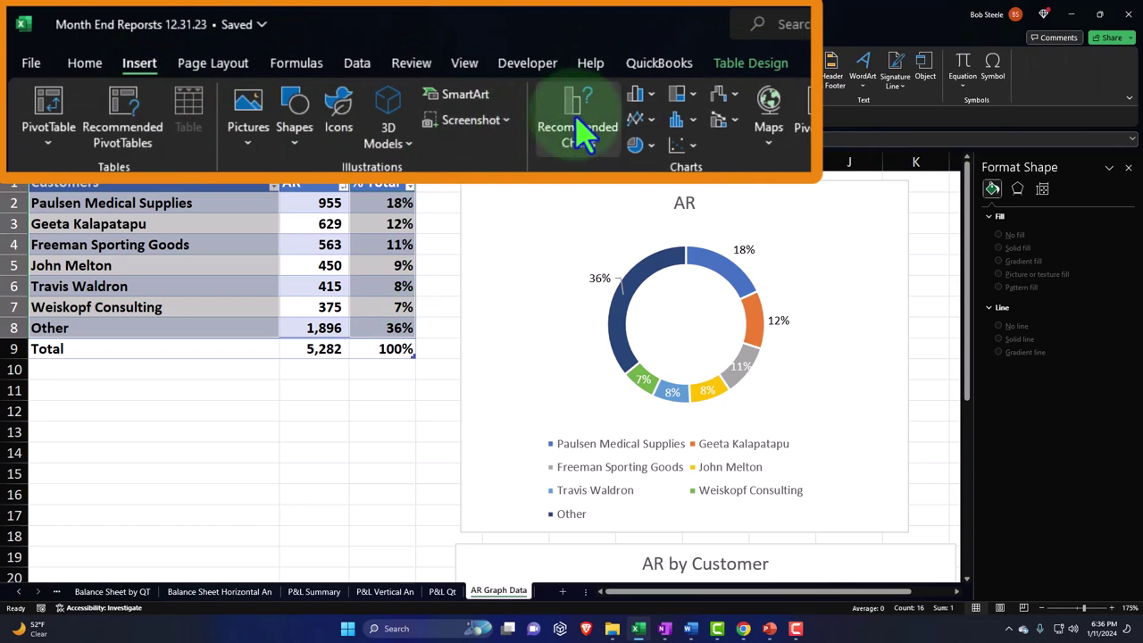
pyautogui.click(346, 77)
pyautogui.click(444, 393)
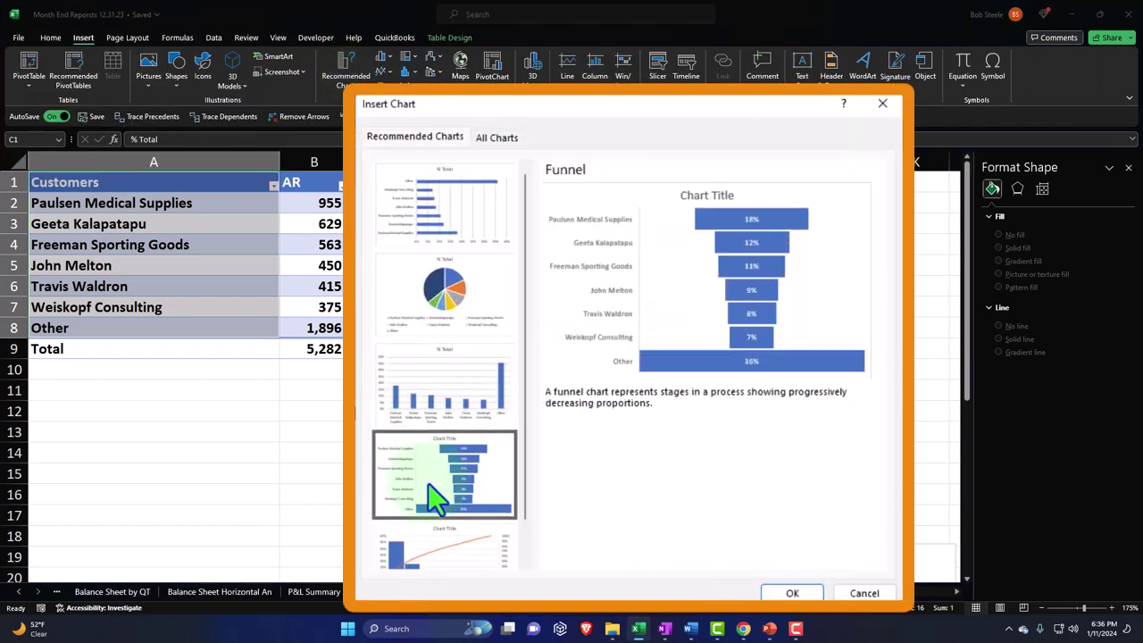
pyautogui.click(792, 593)
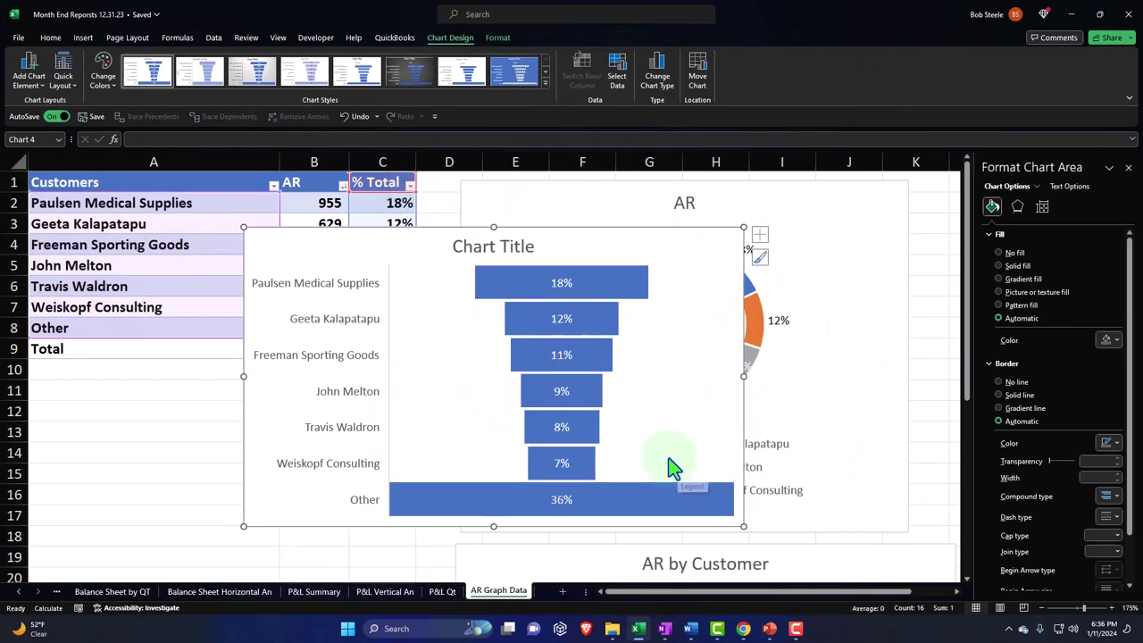
# Title the percentage funnel chart "AR% by Customer"
pyautogui.click(478, 249)
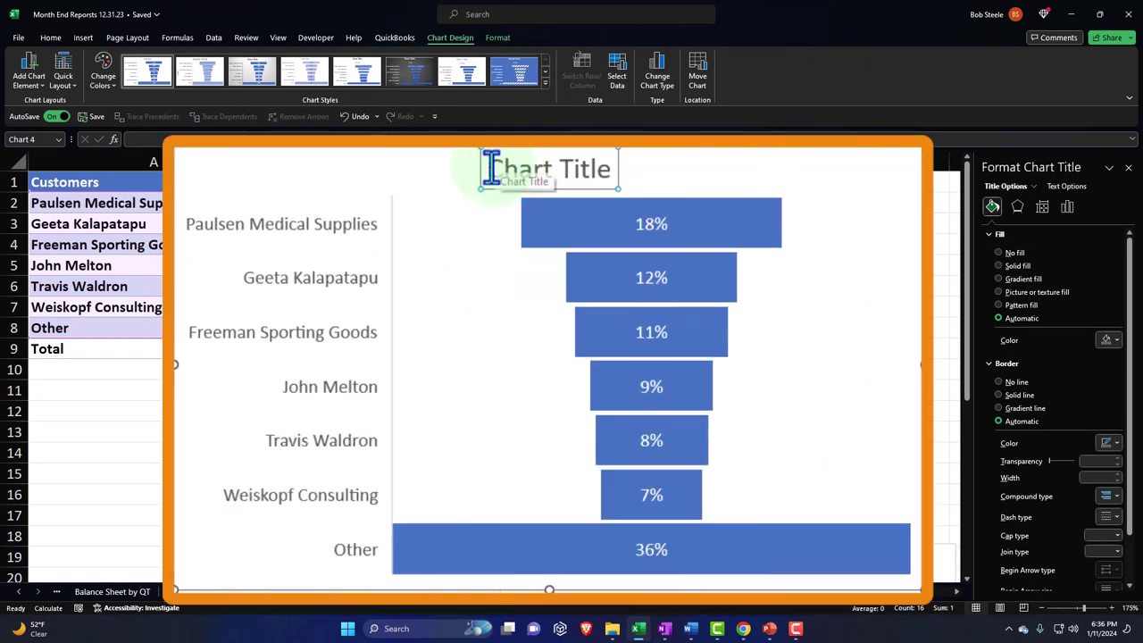
pyautogui.moveTo(454, 247); pyautogui.dragTo(534, 248)
pyautogui.write('AR')
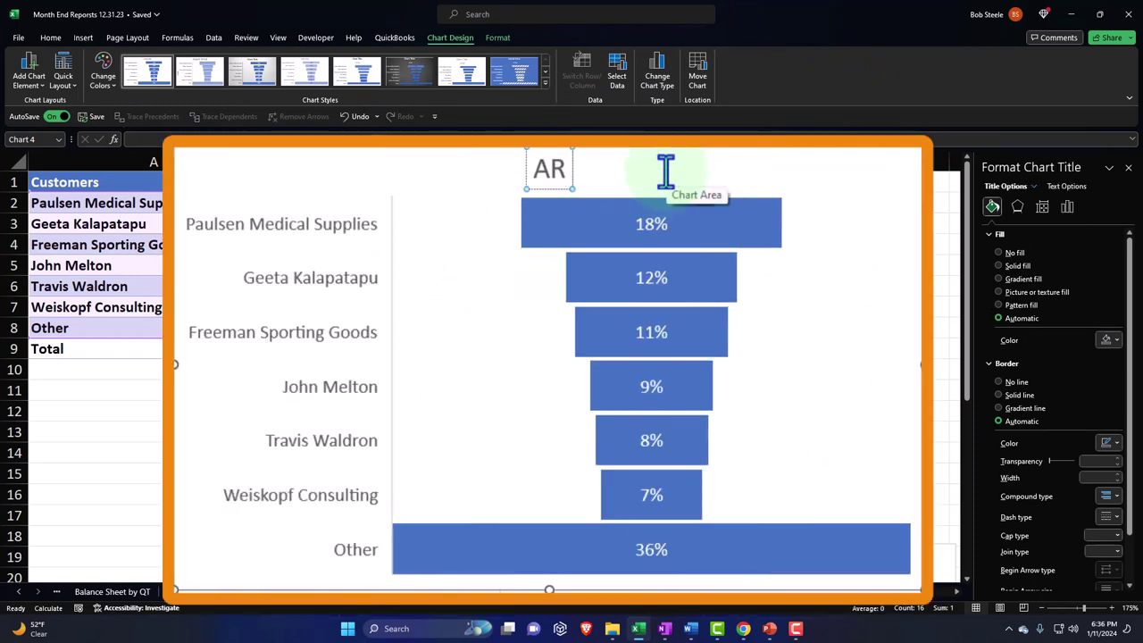
pyautogui.write('% by Customer')
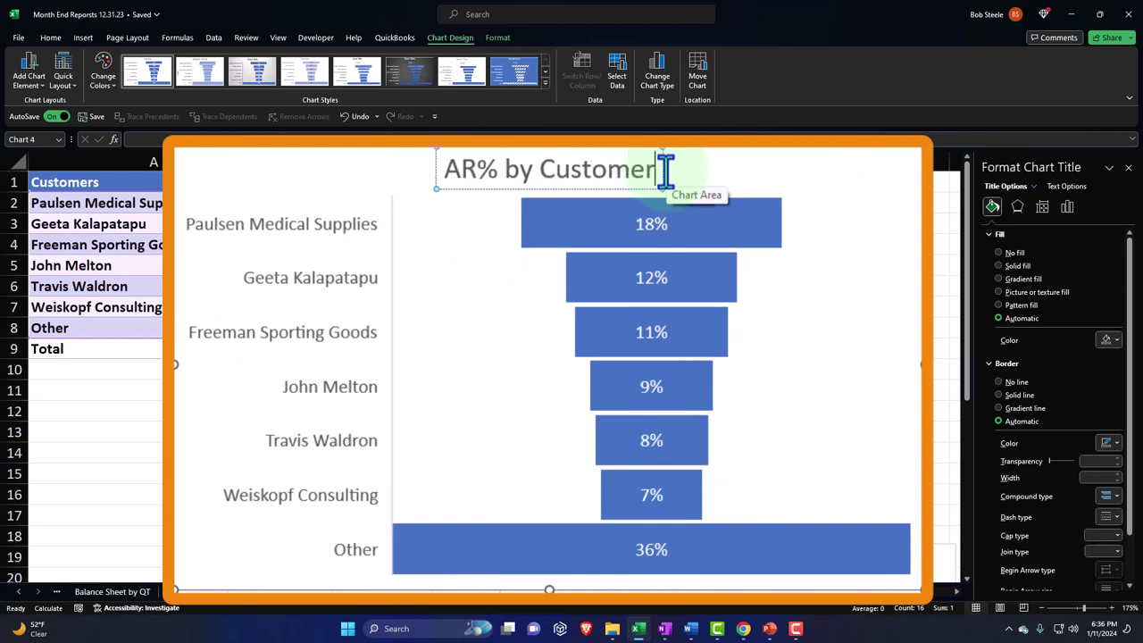
pyautogui.click(152, 393)
# Arrange the AR% by Customer and AR by Customer funnel charts side by side at row 19, with the percentage chart first
pyautogui.click(474, 334)
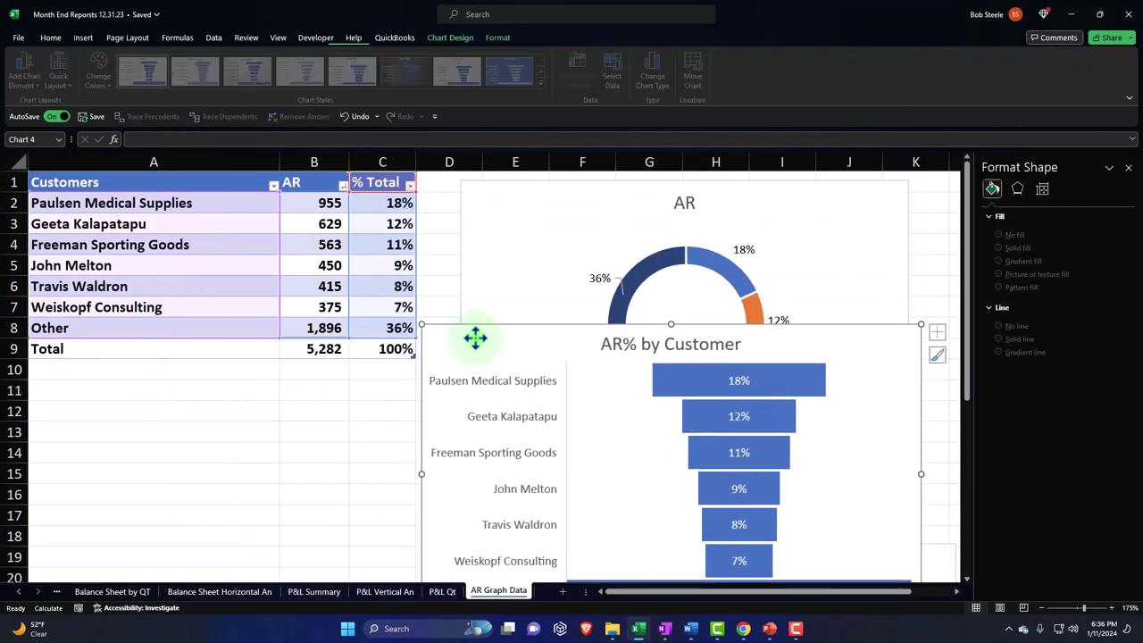
pyautogui.scroll(-2, 498, 247)
pyautogui.moveTo(467, 230); pyautogui.dragTo(83, 336)
pyautogui.moveTo(625, 440); pyautogui.dragTo(760, 431)
pyautogui.moveTo(485, 342); pyautogui.dragTo(510, 445)
pyautogui.moveTo(623, 437); pyautogui.dragTo(584, 438)
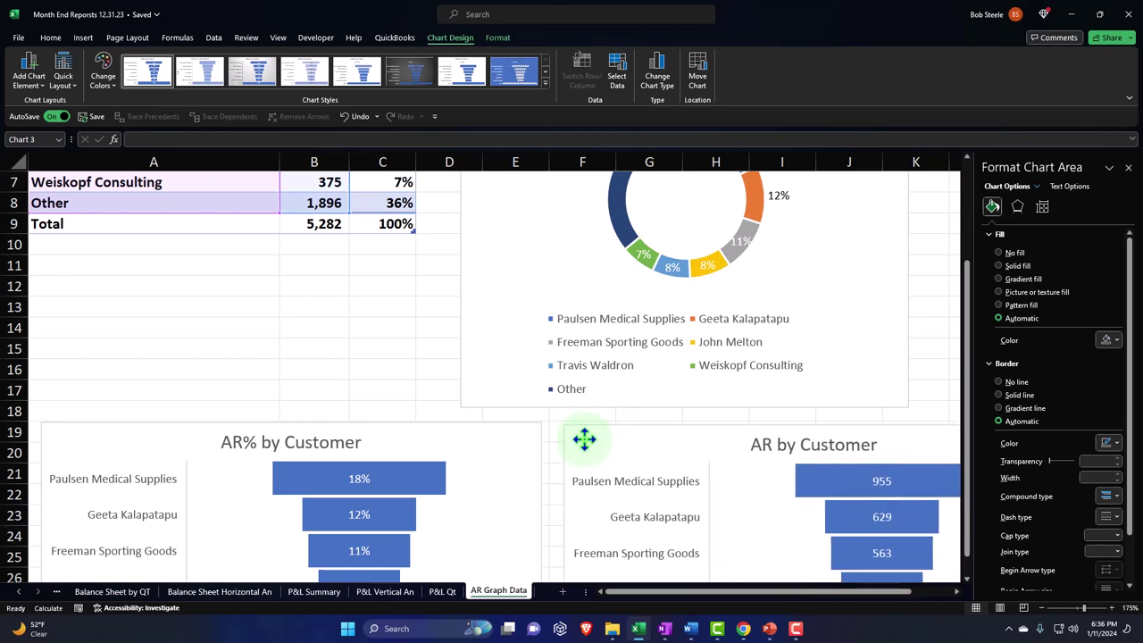
pyautogui.scroll(-3, 684, 480)
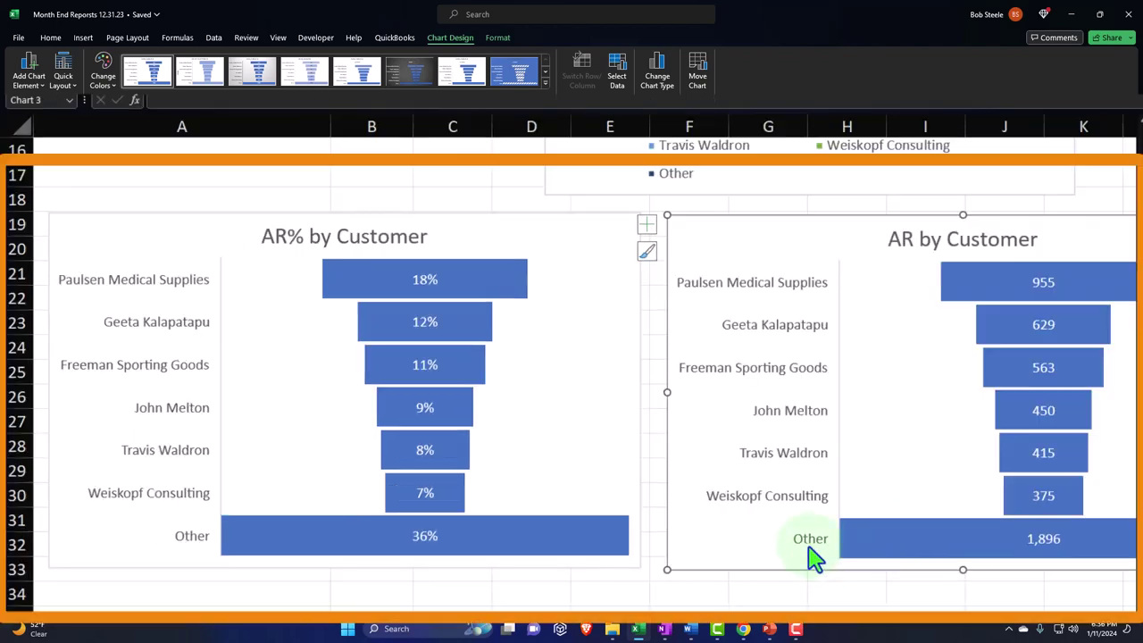
pyautogui.scroll(5, 594, 505)
# Add a new blank worksheet after AR Graph Data
pyautogui.click(330, 393)
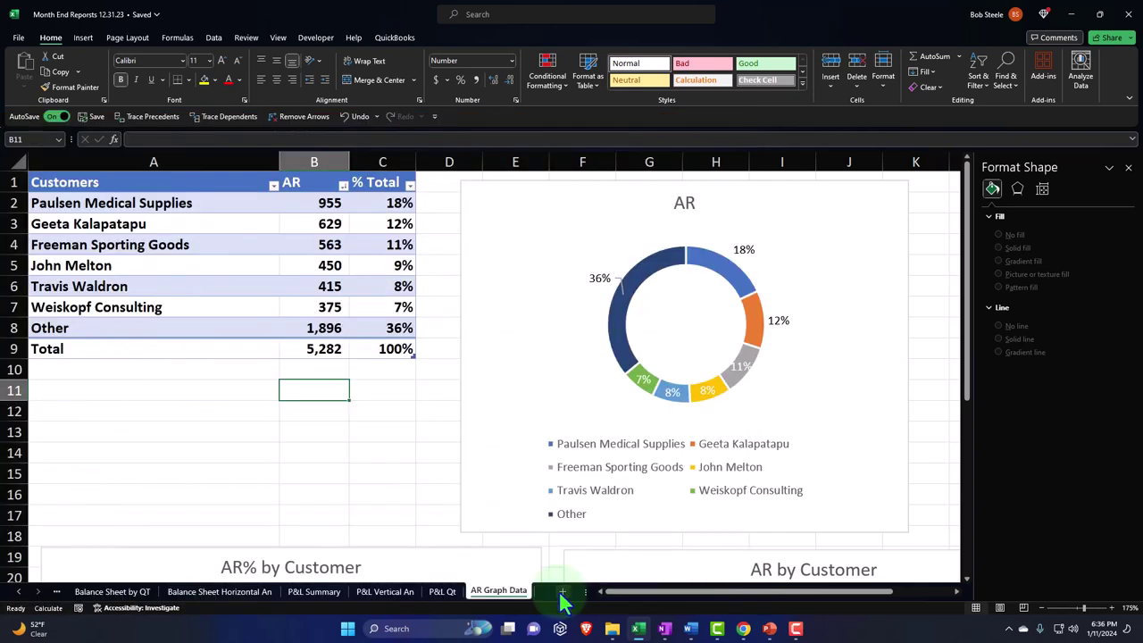
pyautogui.click(563, 592)
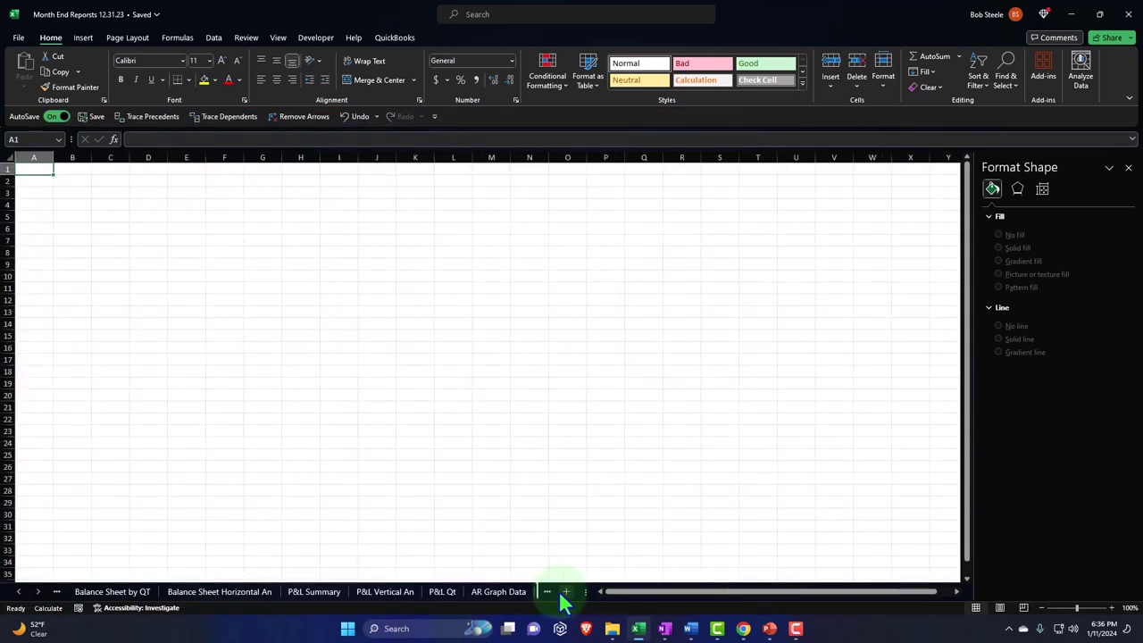
pyautogui.click(38, 592)
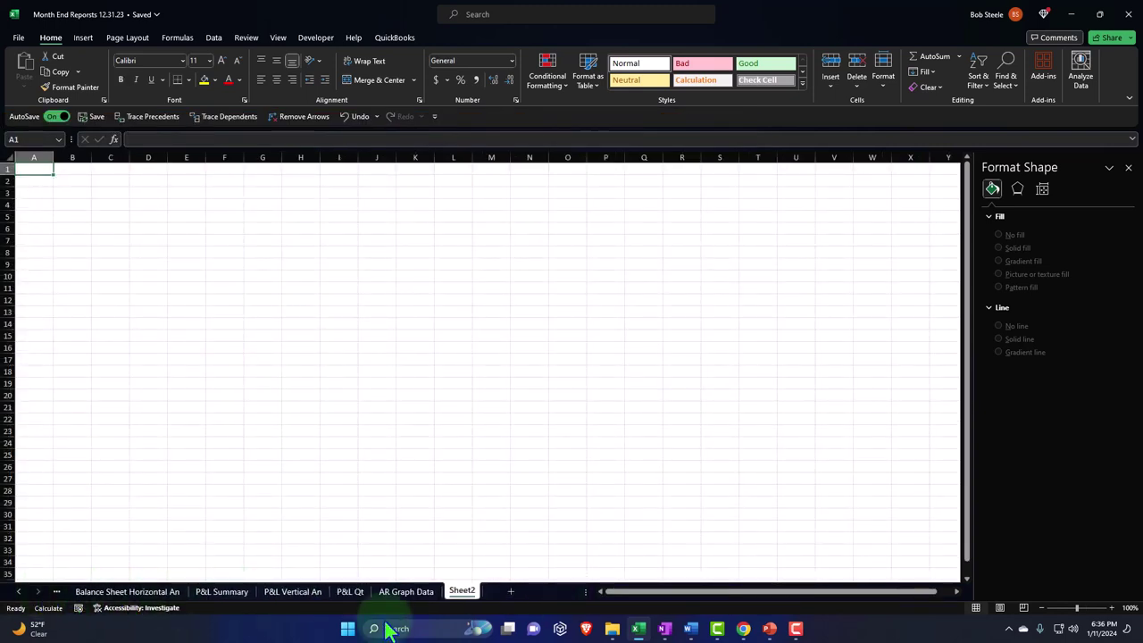
# Cut the AR doughnut chart from AR Graph Data and paste it as a picture at A1 of Sheet2
pyautogui.click(418, 593)
pyautogui.click(498, 214)
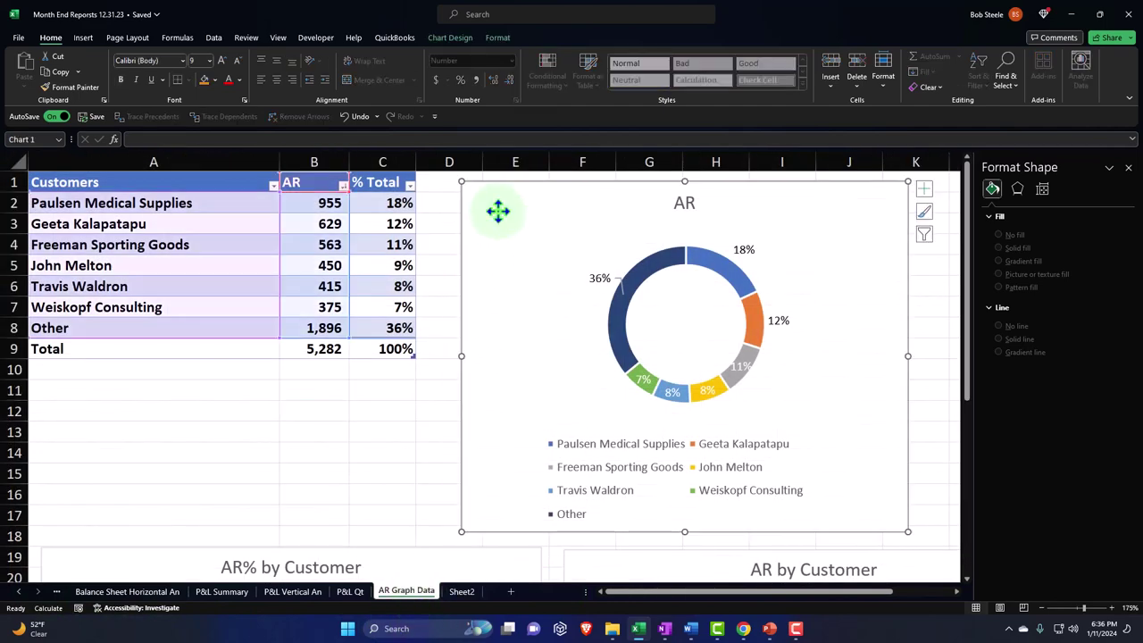
pyautogui.rightClick(487, 183)
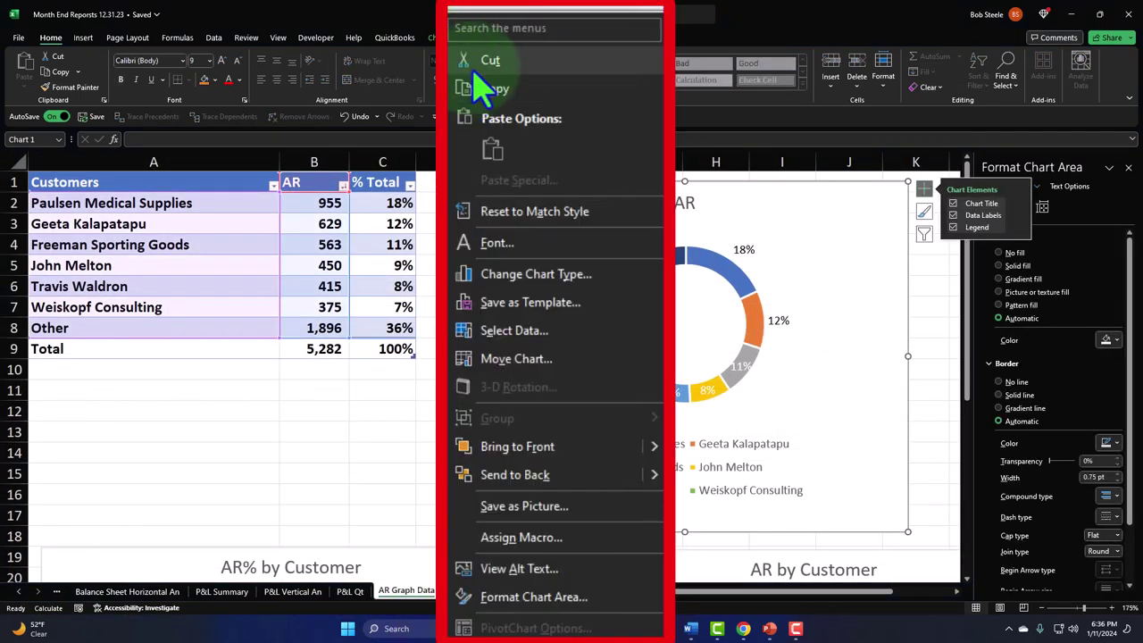
pyautogui.click(478, 61)
pyautogui.click(464, 591)
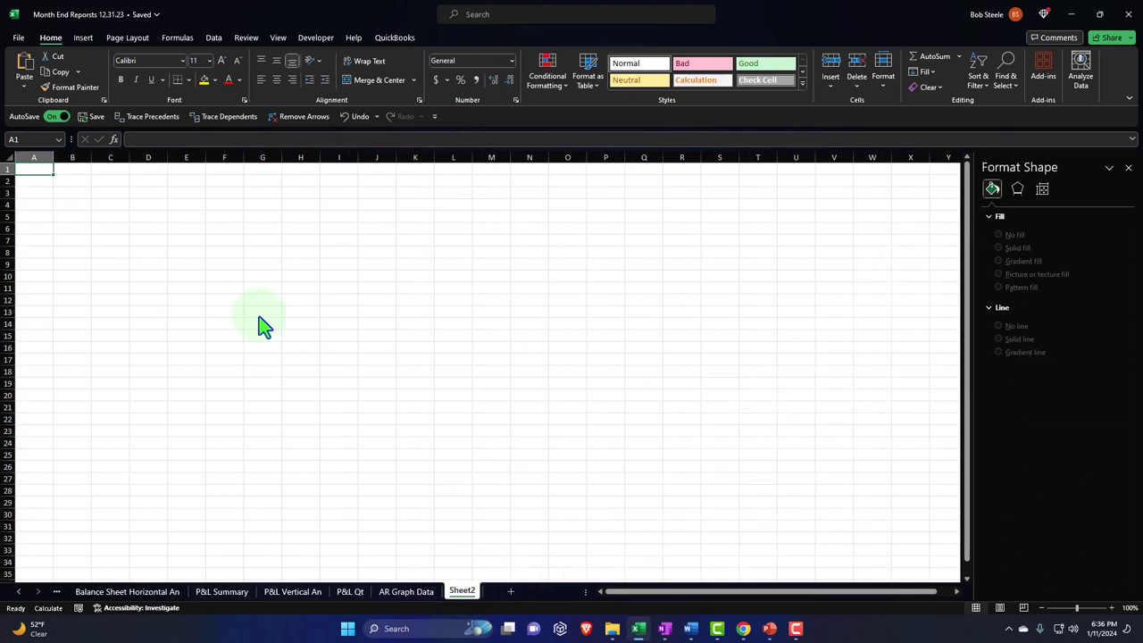
pyautogui.rightClick(43, 171)
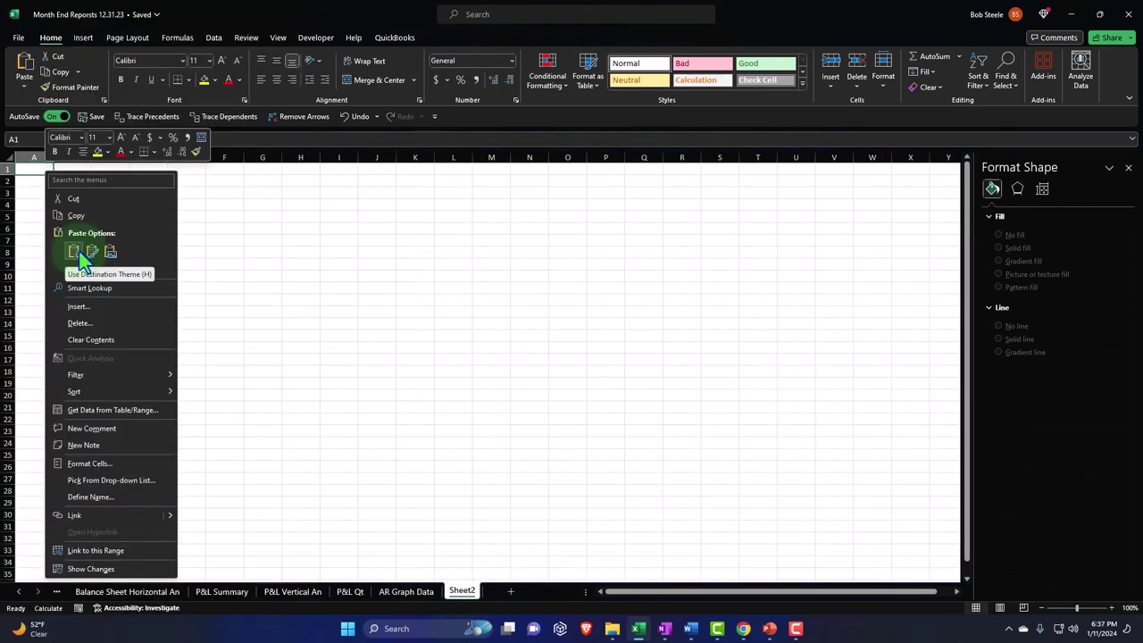
pyautogui.click(110, 250)
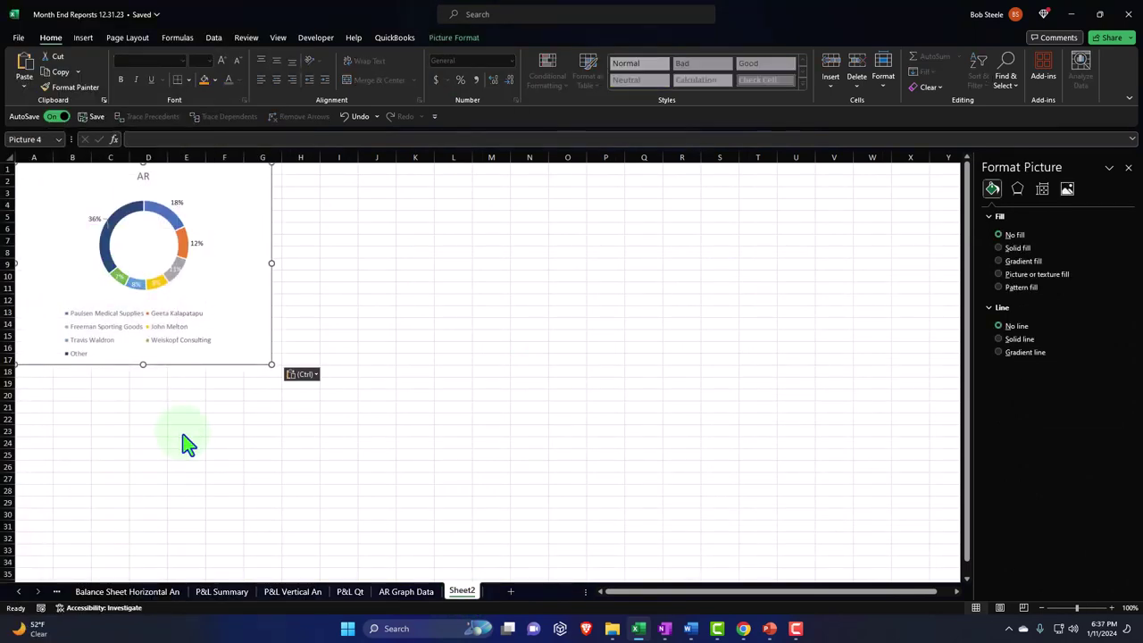
# Cut the AR by Customer funnel chart from AR Graph Data and paste it as a picture at A20 of Sheet2
pyautogui.click(409, 591)
pyautogui.scroll(-3, 503, 495)
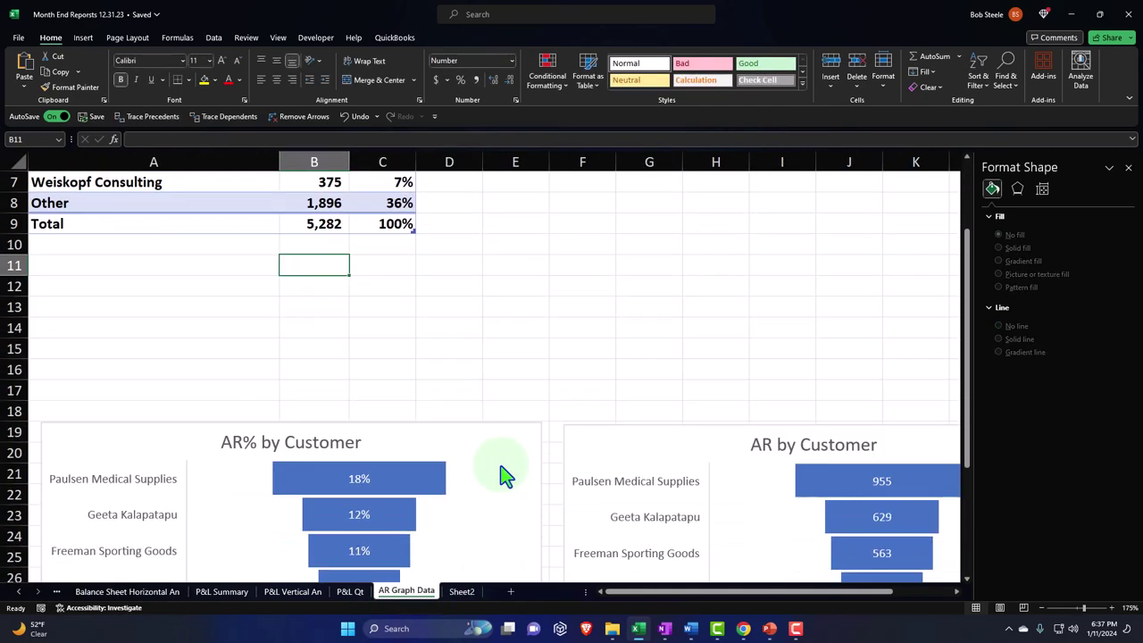
pyautogui.click(630, 376)
pyautogui.rightClick(629, 376)
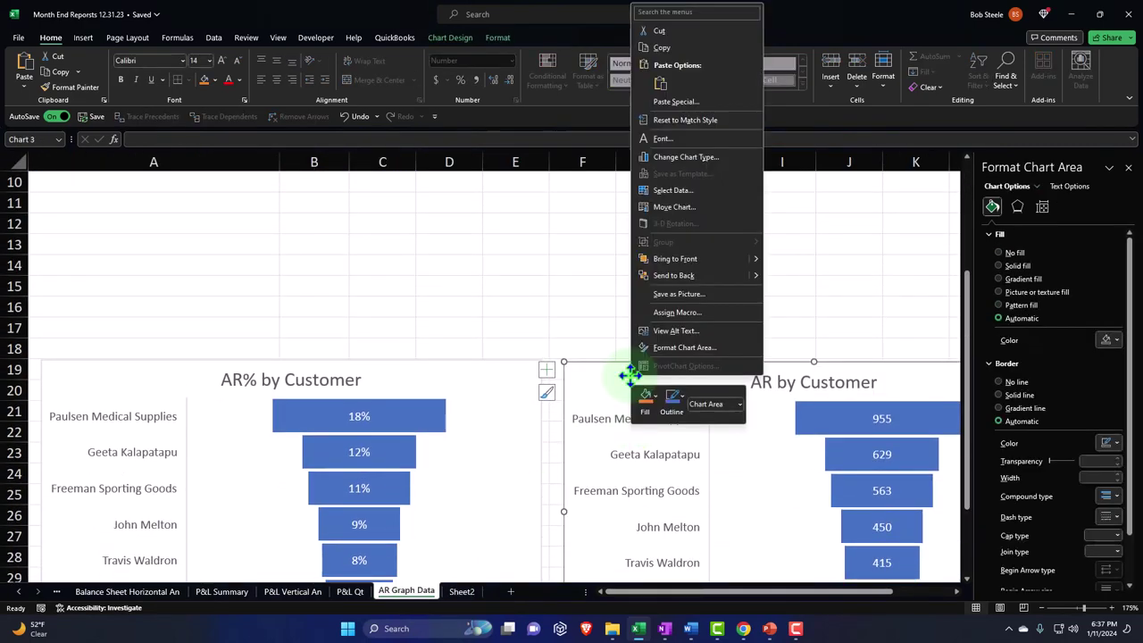
pyautogui.click(663, 29)
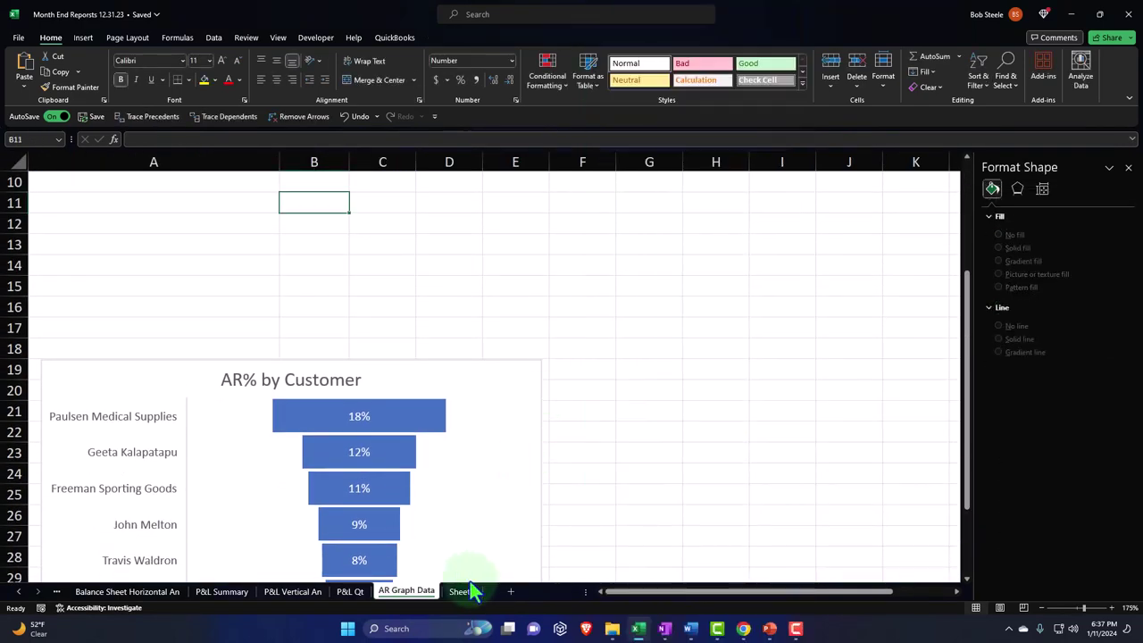
pyautogui.click(462, 591)
pyautogui.click(38, 401)
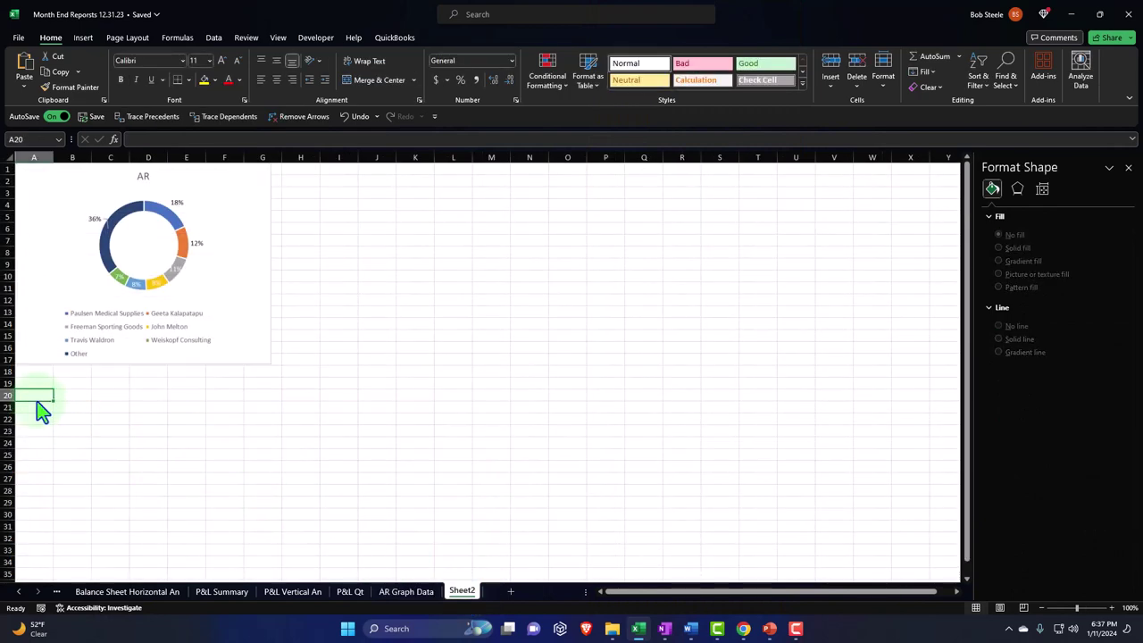
pyautogui.rightClick(37, 401)
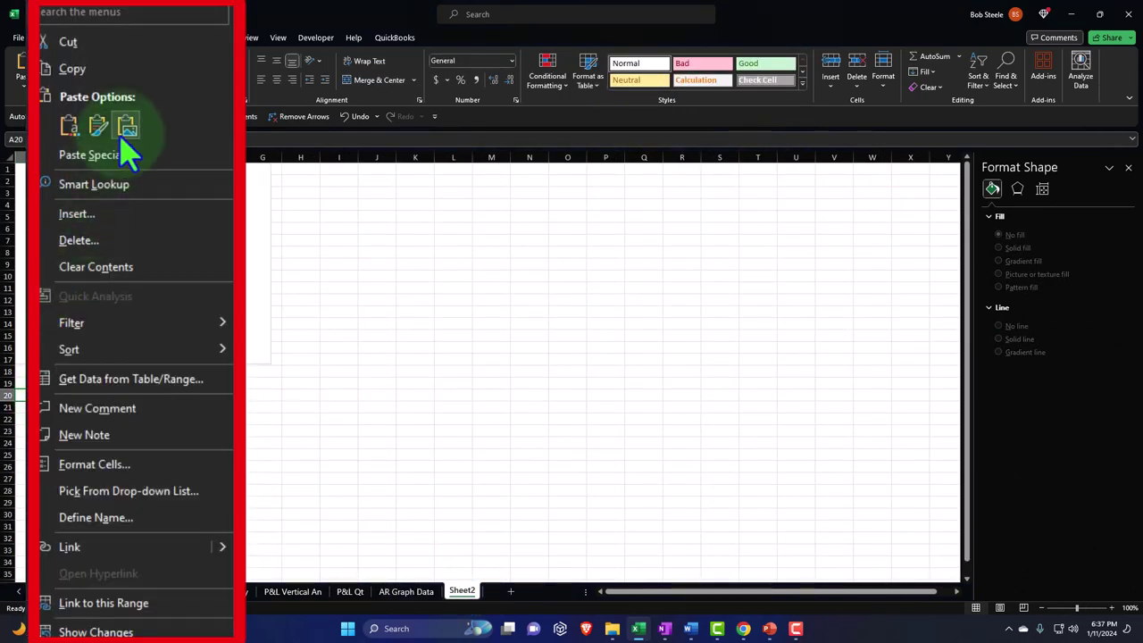
pyautogui.click(125, 122)
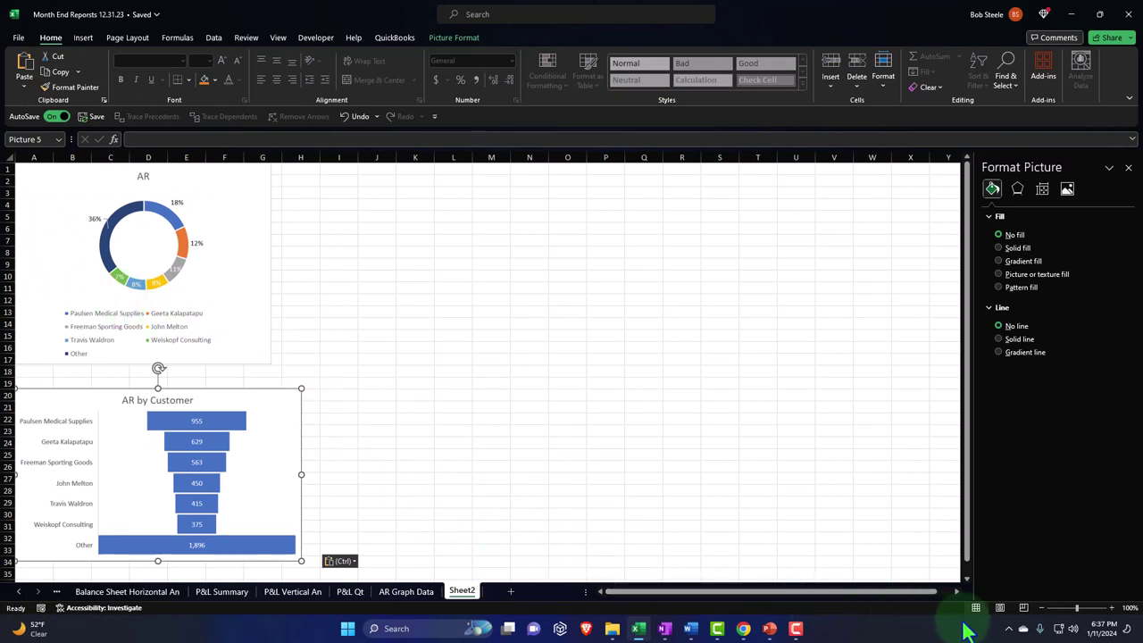
# Show the page-break boundaries in the normal view of Sheet2 and close the Format Picture pane
pyautogui.click(1000, 609)
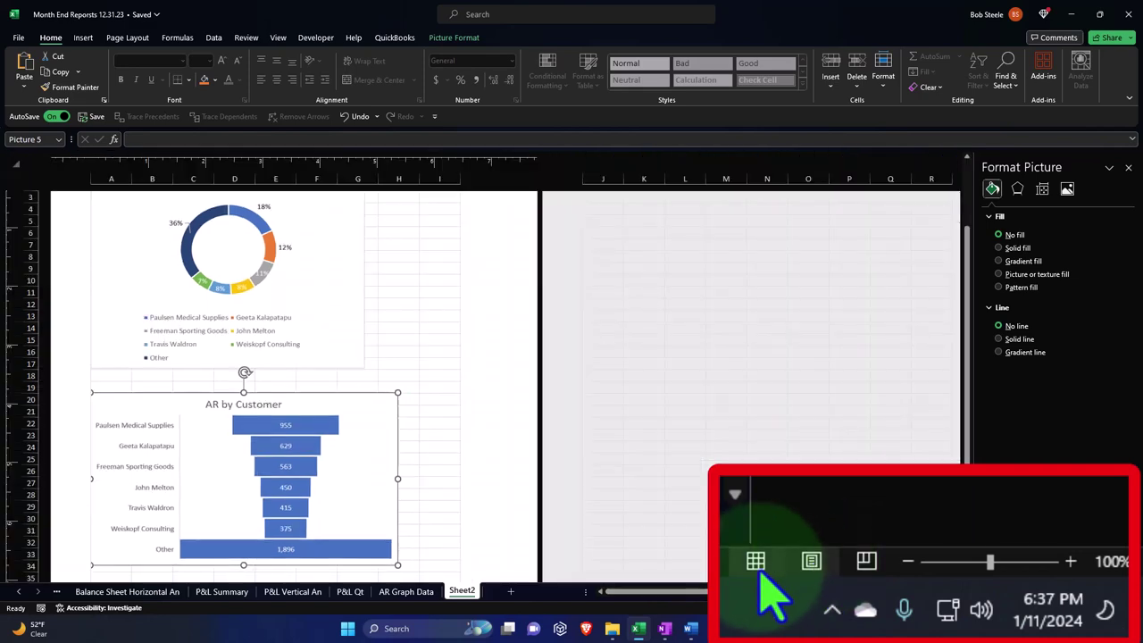
pyautogui.click(976, 608)
pyautogui.click(1128, 167)
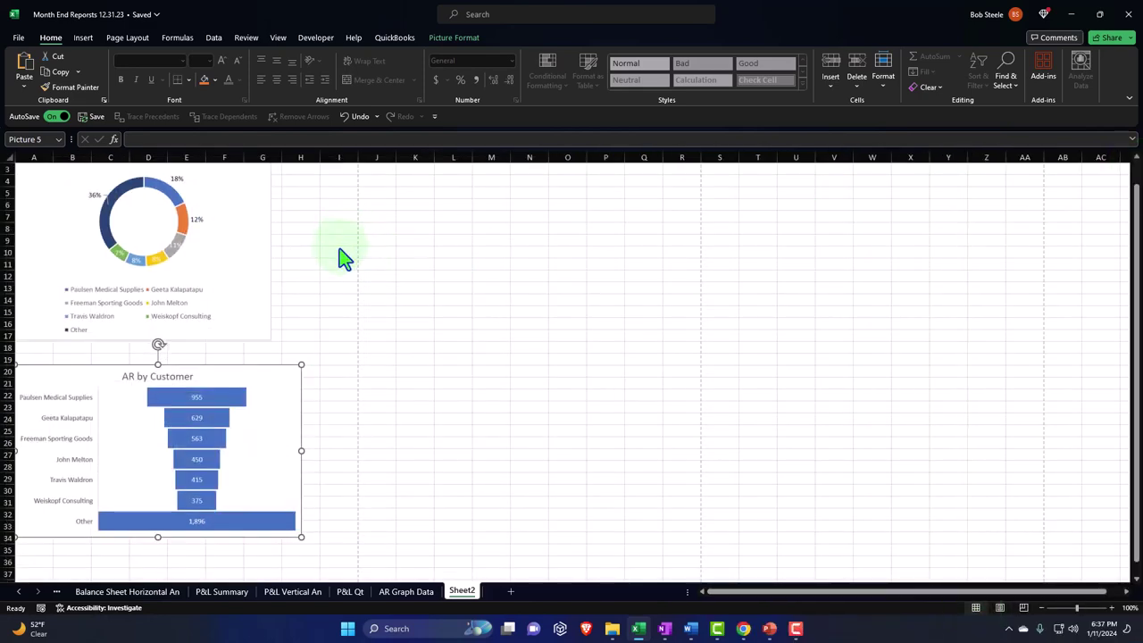
pyautogui.keyDown('ctrl'); pyautogui.scroll(3, 331, 345); pyautogui.keyUp('ctrl')
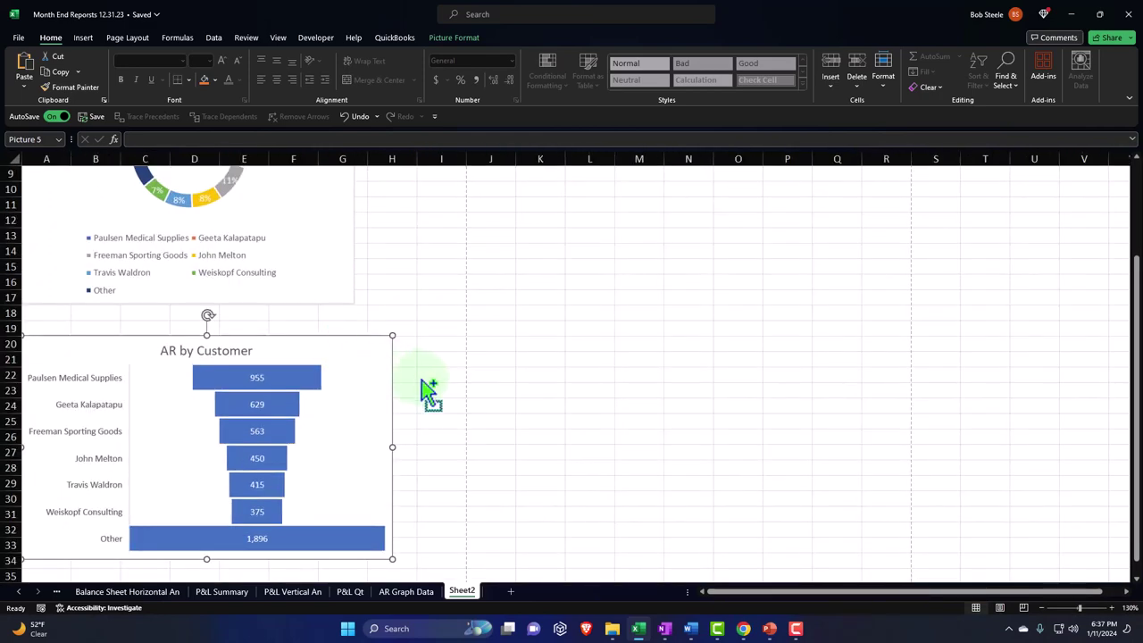
pyautogui.scroll(2, 462, 417)
pyautogui.scroll(-2, 461, 416)
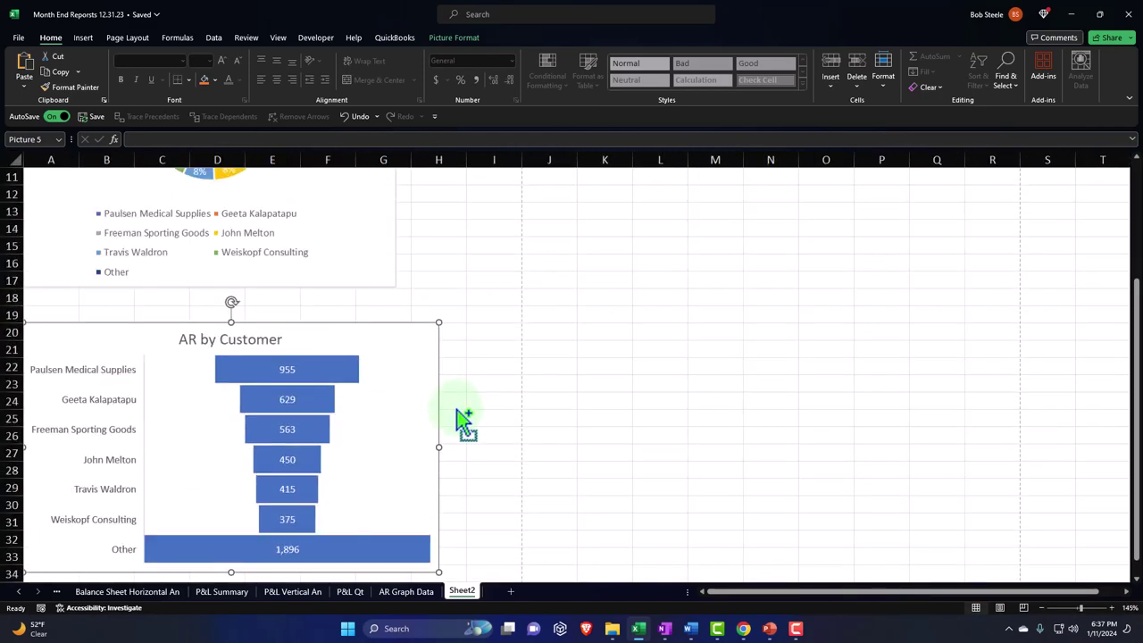
pyautogui.scroll(-3, 461, 416)
pyautogui.scroll(5, 462, 416)
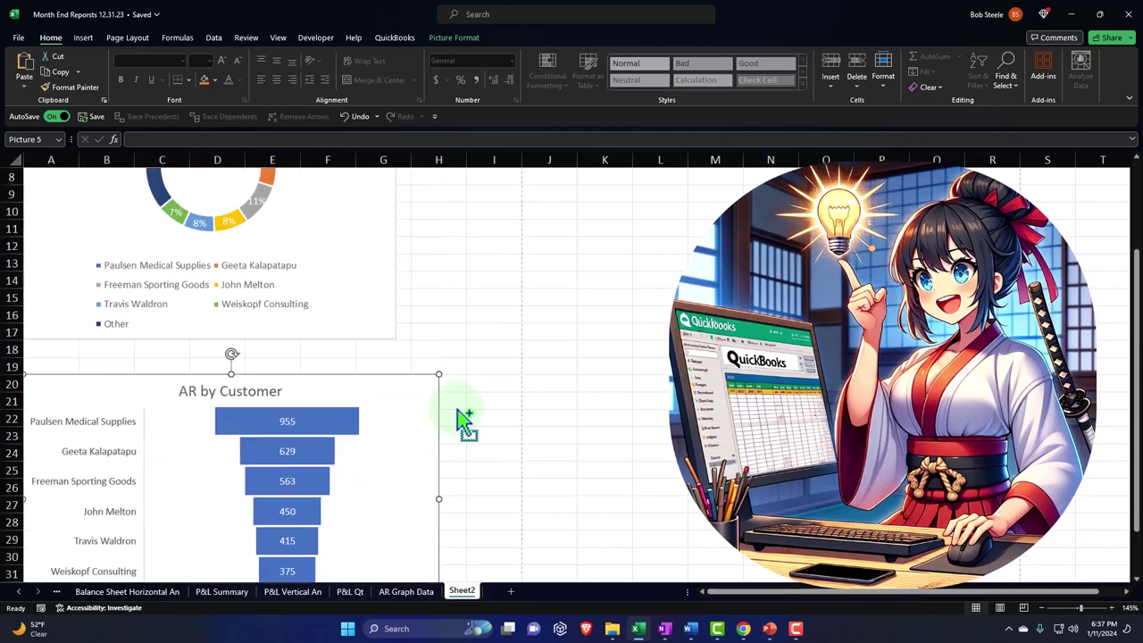
# Move the AR by Customer picture down to row 24 and enlarge the AR doughnut picture to span columns A to I
pyautogui.scroll(3, 465, 421)
pyautogui.moveTo(384, 357)
pyautogui.mouseDown()
pyautogui.moveTo(396, 372)
pyautogui.moveTo(378, 348)
pyautogui.moveTo(390, 362)
pyautogui.mouseUp()
pyautogui.scroll(-2, 431, 433)
pyautogui.moveTo(431, 433); pyautogui.dragTo(401, 444)
pyautogui.click(367, 327)
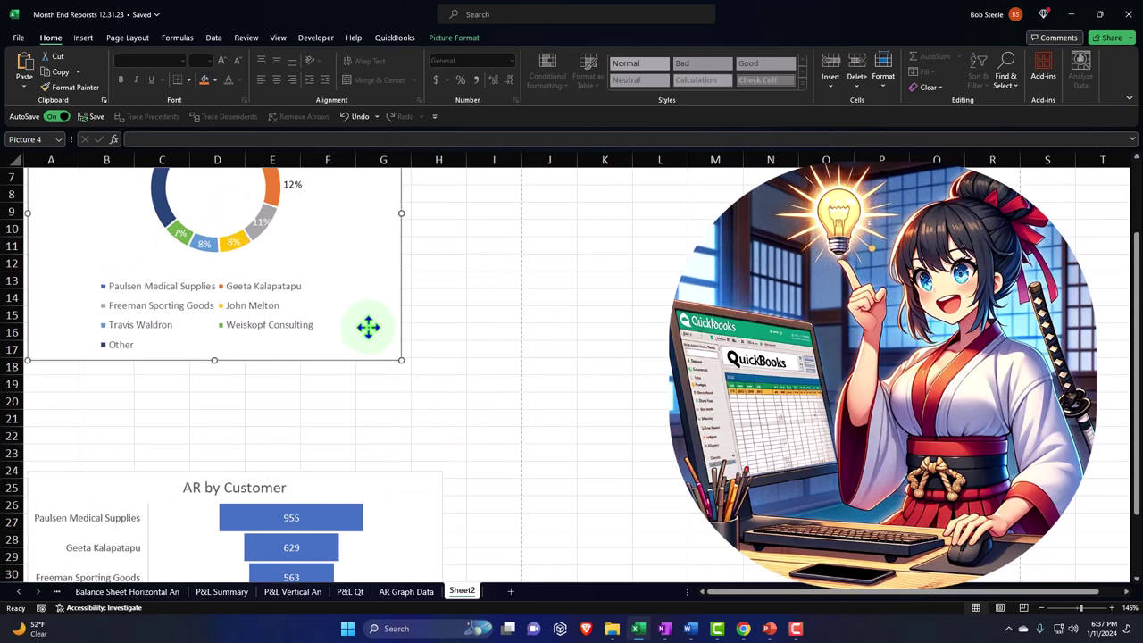
pyautogui.moveTo(400, 358); pyautogui.dragTo(515, 417)
# Enlarge the AR by Customer picture to the doughnut picture's width and place it below, starting at row 27
pyautogui.scroll(-2, 514, 416)
pyautogui.scroll(-1, 511, 418)
pyautogui.click(417, 355)
pyautogui.moveTo(416, 355); pyautogui.dragTo(418, 351)
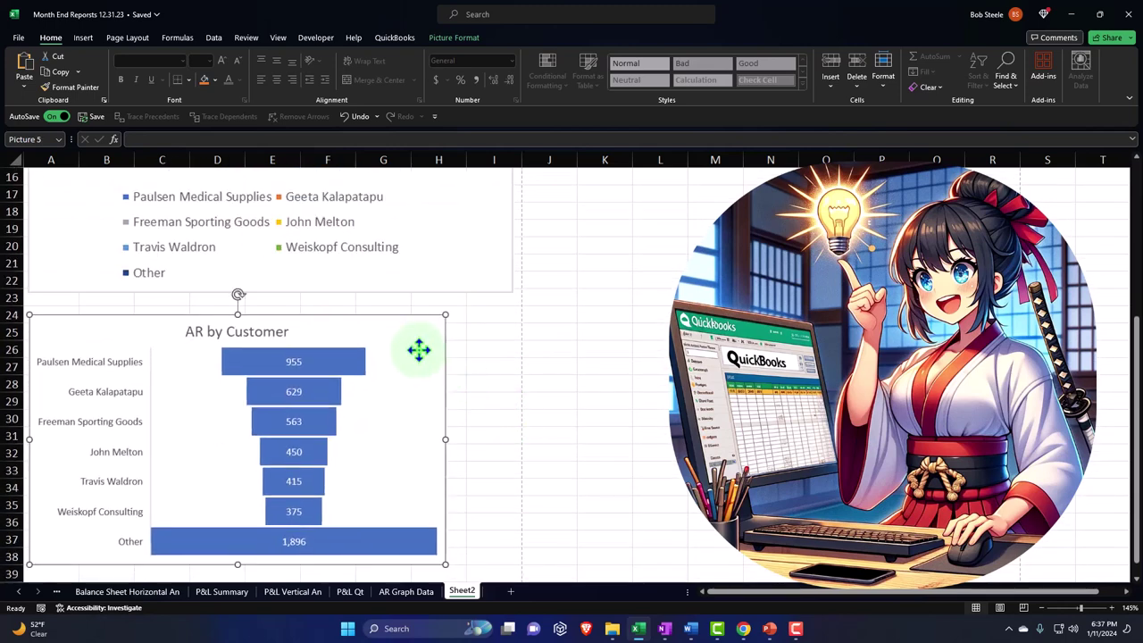
pyautogui.scroll(-3, 420, 353)
pyautogui.moveTo(446, 404); pyautogui.dragTo(502, 447)
pyautogui.scroll(2, 375, 438)
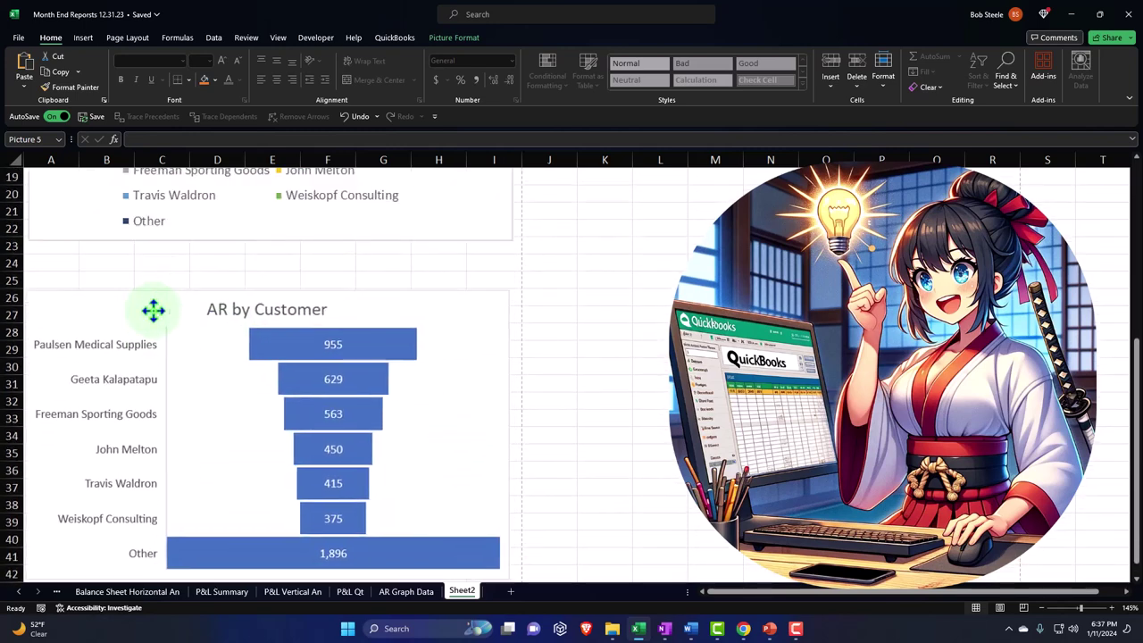
pyautogui.moveTo(153, 310); pyautogui.dragTo(156, 331)
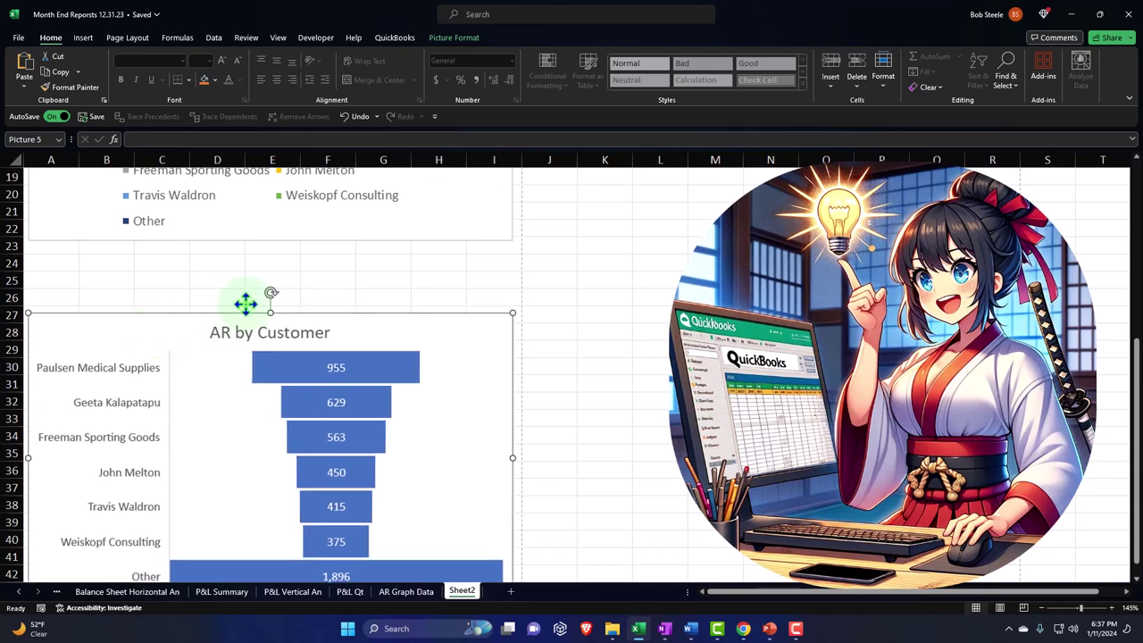
# Set the print scope to the entire workbook and review the print preview through to the AR chart pages
pyautogui.click(406, 593)
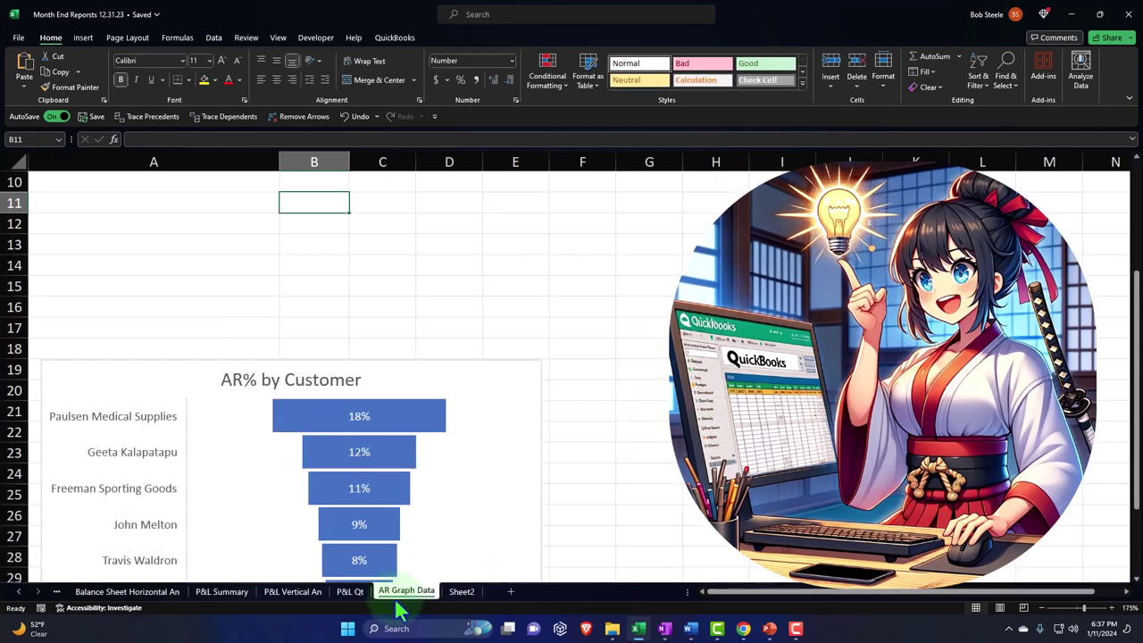
pyautogui.scroll(3, 251, 395)
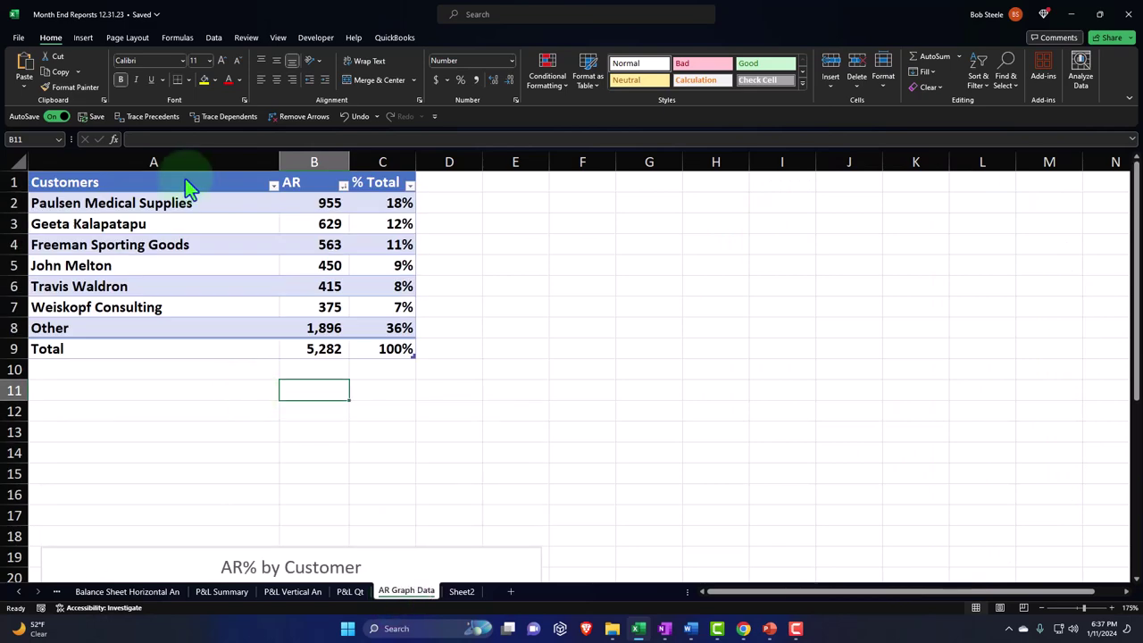
pyautogui.click(18, 38)
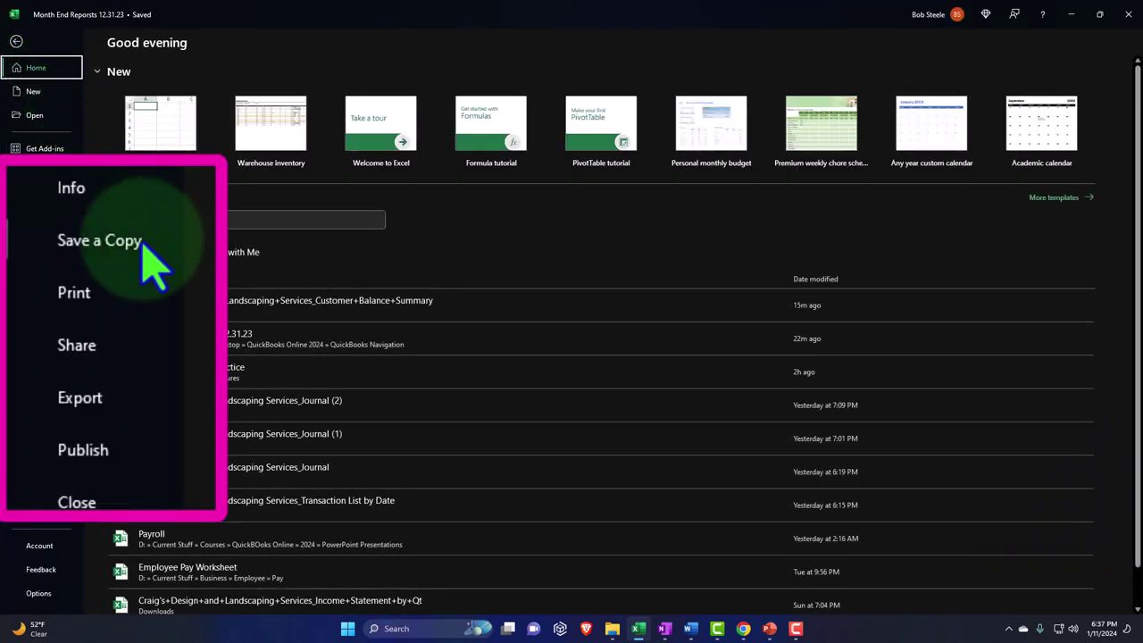
pyautogui.click(49, 220)
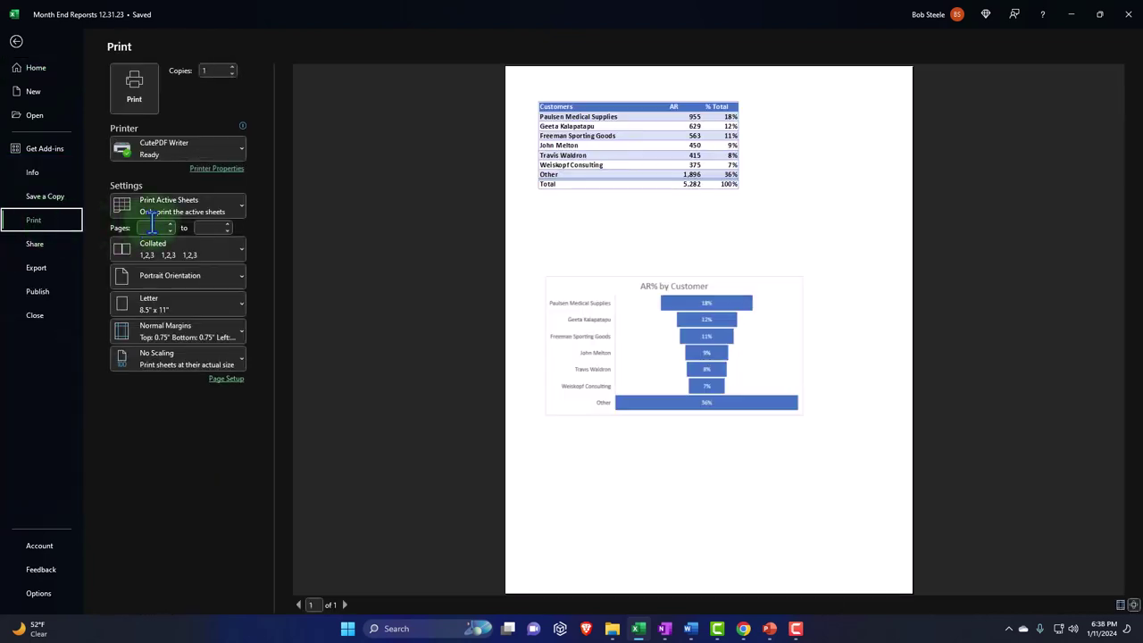
pyautogui.click(240, 209)
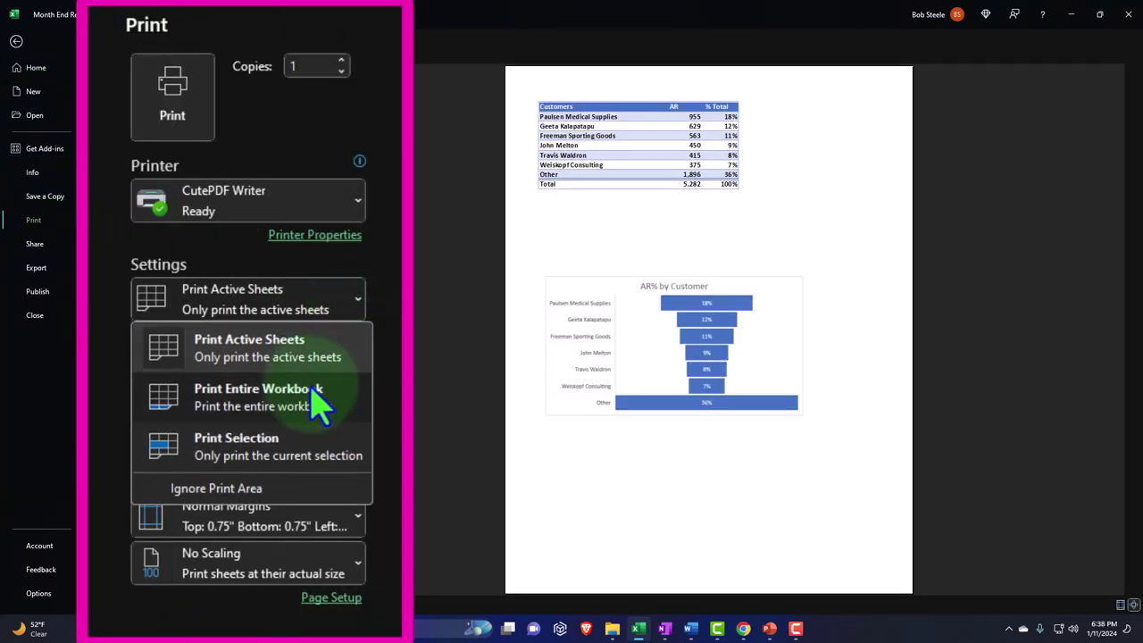
pyautogui.press('Escape')
pyautogui.click(250, 267)
pyautogui.scroll(-3, 602, 295)
pyautogui.scroll(-10, 559, 264)
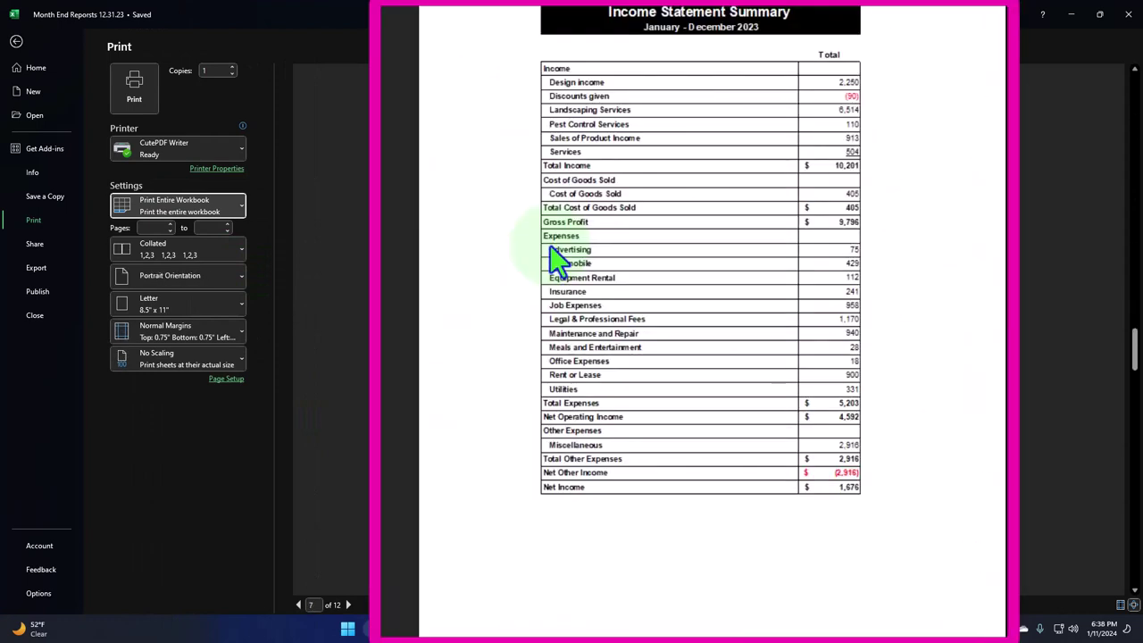
pyautogui.scroll(-8, 554, 261)
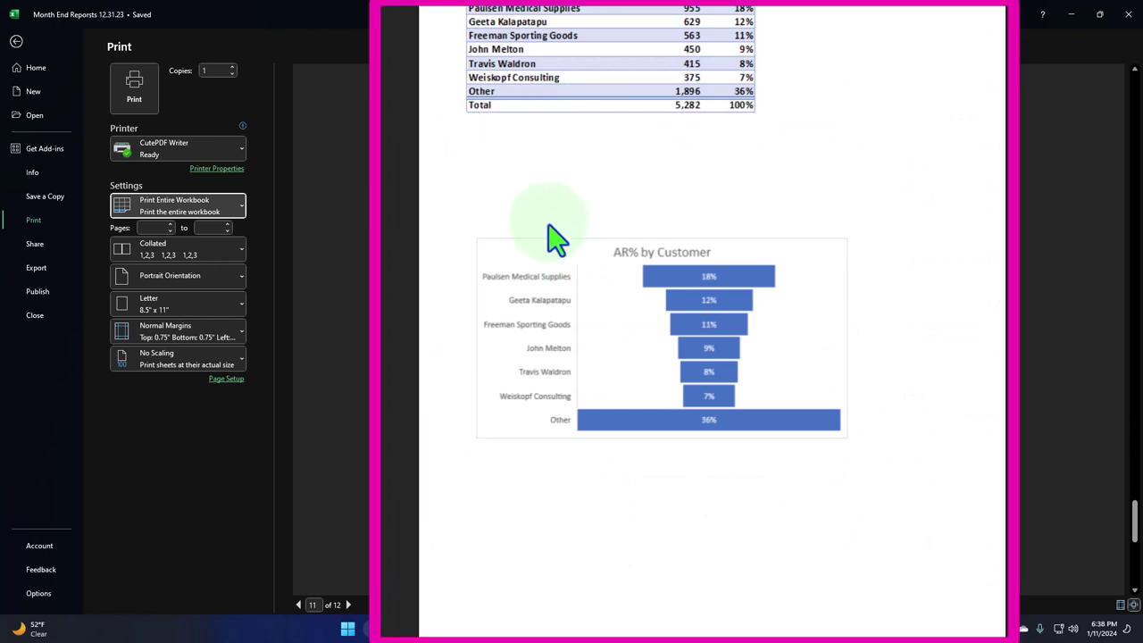
pyautogui.scroll(-3, 554, 237)
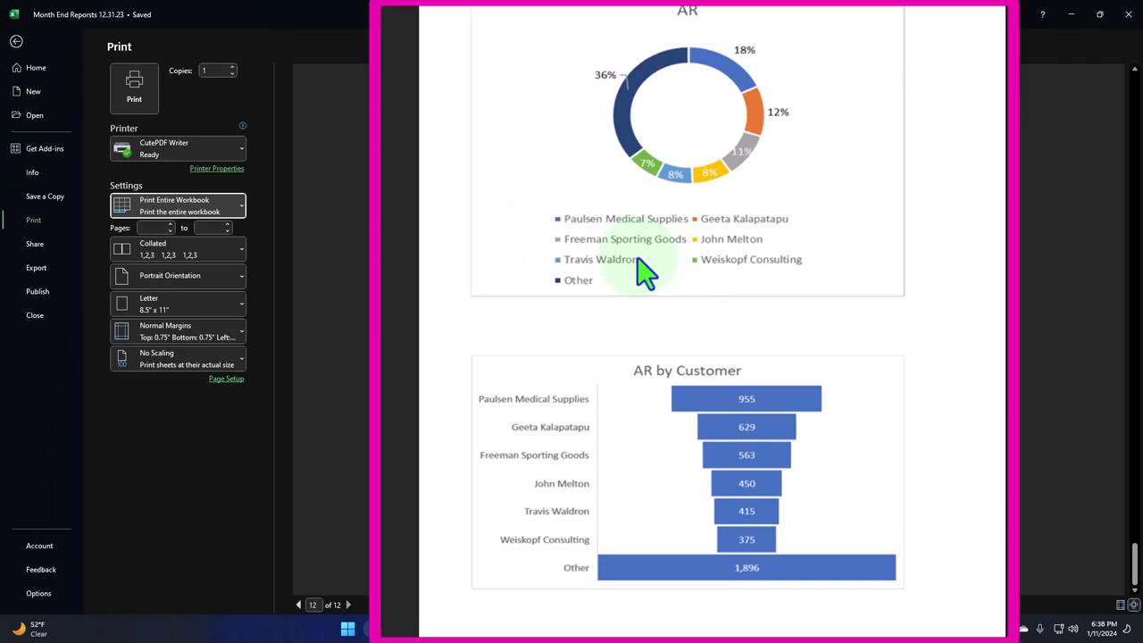
pyautogui.click(16, 41)
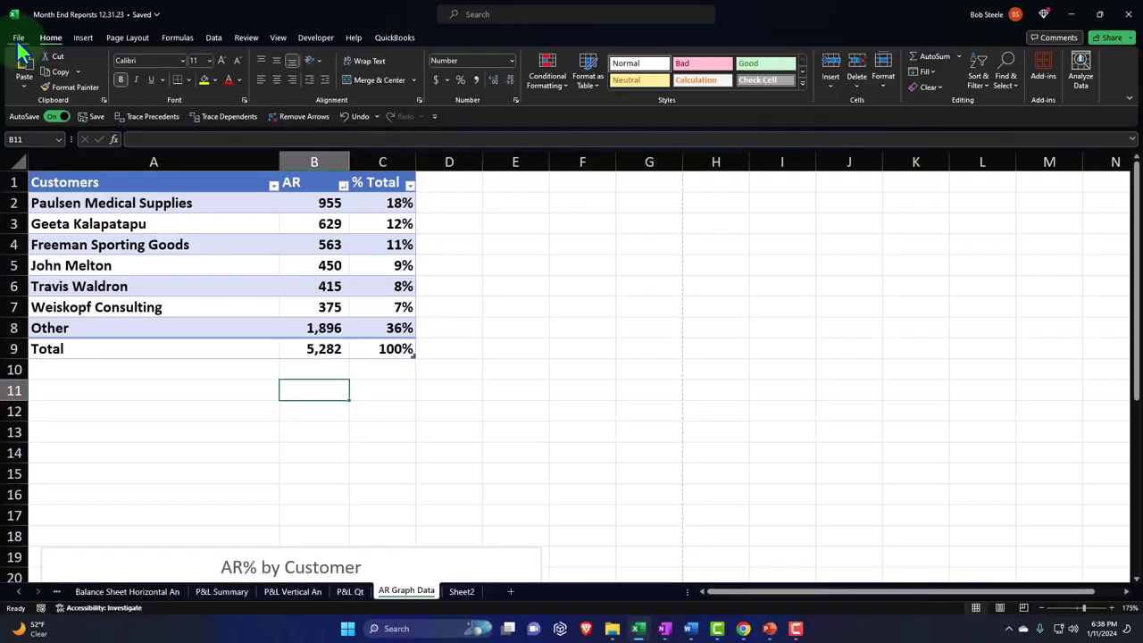
# Hide the AR Graph Data worksheet
pyautogui.click(461, 592)
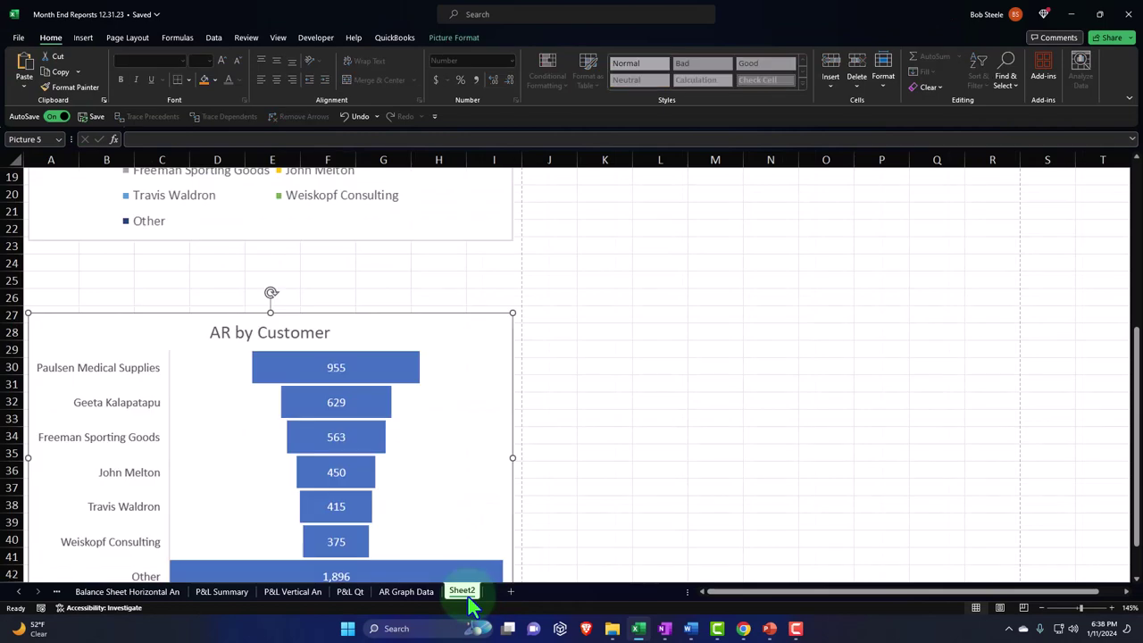
pyautogui.click(422, 592)
pyautogui.rightClick(422, 595)
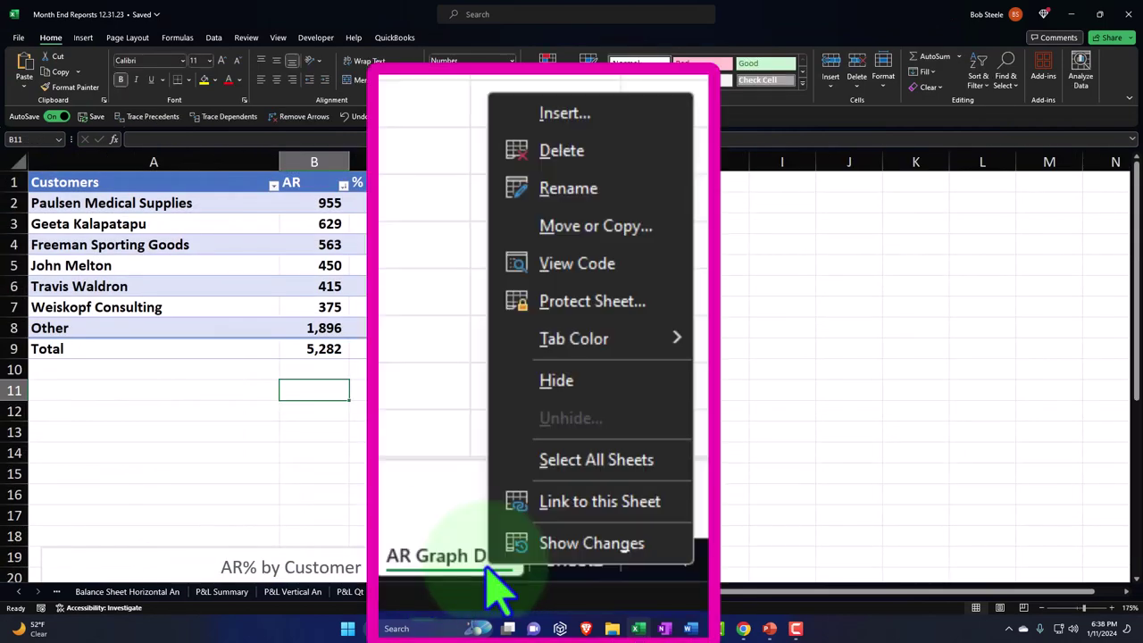
pyautogui.click(545, 393)
pyautogui.click(585, 455)
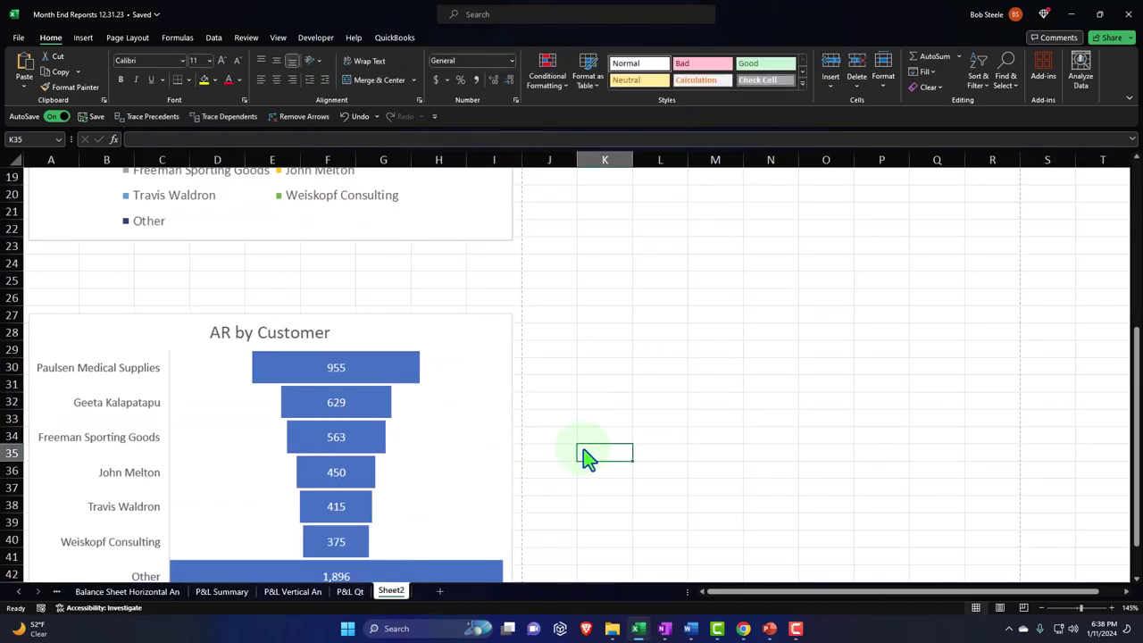
# Rename Sheet2 as "AR Graphs"
pyautogui.doubleClick(391, 590)
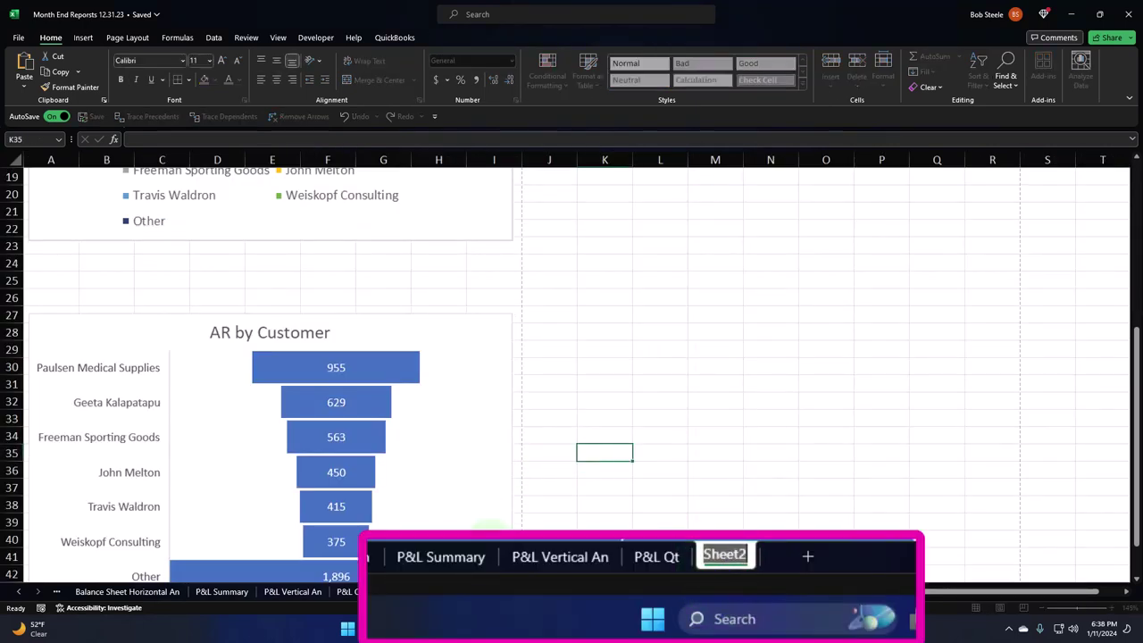
pyautogui.write('AR Graphs')
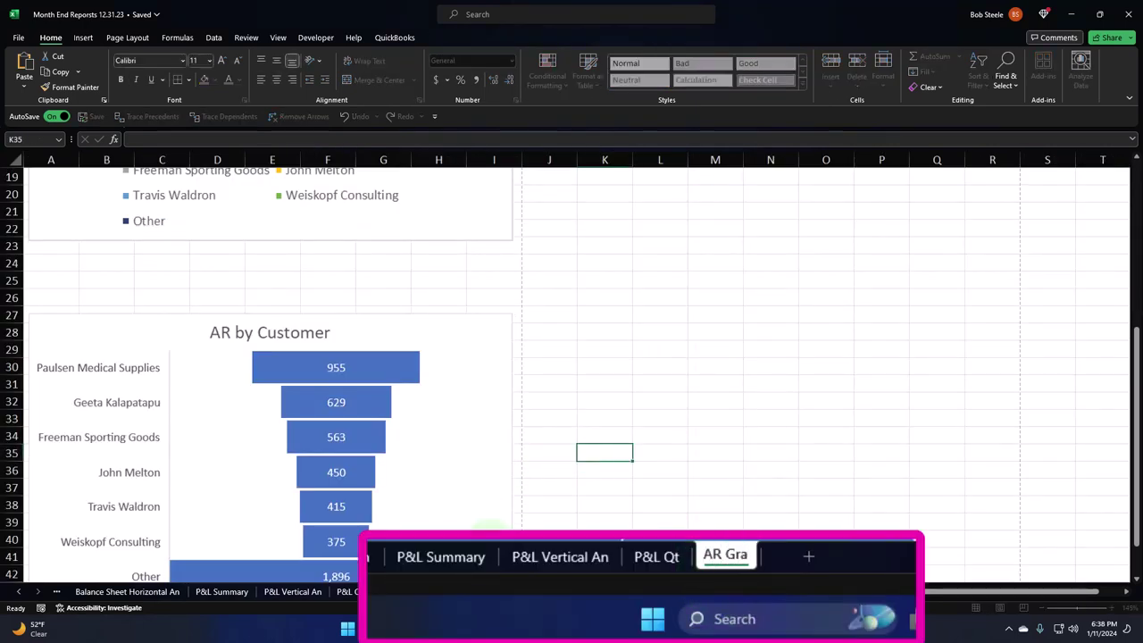
pyautogui.click(663, 435)
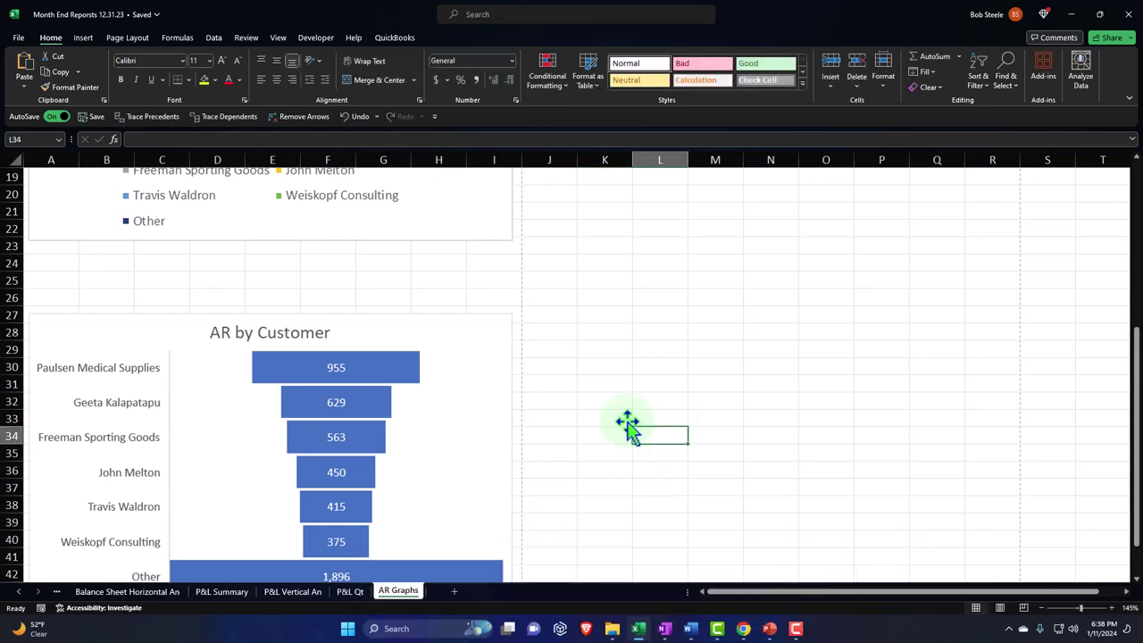
# Open the print settings, keeping CutePDF Writer as the printer and the entire workbook as the print scope
pyautogui.click(18, 38)
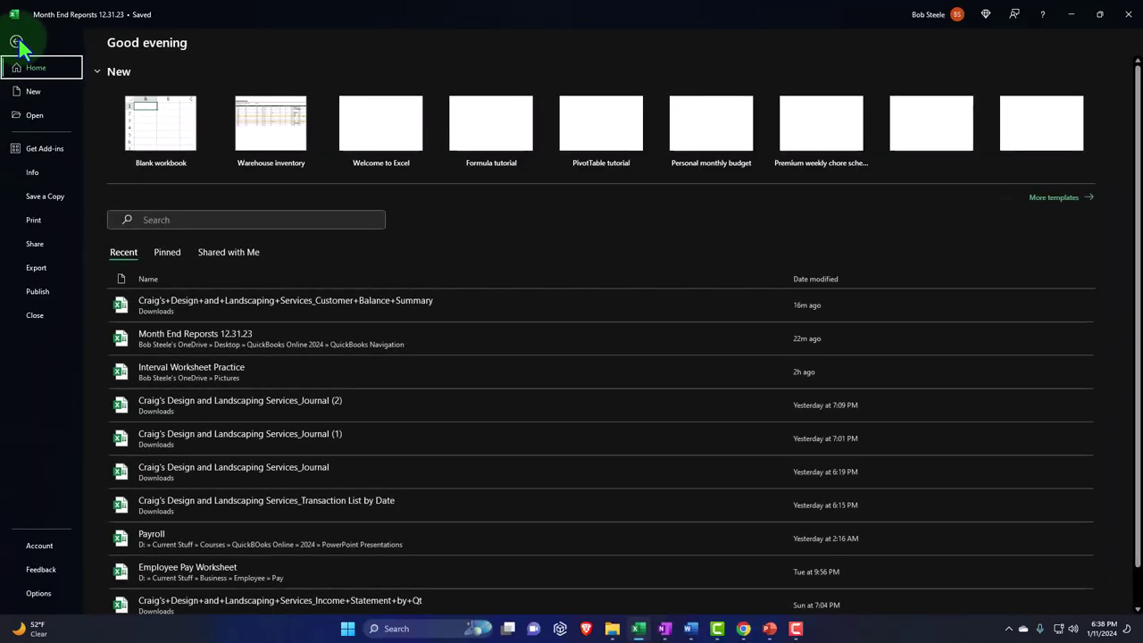
pyautogui.click(41, 222)
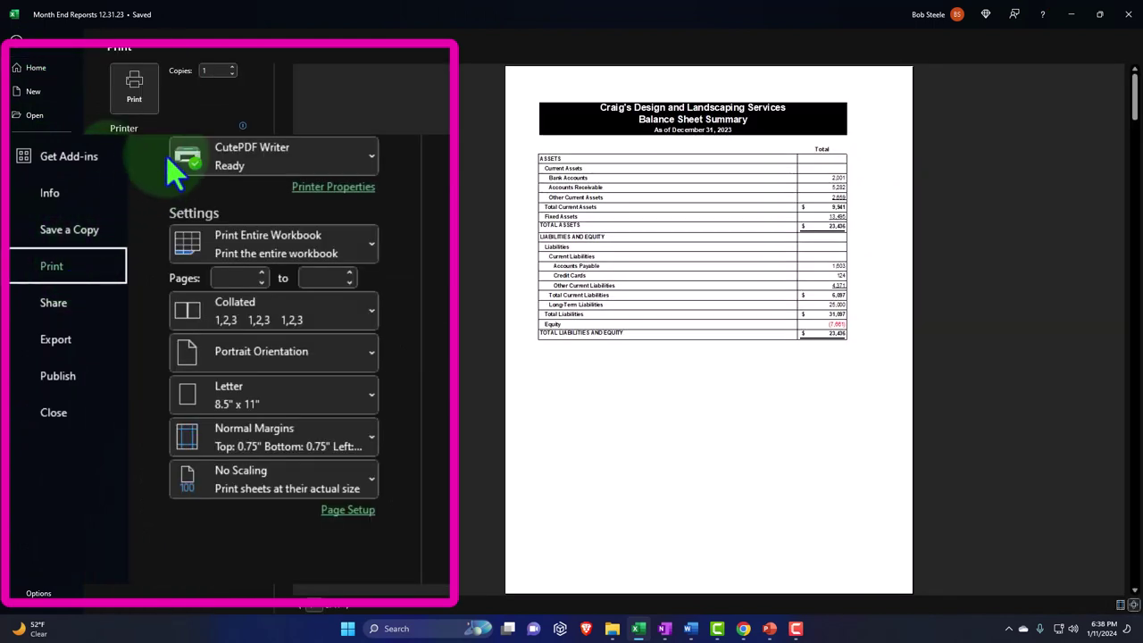
pyautogui.click(286, 172)
pyautogui.click(286, 172)
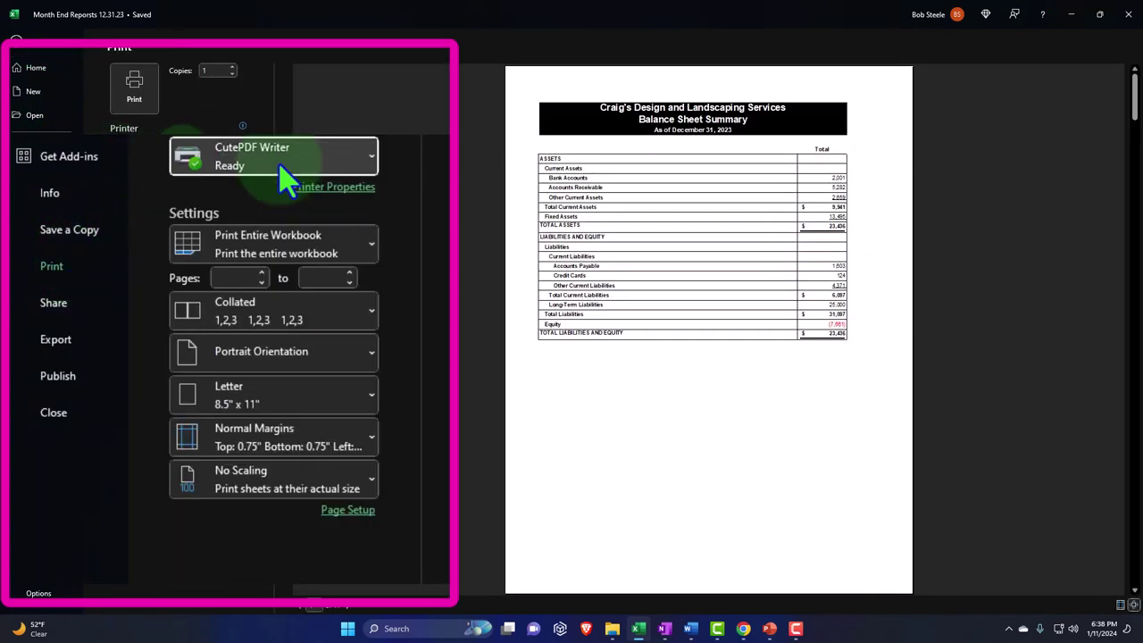
pyautogui.click(254, 251)
pyautogui.click(254, 251)
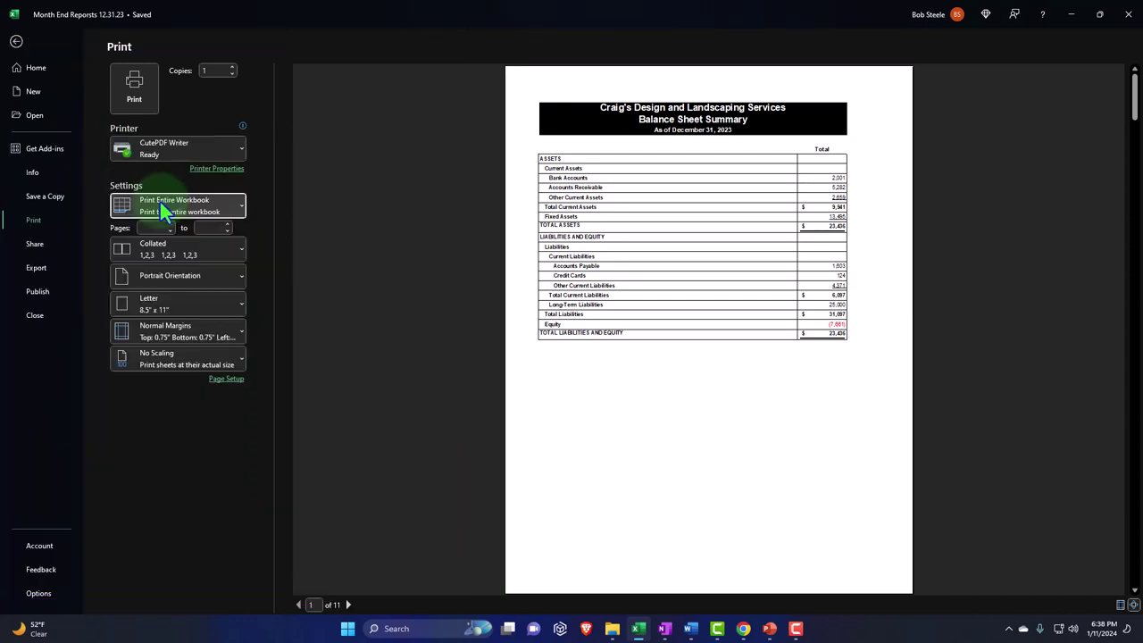
# Review the print preview from the balance sheet pages through the income statements to the AR charts page
pyautogui.scroll(-5, 488, 268)
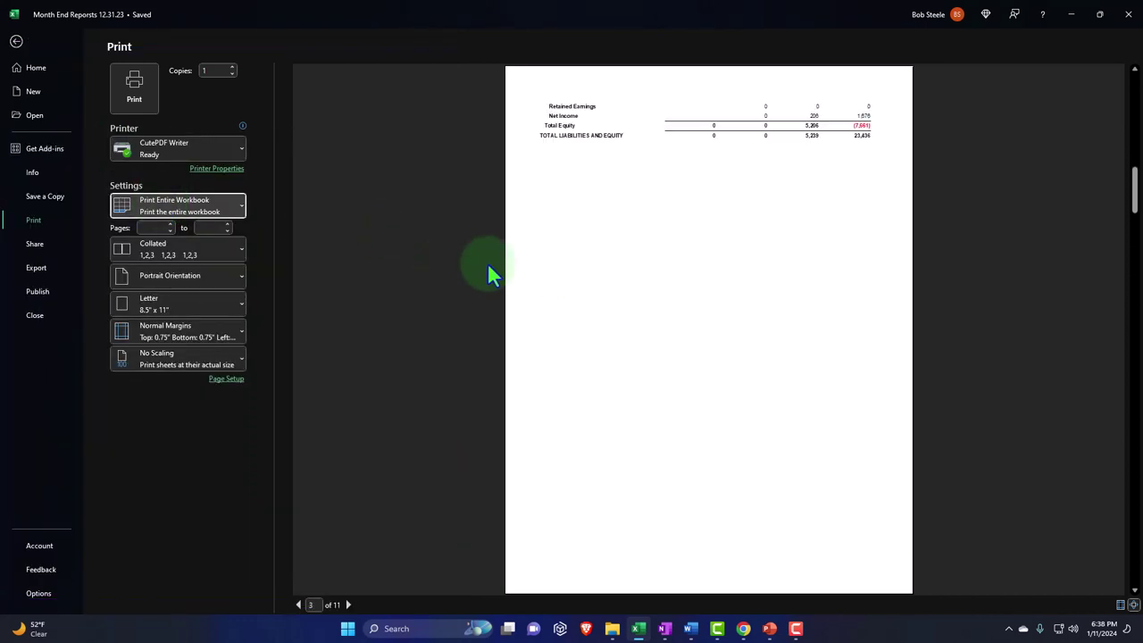
pyautogui.scroll(-2, 490, 273)
pyautogui.scroll(-1, 412, 234)
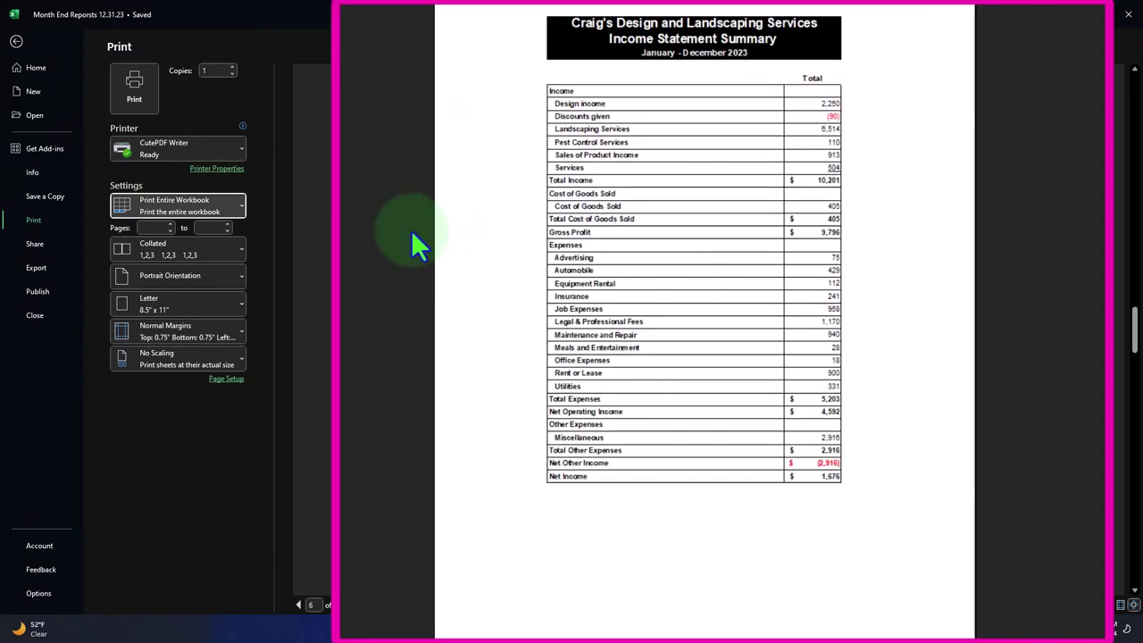
pyautogui.scroll(-1, 411, 239)
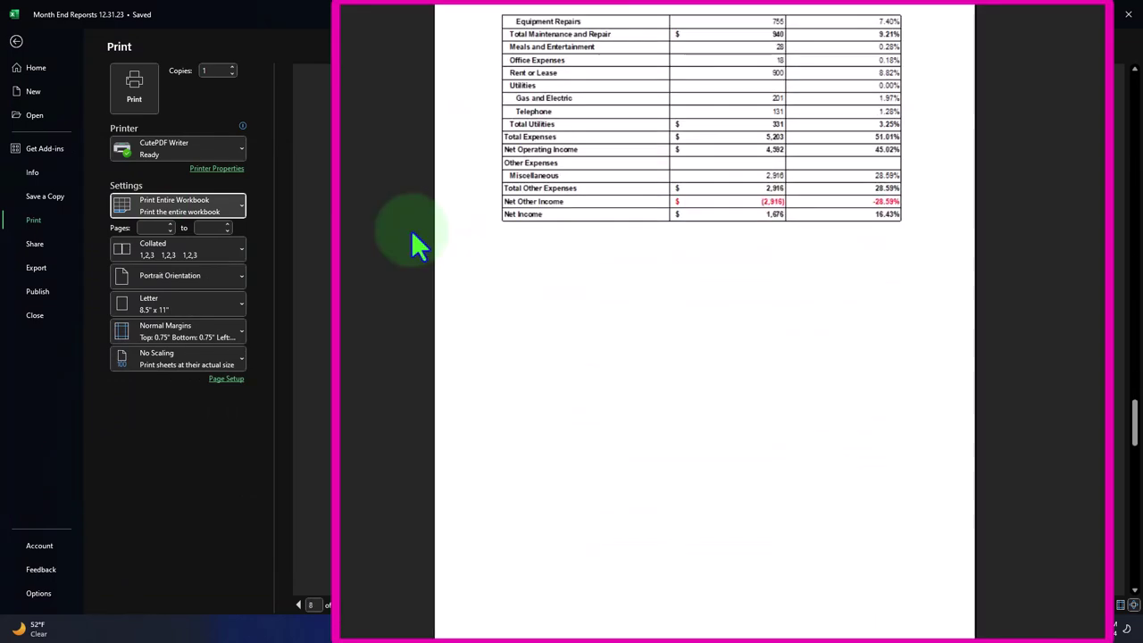
pyautogui.scroll(-1, 412, 236)
pyautogui.scroll(-1, 413, 236)
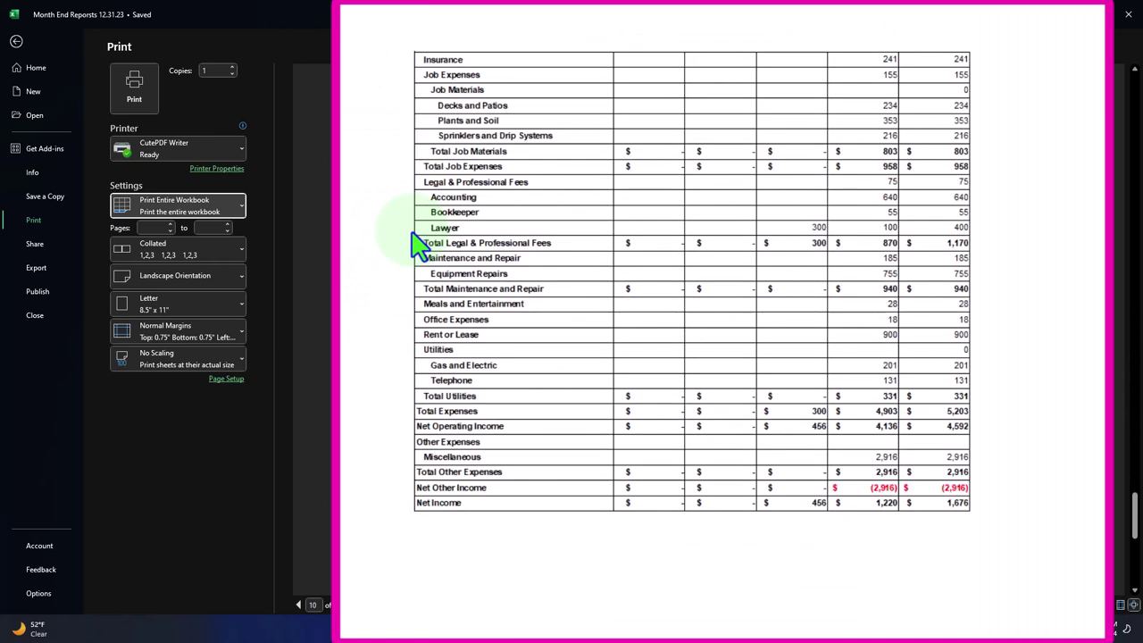
pyautogui.scroll(-1, 416, 242)
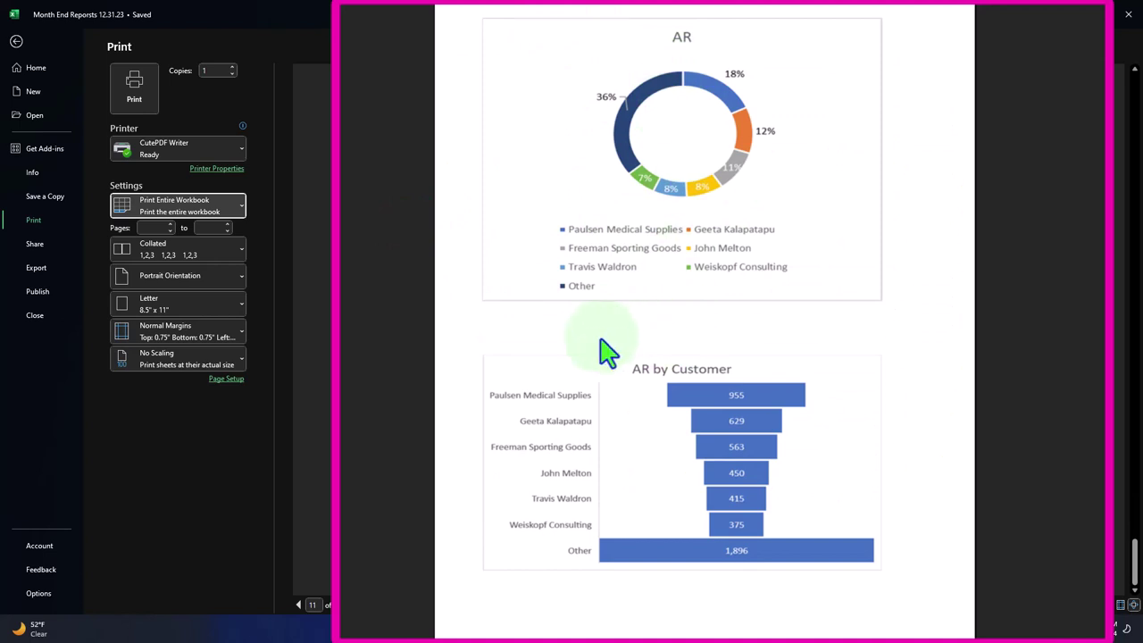
# Print the workbook to a PDF named "Month End Reporsts 12.31.23" in the QuickBooks Navigation folder, replacing the existing file
pyautogui.click(143, 94)
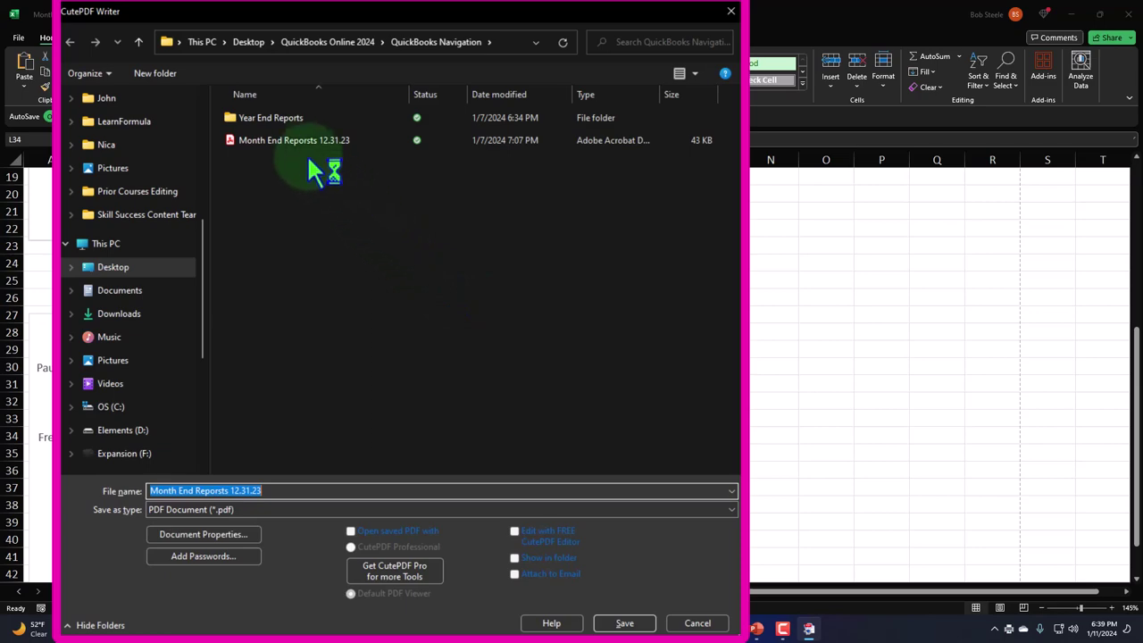
pyautogui.doubleClick(279, 139)
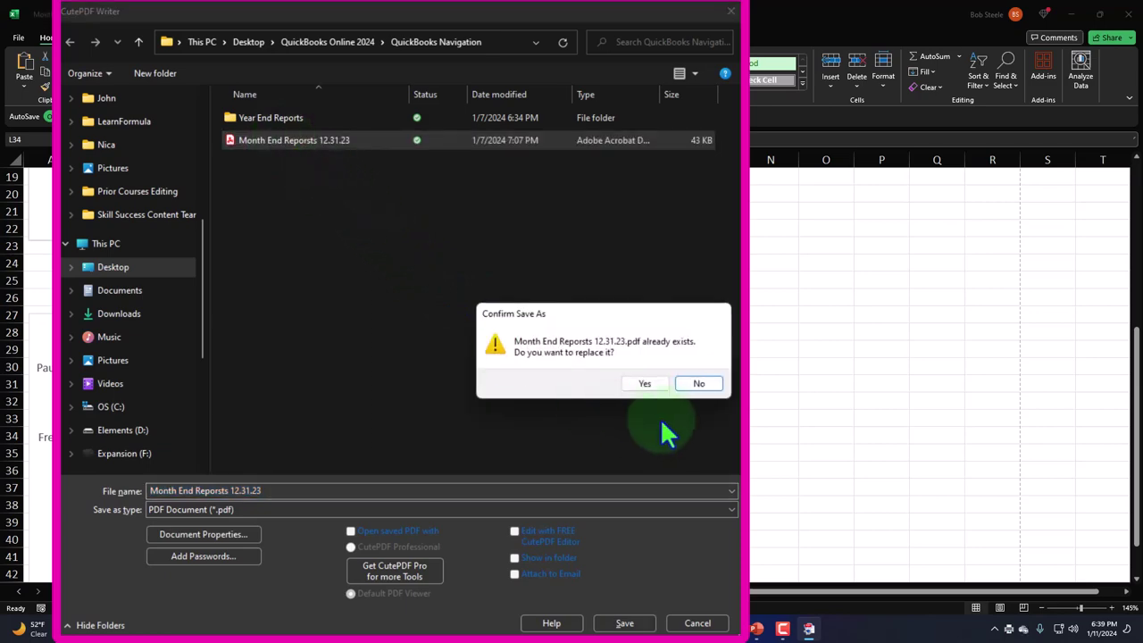
pyautogui.click(644, 383)
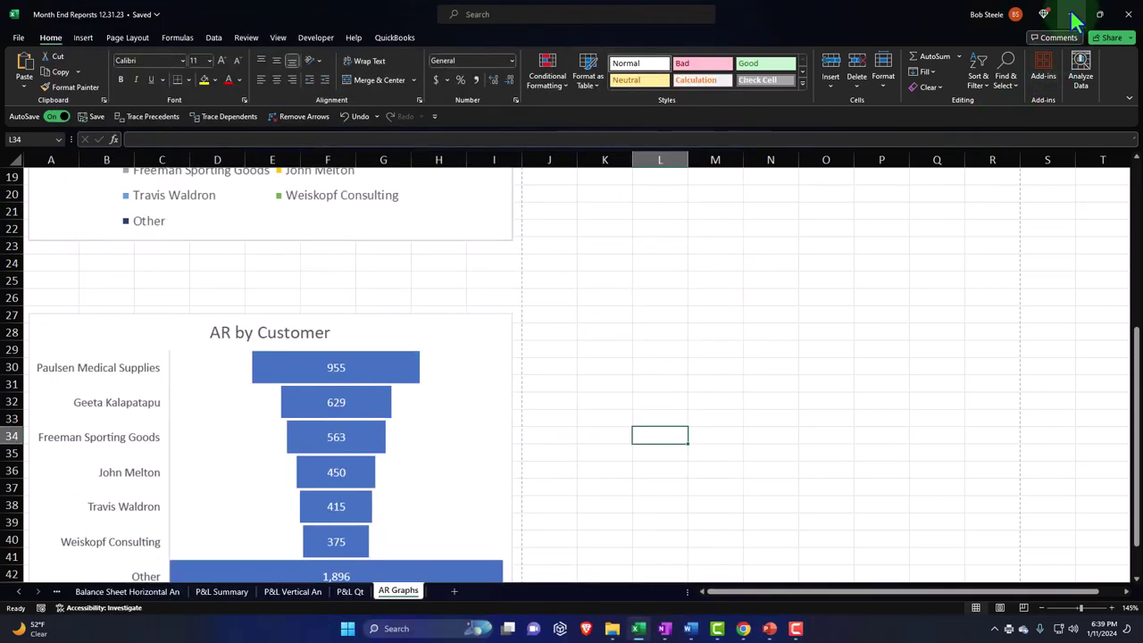
# Switch to File Explorer, open the Month End Reporsts 12.31.23 PDF in Adobe Acrobat and hide its list of all tools
pyautogui.click(1072, 16)
pyautogui.click(1071, 18)
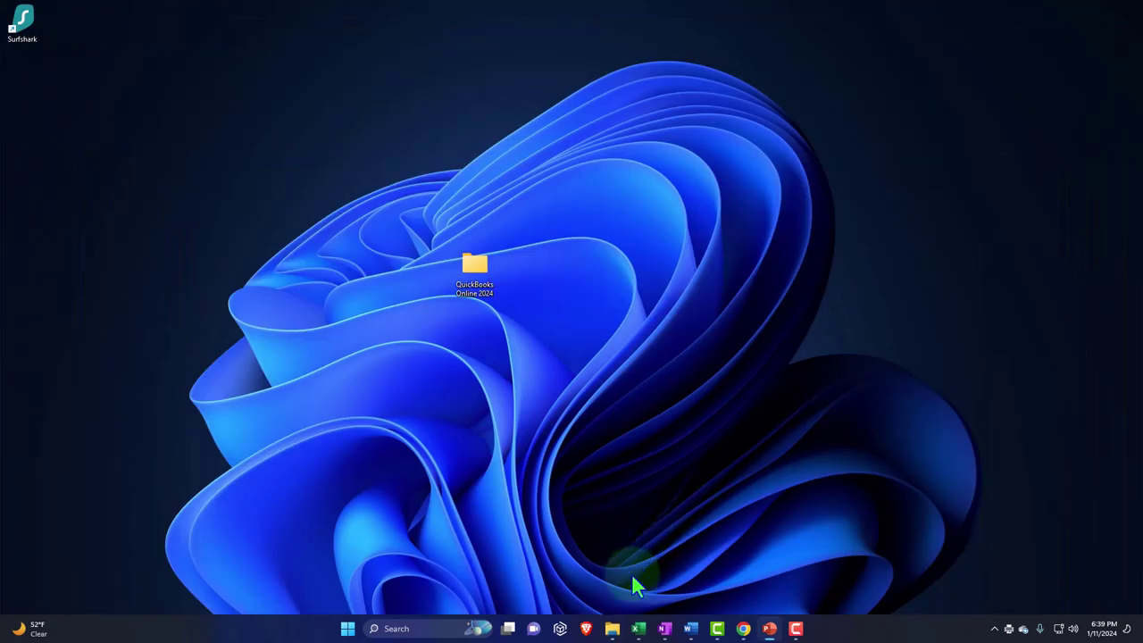
pyautogui.moveTo(613, 627)
pyautogui.click(723, 577)
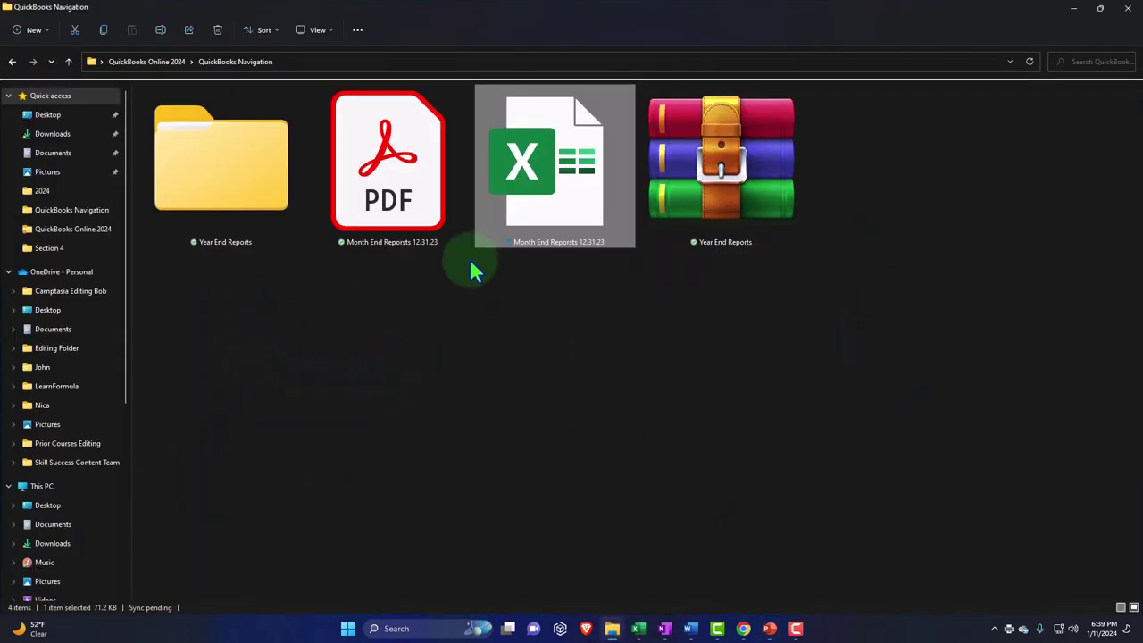
pyautogui.click(416, 198)
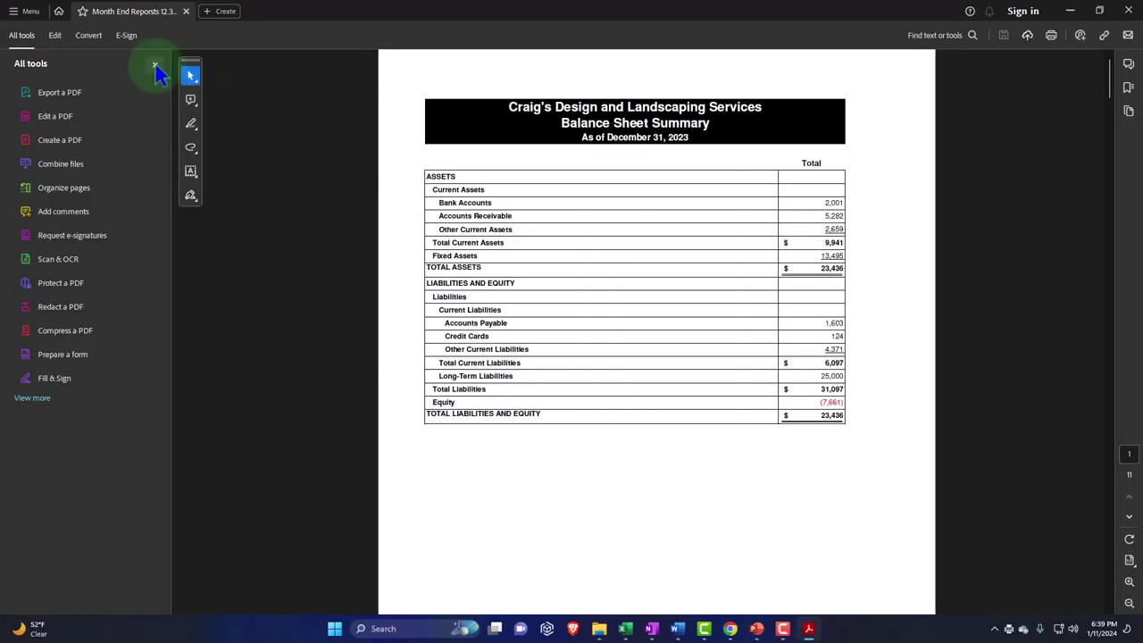
pyautogui.click(156, 68)
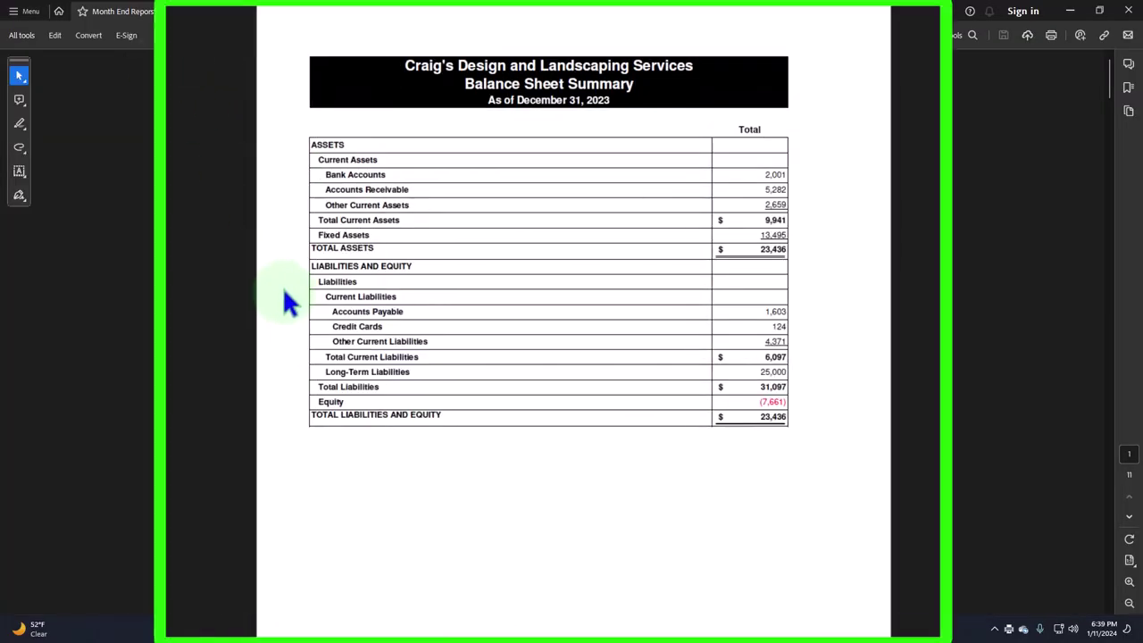
# Examine the PDF's financial statement pages and the AR doughnut and AR by Customer charts on the last page
pyautogui.scroll(-10, 304, 304)
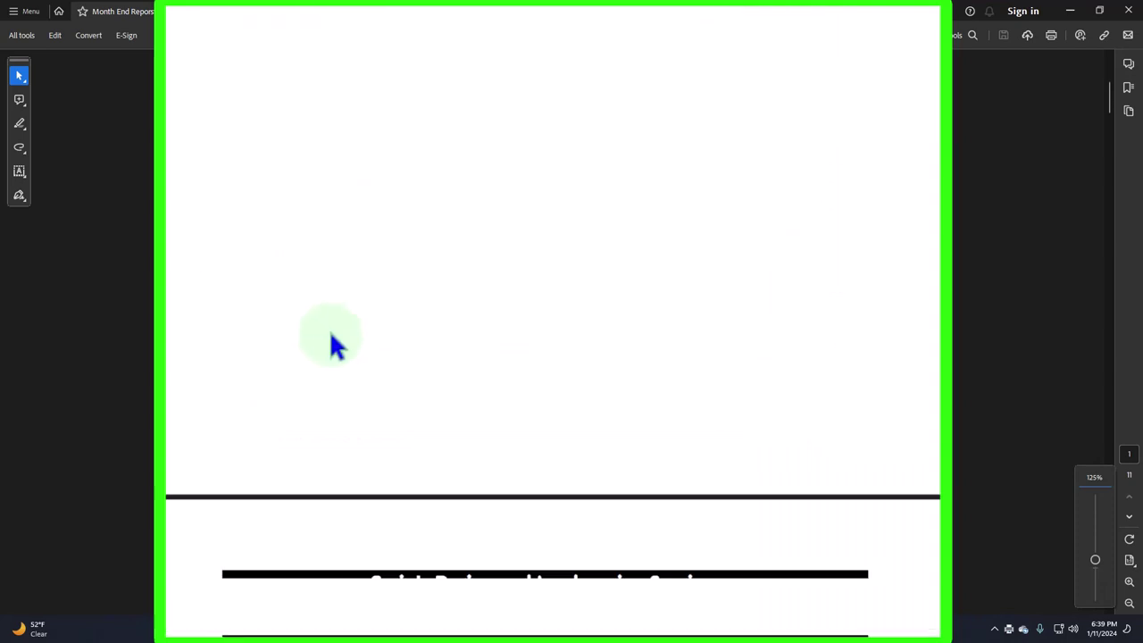
pyautogui.scroll(-15, 384, 375)
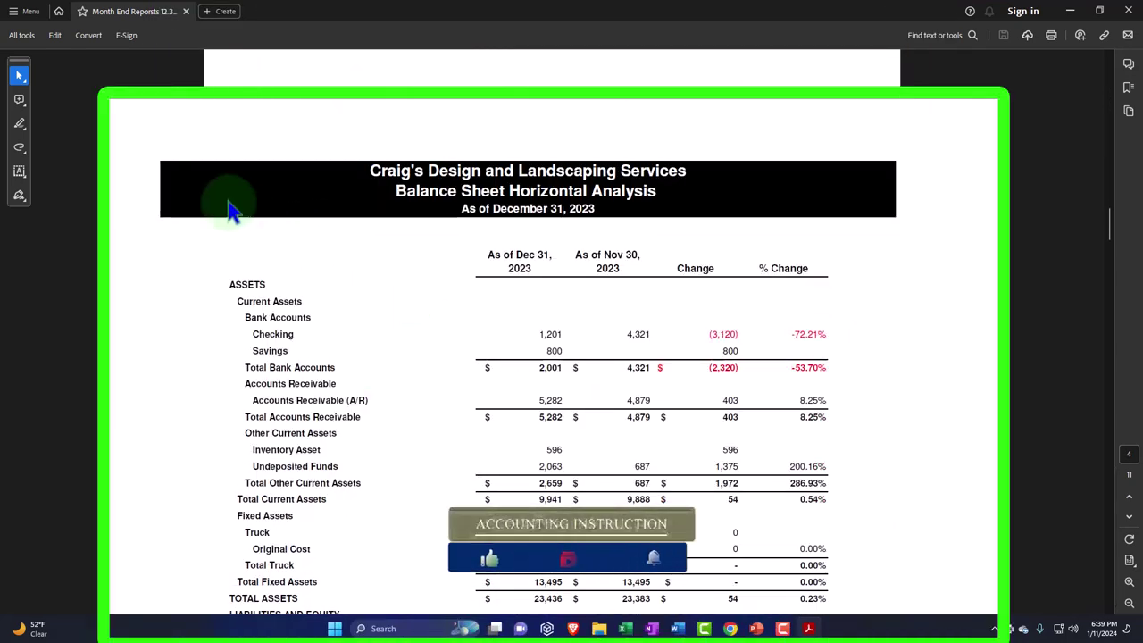
pyautogui.scroll(-10, 952, 336)
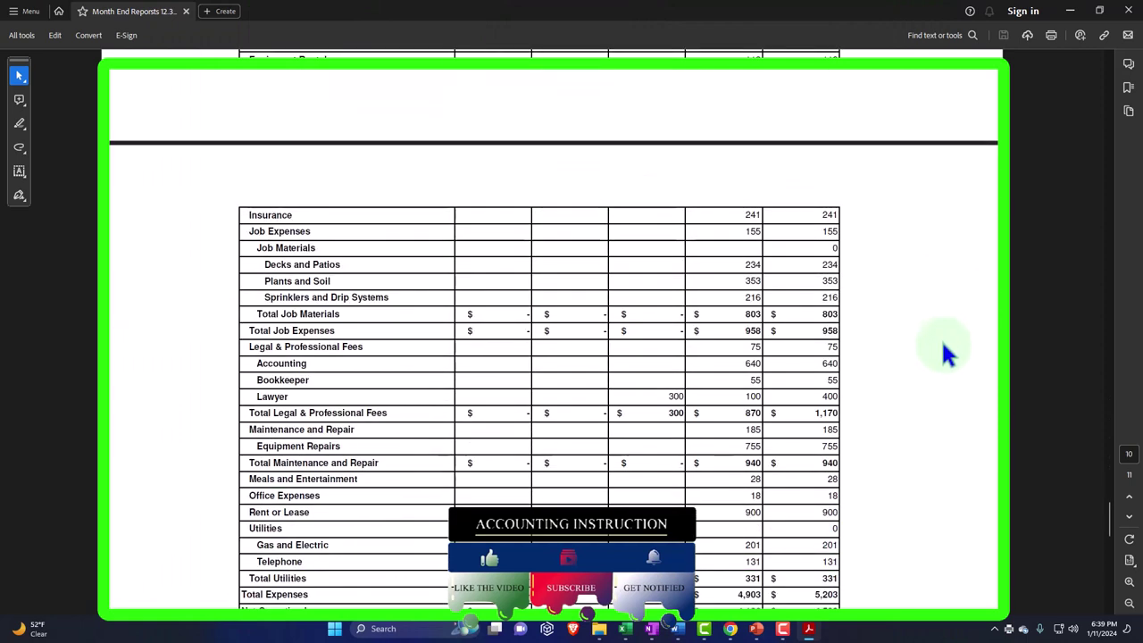
pyautogui.scroll(-3, 948, 353)
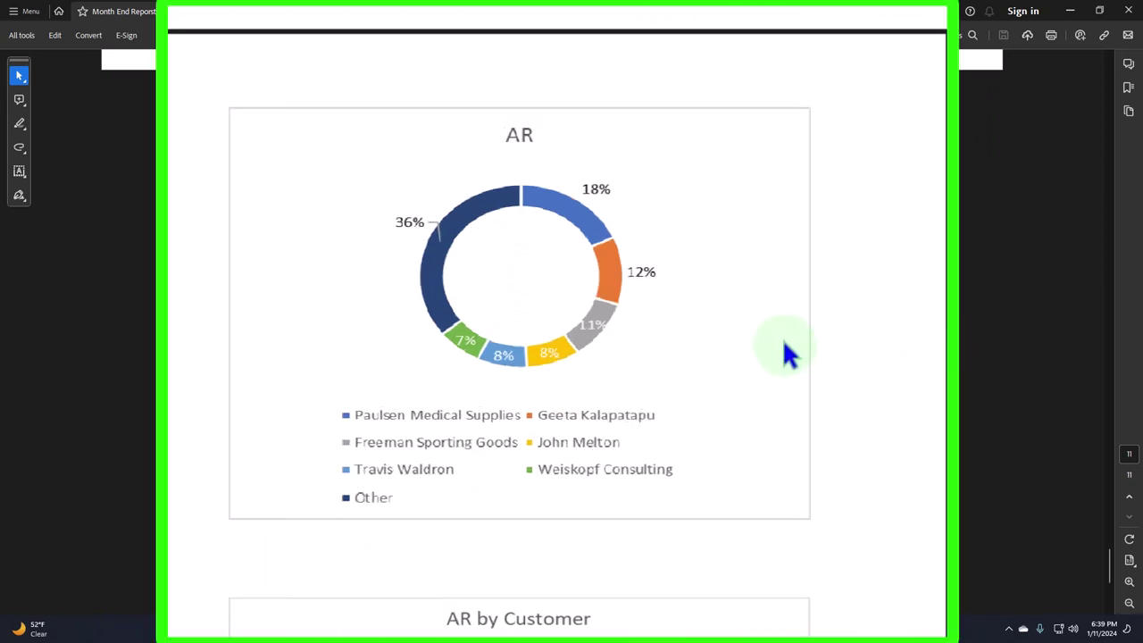
pyautogui.scroll(-5, 782, 339)
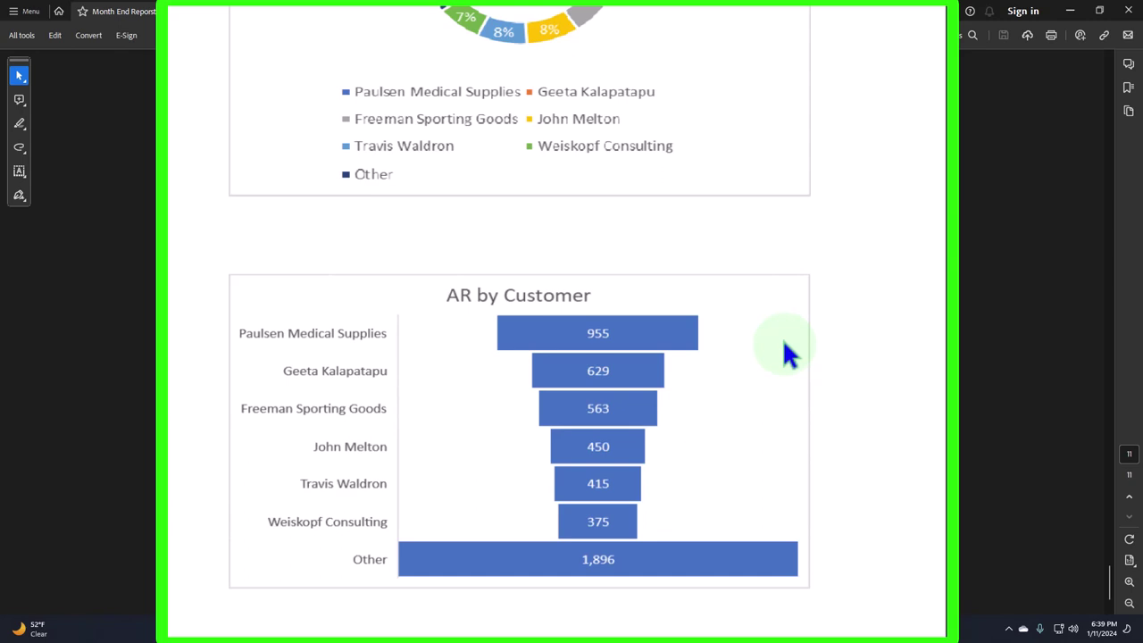
pyautogui.scroll(1, 786, 349)
pyautogui.scroll(-2, 783, 342)
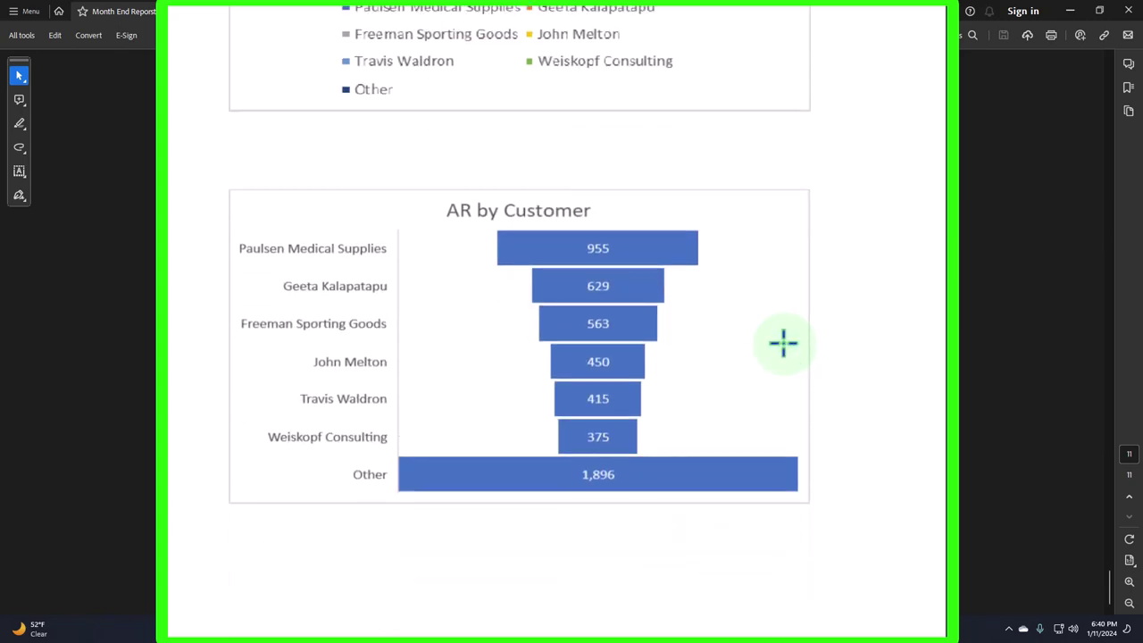